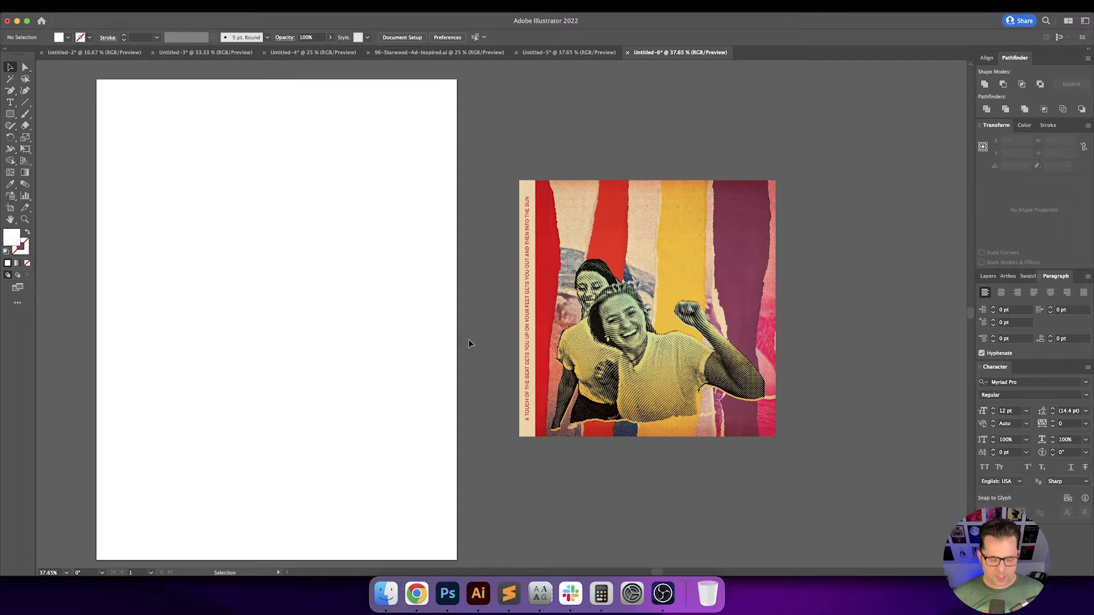
drag(412, 313, 479, 313)
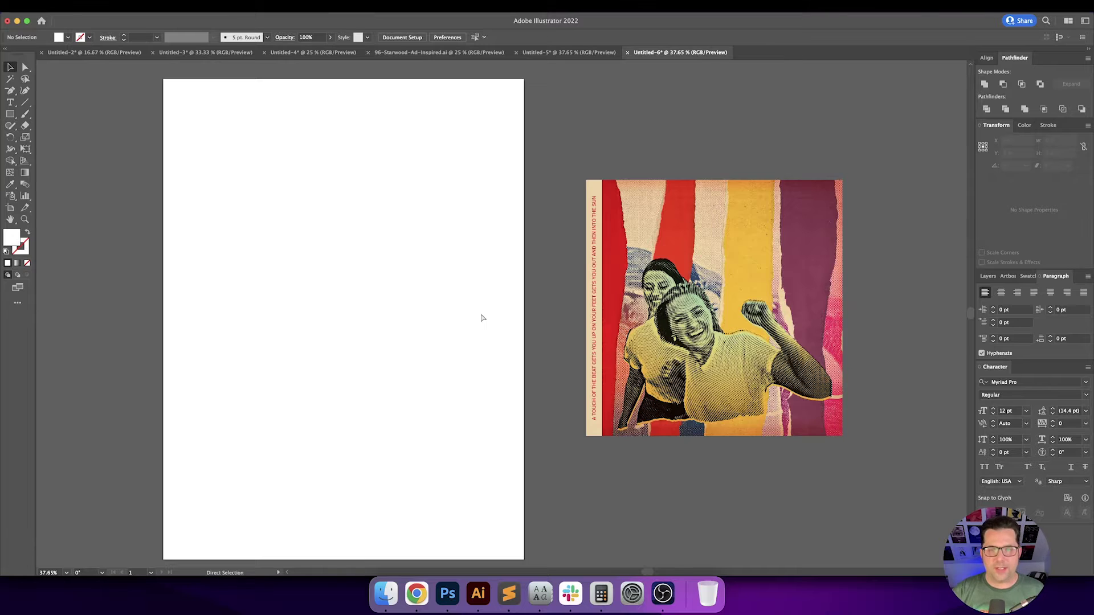
key(super+0)
key(super+minus)
scroll(499, 317, right, 3)
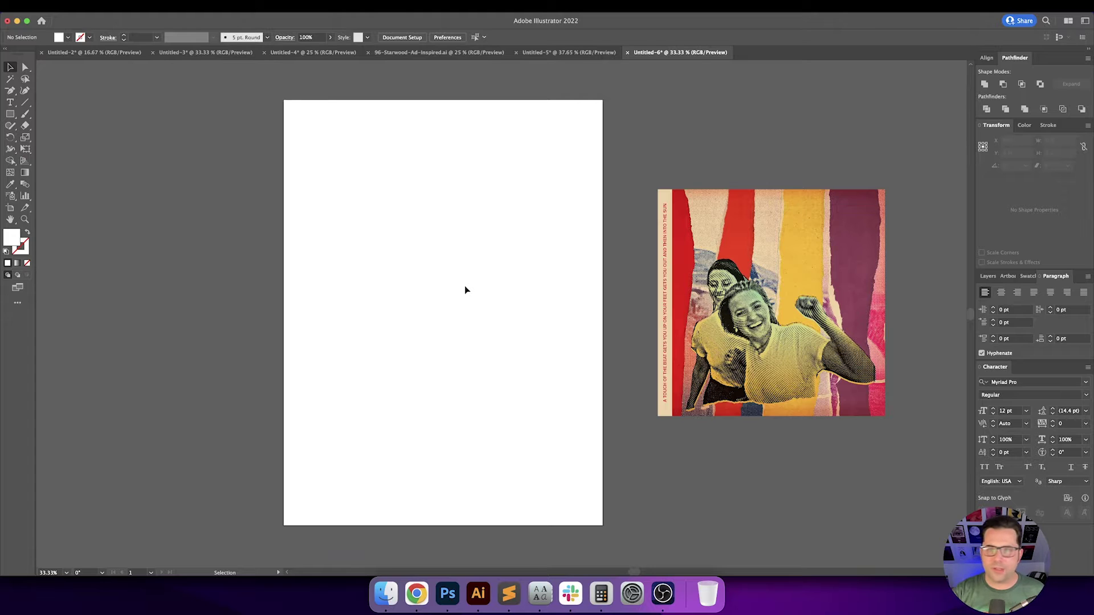
scroll(479, 261, right, 3)
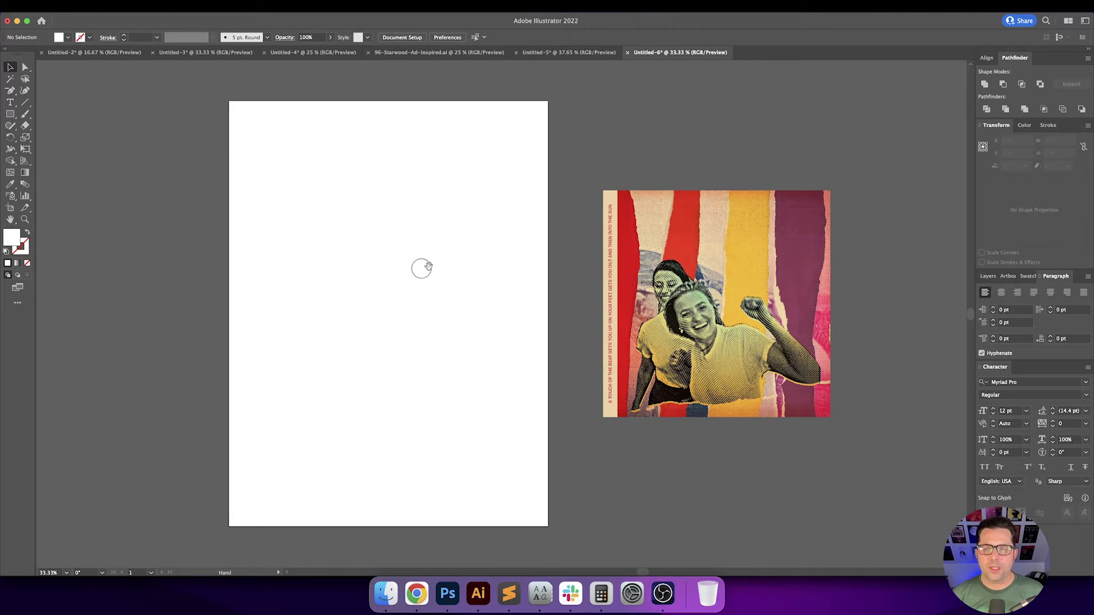
Move the collage image slightly up and closer to the artboard, leaving it beside the page.
click(638, 280)
click(566, 298)
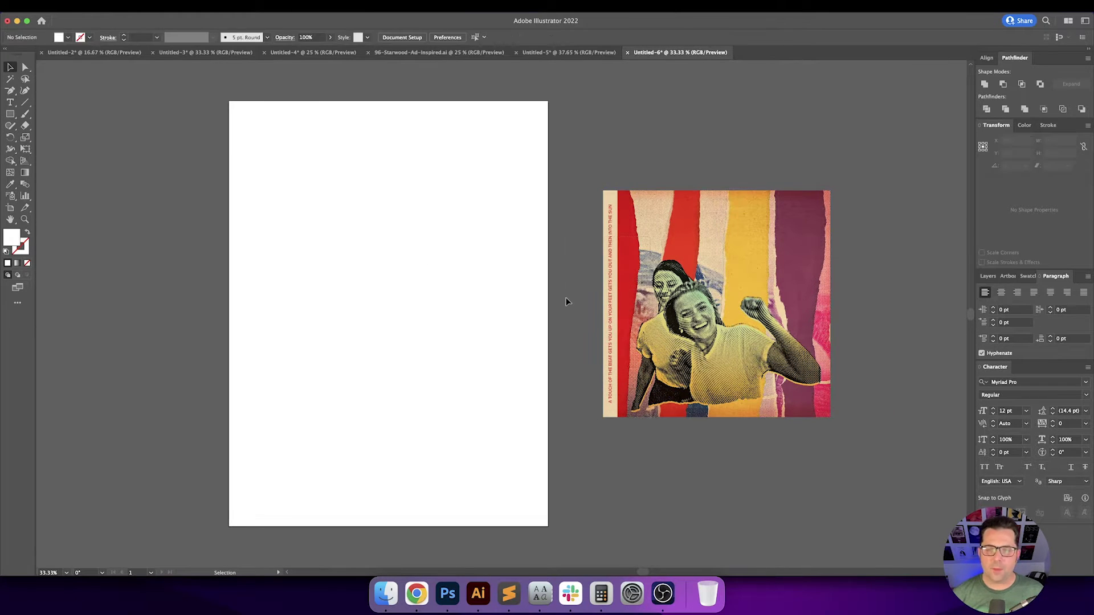
drag(632, 308, 615, 275)
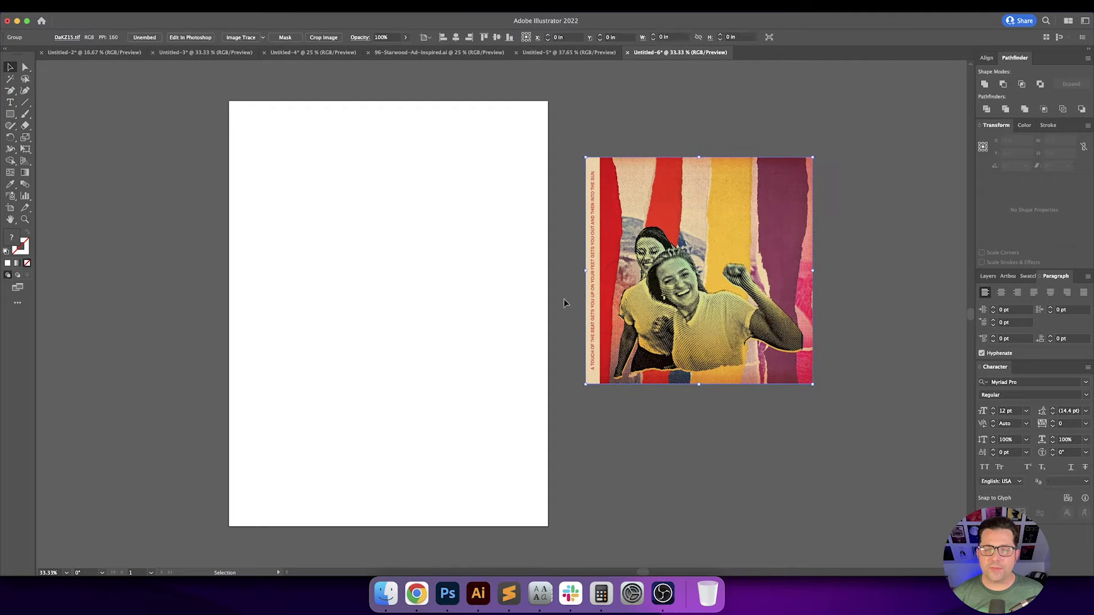
click(563, 301)
Draw an 18 x 24 in rectangle covering the whole artboard and fill it with red.
key(space)
drag(558, 303, 507, 305)
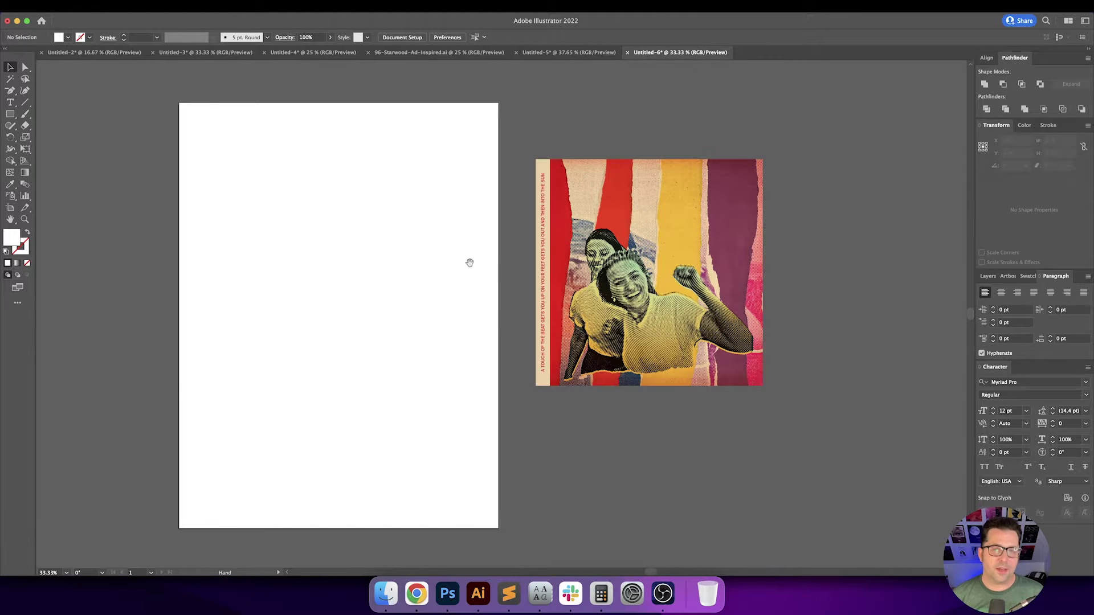
drag(471, 264, 515, 266)
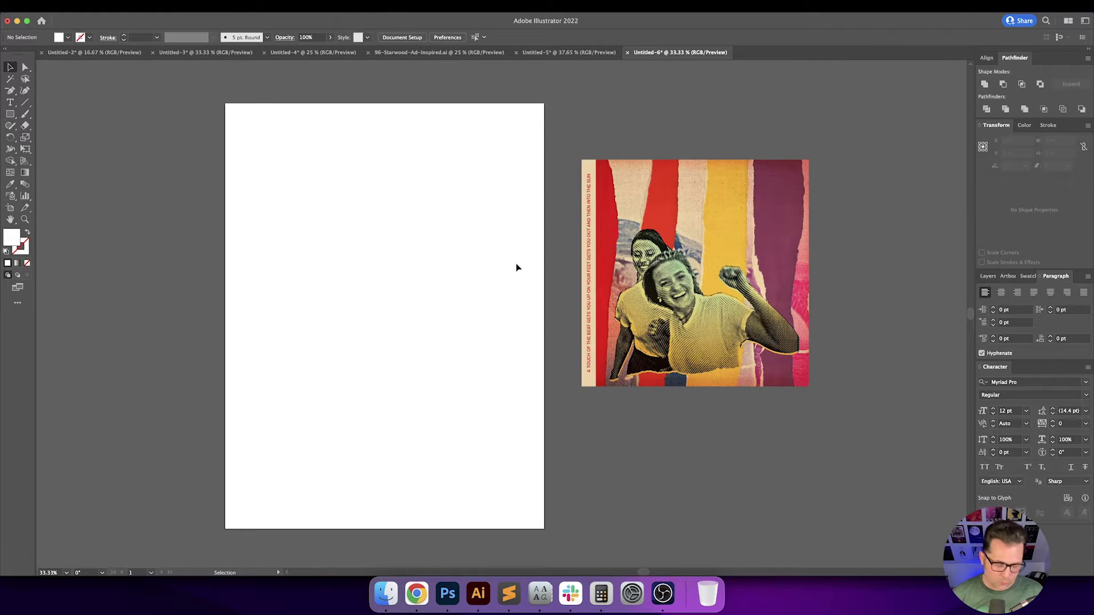
key(m)
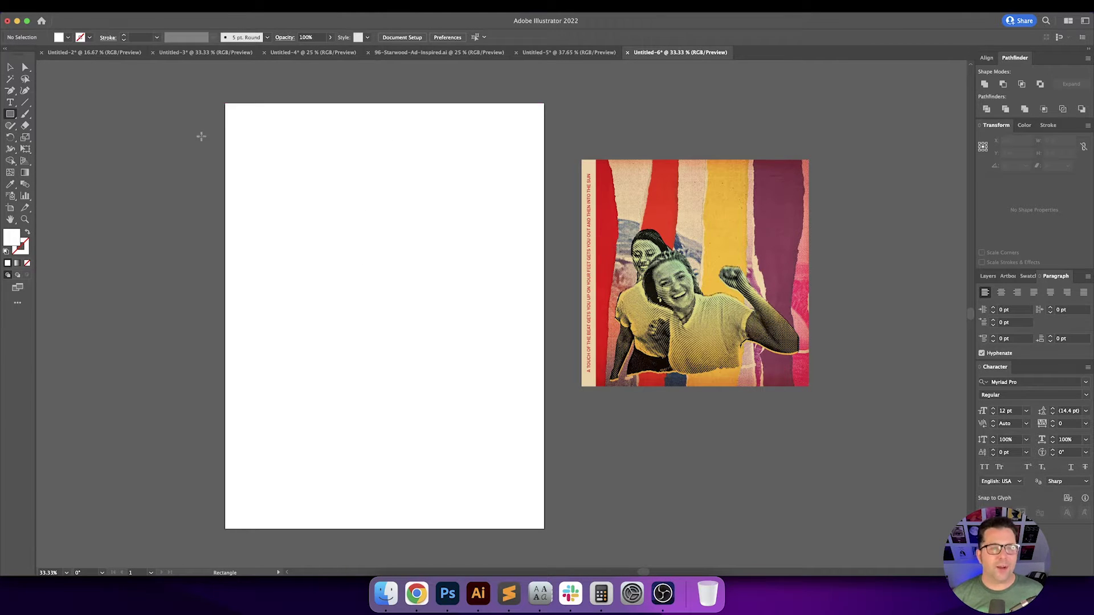
scroll(234, 148, left, 3)
drag(254, 102, 572, 528)
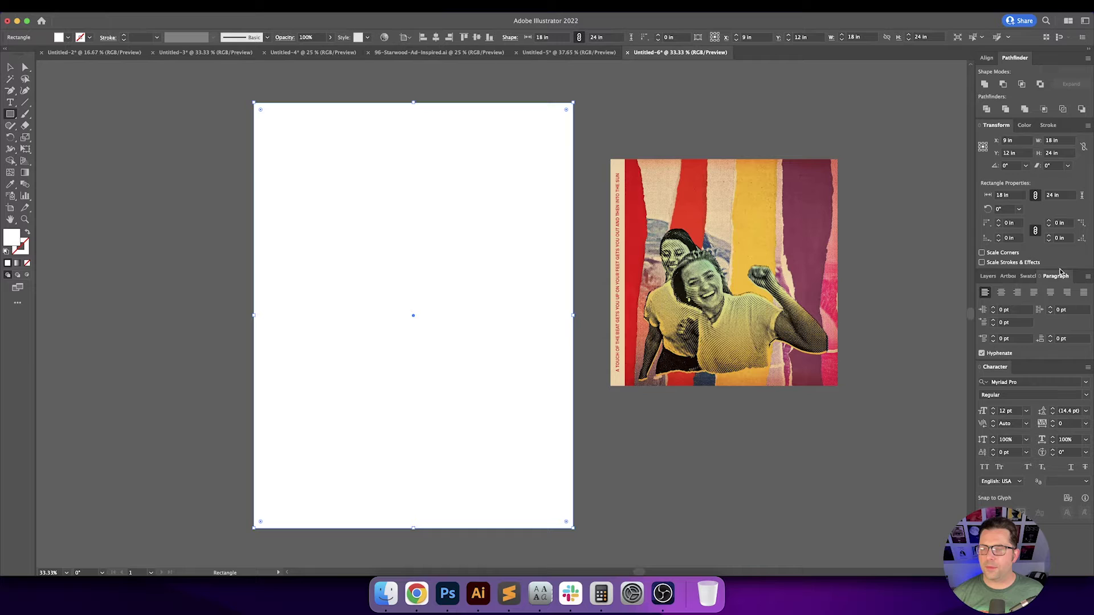
click(1029, 276)
click(1007, 308)
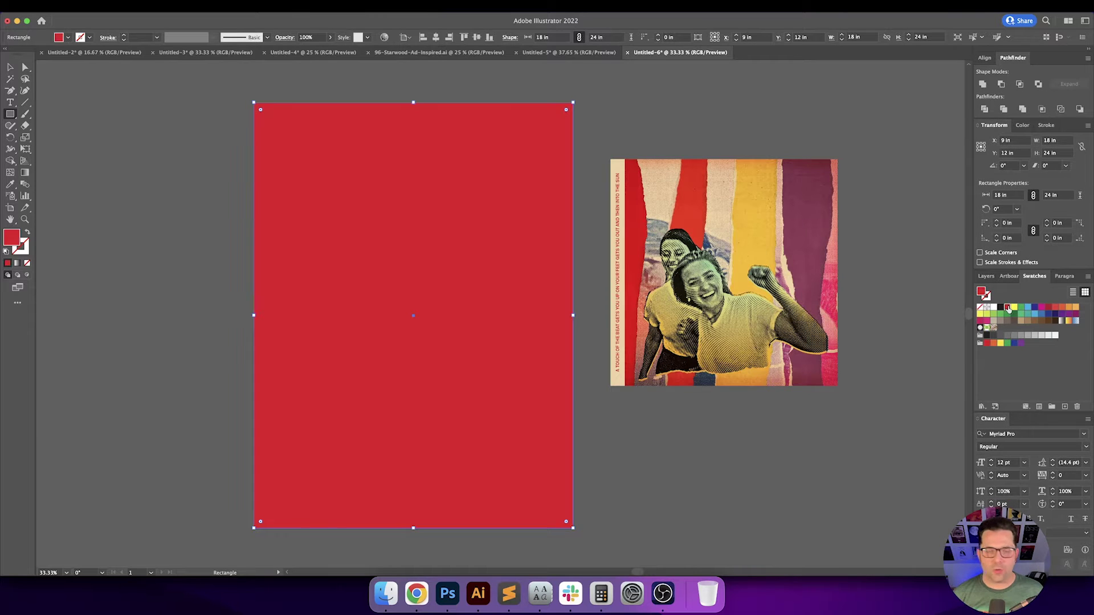
Resize the red rectangle to 16 in wide and 22 in high, keeping it centered on the artboard.
key(v)
click(1051, 141)
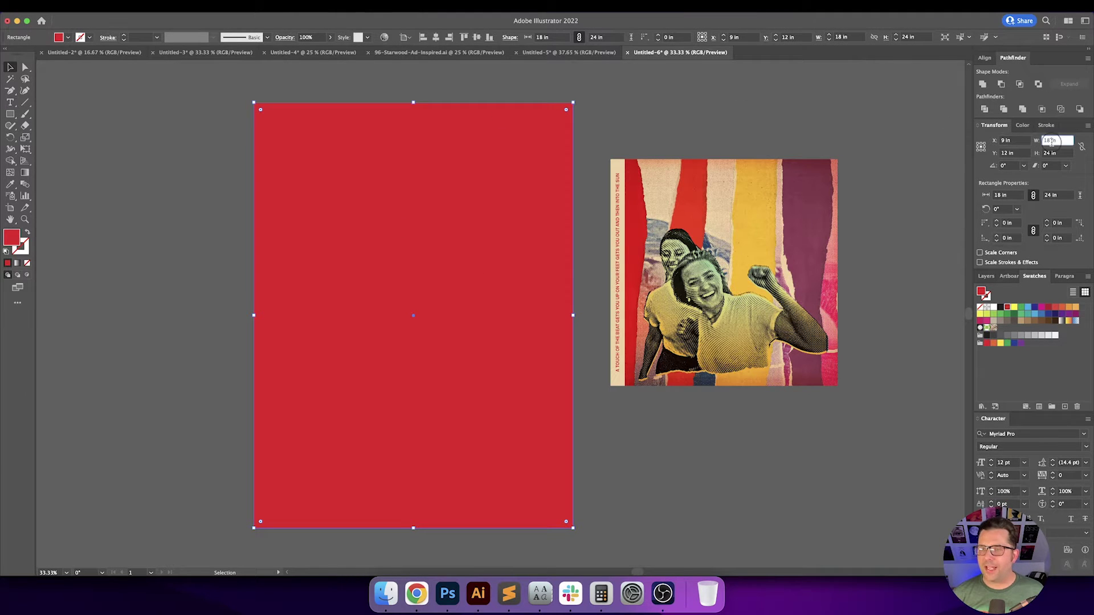
text(16)
key(Tab)
text(22)
key(Return)
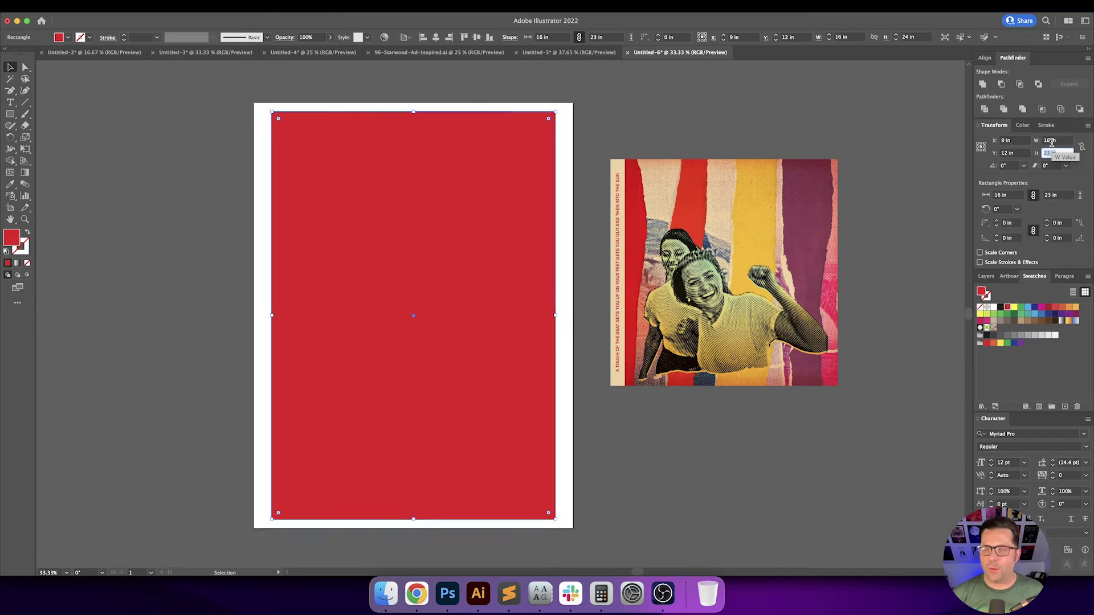
click(629, 90)
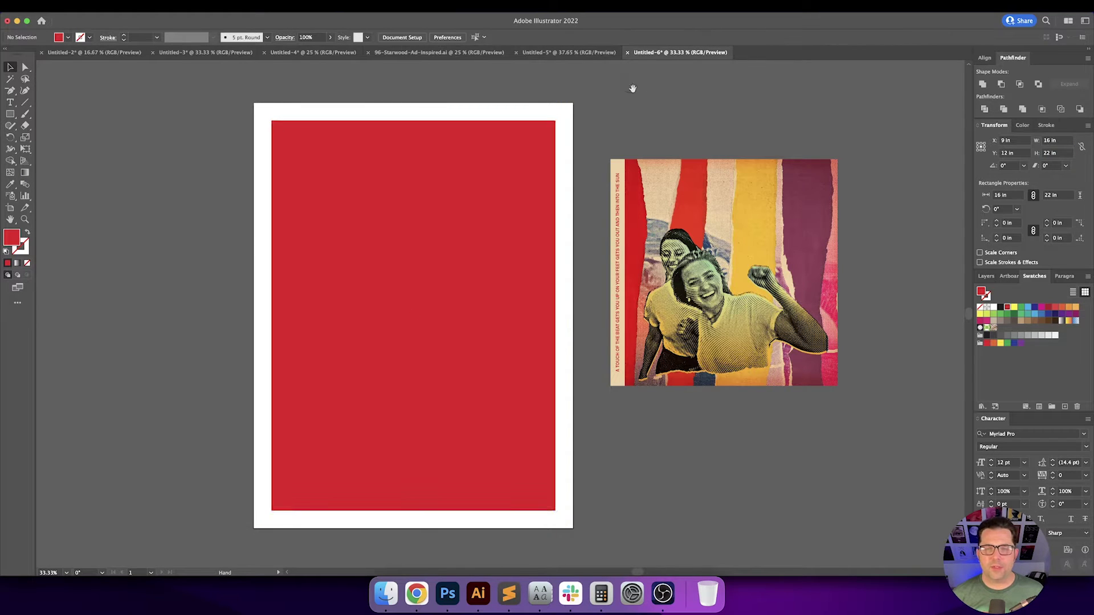
Convert the red rectangle into an area type frame filled with placeholder text.
scroll(629, 90, left, 2)
drag(10, 102, 37, 114)
click(315, 121)
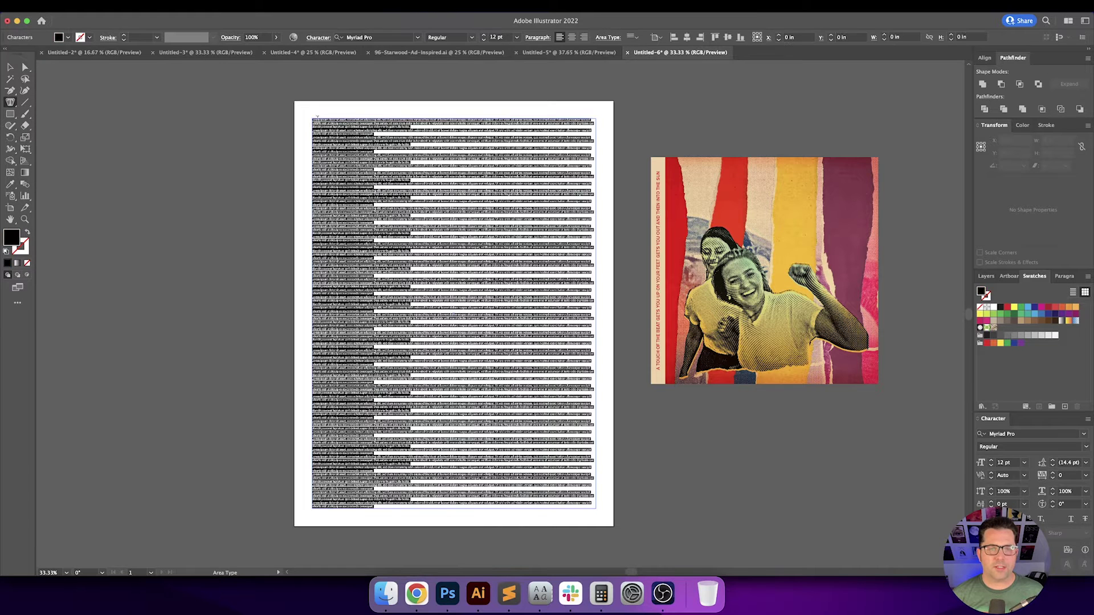
key(Escape)
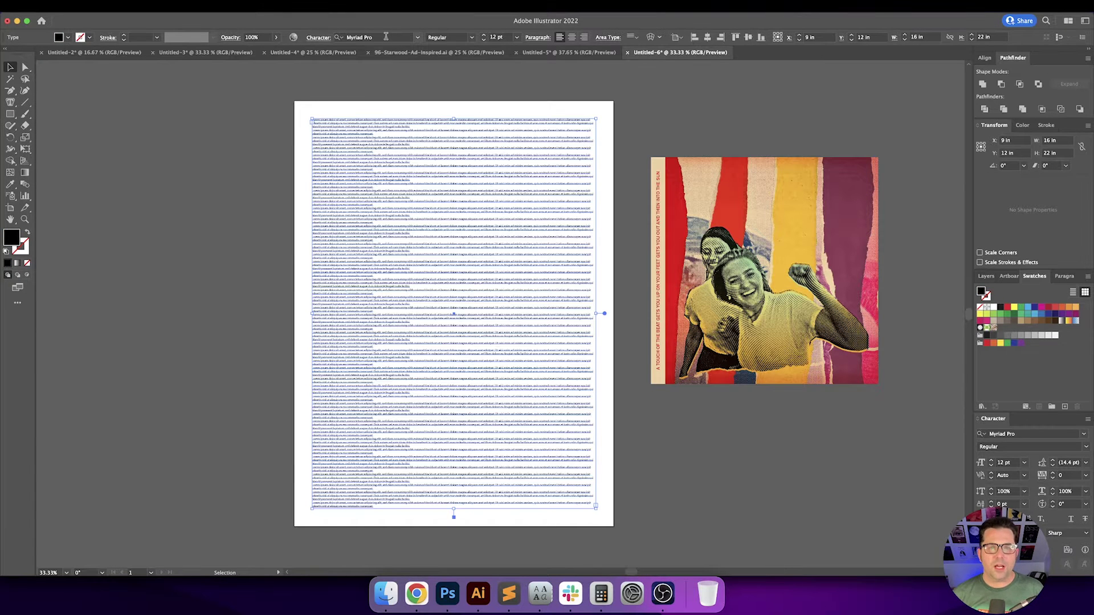
Set the placeholder text in the Elinga font at 60 pt.
click(376, 37)
text(elin)
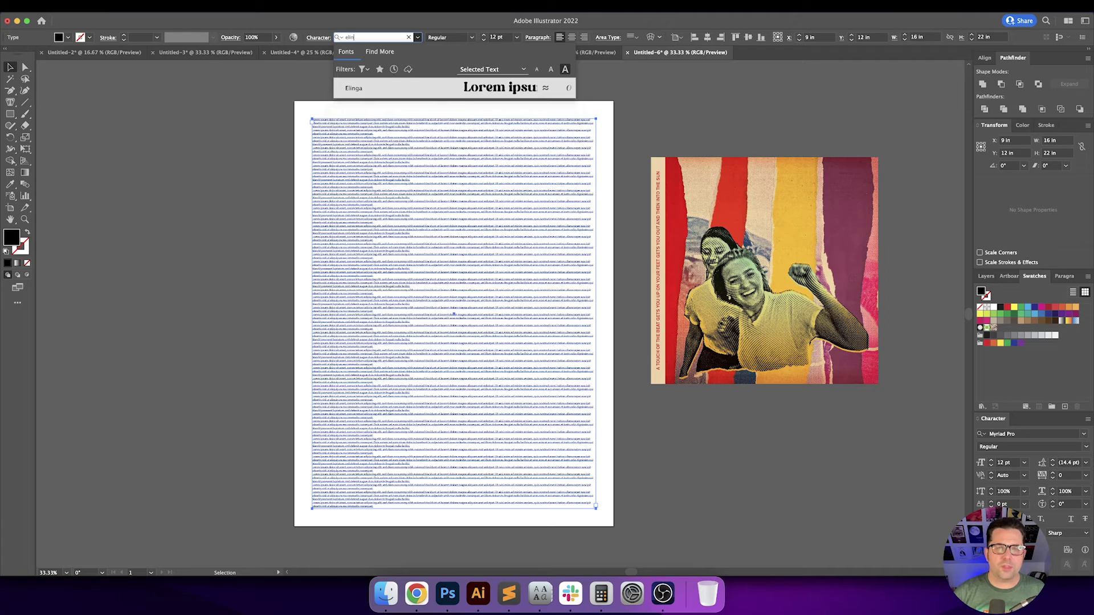
key(Return)
click(509, 36)
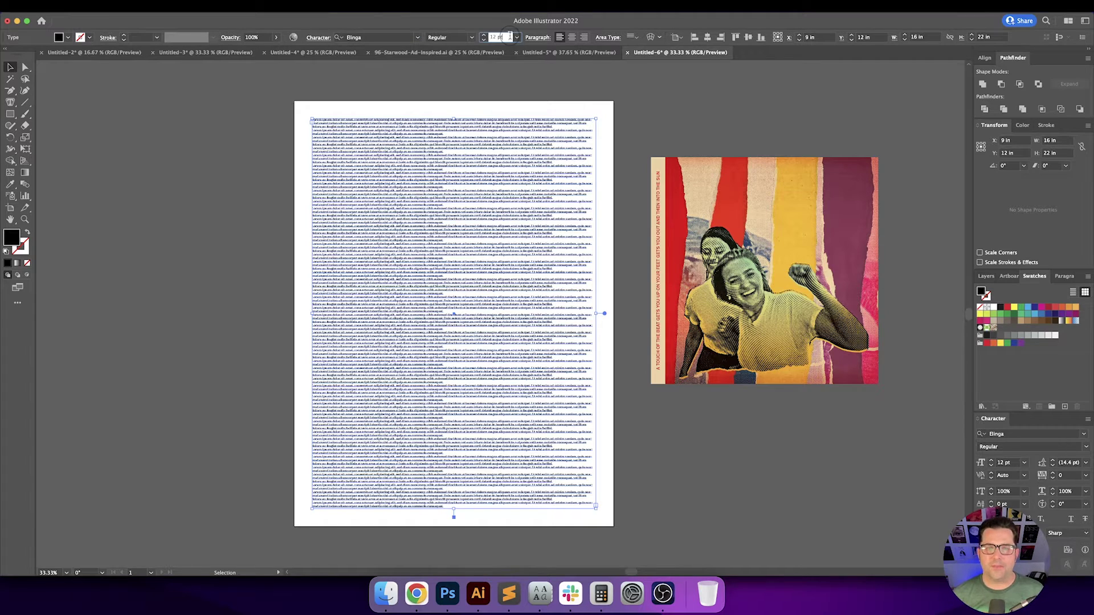
text(30)
key(Return)
text(60)
key(Return)
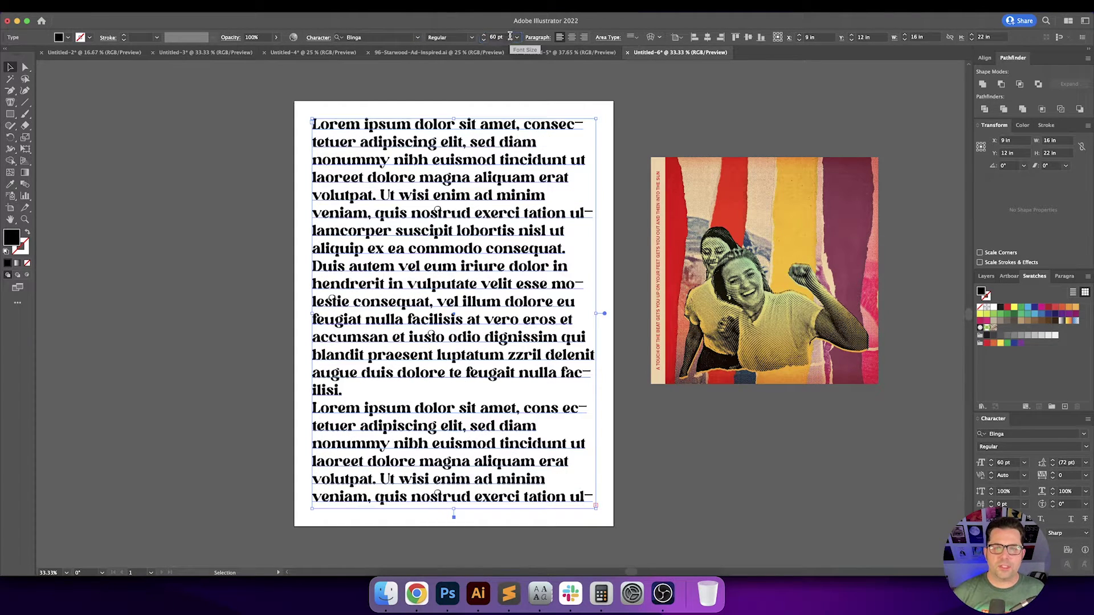
Center the placeholder paragraphs and set their kerning to Optical.
click(572, 37)
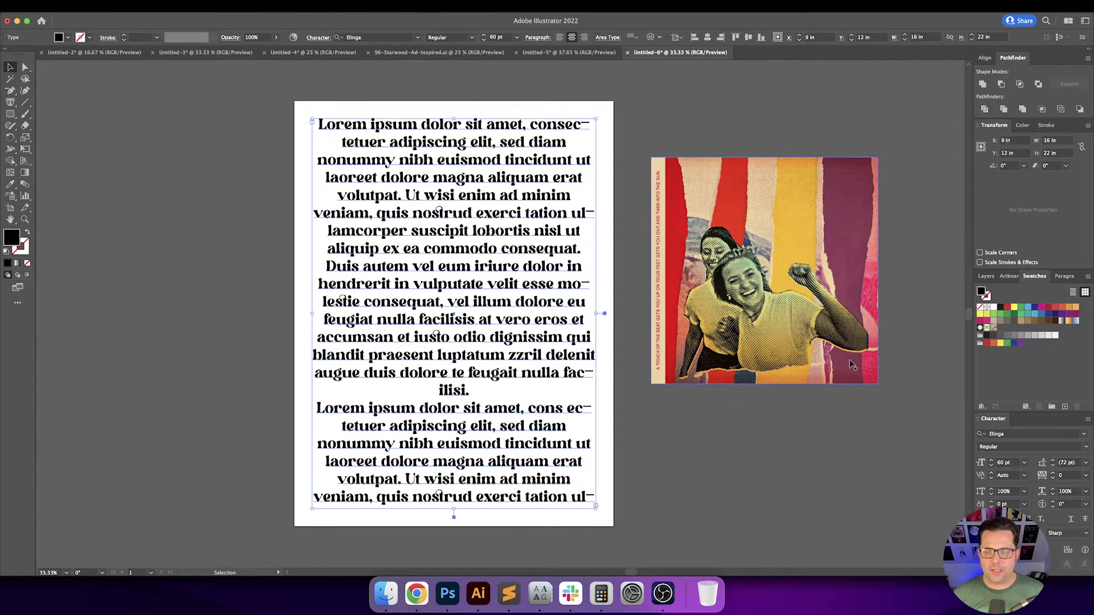
click(1024, 475)
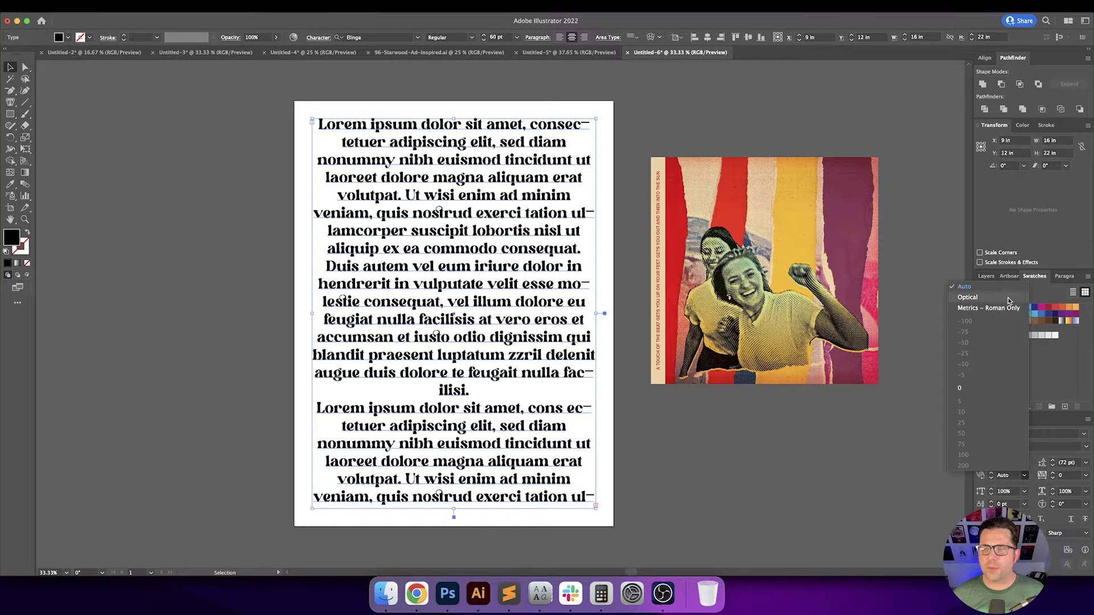
click(968, 297)
click(764, 404)
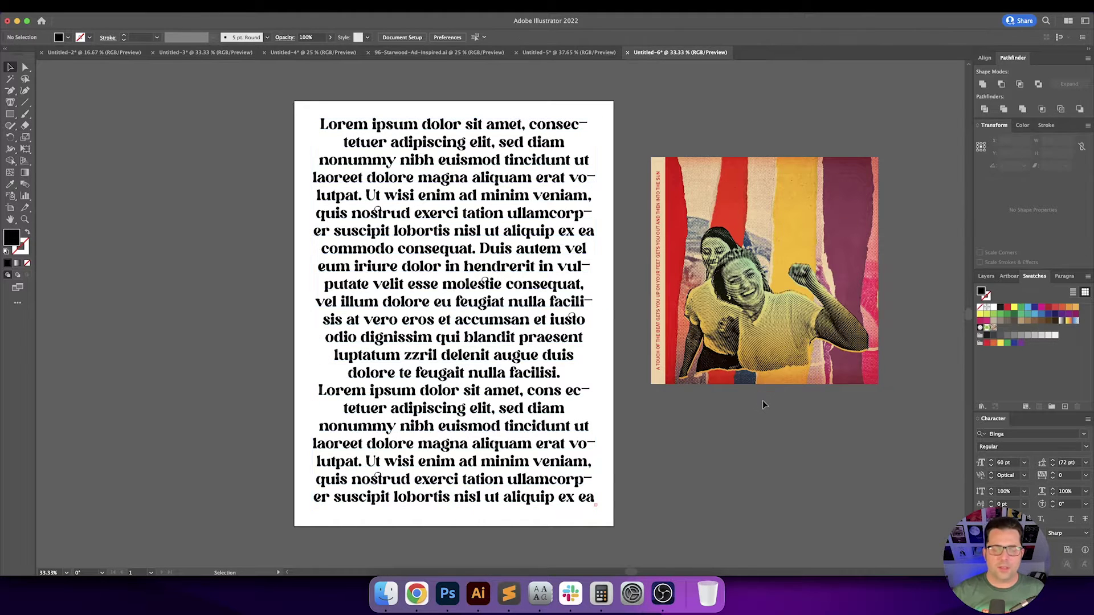
Replace all the placeholder text with "Aly" and center it in the frame.
click(512, 378)
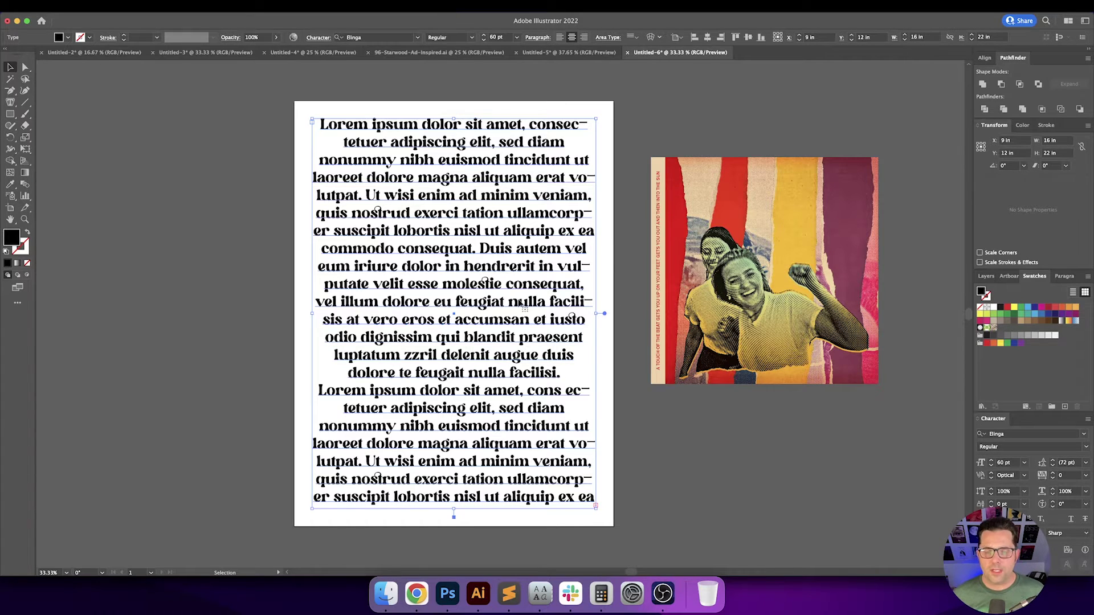
key(super+0)
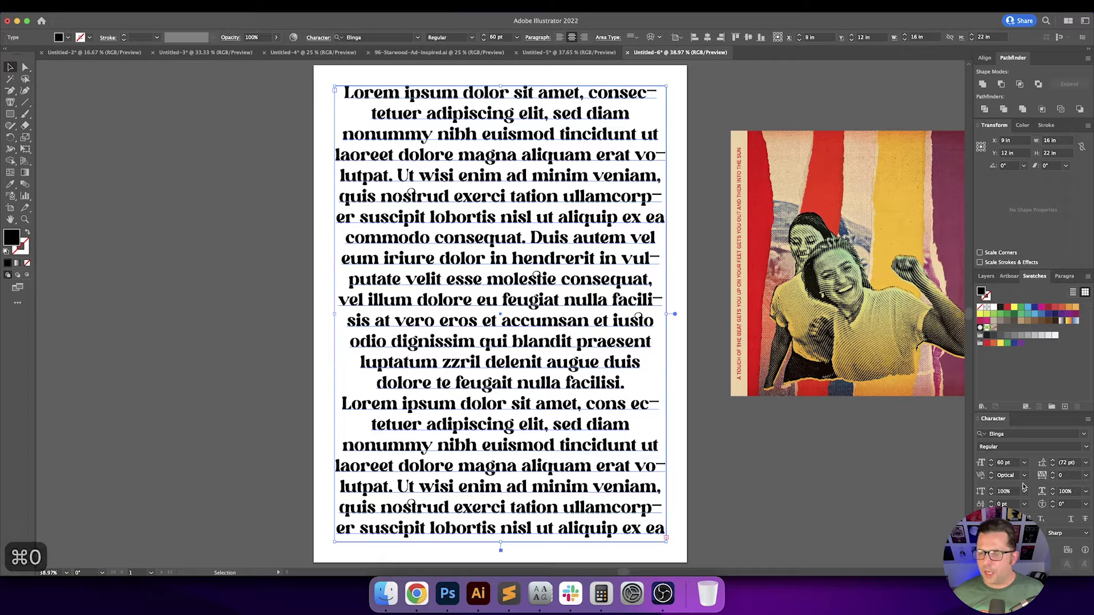
double_click(526, 277)
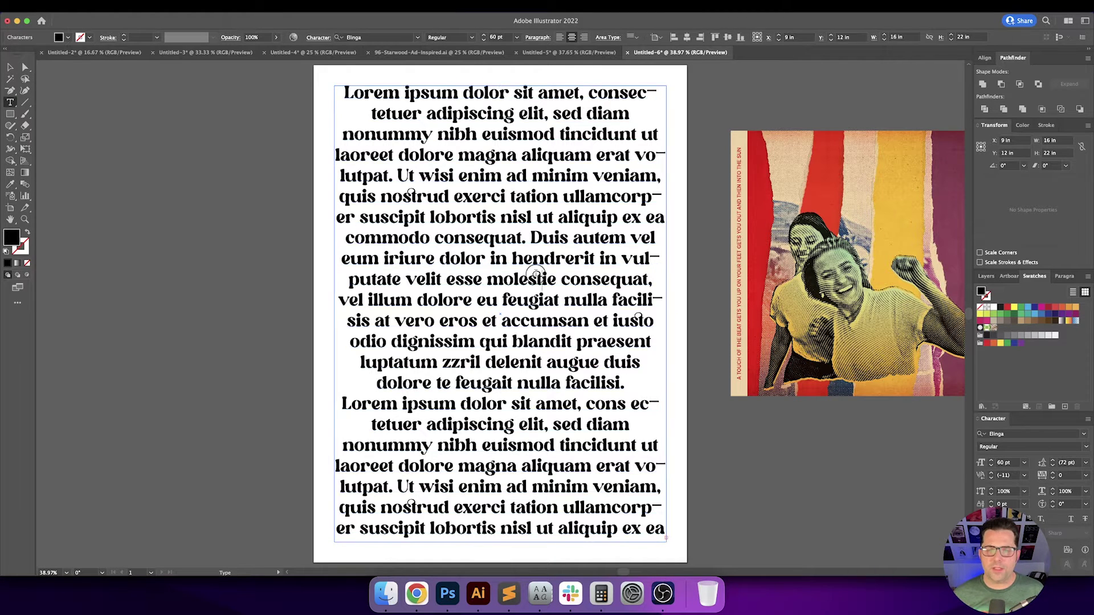
key(super+a)
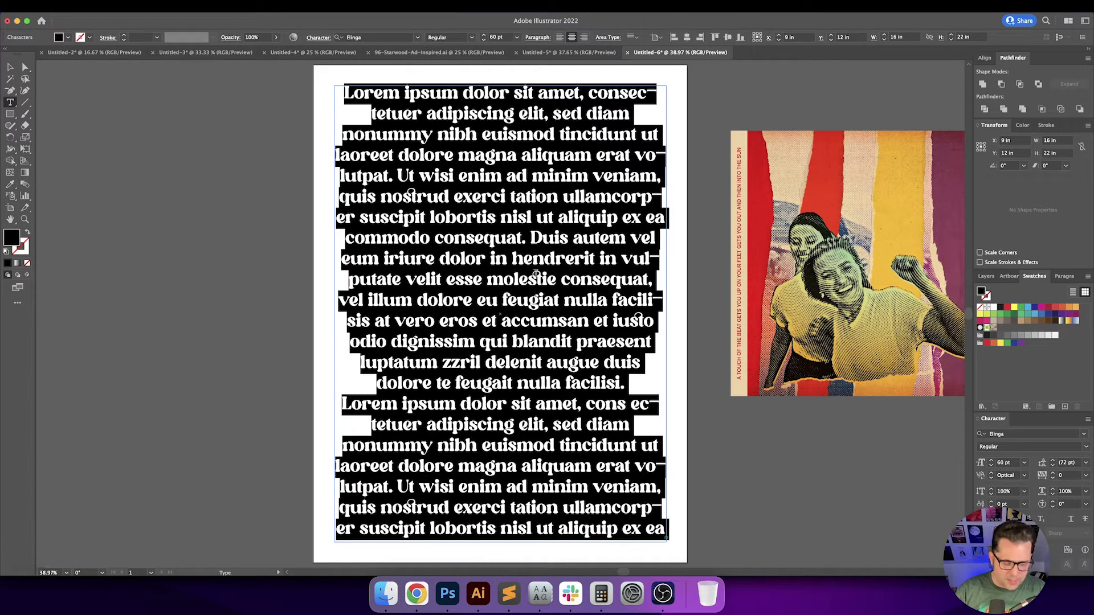
text(Aly)
key(Escape)
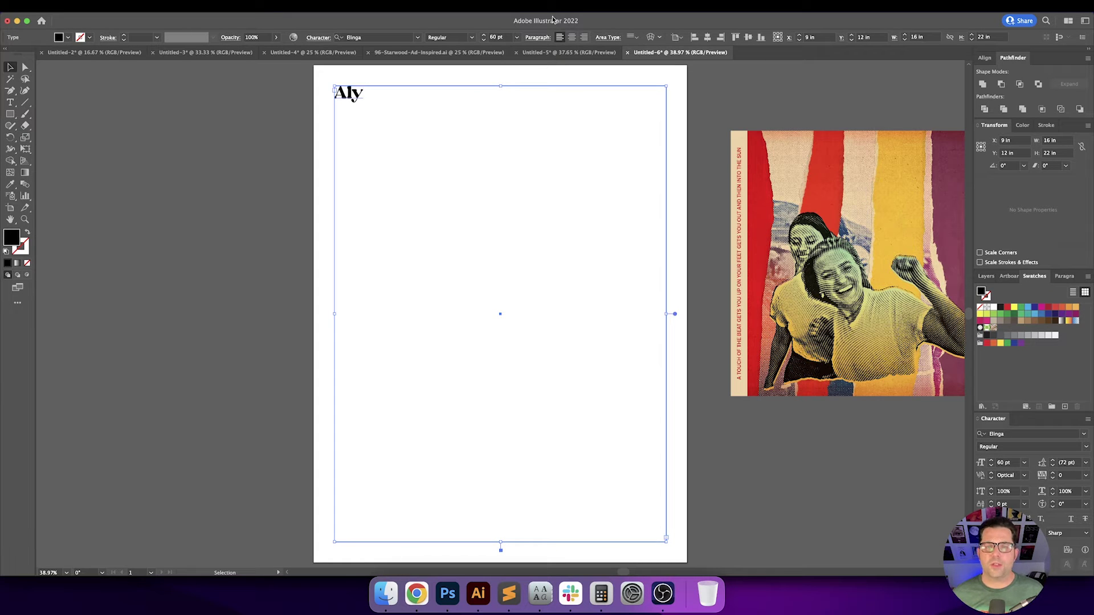
click(572, 37)
click(528, 93)
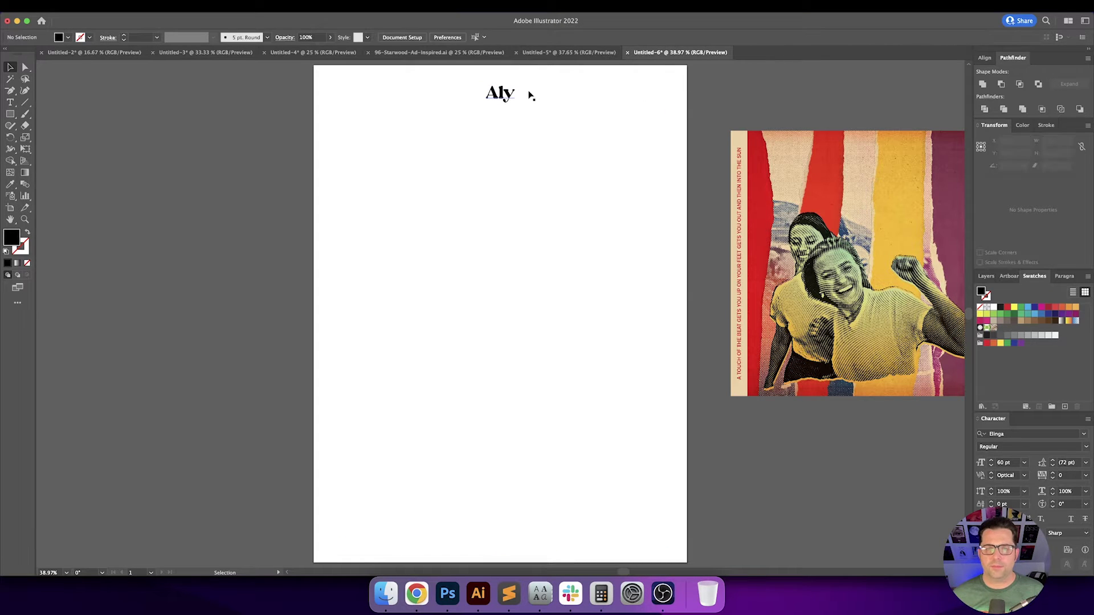
Extend the first line to "Aly & AJ" and add "will be performing at" as the second line.
double_click(501, 94)
key(Right)
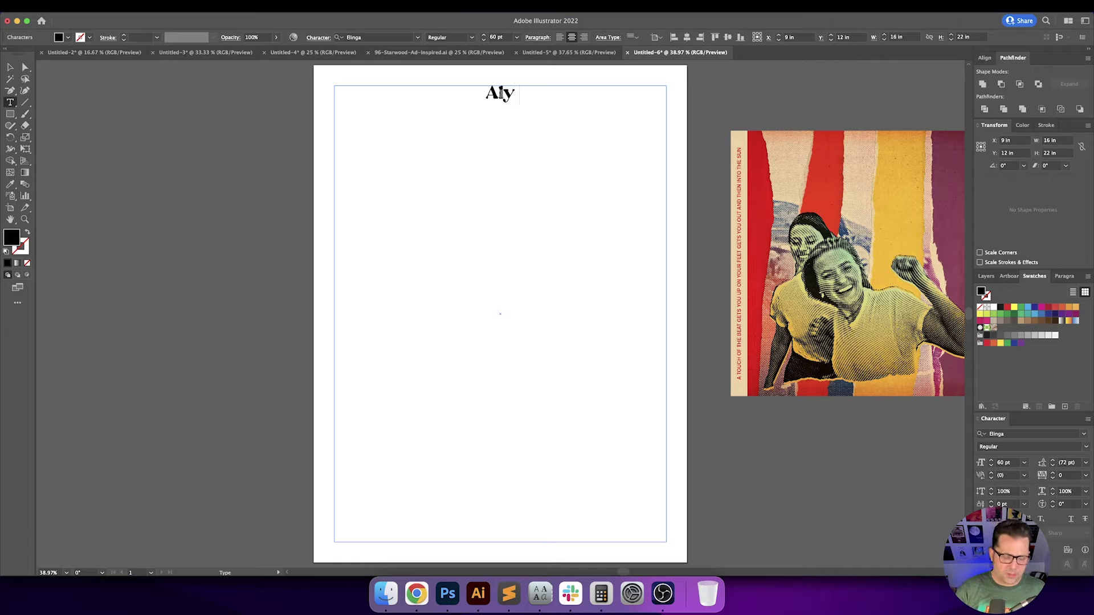
text(& AJ)
key(Return)
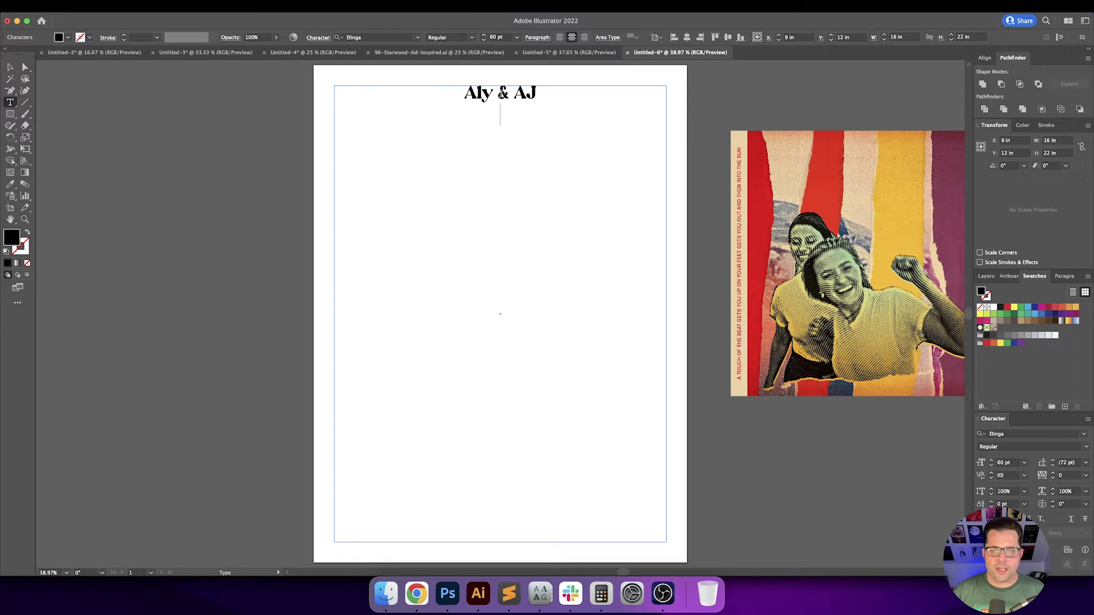
text(will be)
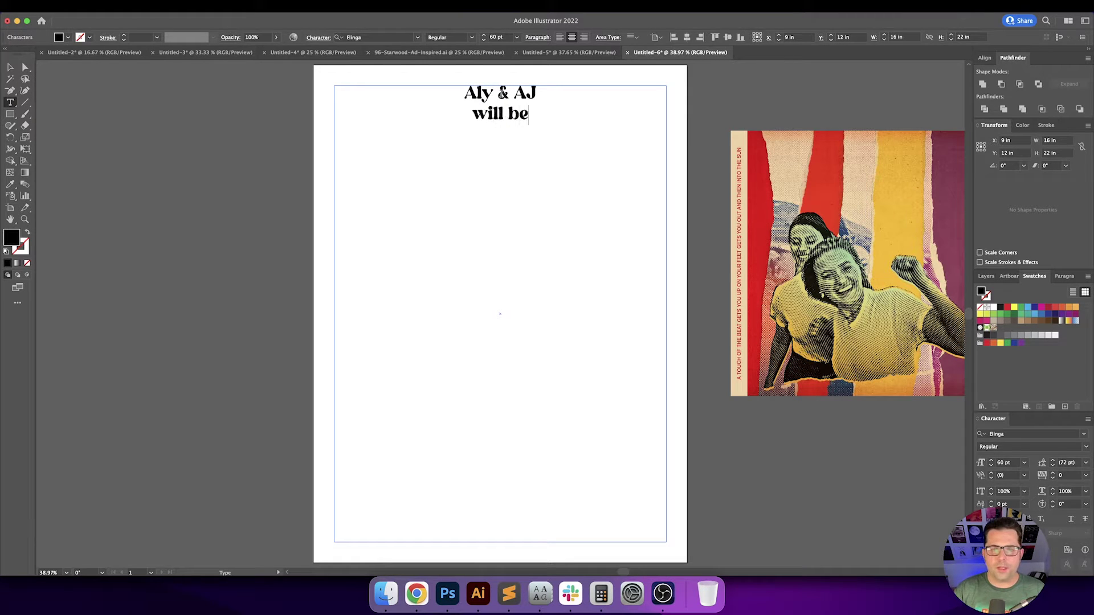
text( performing)
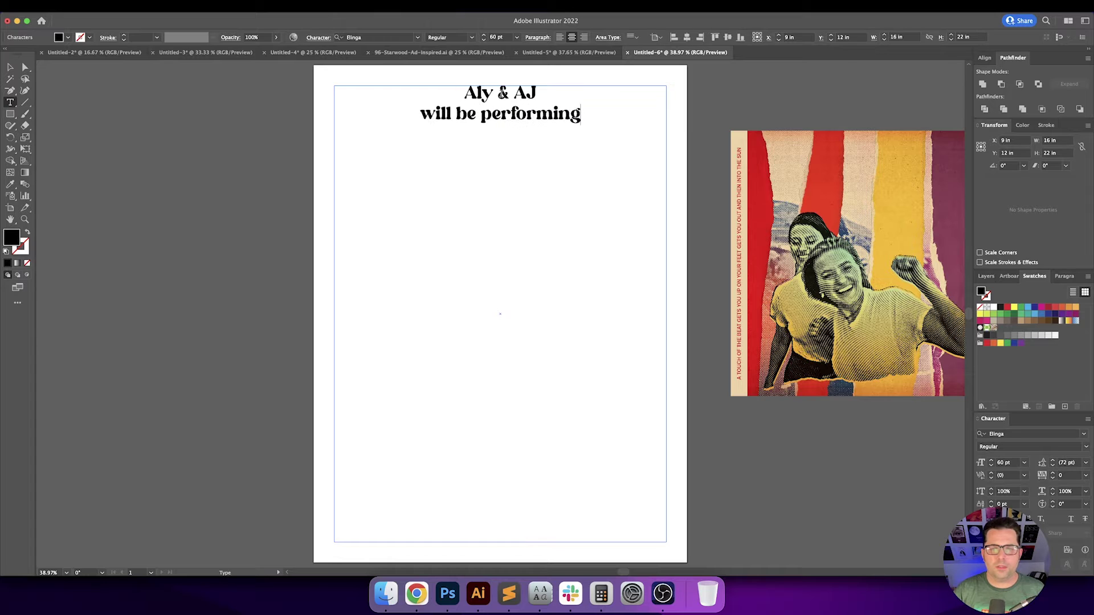
text( at)
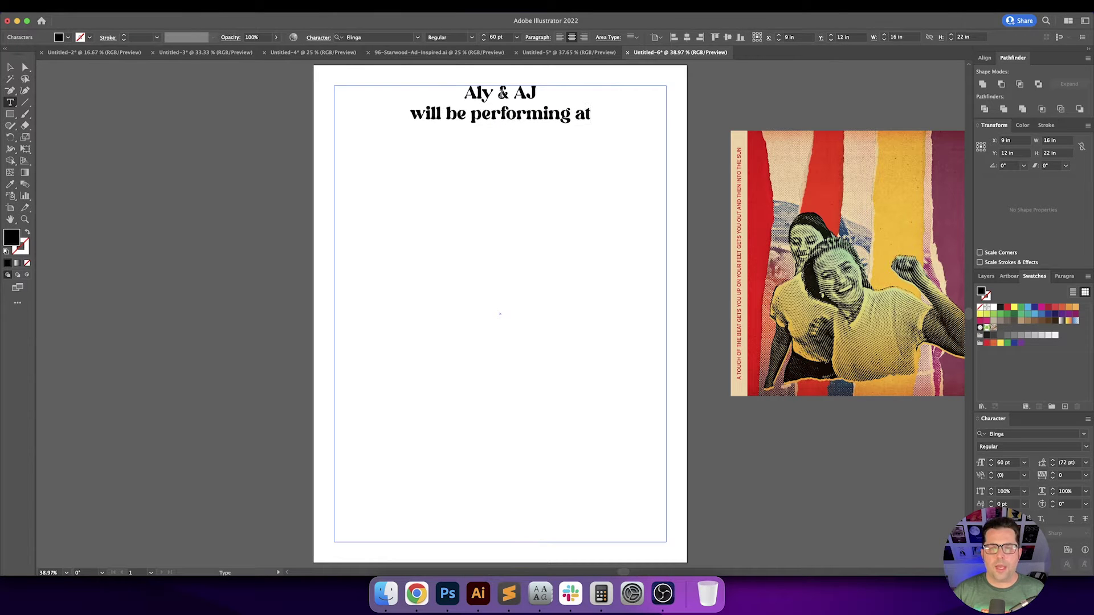
Add "Marathon Music Works" as the third line of the poster text.
key(Return)
text(MArat)
key(BackSpace)
key(BackSpace)
key(BackSpace)
key(BackSpace)
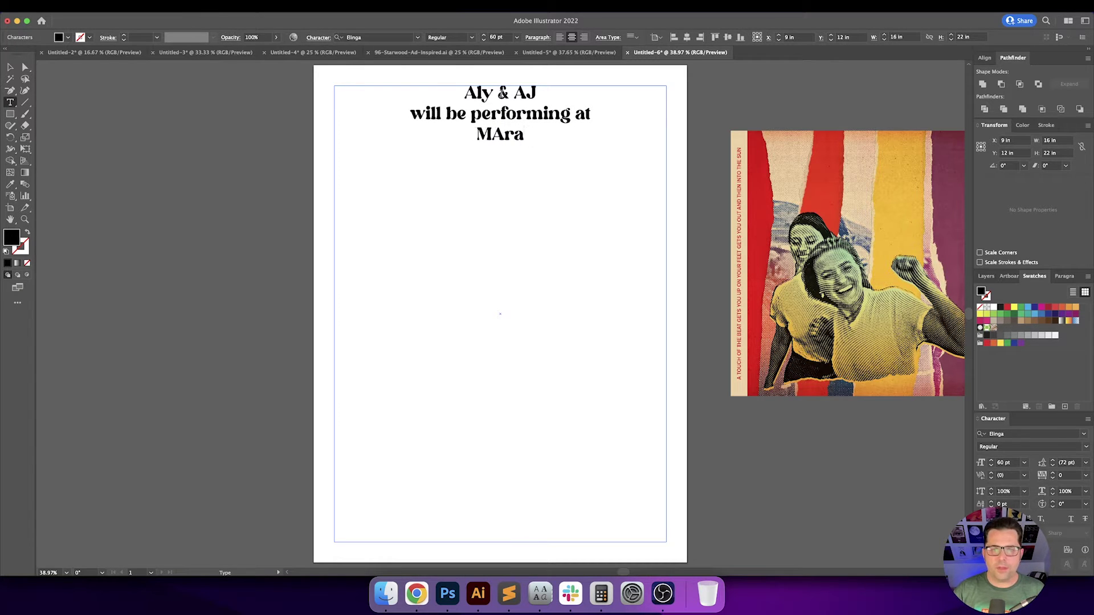
text(arathon Music Works)
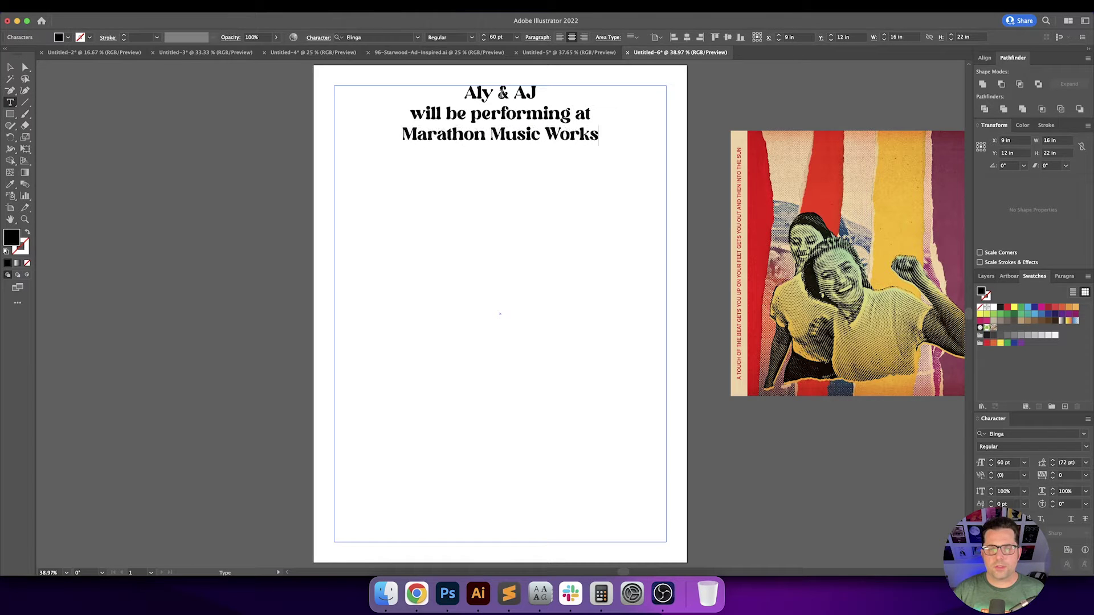
Add "in" and "Nashville, TN" as two separate lines below the venue name.
key(Return)
text(in)
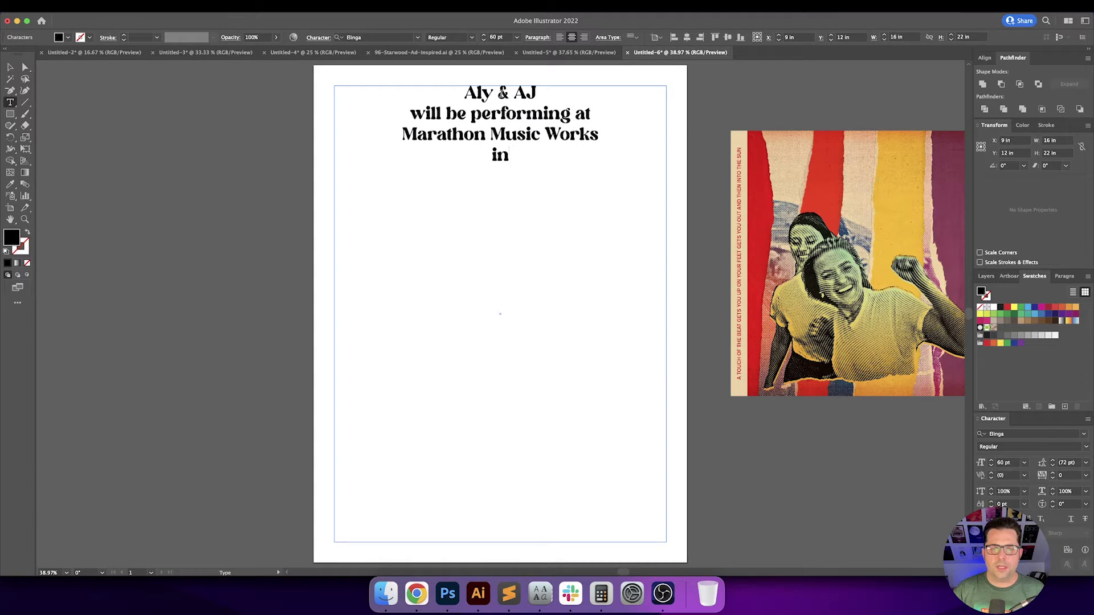
key(Return)
text(Nashville, TN)
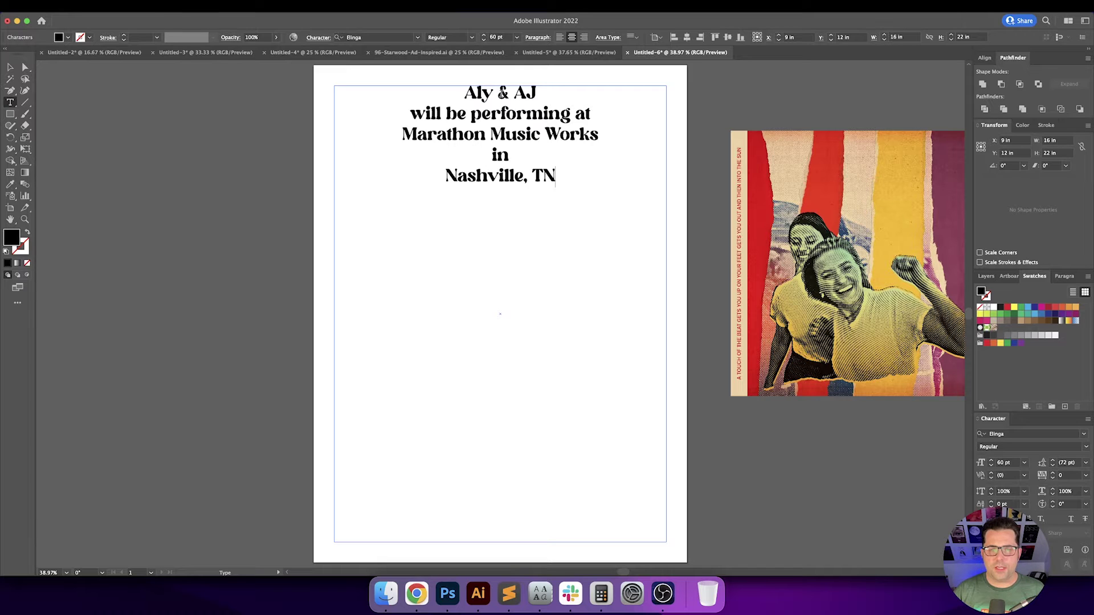
Add "on" and the date "May 14, 2022" as two separate lines below the city.
key(Return)
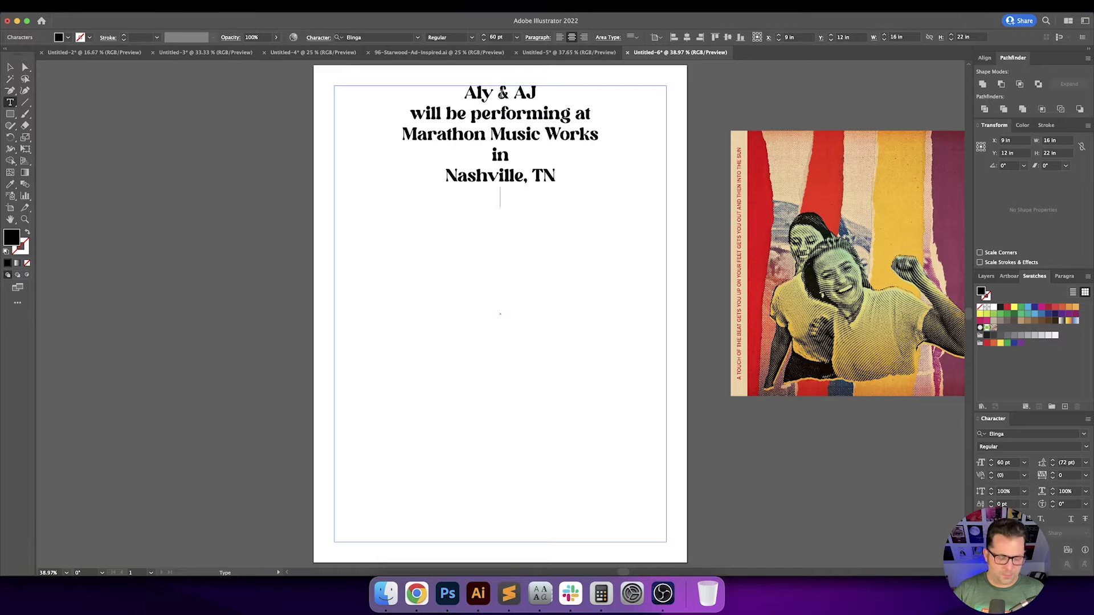
text(on)
key(Return)
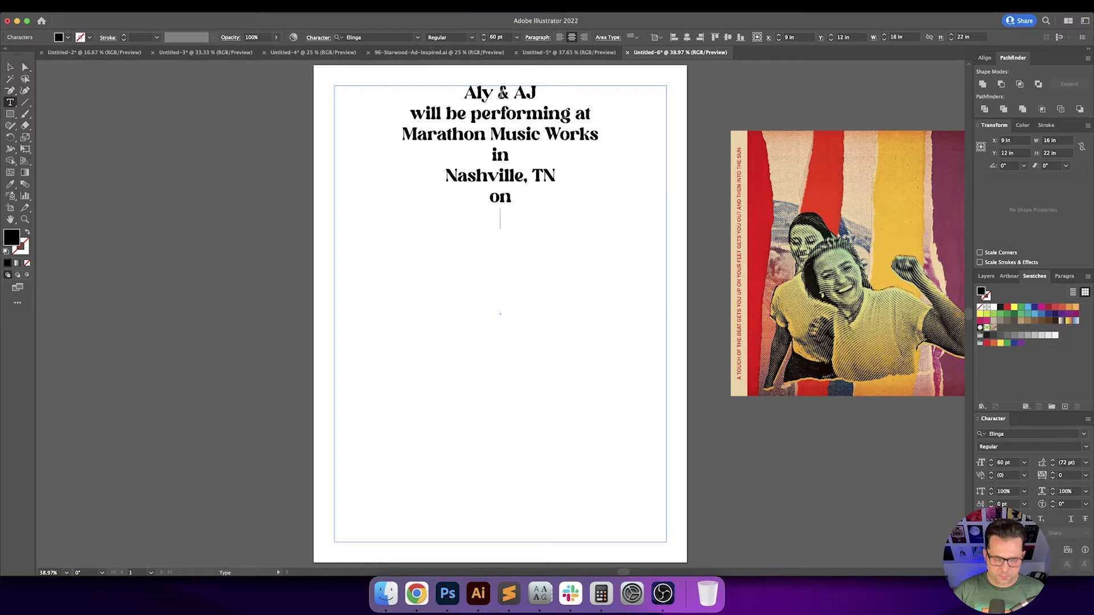
text(May 22)
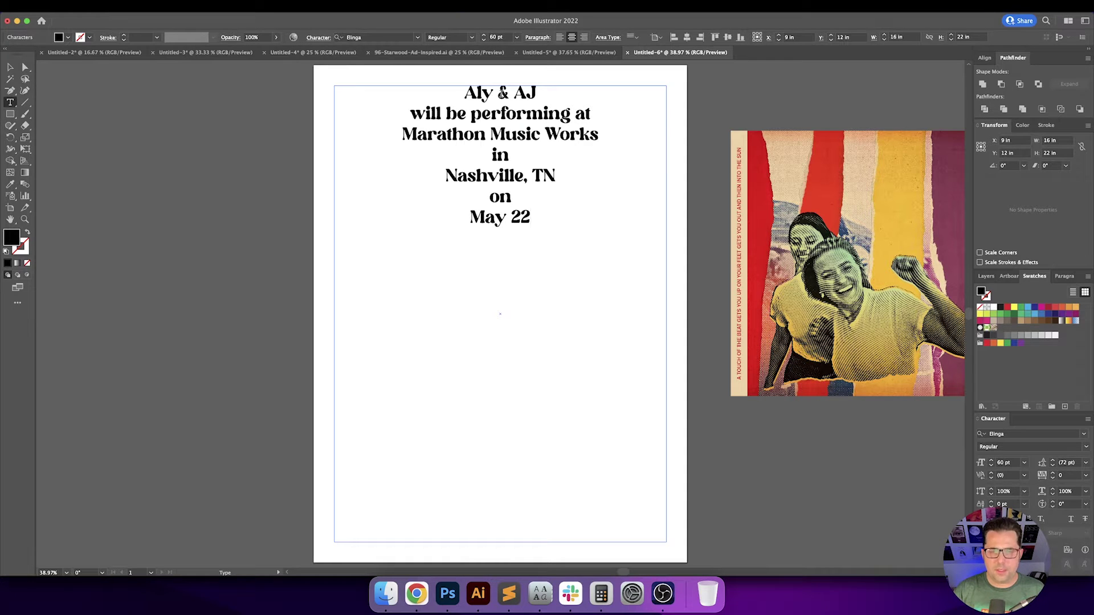
key(BackSpace)
key(BackSpace)
text(14, 2022)
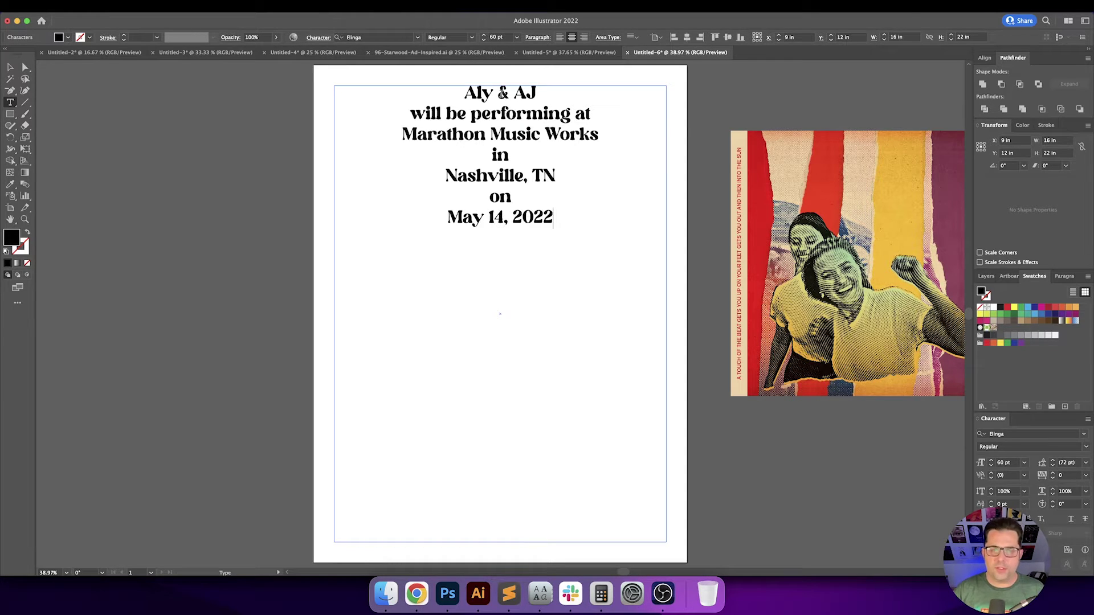
Add "to support their" and "new album" as two separate lines below the date.
key(Return)
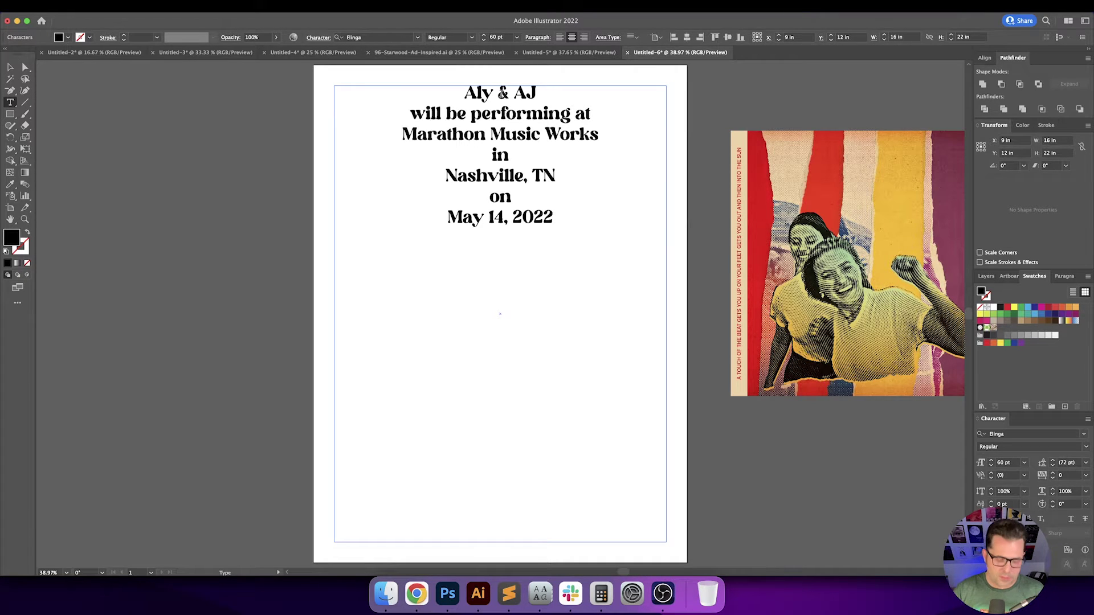
text(to)
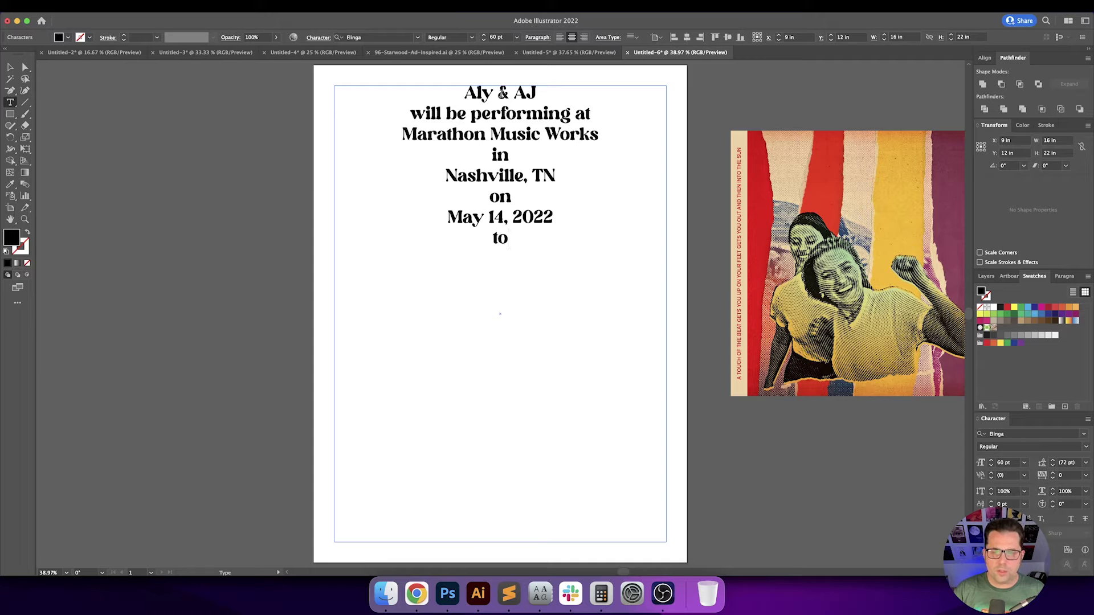
key(BackSpace)
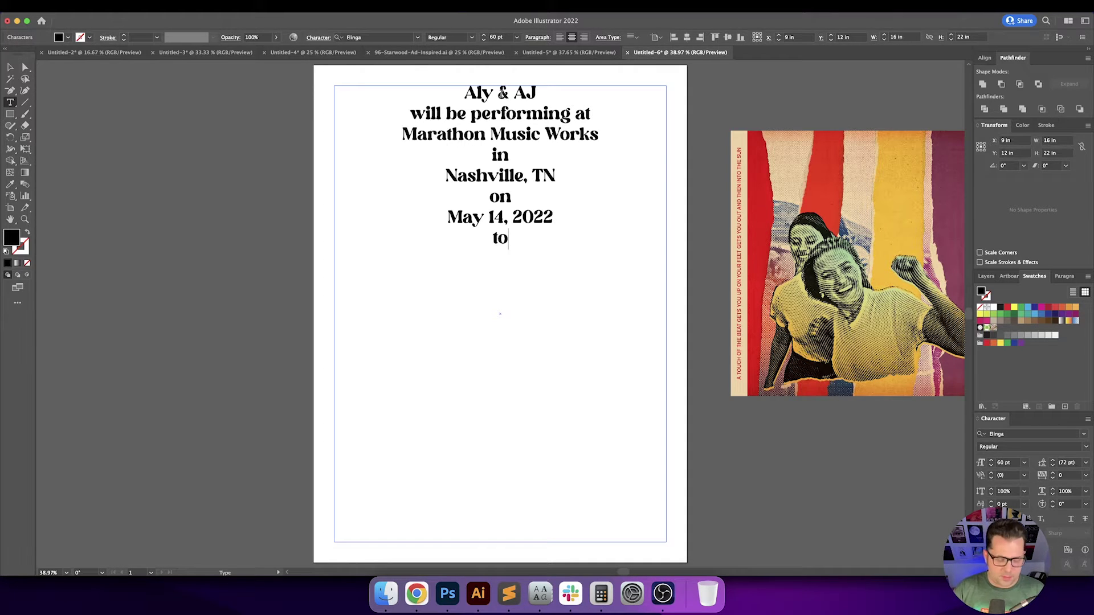
text(su)
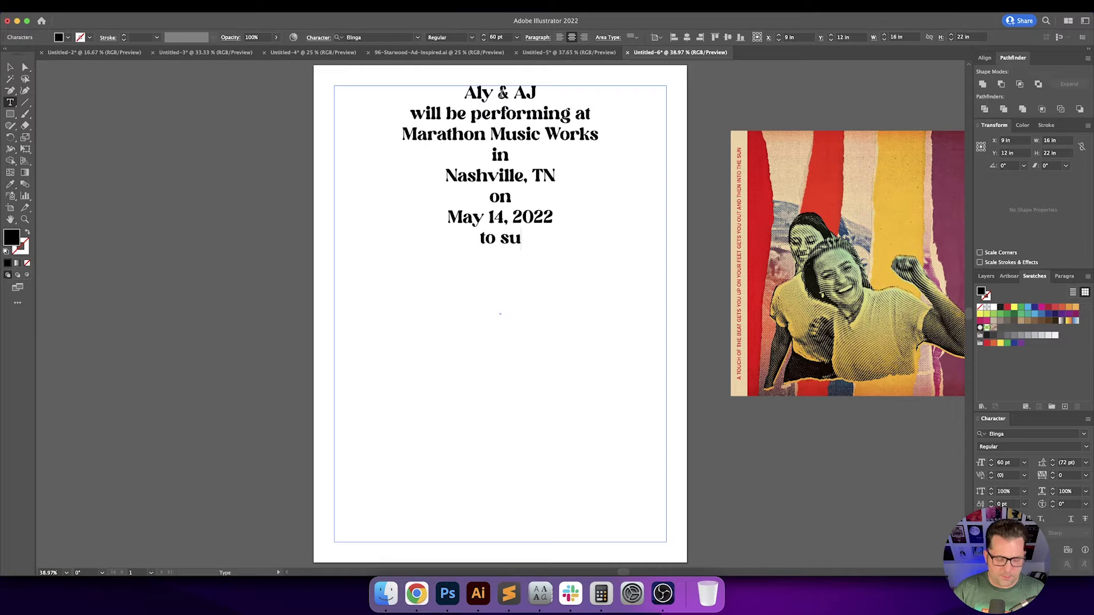
text(pport their)
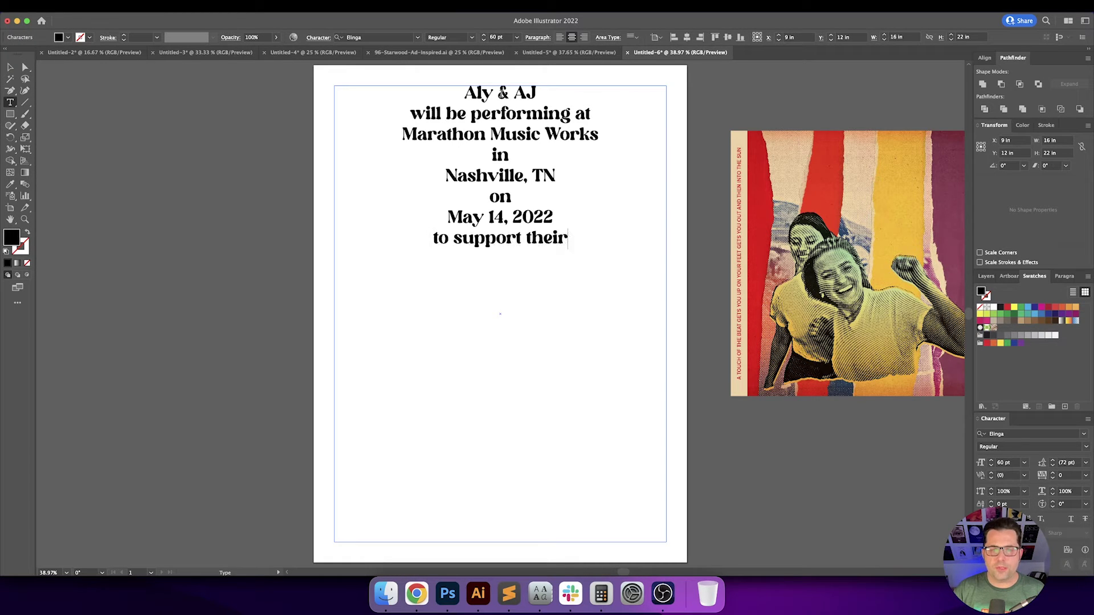
key(Return)
text(new album)
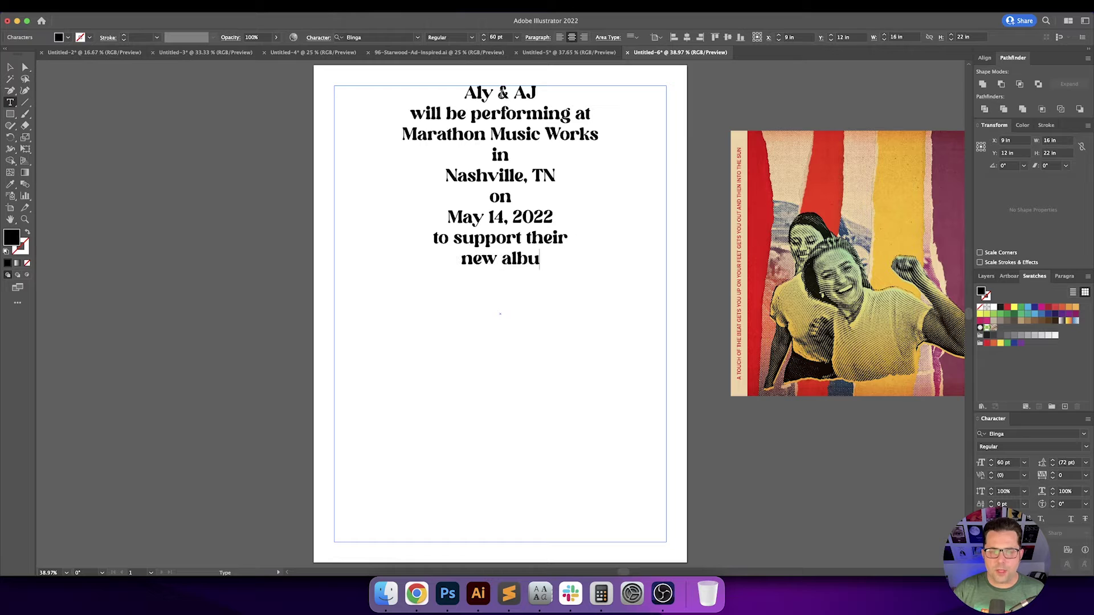
Add the album title 'A Touch of the Beat Gets You Up on Your Feet Gets You Out and then Into the Sun' in single quotes.
key(Return)
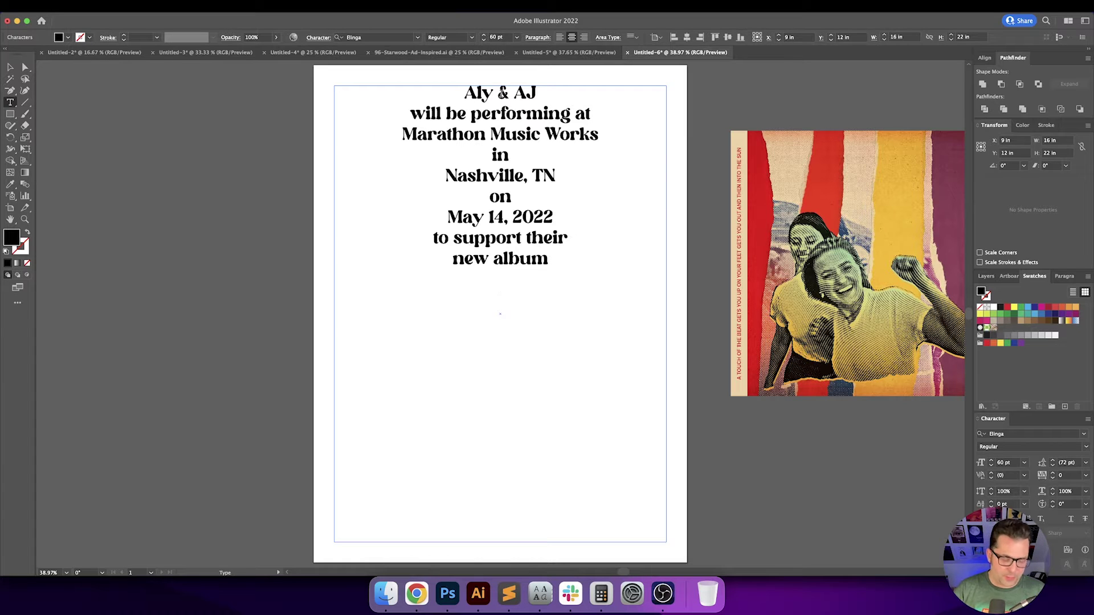
text(")
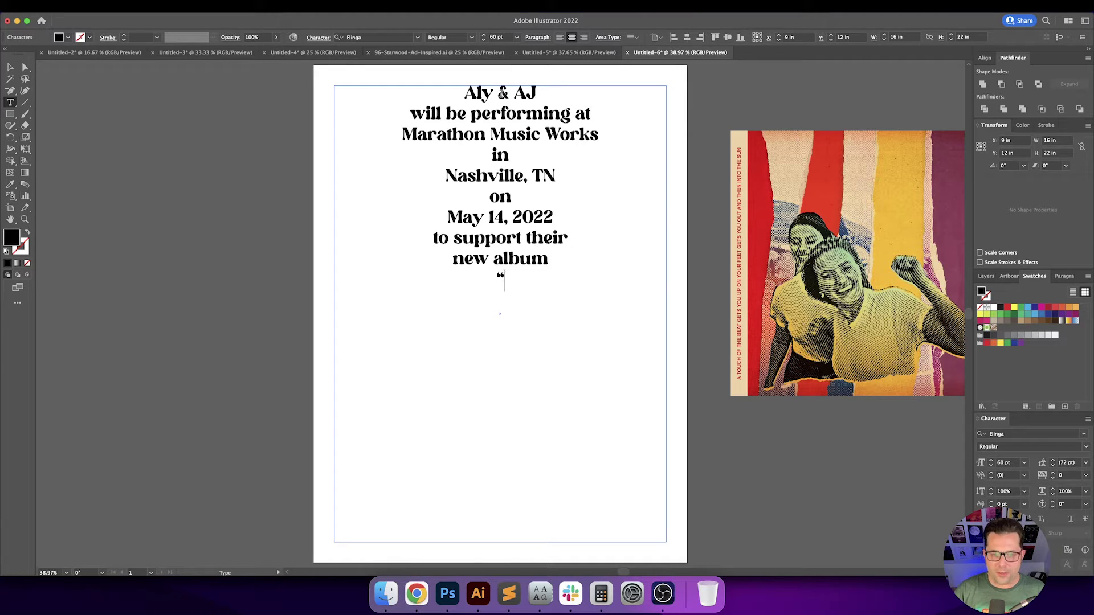
key(BackSpace)
text(')
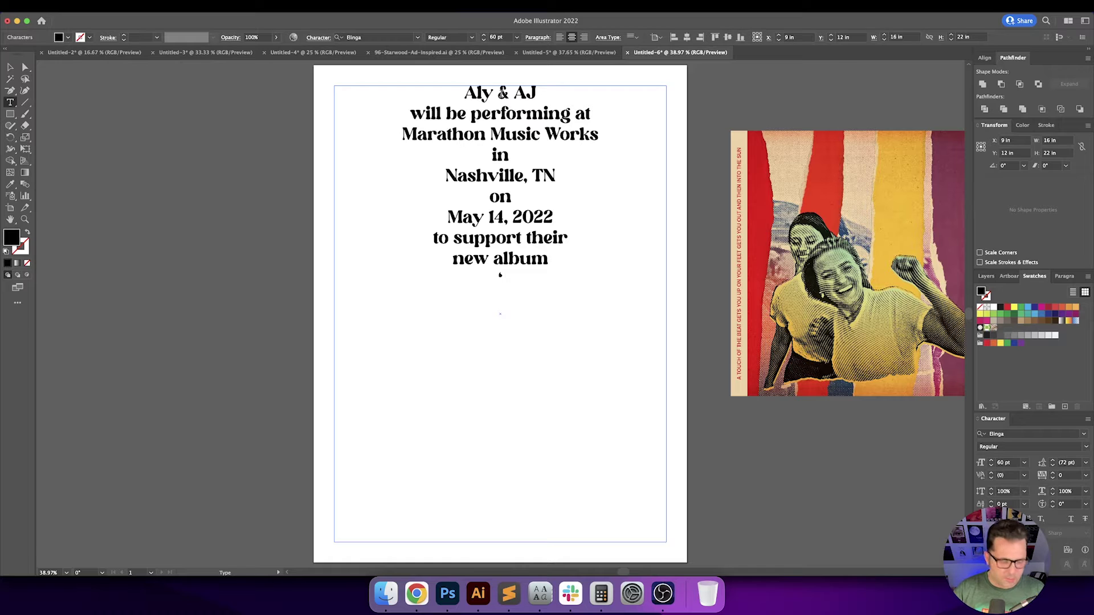
text(A T)
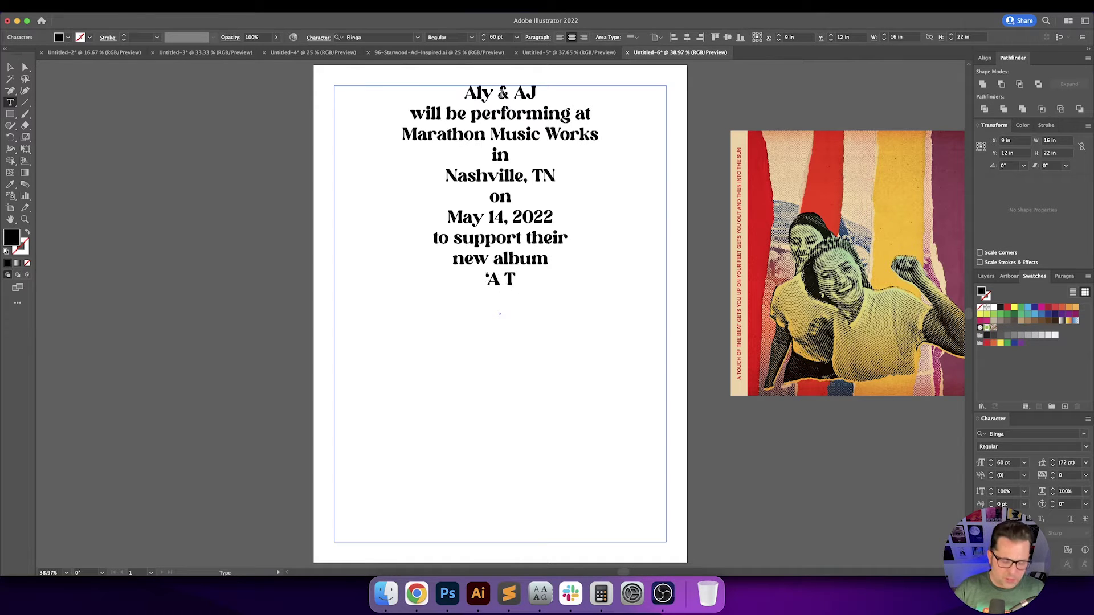
text(ouch of the Beat)
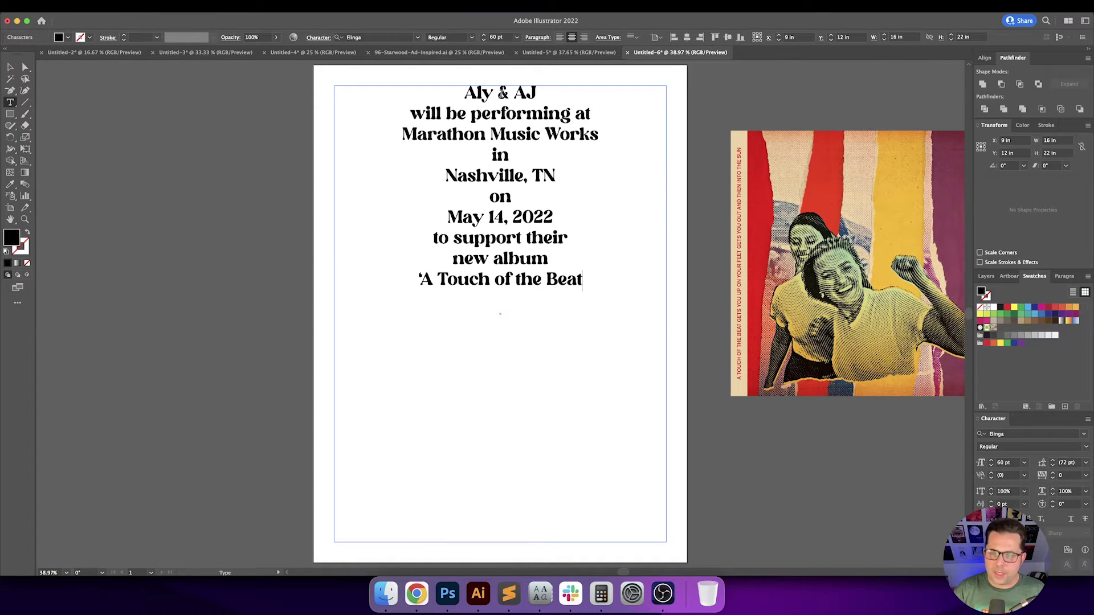
text( Gets You)
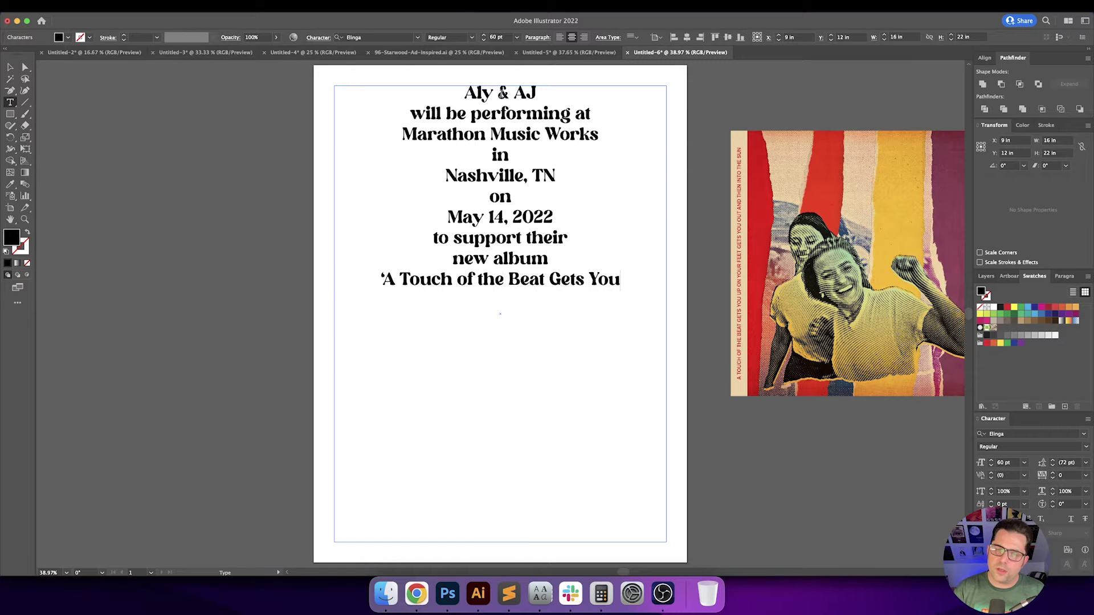
text( Up on Your)
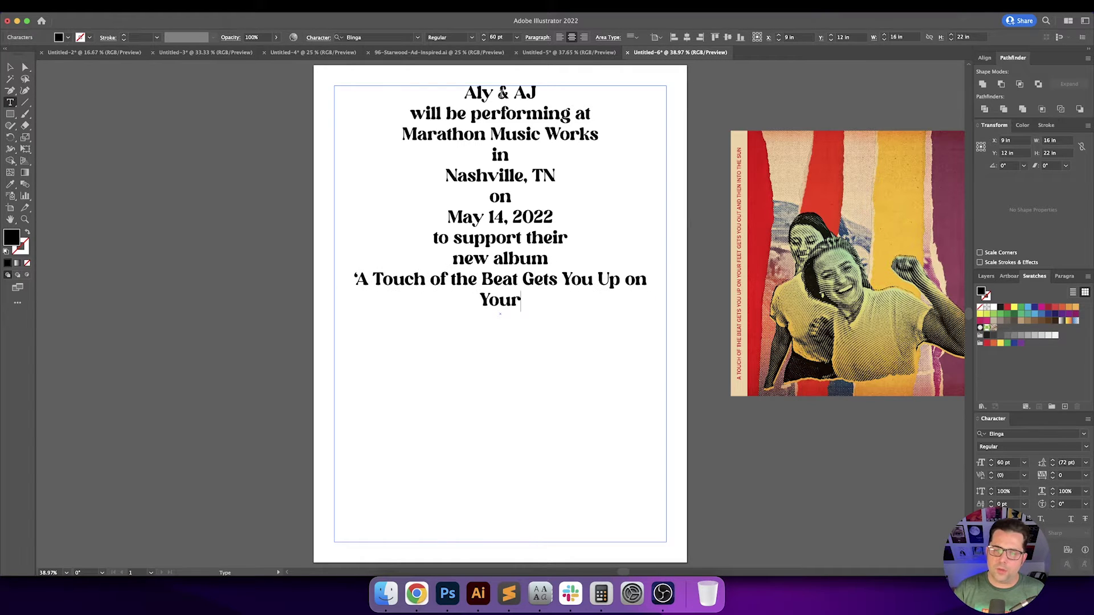
text( Feet Gets You Out )
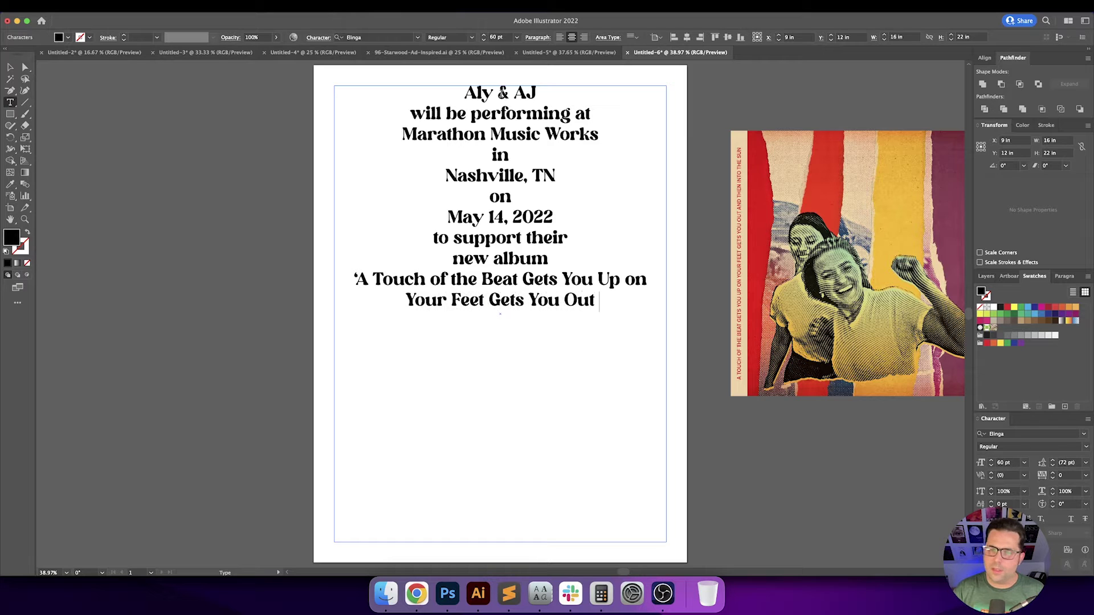
text(and then Into the Sun)
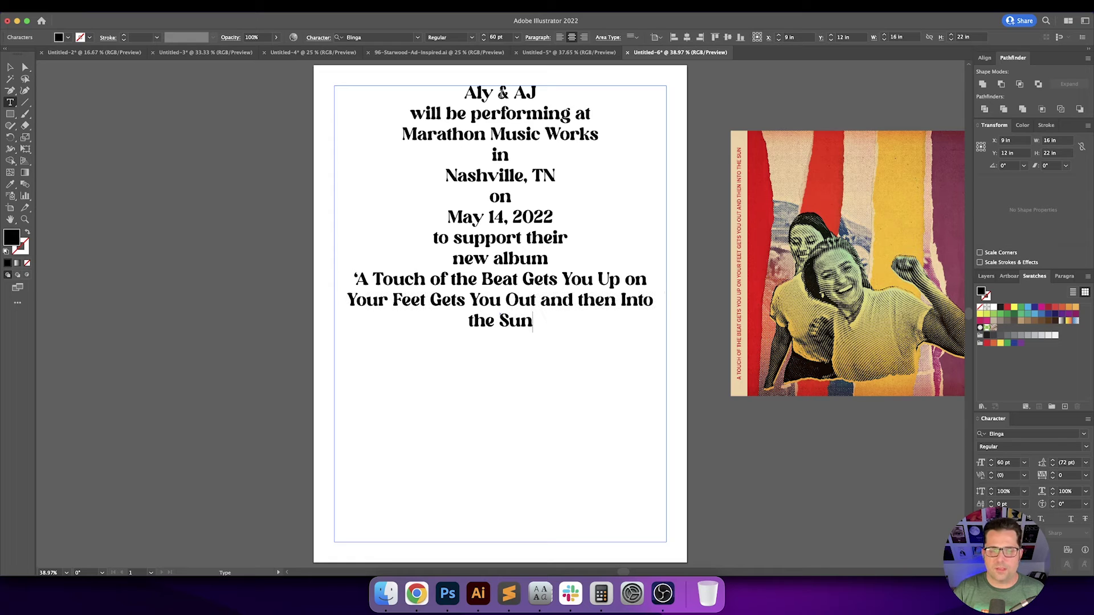
key(Return)
key(BackSpace)
text(')
Add the line "Doors open at 5:30" below the album title.
key(Return)
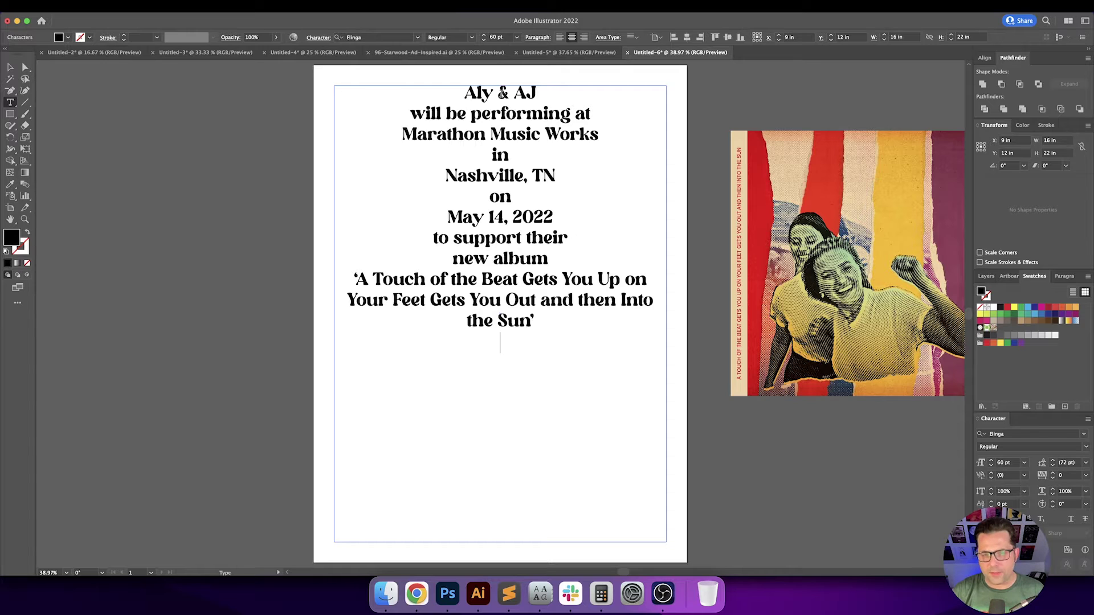
text(Doors open at)
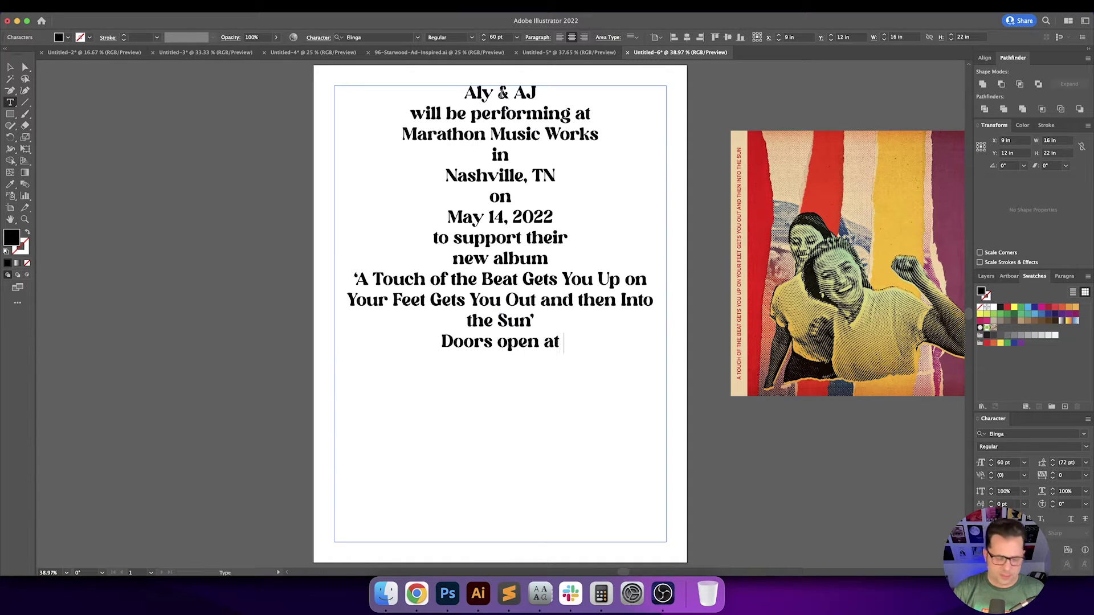
text( 5:30)
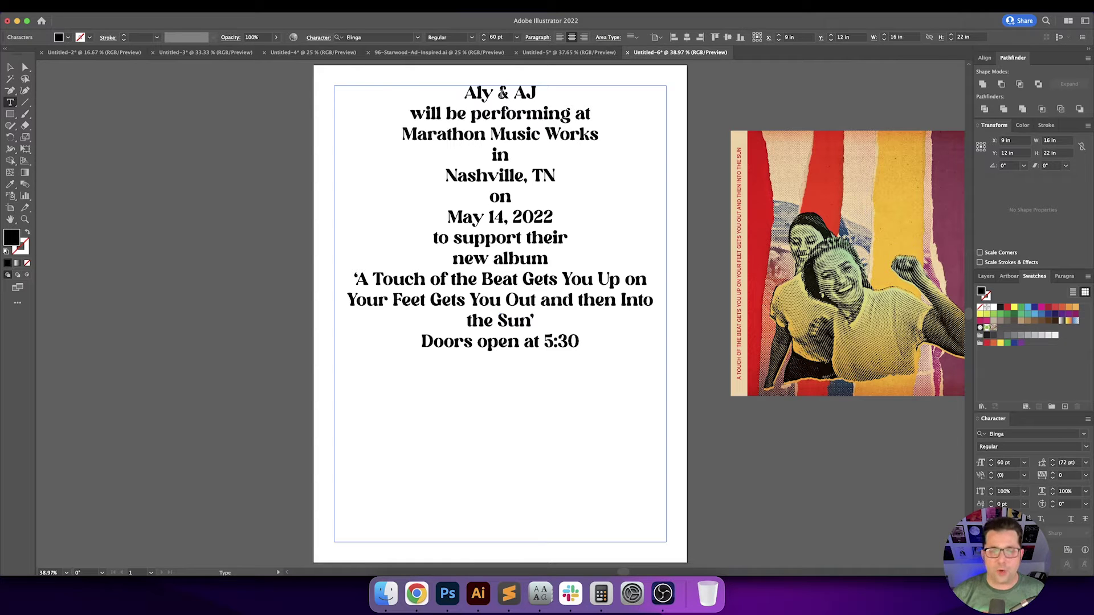
Add the line "Tickets available through" below the door opening time.
text(Ti)
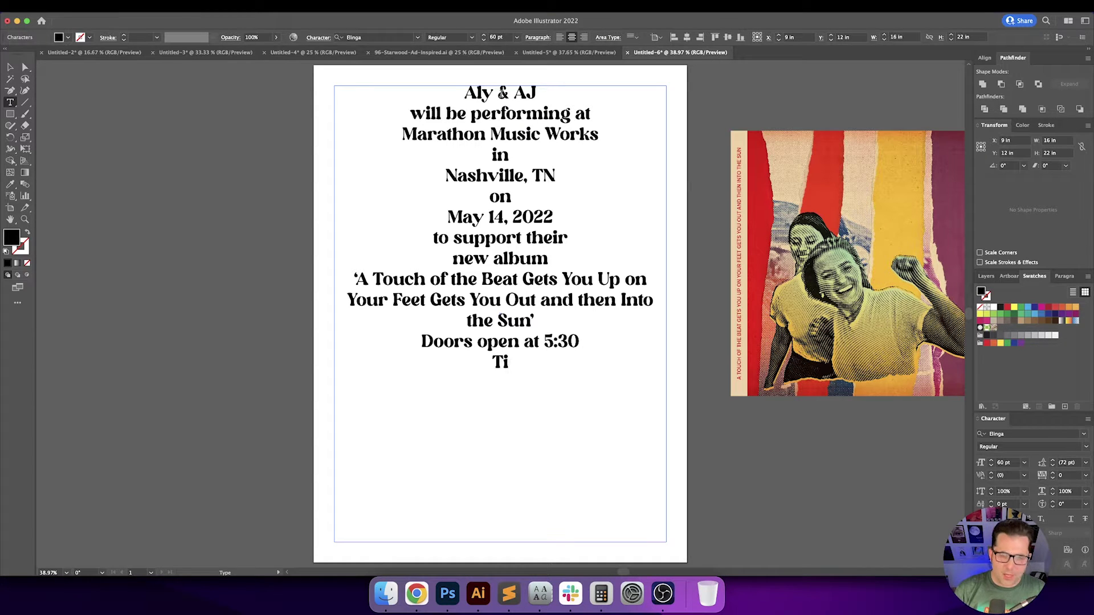
text(ckets availalb et)
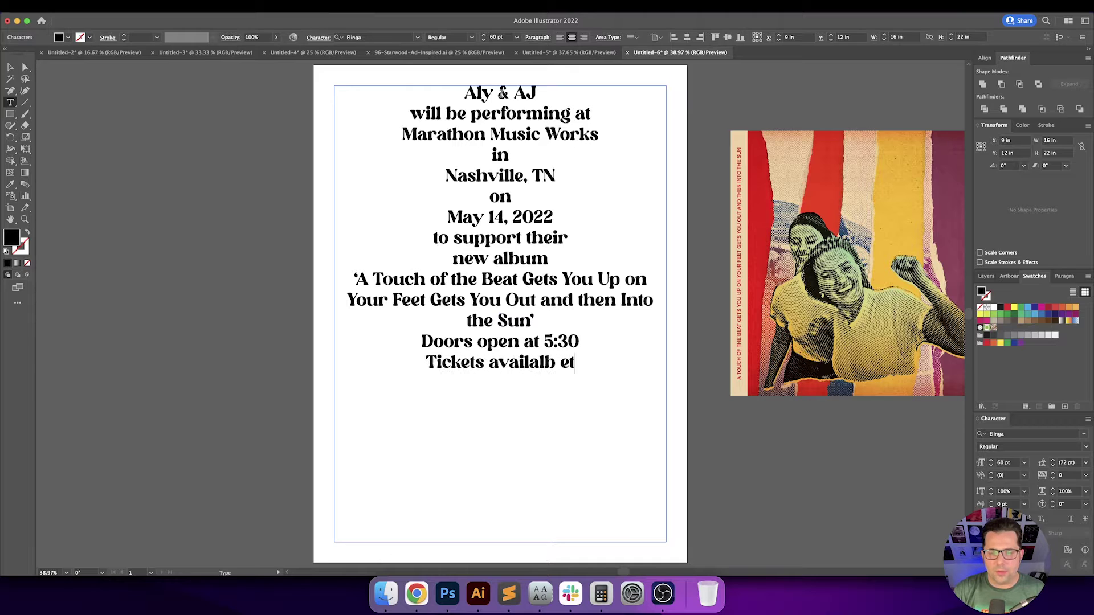
key(BackSpace)
key(BackSpace)
key(BackSpace)
key(BackSpace)
key(BackSpace)
text(ble )
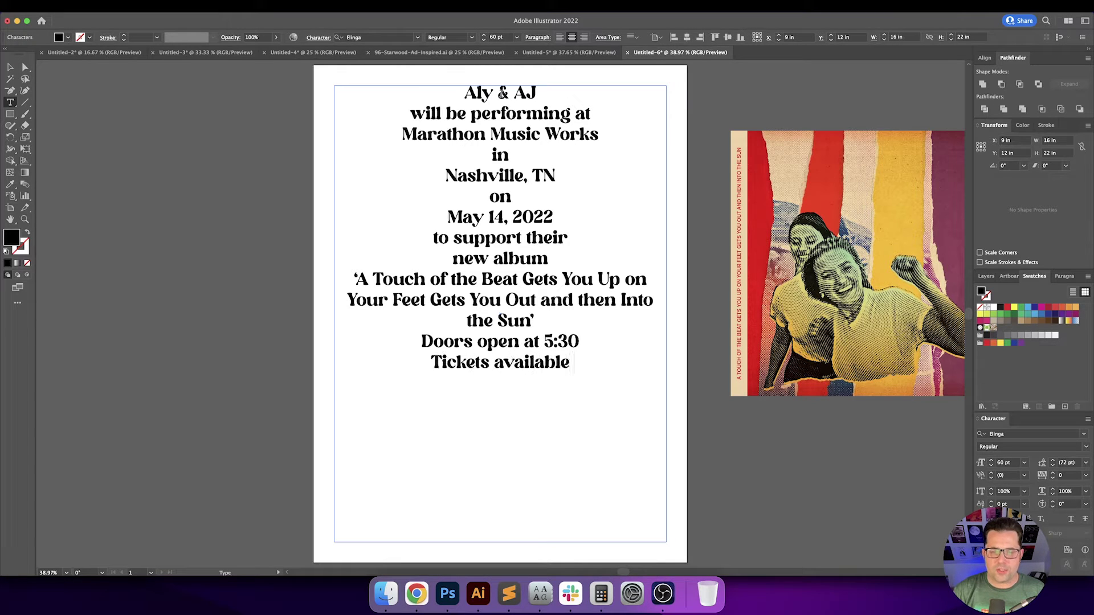
text(through)
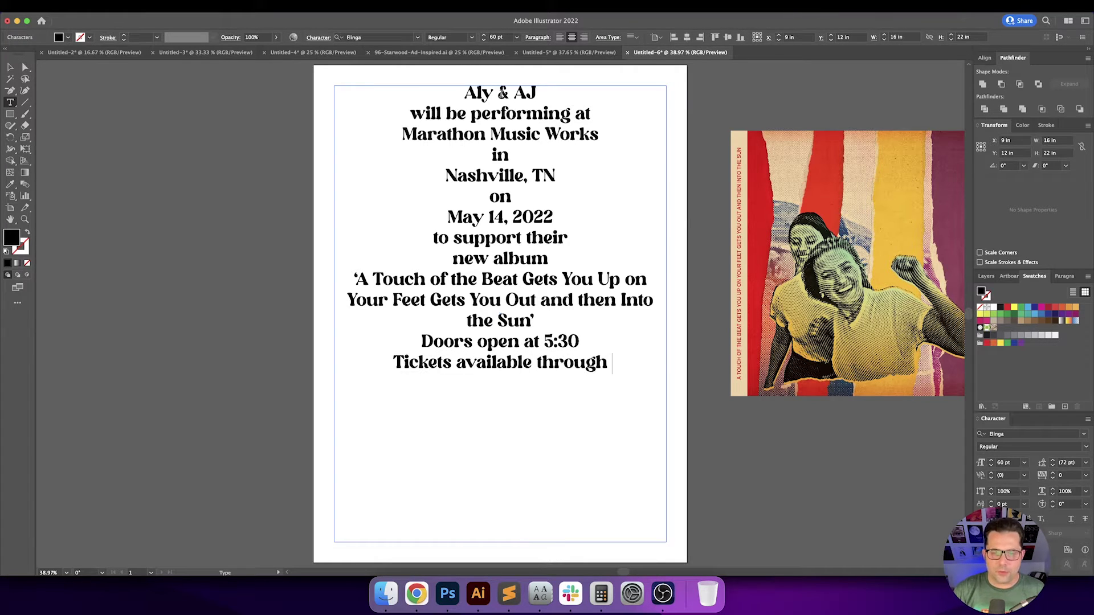
Finish the poster text with "alyandaj.com" and "See you there!" on two separate lines.
key(Return)
text(AlyA)
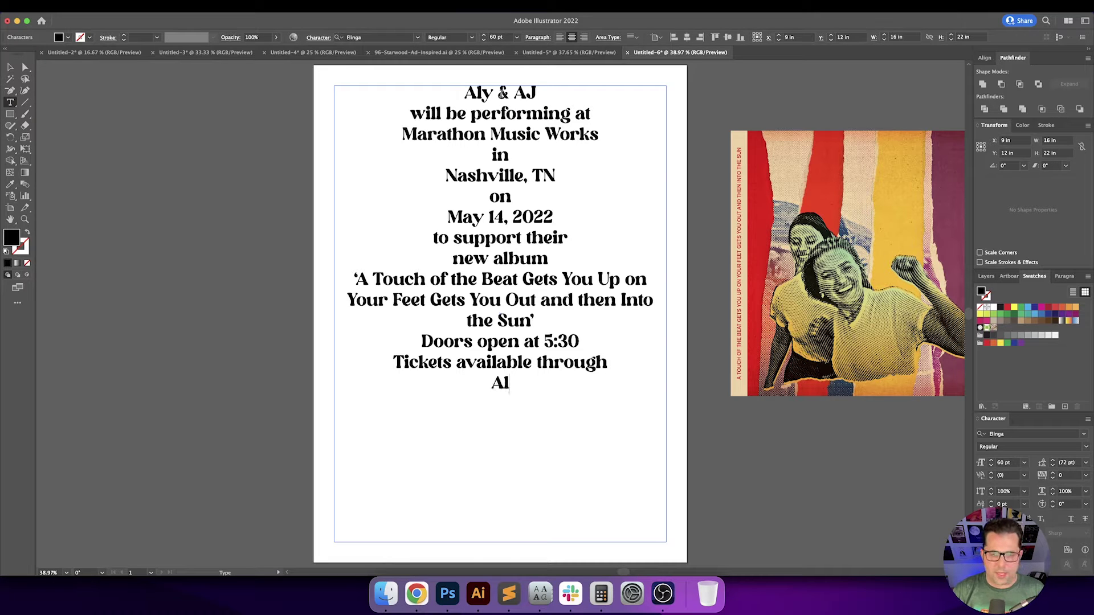
key(BackSpace)
key(BackSpace)
key(BackSpace)
key(BackSpace)
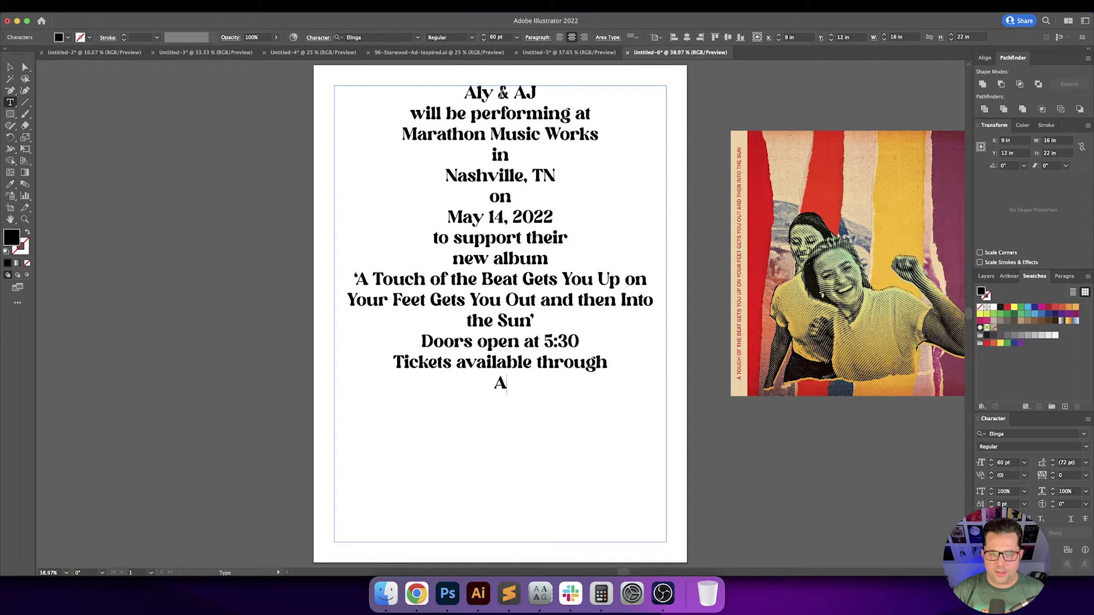
text(alyandaj.com)
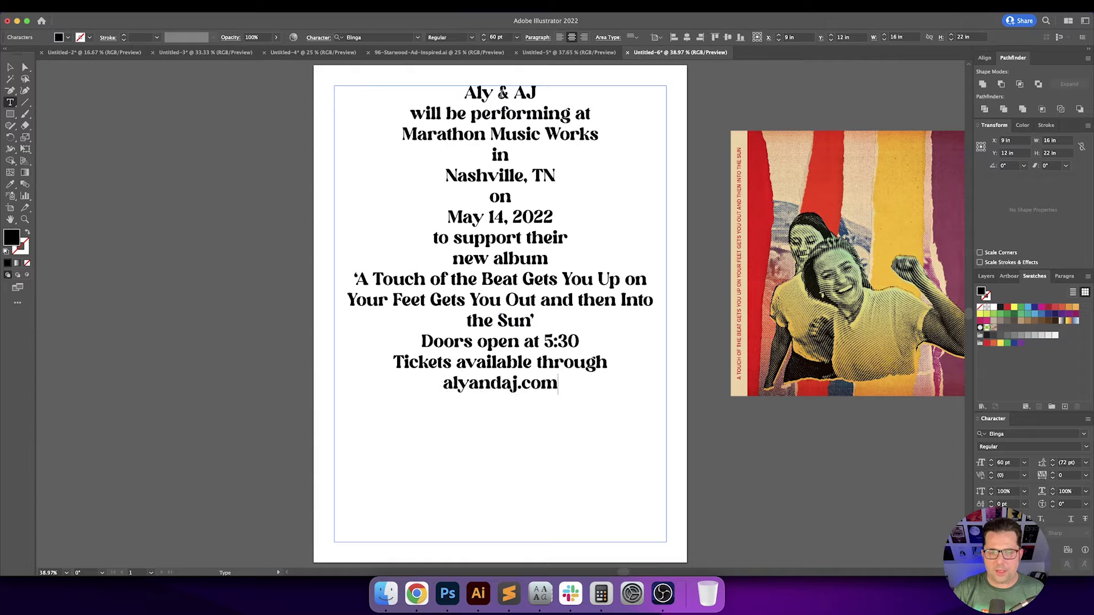
key(Return)
text(See you there!)
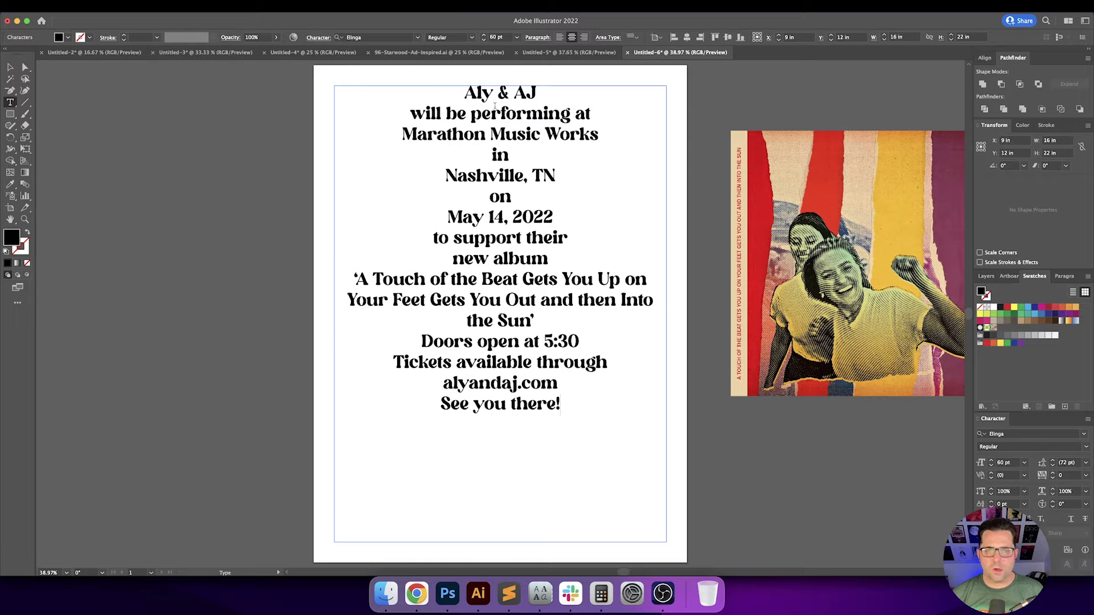
Set the font size of the "Aly & AJ" line to 240 pt.
drag(465, 92, 593, 90)
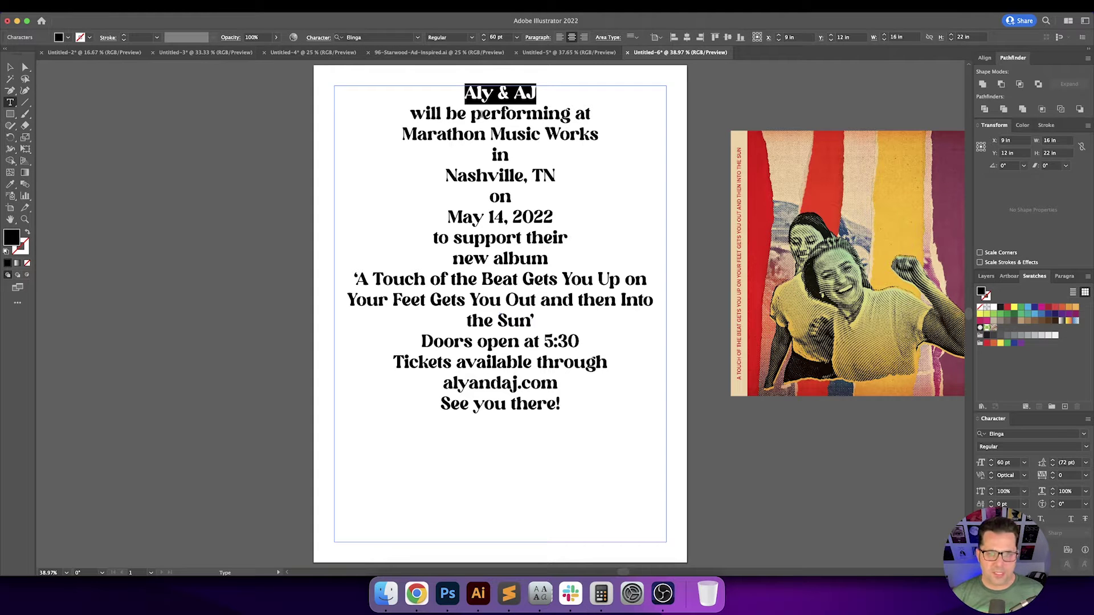
click(504, 37)
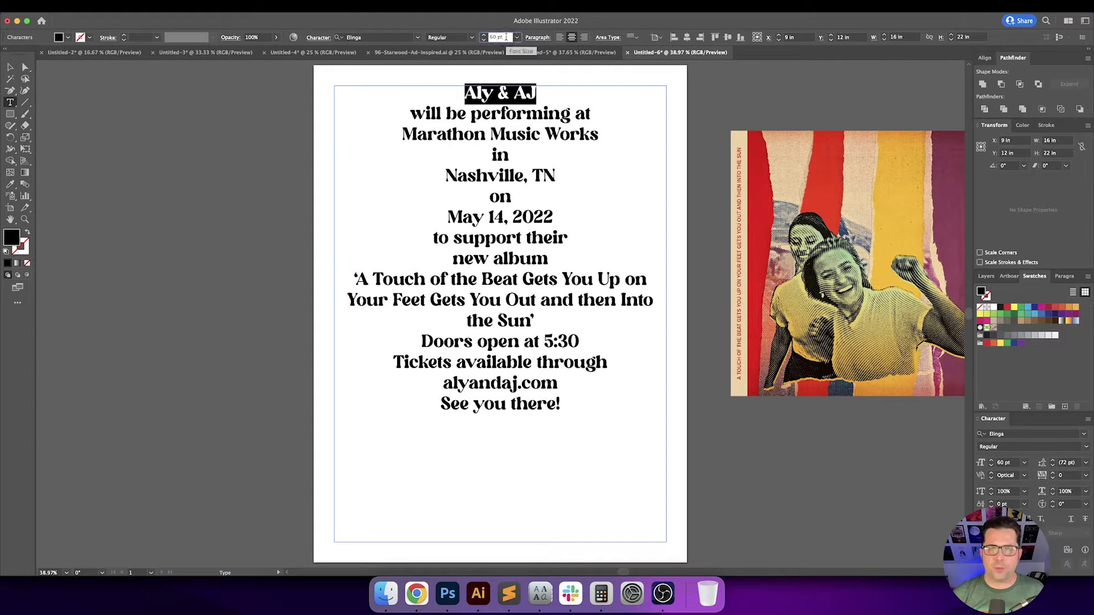
key(Return)
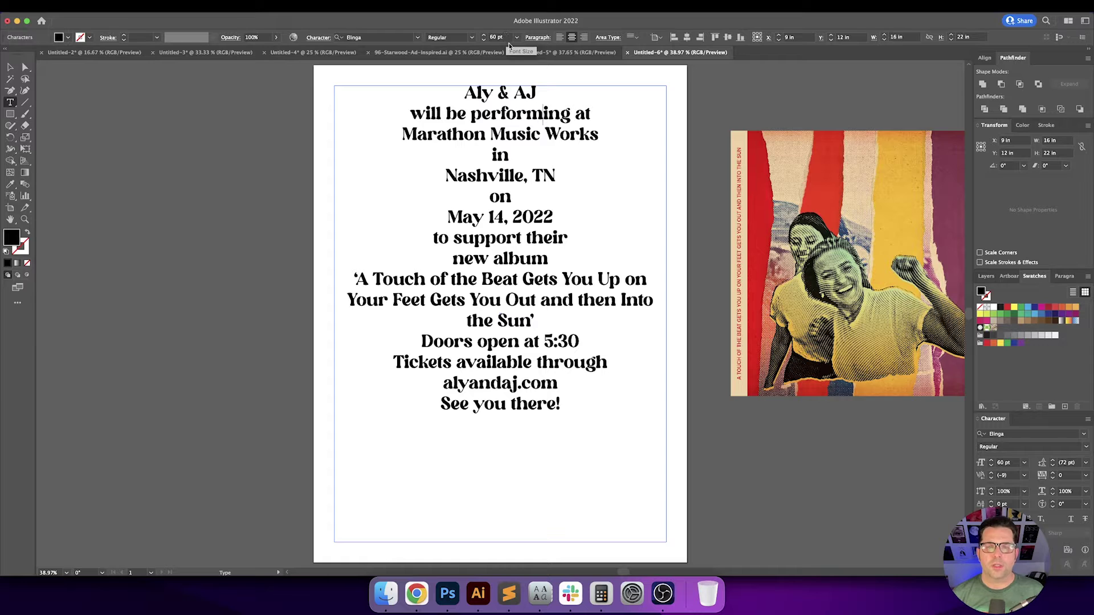
drag(426, 114, 391, 117)
click(388, 117)
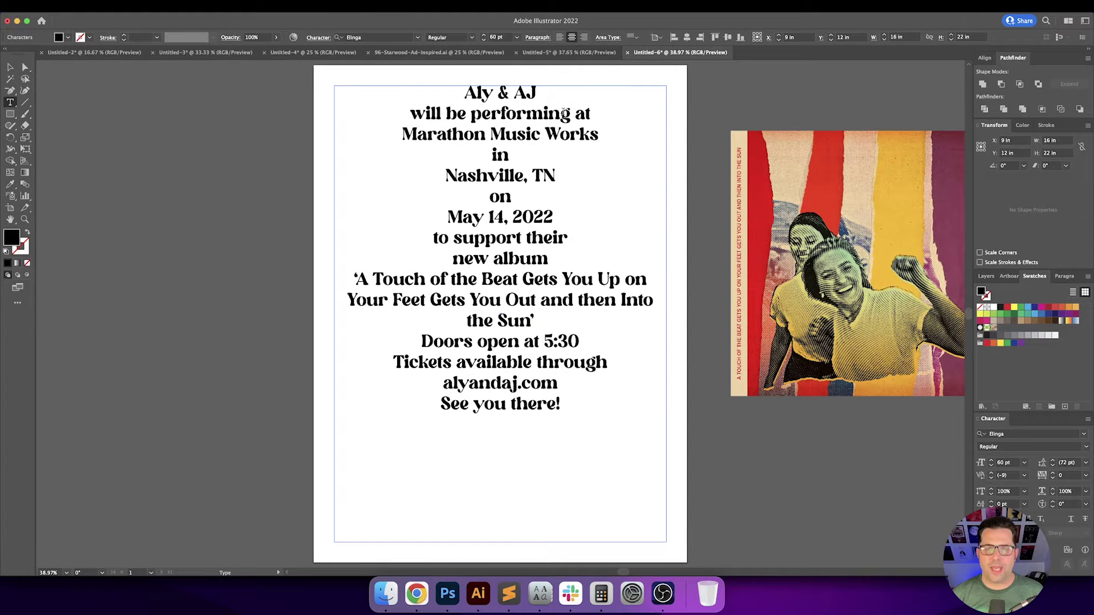
drag(538, 94, 464, 95)
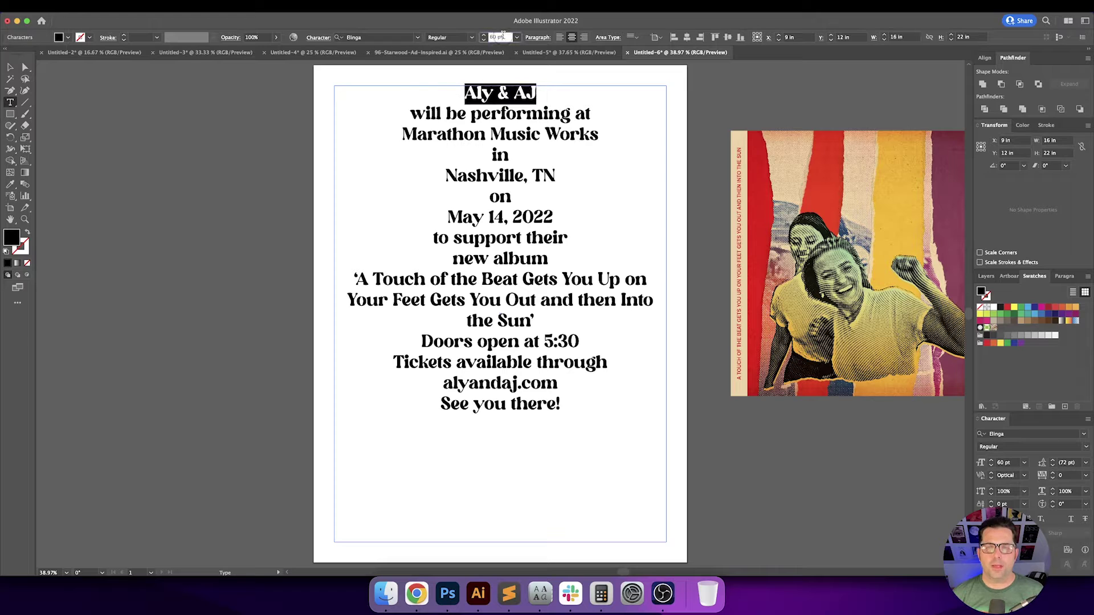
key(Return)
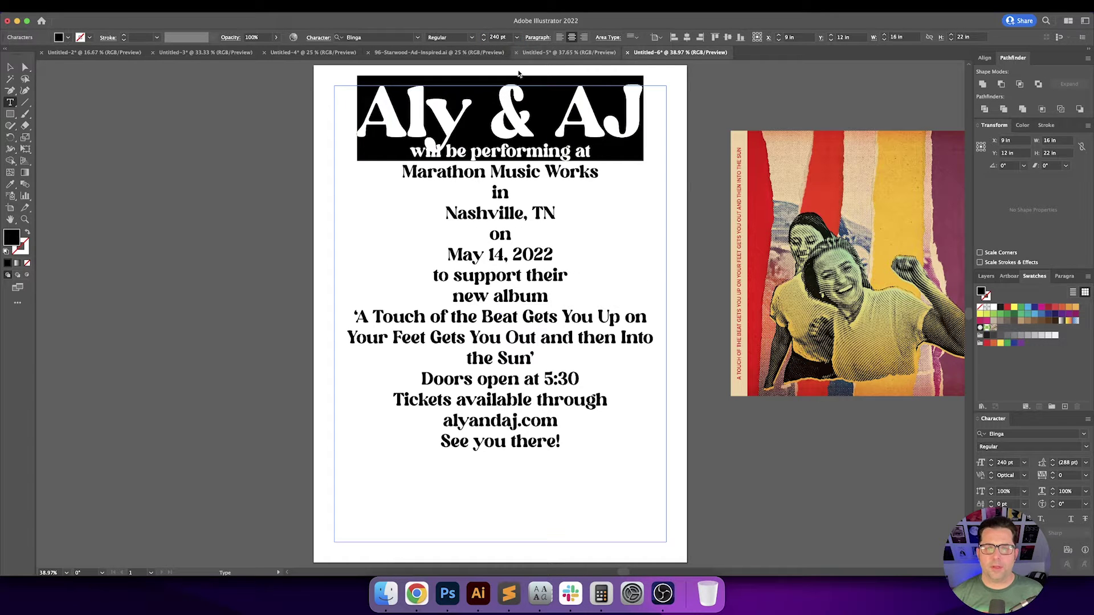
Set the space after the "Aly & AJ" paragraph to 60 pt.
click(535, 158)
click(566, 125)
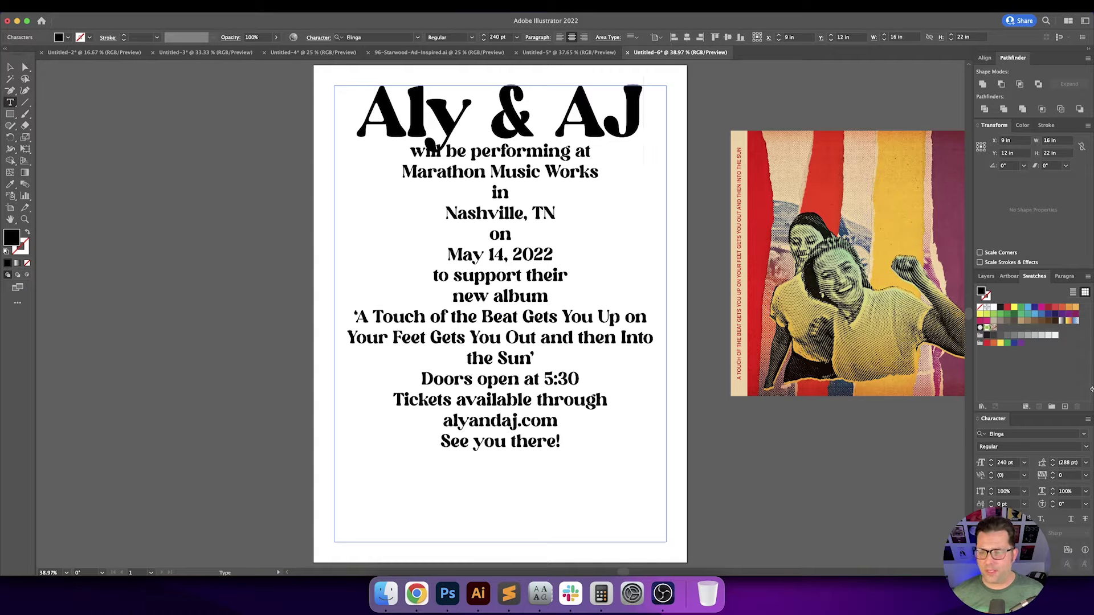
click(1065, 276)
click(1072, 339)
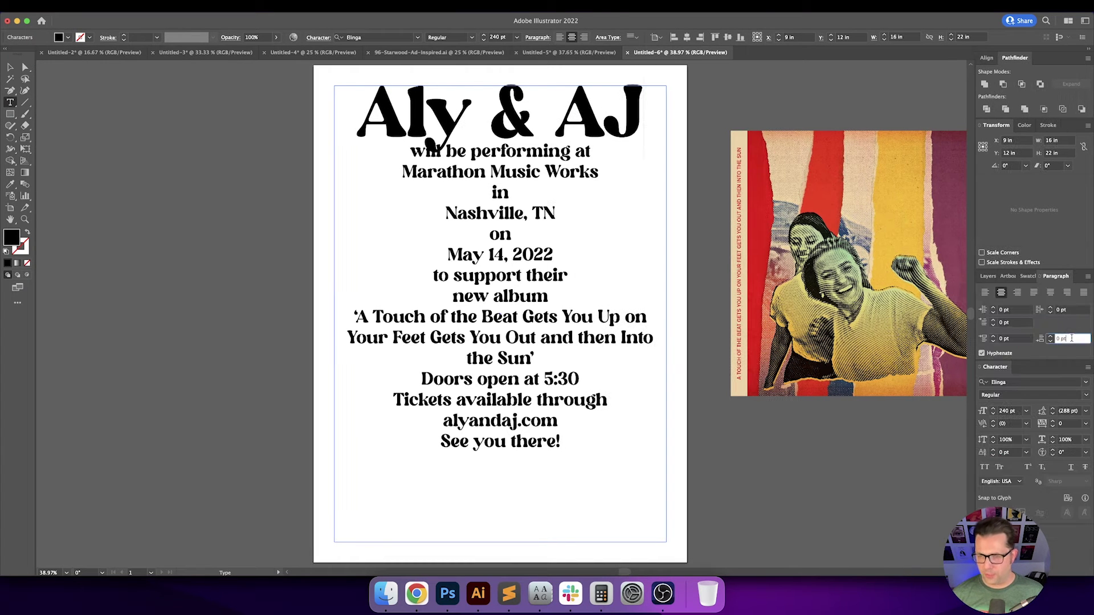
text(50)
key(Return)
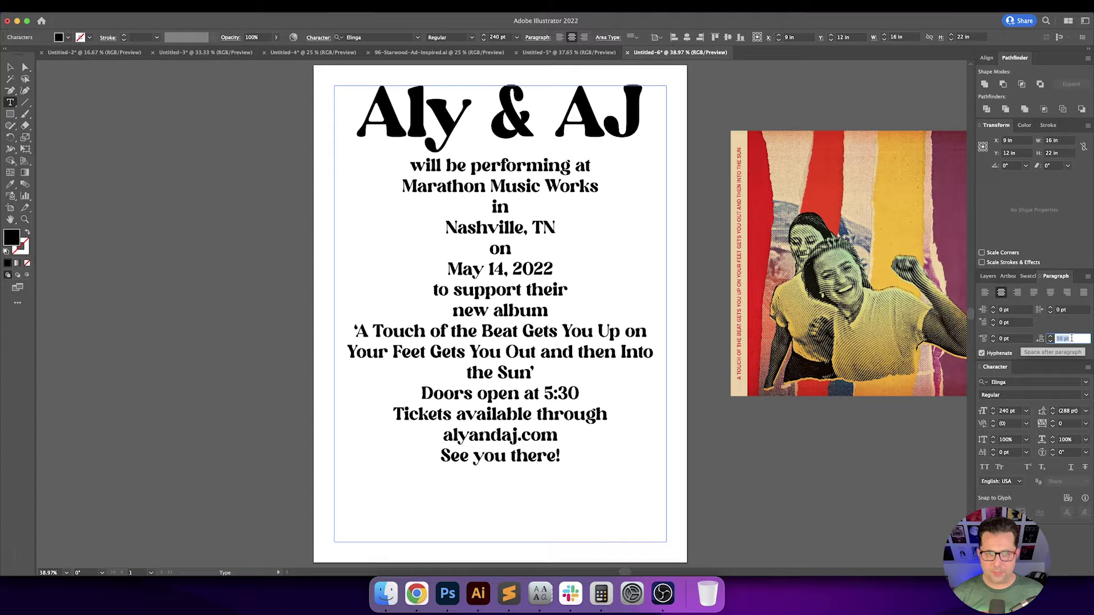
text(60)
key(Return)
key(Down)
key(Down)
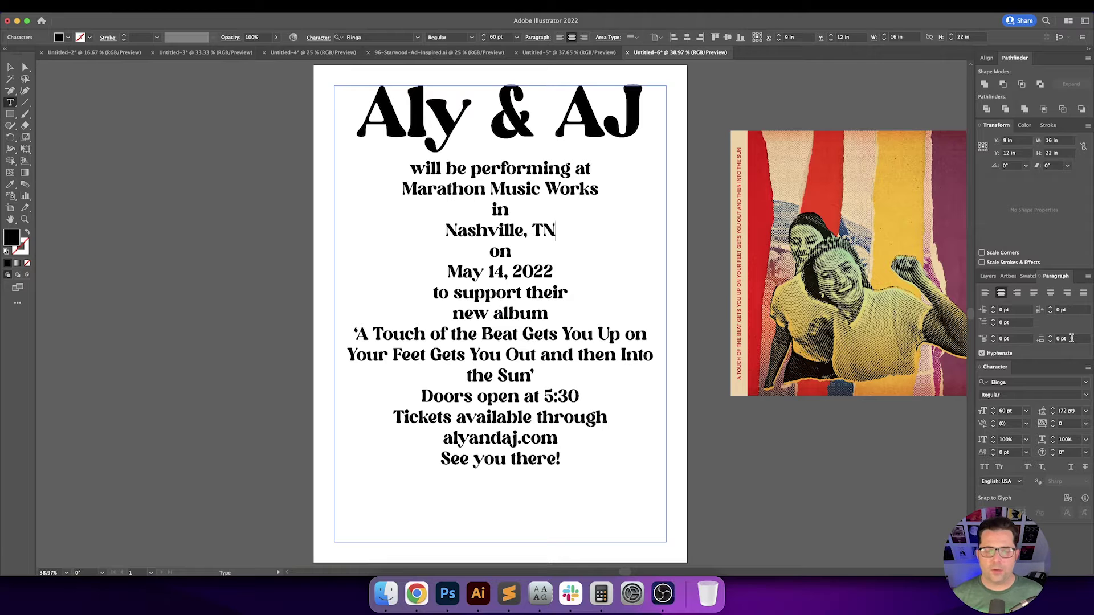
key(Down)
key(Down)
key(Down)
key(Down)
key(Down)
key(Down)
key(Down)
key(Down)
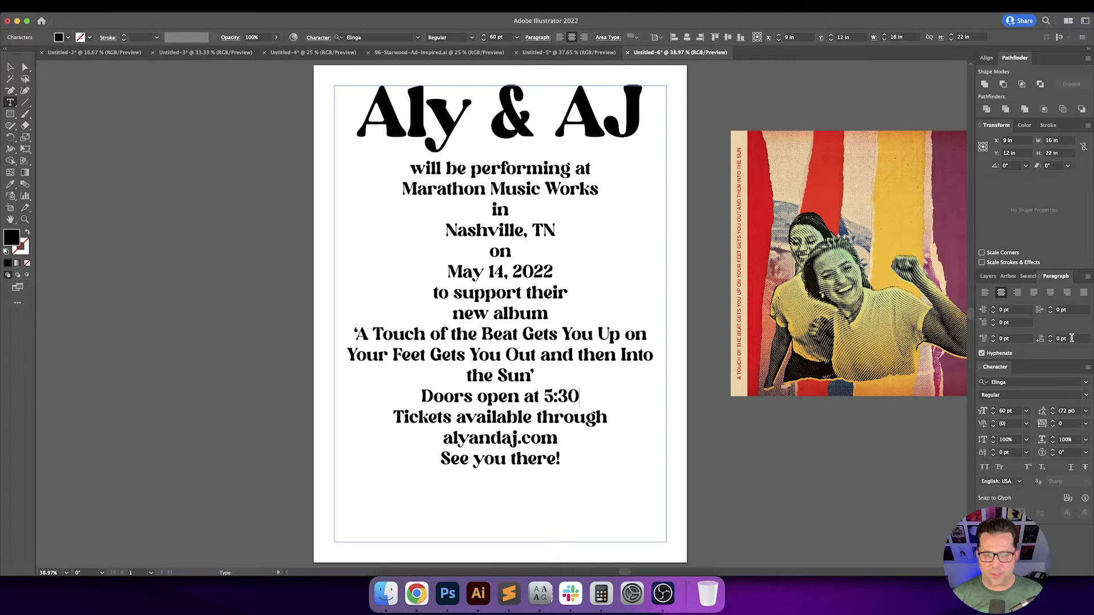
key(Return)
key(BackSpace)
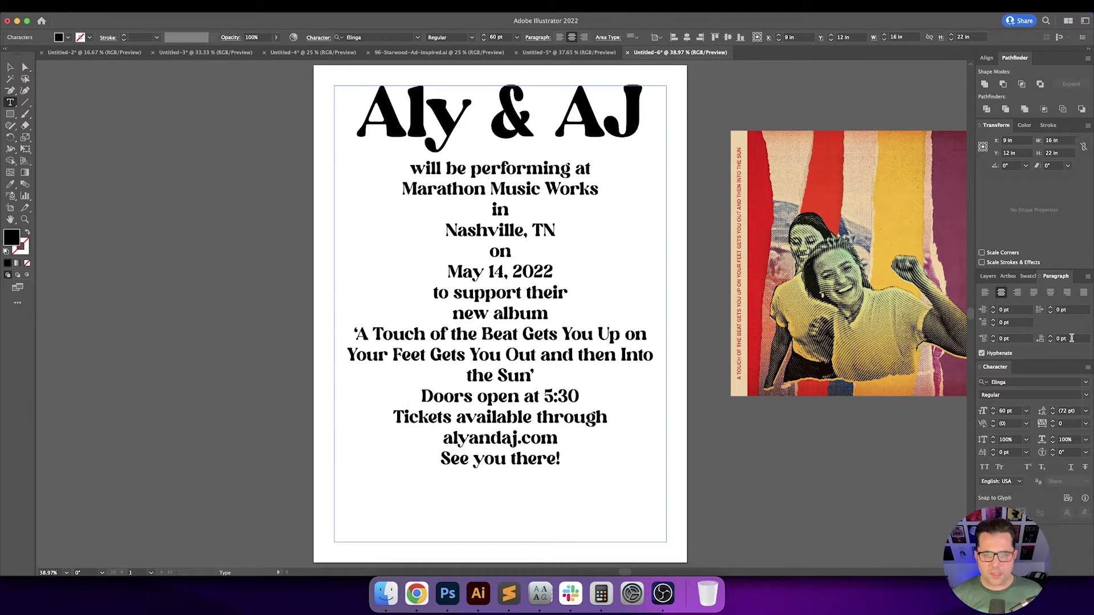
Add the lines "featuring" and "The Brummies" between the album title and the door opening time.
key(Up)
key(Up)
key(Up)
key(Up)
key(Up)
key(Up)
key(Up)
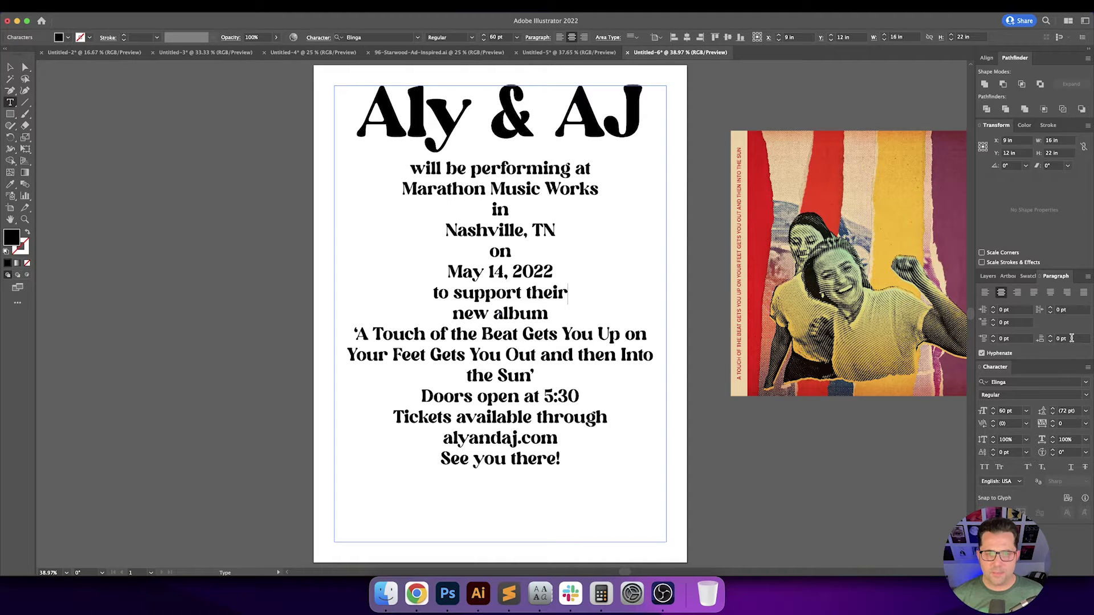
key(Down)
key(Down)
key(Down)
key(Up)
key(Return)
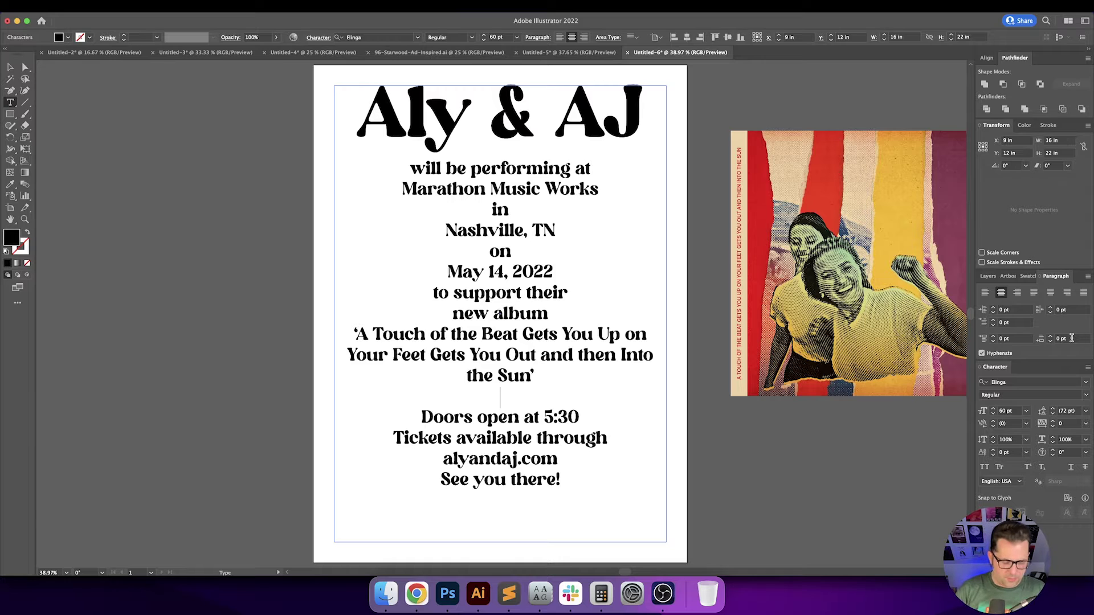
text(featuring)
key(Return)
text(T)
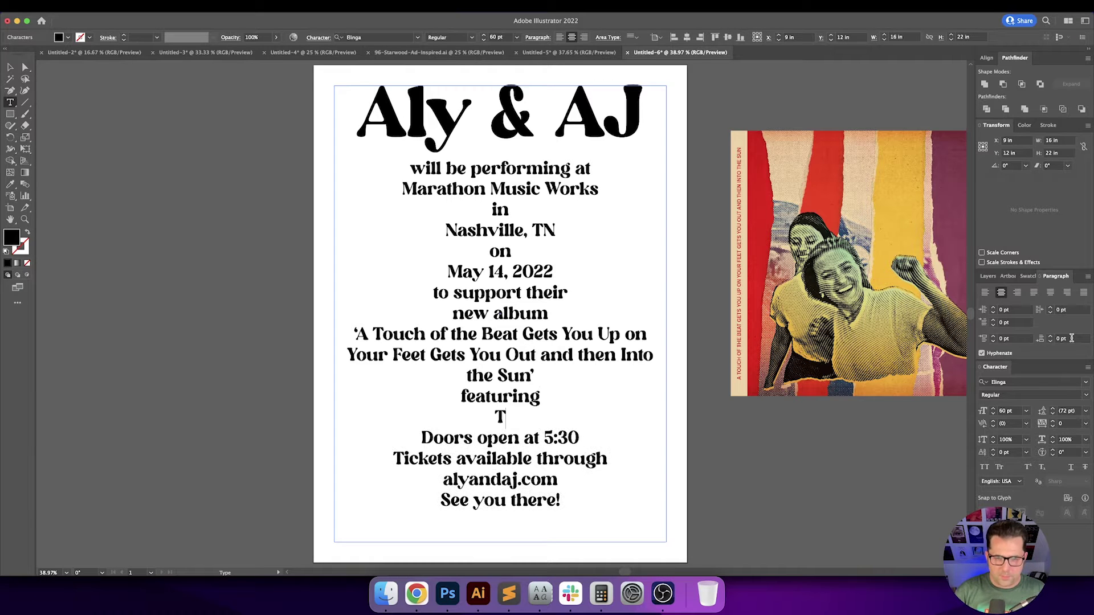
text(he Brummies)
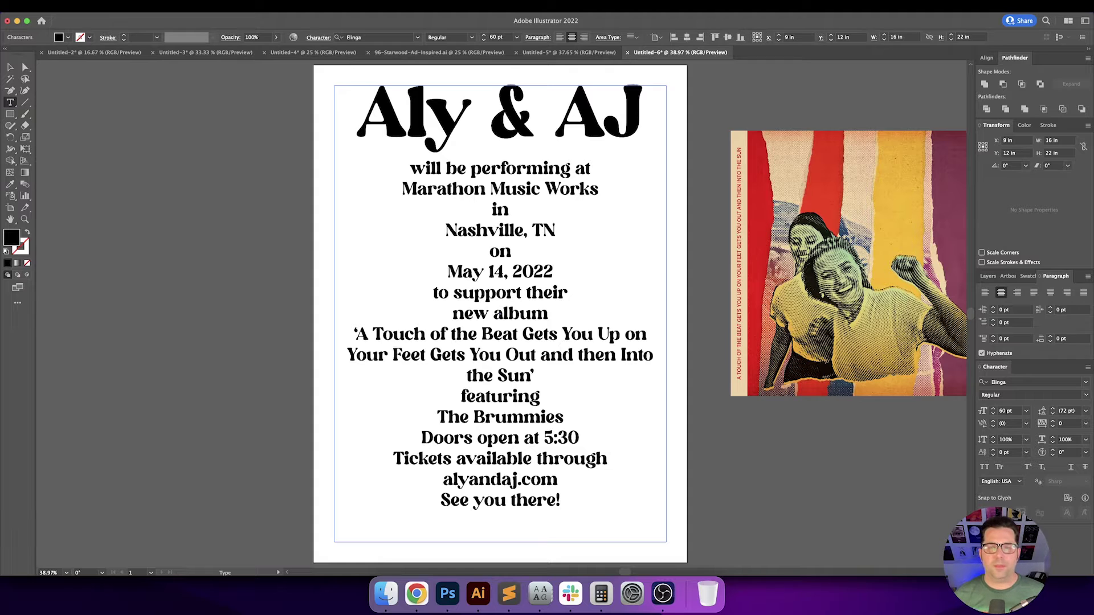
Set the font size of the "Marathon Music Works" line to 120 pt.
double_click(582, 169)
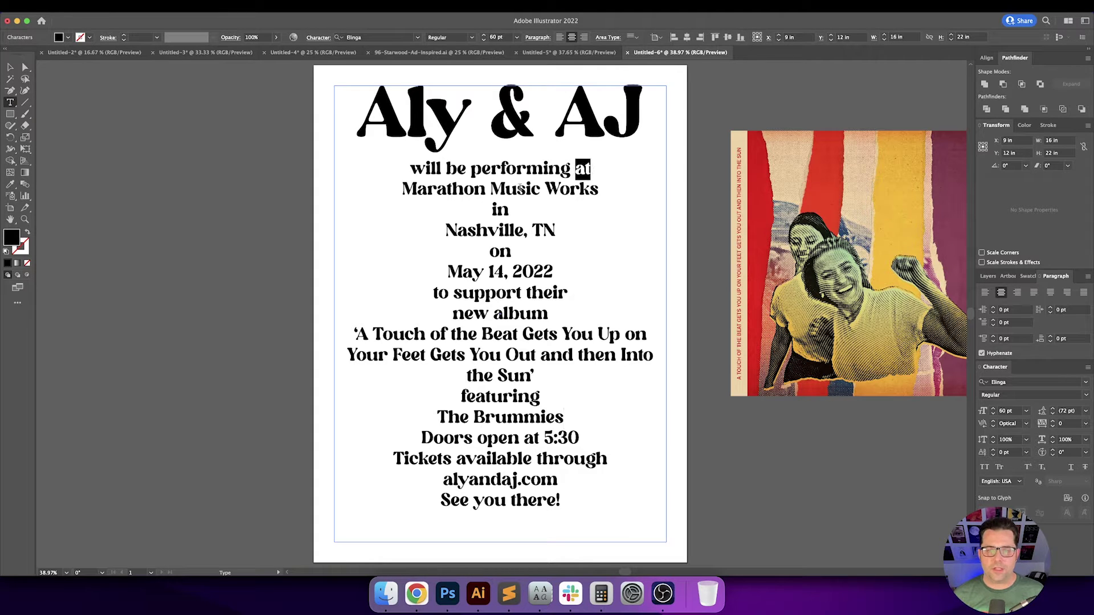
drag(598, 190, 402, 189)
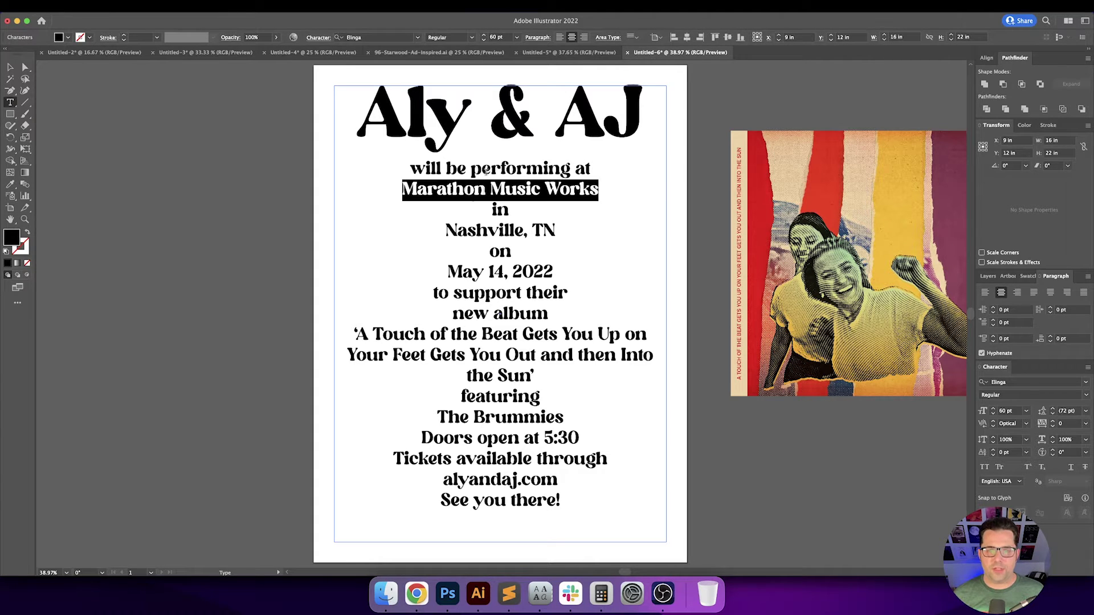
click(509, 38)
text(120)
key(Return)
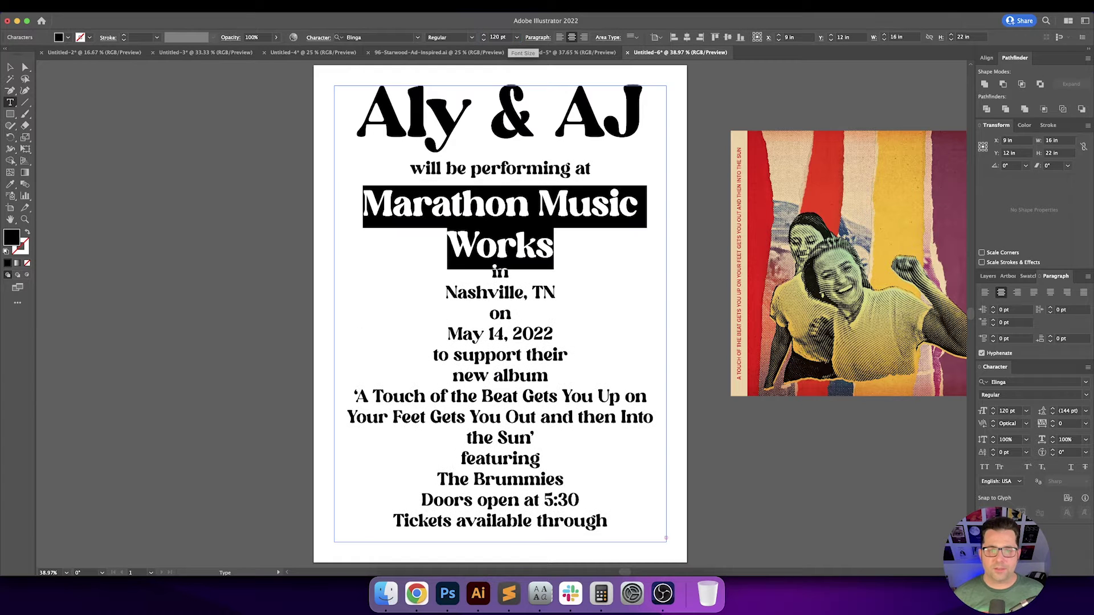
Break the venue name after "Marathon" so that "Music Works" sits on its own line.
click(510, 226)
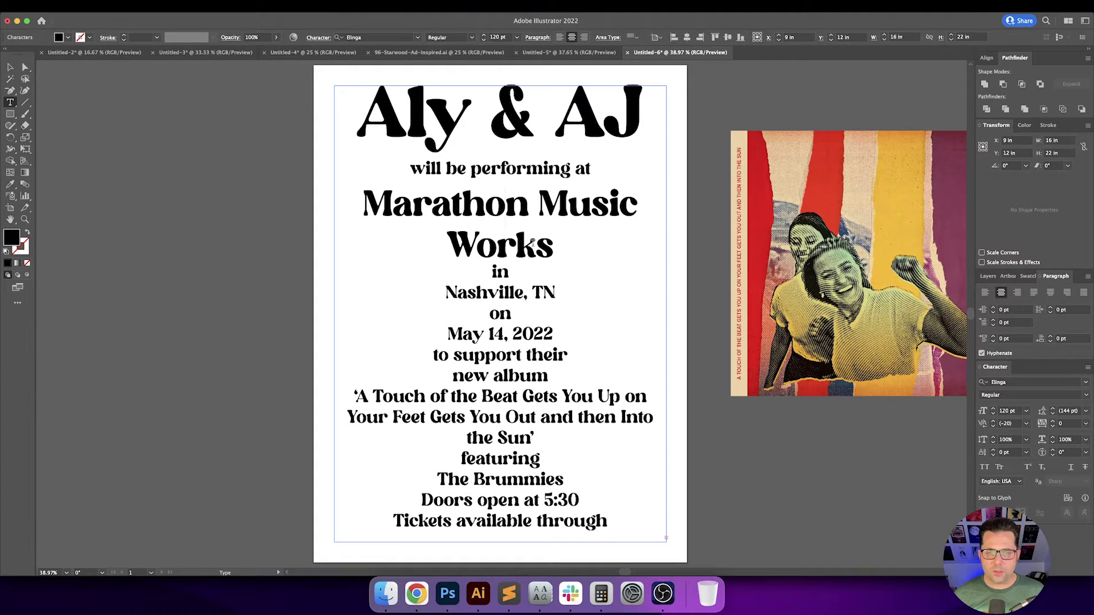
click(539, 199)
key(Return)
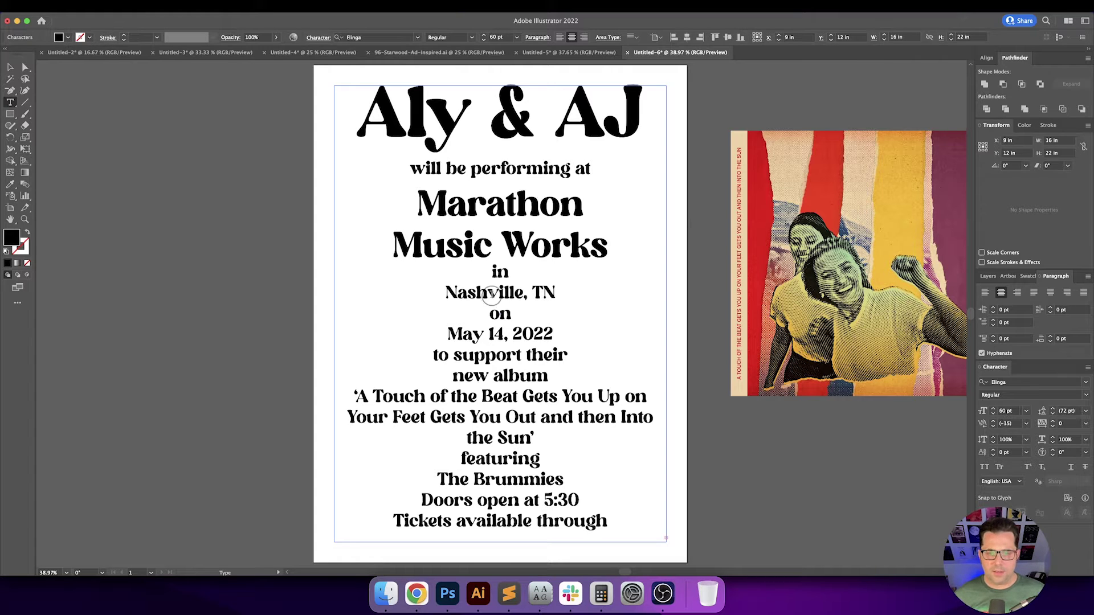
Try a leading of 120 pt on the two venue name lines and return it to automatic.
triple_click(491, 298)
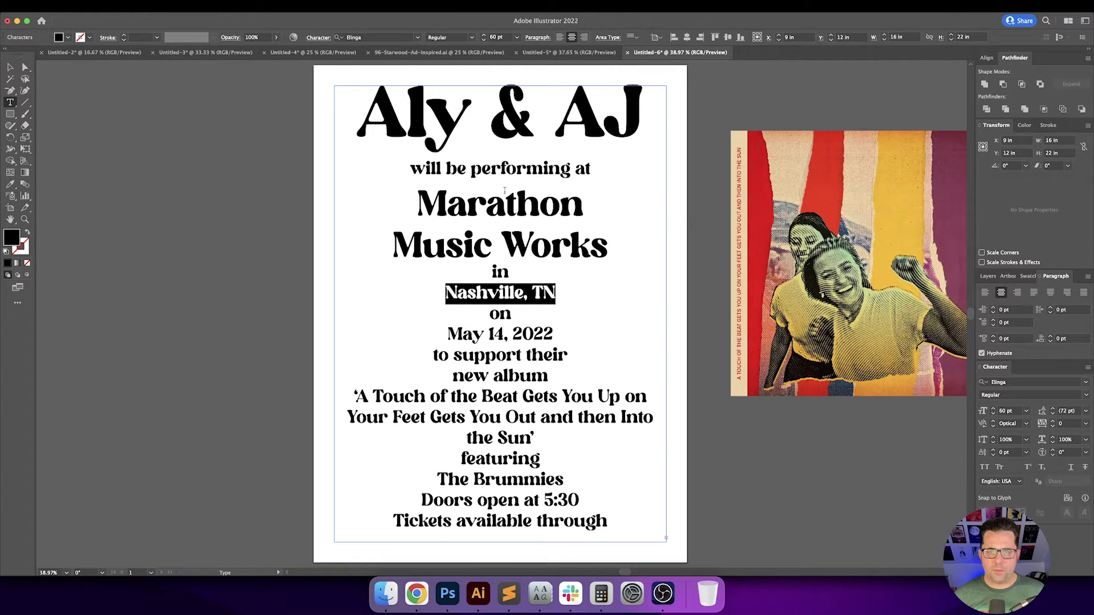
double_click(577, 250)
triple_click(577, 250)
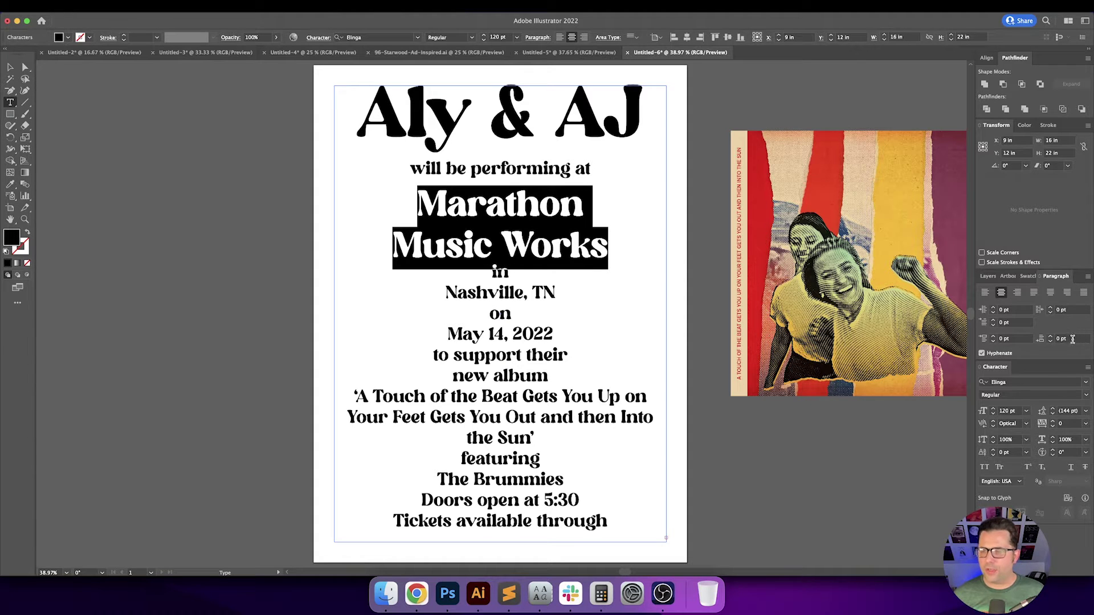
click(1074, 411)
key(Down)
key(Down)
key(Down)
key(Down)
key(Down)
key(Down)
key(Down)
key(Down)
key(Down)
key(Down)
key(Down)
key(Down)
key(Down)
key(Down)
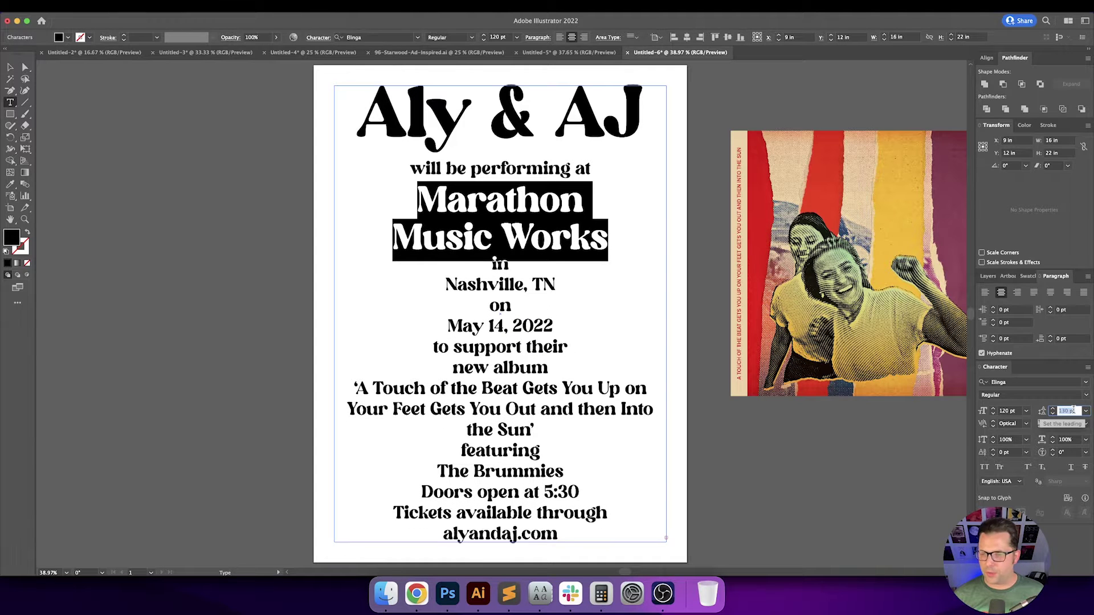
key(Down)
key(Down)
key(Down)
key(Down)
key(Down)
key(Down)
key(Down)
key(Down)
key(Down)
key(Down)
click(1085, 411)
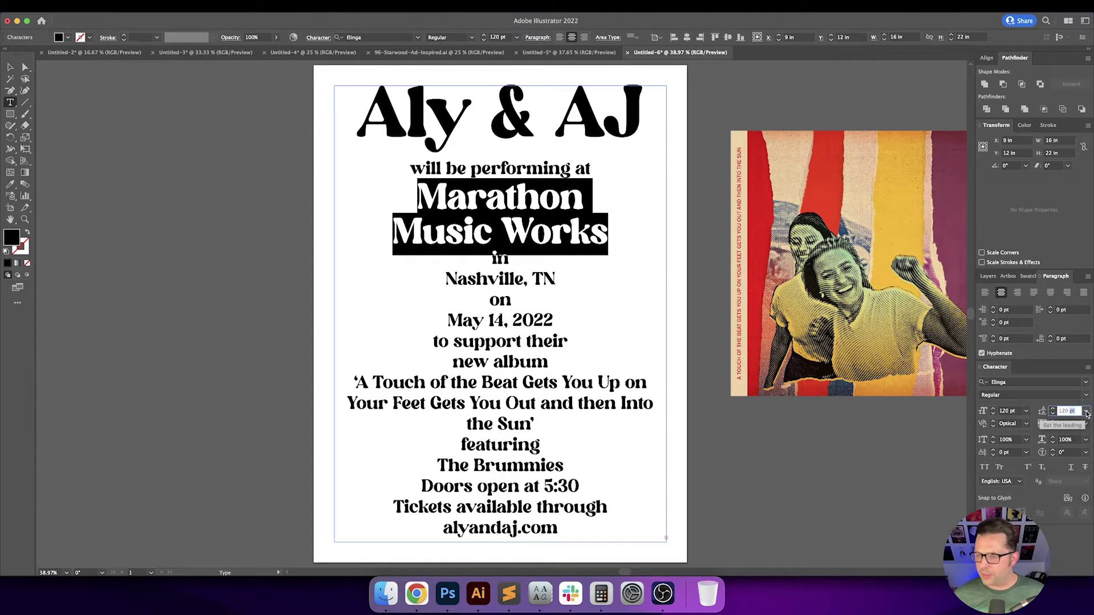
click(1066, 238)
Set the space after the "Marathon" paragraph to -30 pt.
click(571, 215)
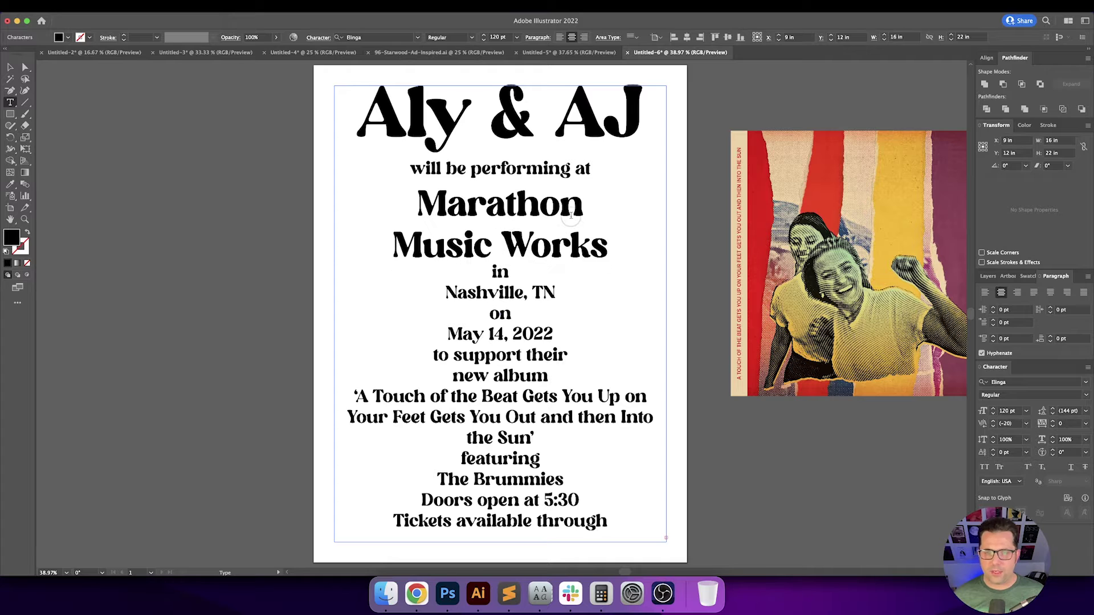
key(Right)
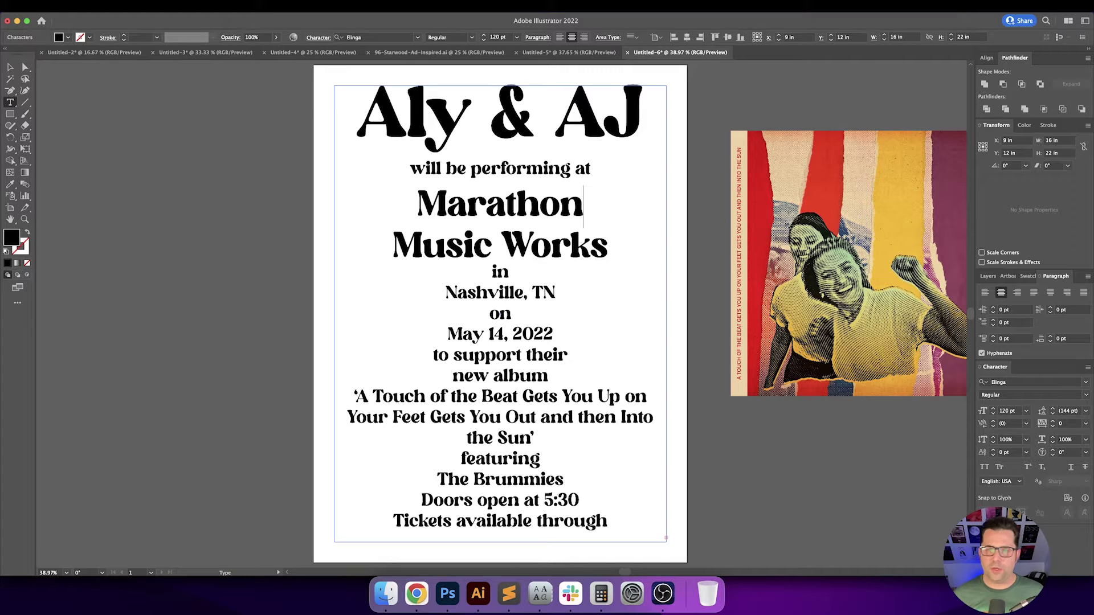
click(1070, 339)
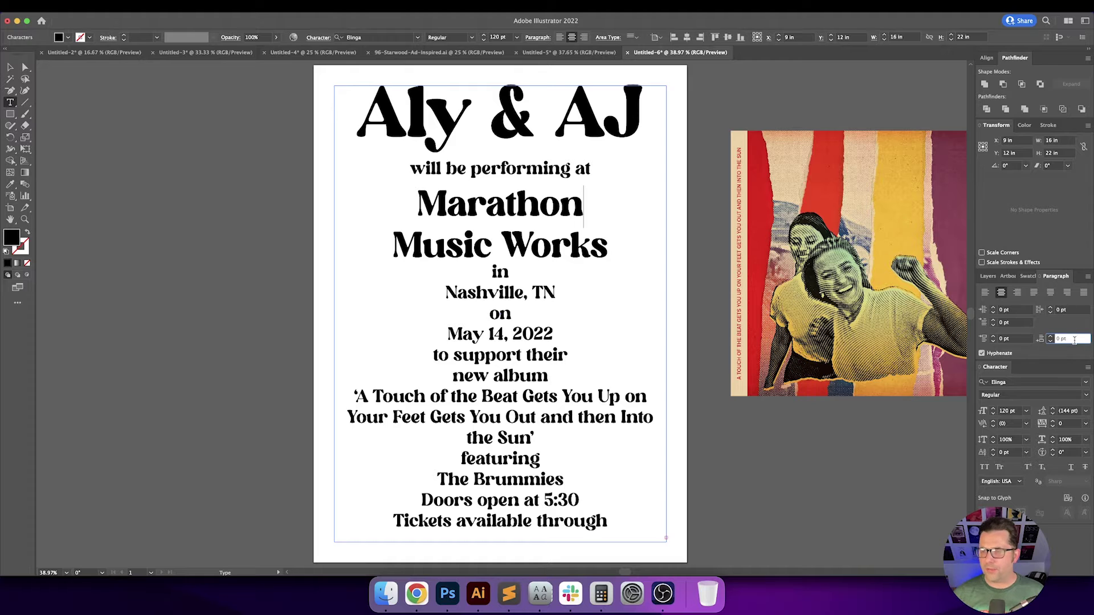
text(-20)
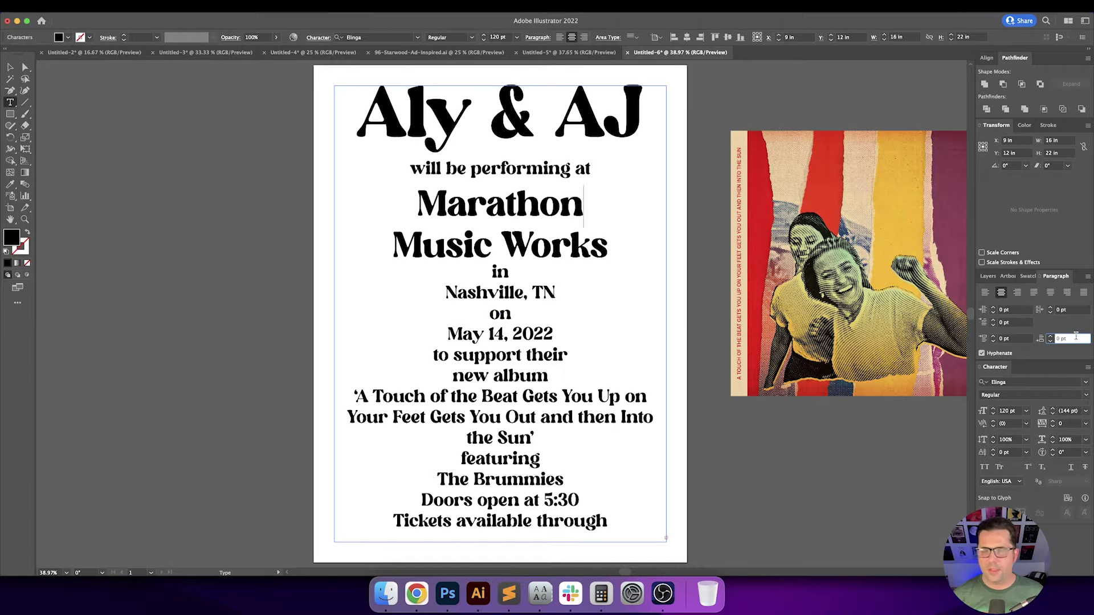
key(Return)
text(-30)
key(Return)
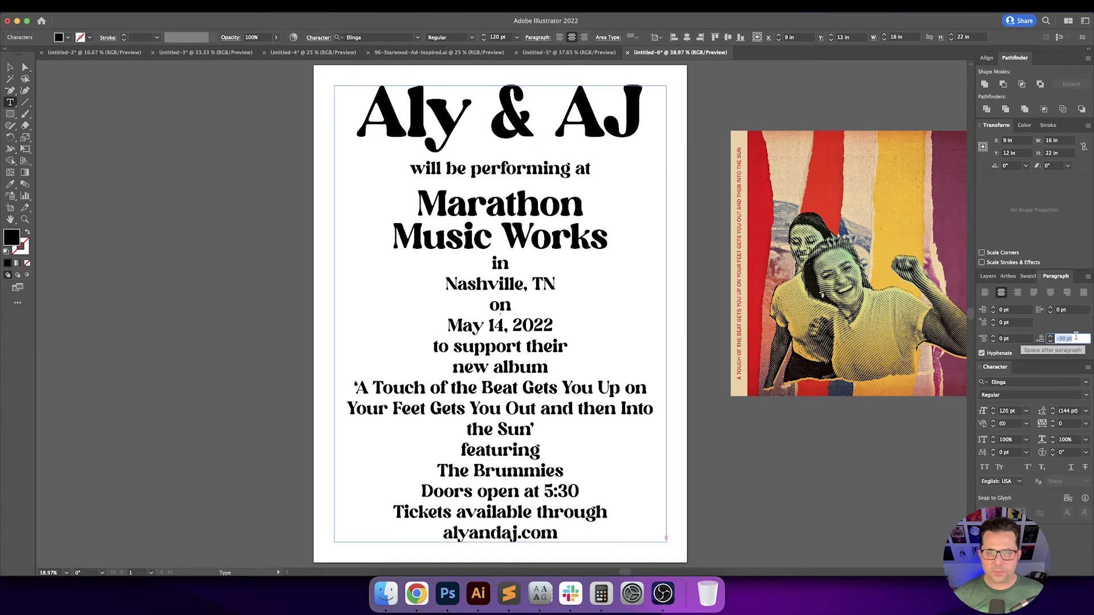
key(Escape)
Set the space after the "will be performing at" paragraph to -30 pt.
click(583, 207)
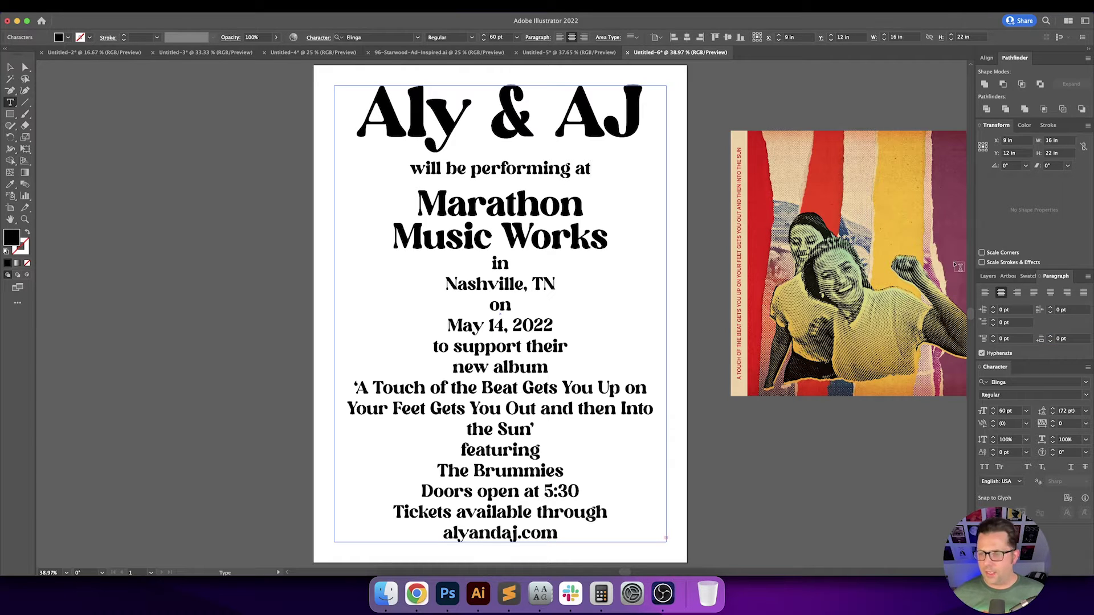
click(1074, 339)
text(-10)
key(Return)
text(-30)
key(Return)
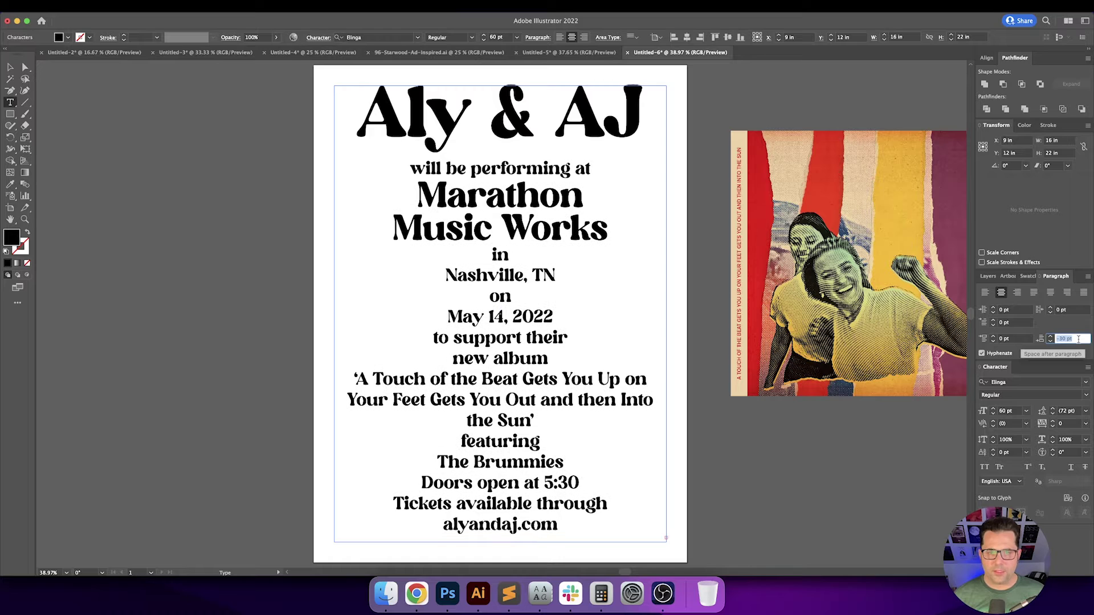
key(Escape)
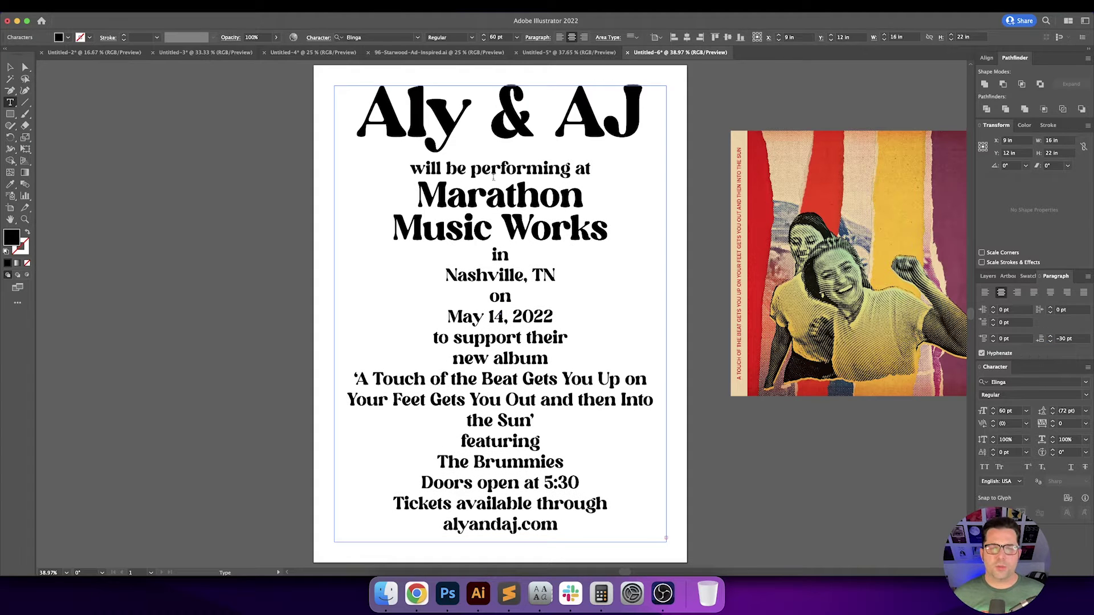
triple_click(494, 276)
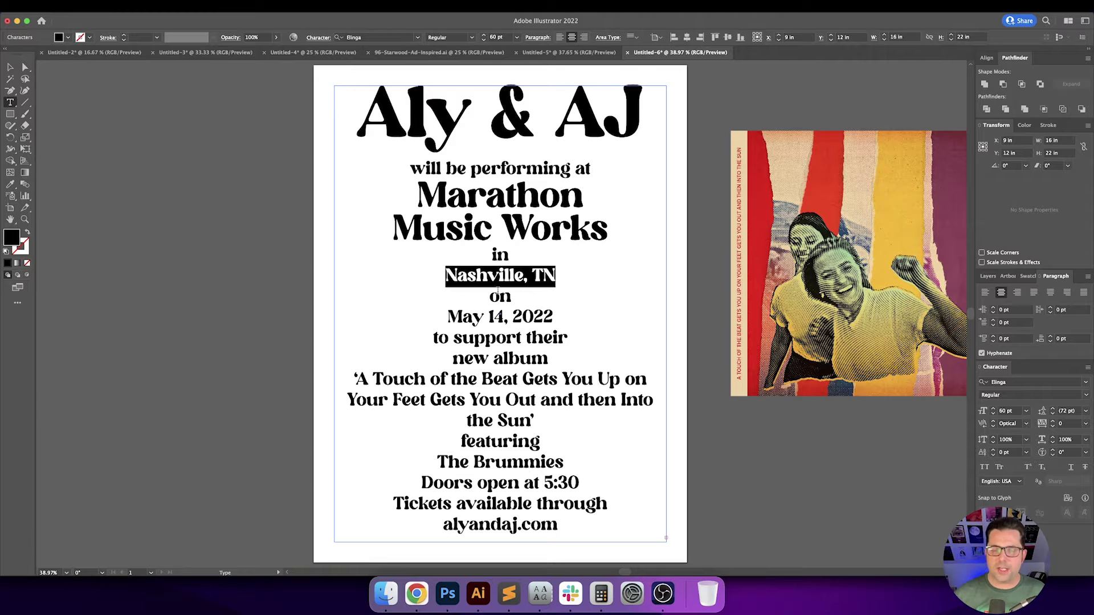
drag(591, 169, 409, 168)
click(495, 37)
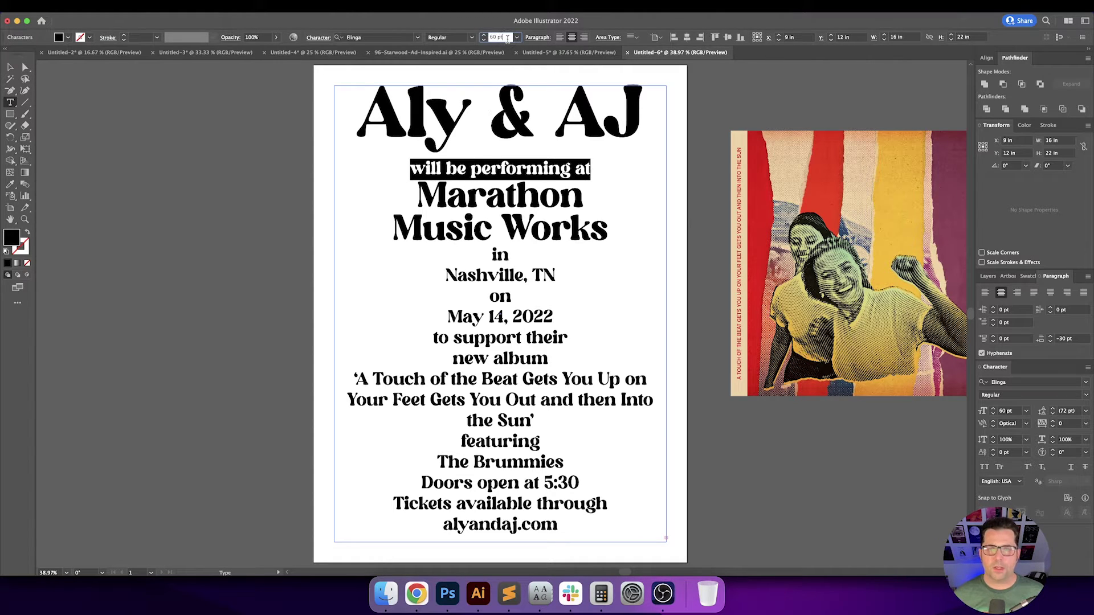
key(Escape)
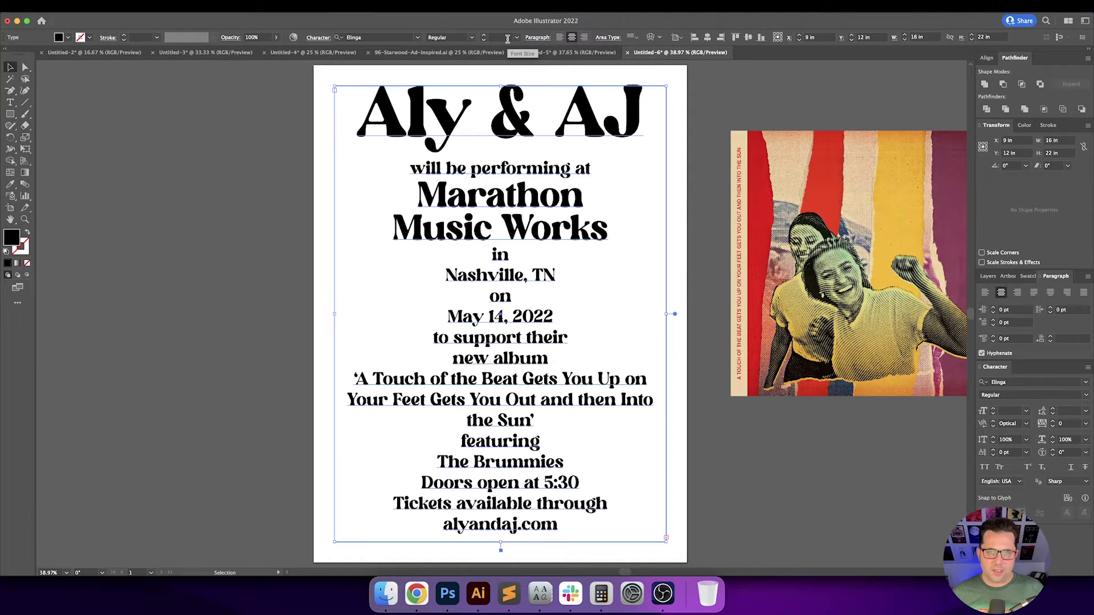
click(640, 215)
Increase the artboard height to 27 in, extending it downward from its top edge.
key(super+minus)
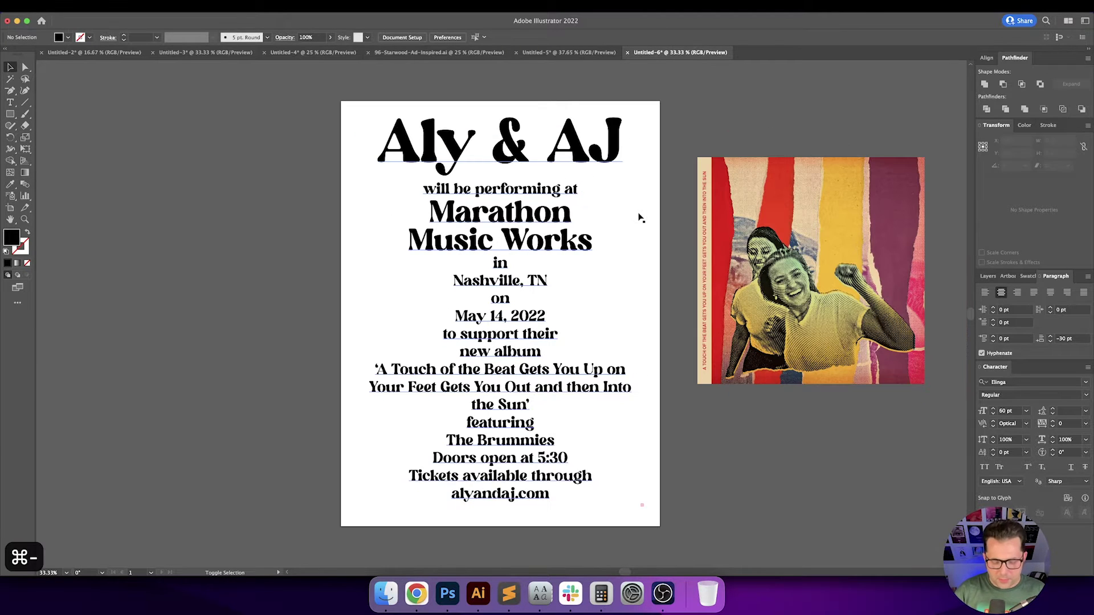
key(shift+o)
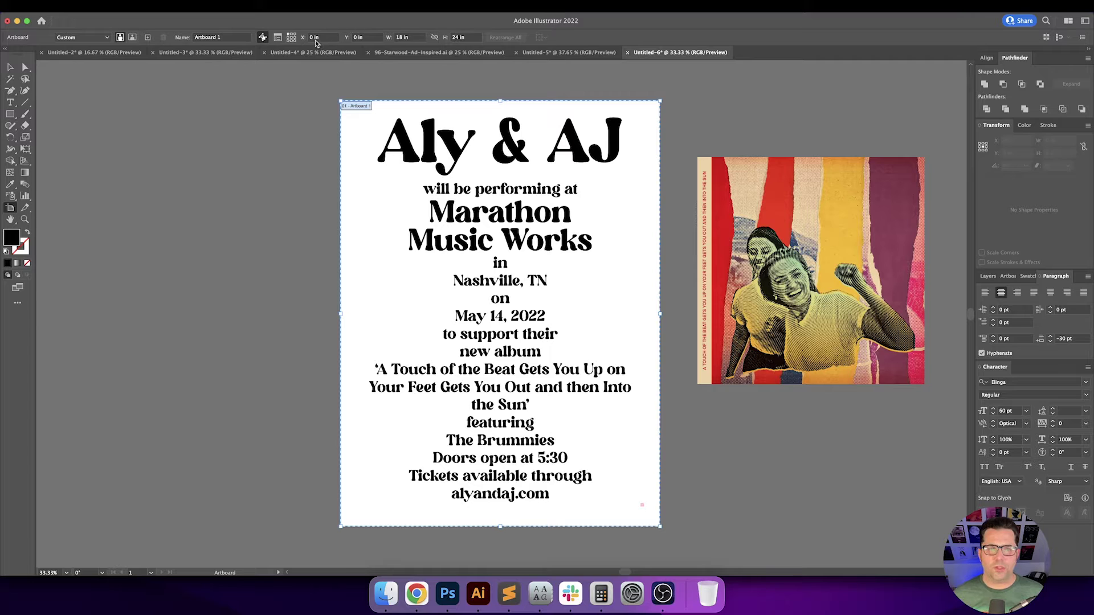
click(291, 33)
click(475, 36)
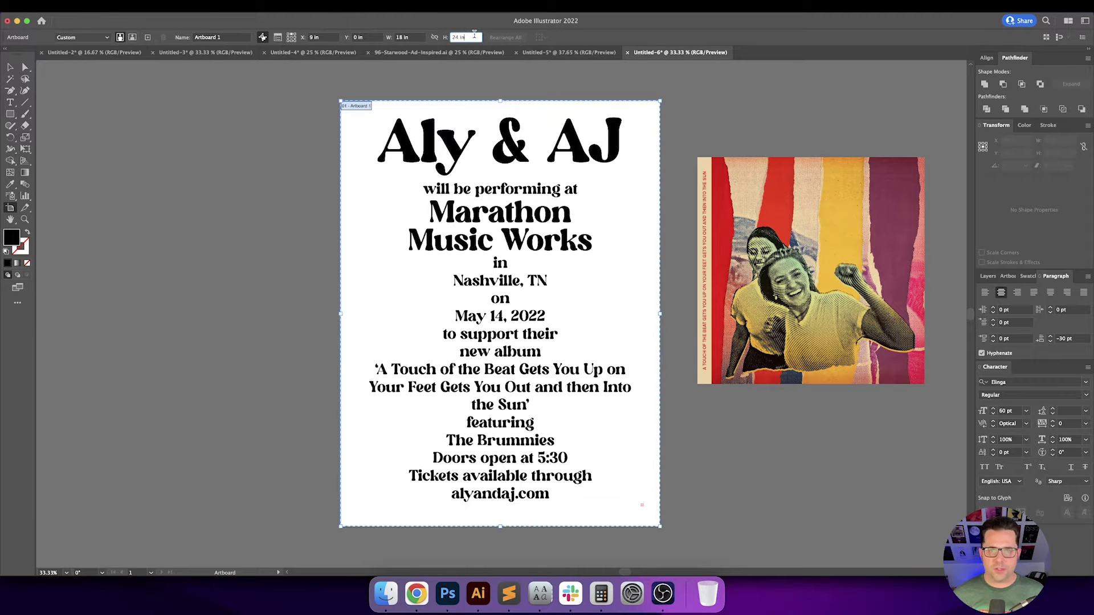
key(Up)
key(Up)
key(Up)
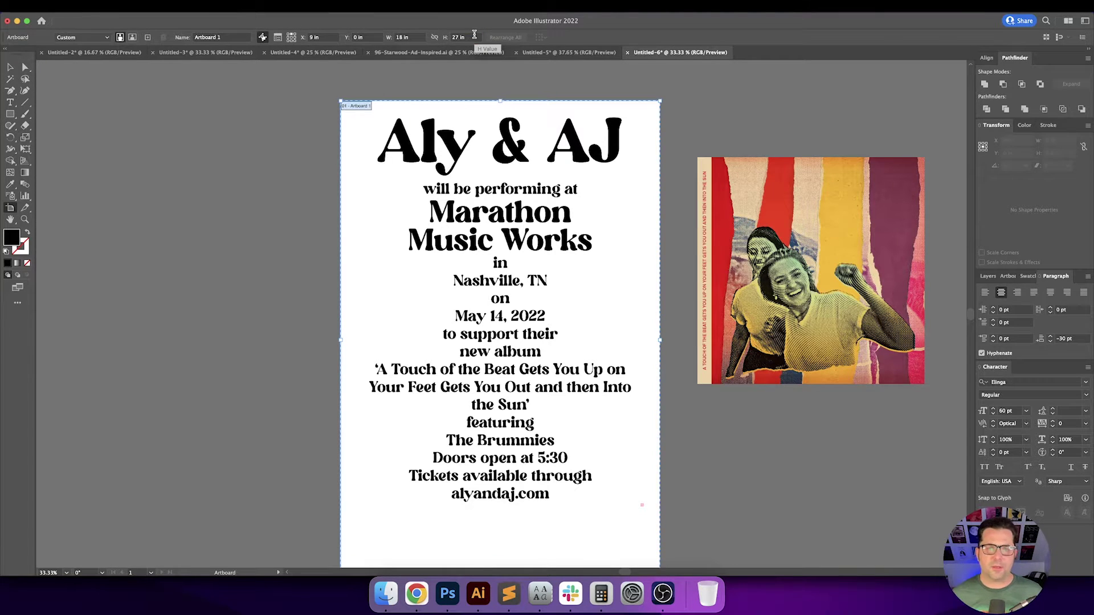
key(Escape)
Draw a guide rectangle over the text frame from its top edge, set its height to 25 in, and remove its fill.
scroll(464, 404, down, 4)
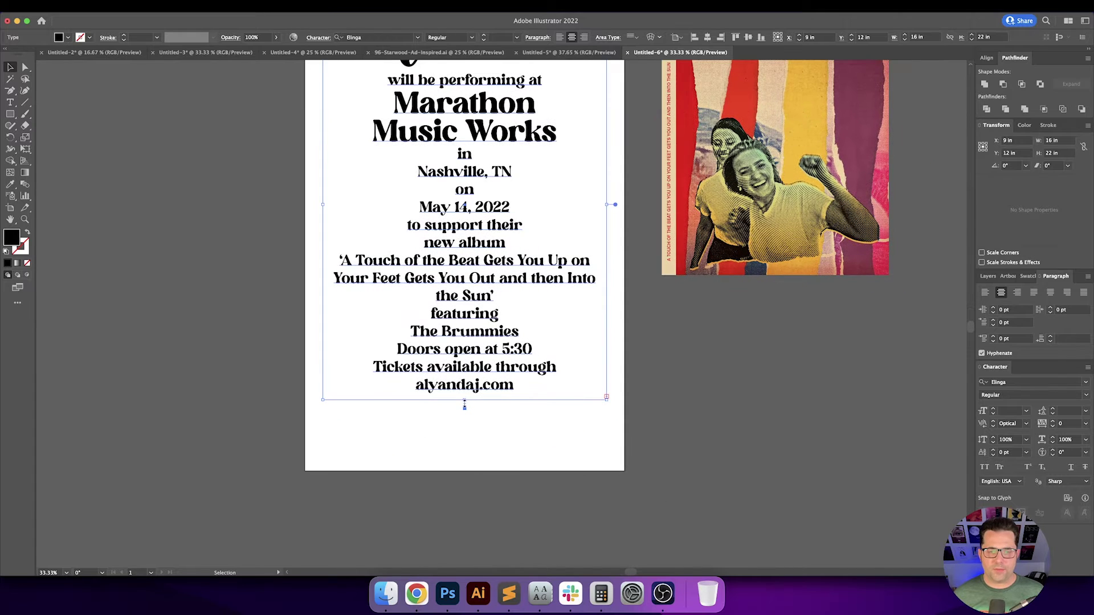
click(381, 413)
key(super+0)
key(super+minus)
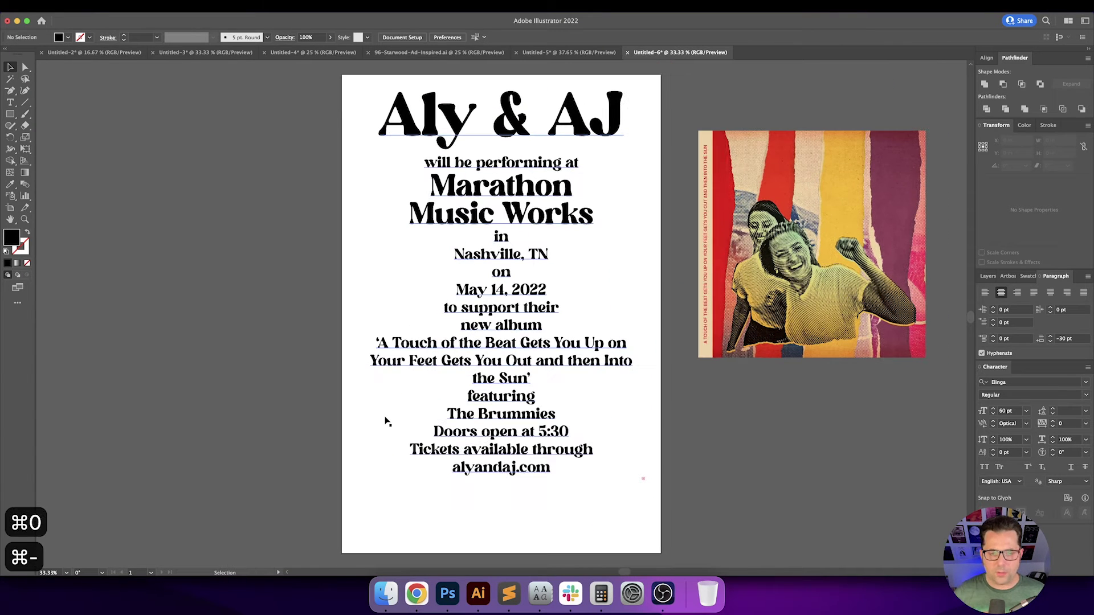
key(m)
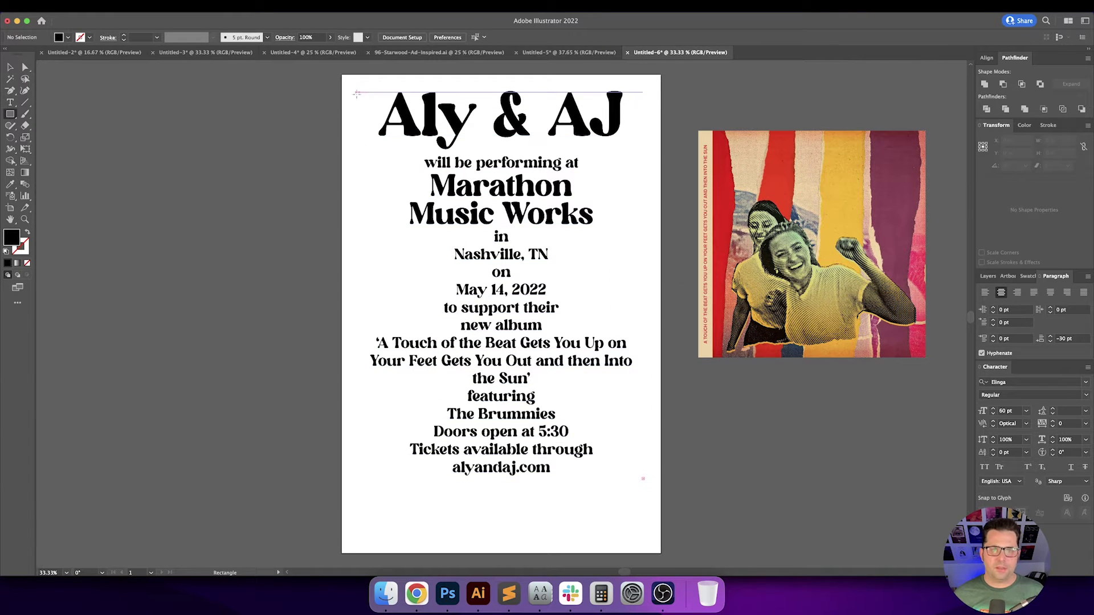
drag(357, 93, 643, 517)
key(v)
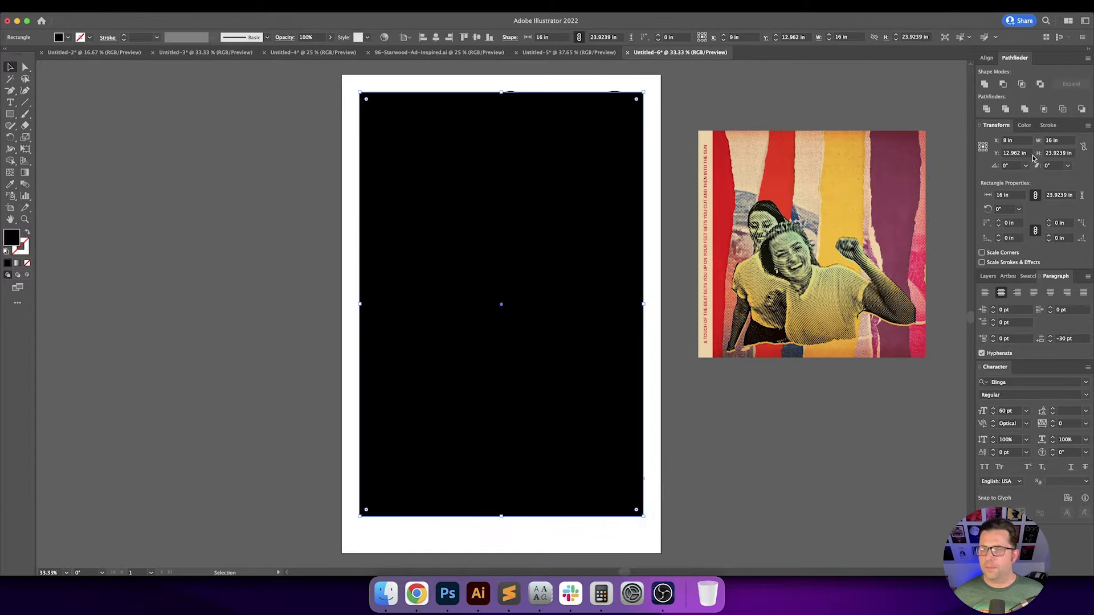
click(984, 143)
click(1063, 152)
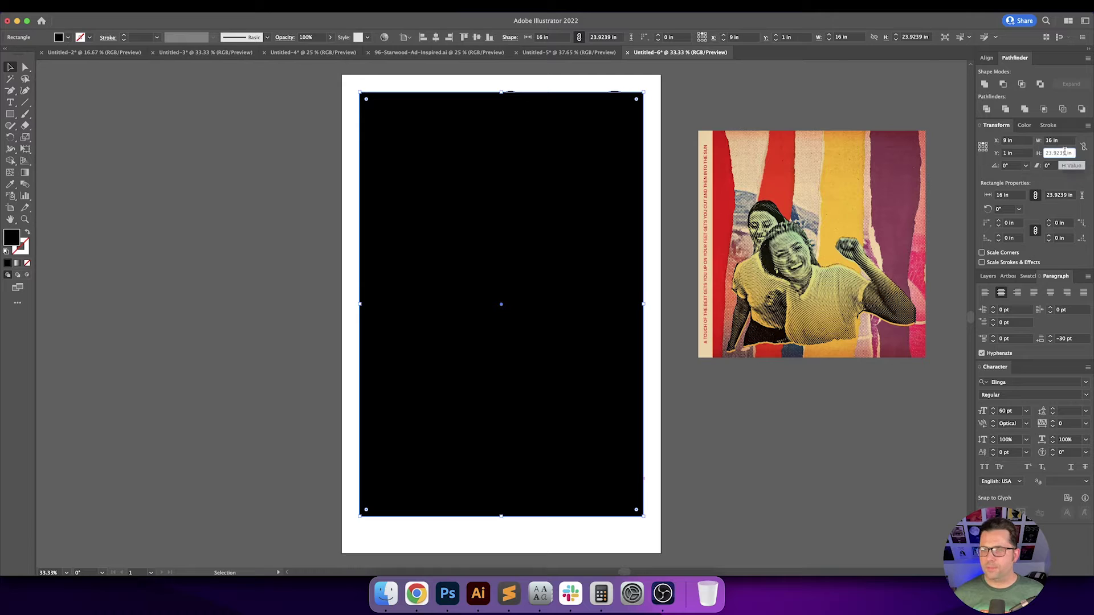
text(25)
key(Return)
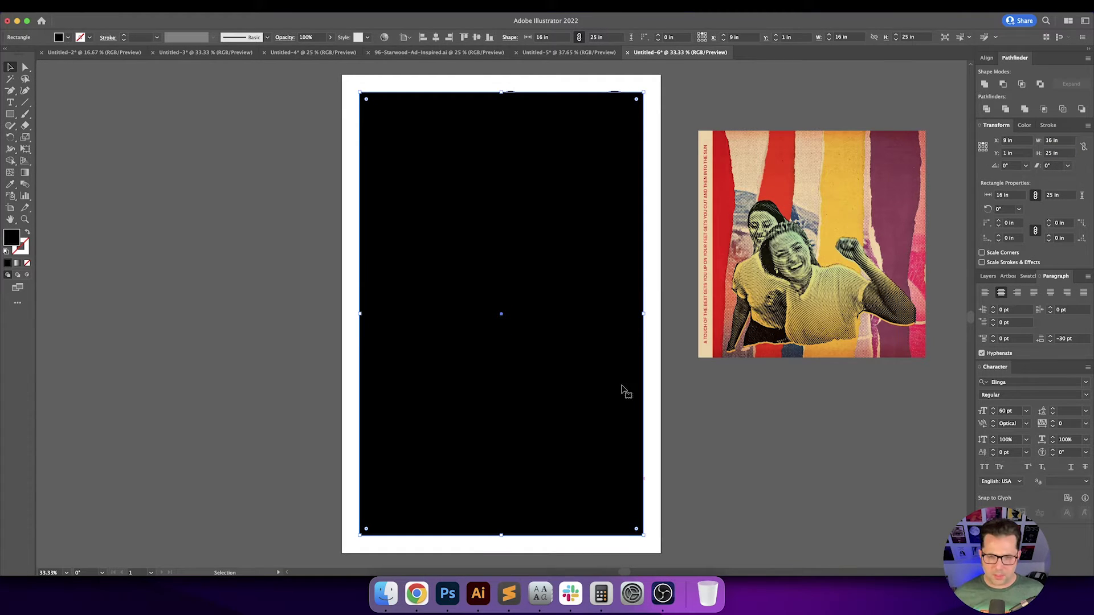
key(/)
Extend the text frame down to the guide rectangle's bottom edge, making it 25 in high, and delete the rectangle.
click(501, 485)
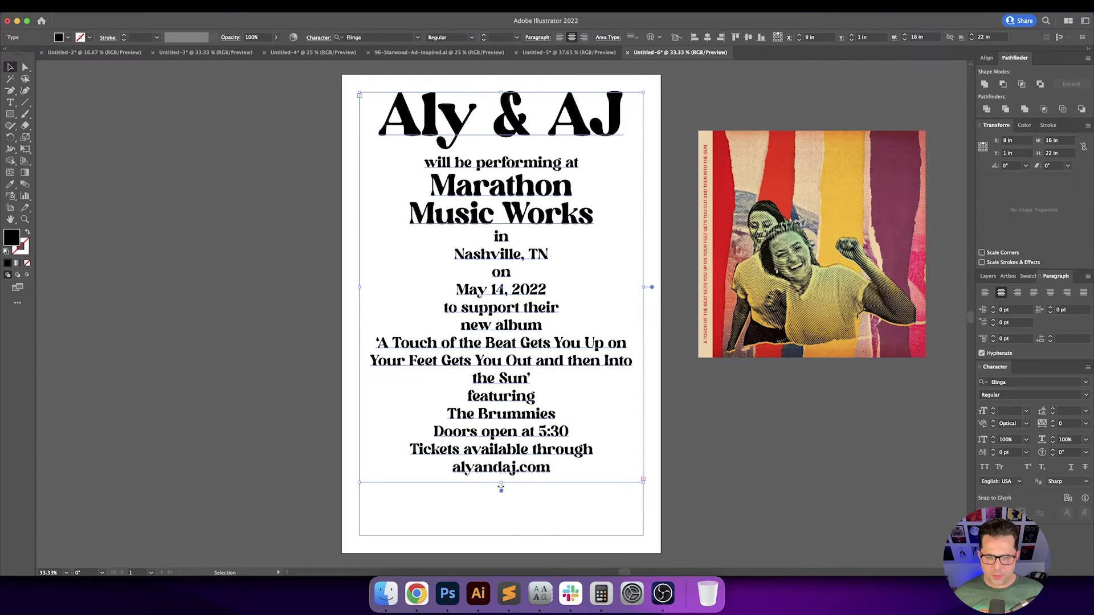
drag(501, 487, 501, 535)
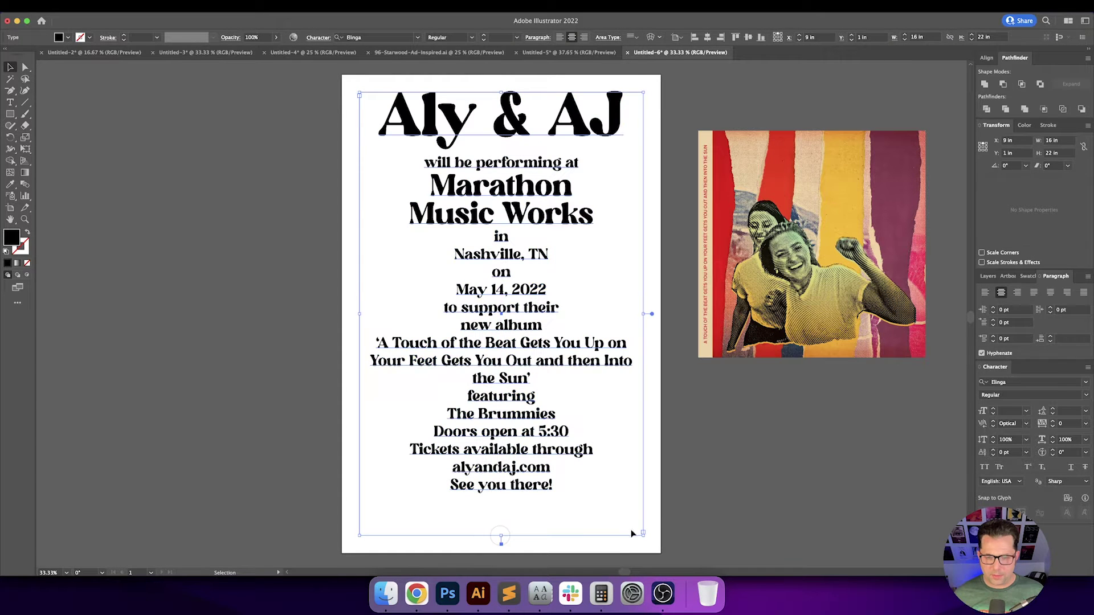
click(714, 526)
drag(659, 507, 599, 522)
shift+click(575, 364)
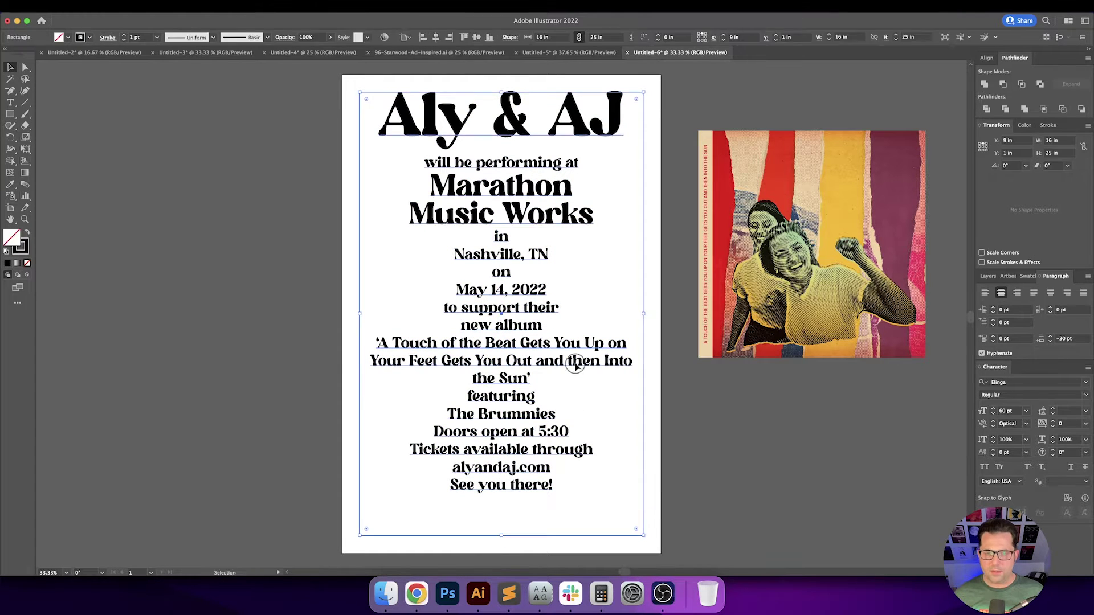
click(804, 478)
scroll(786, 478, left, 2)
scroll(787, 477, up, 1)
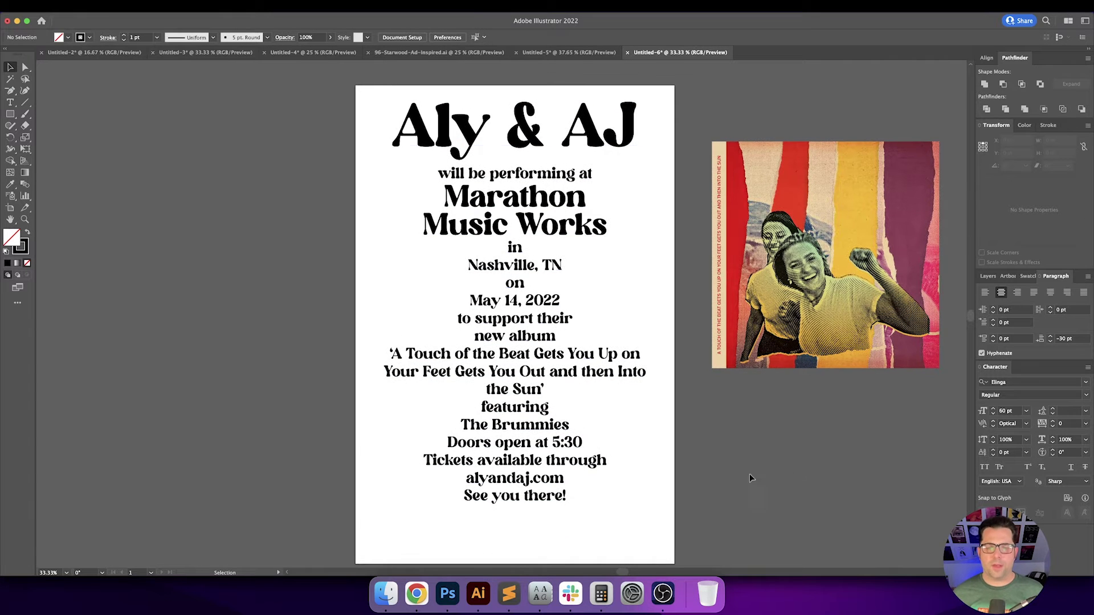
key(t)
double_click(520, 197)
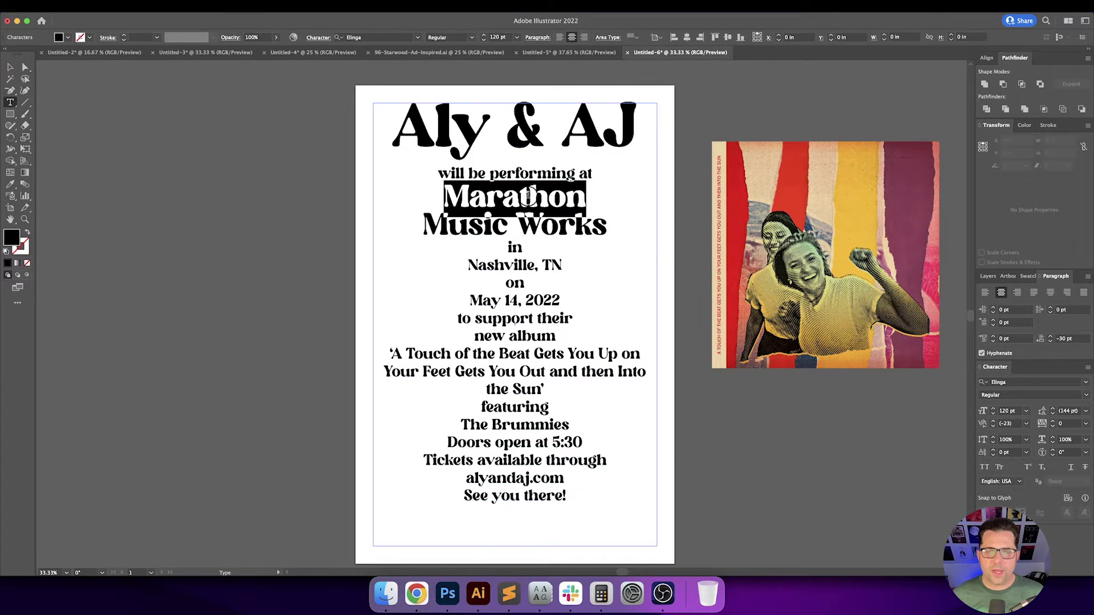
click(542, 231)
double_click(499, 265)
drag(499, 265, 561, 265)
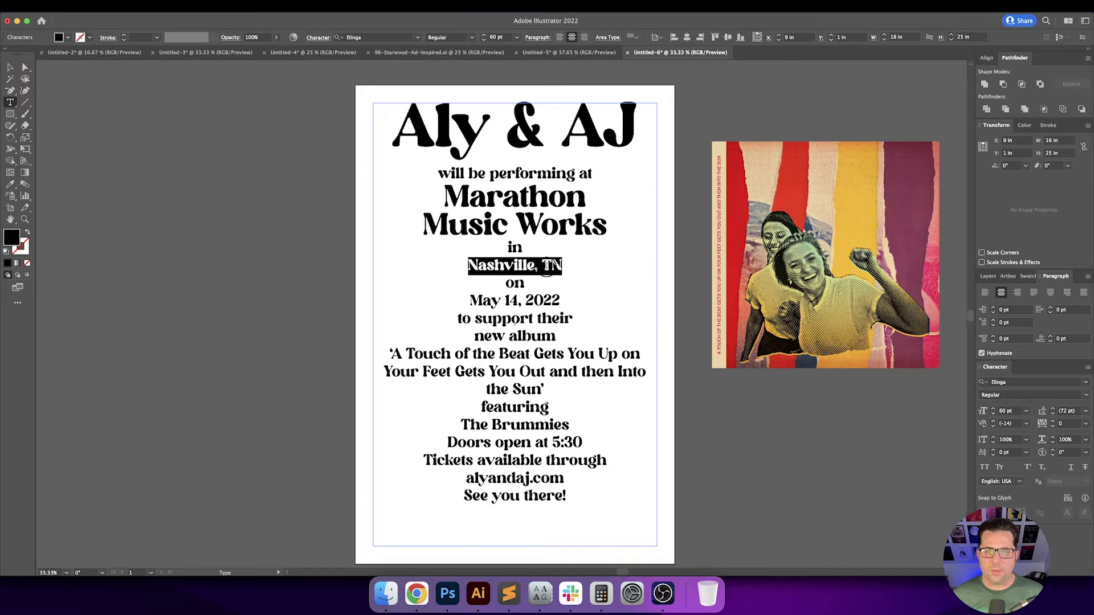
double_click(478, 174)
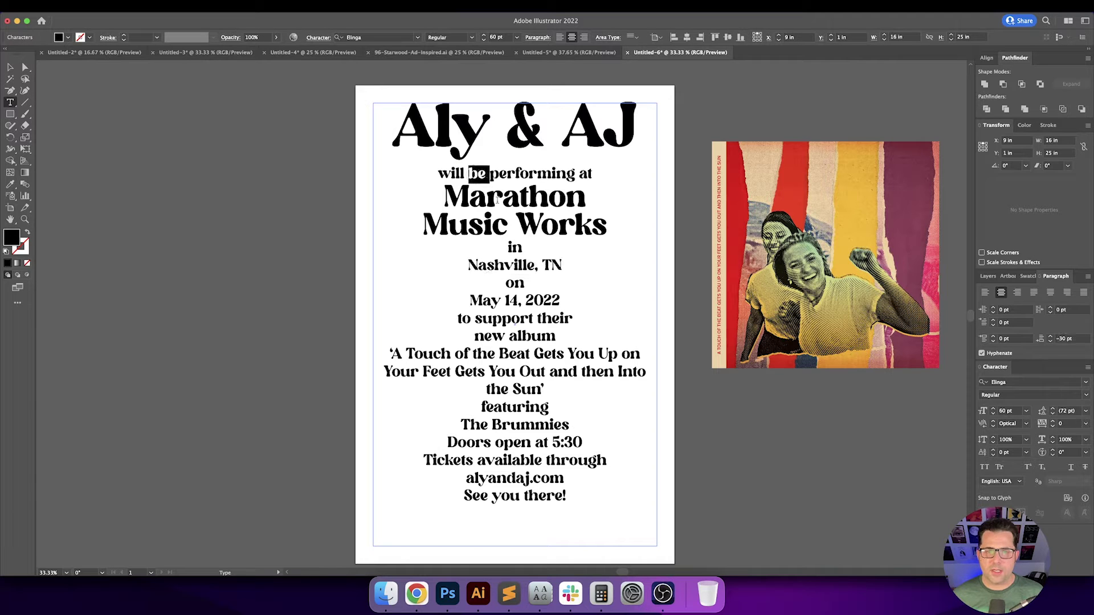
double_click(508, 265)
drag(508, 265, 561, 265)
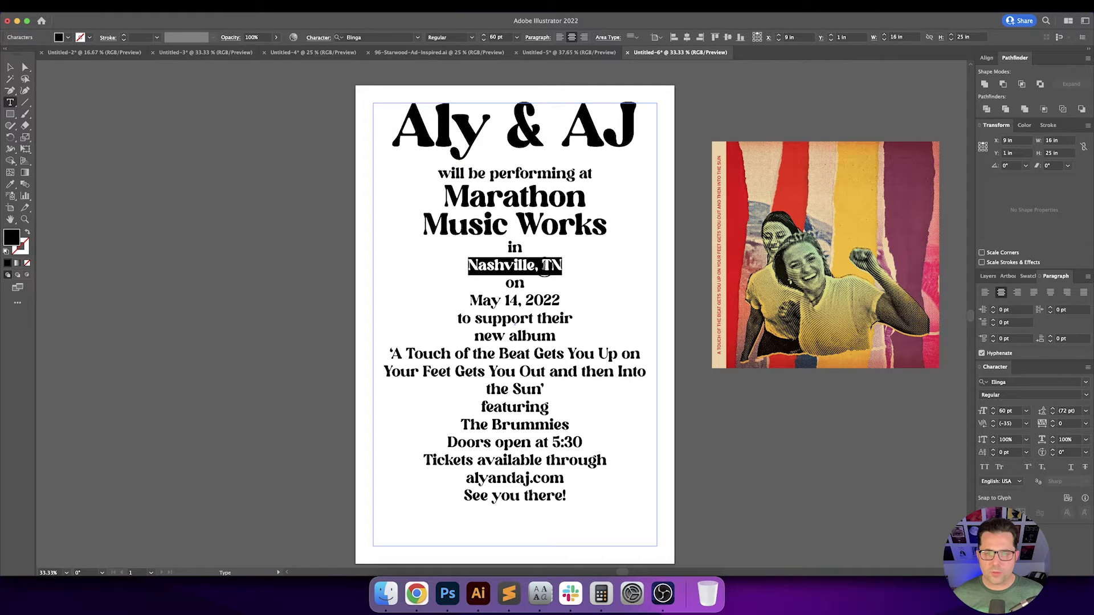
click(556, 206)
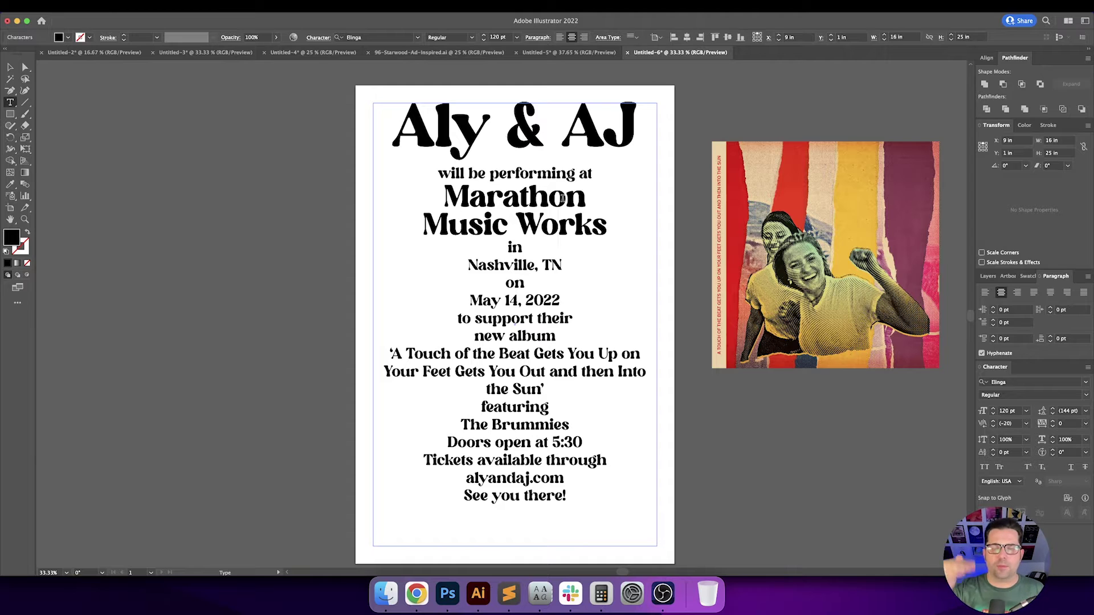
click(545, 112)
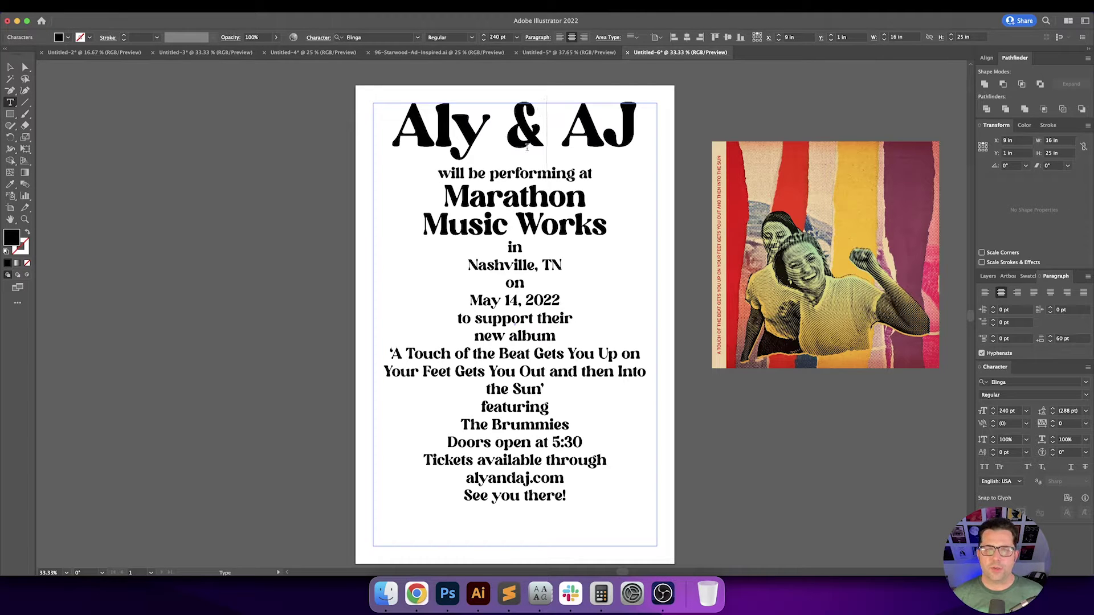
triple_click(491, 204)
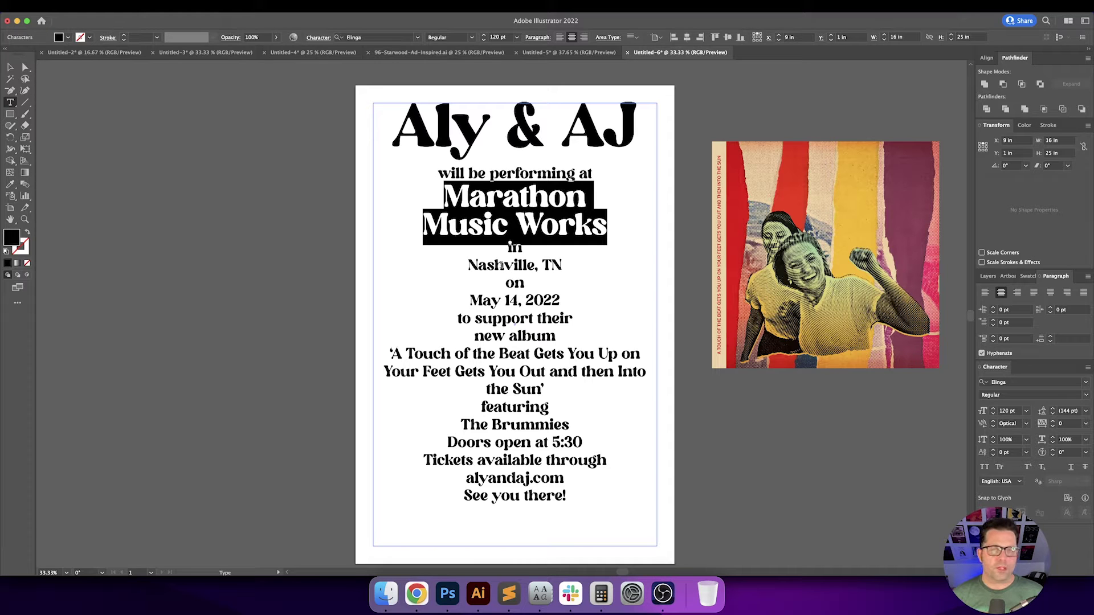
double_click(514, 248)
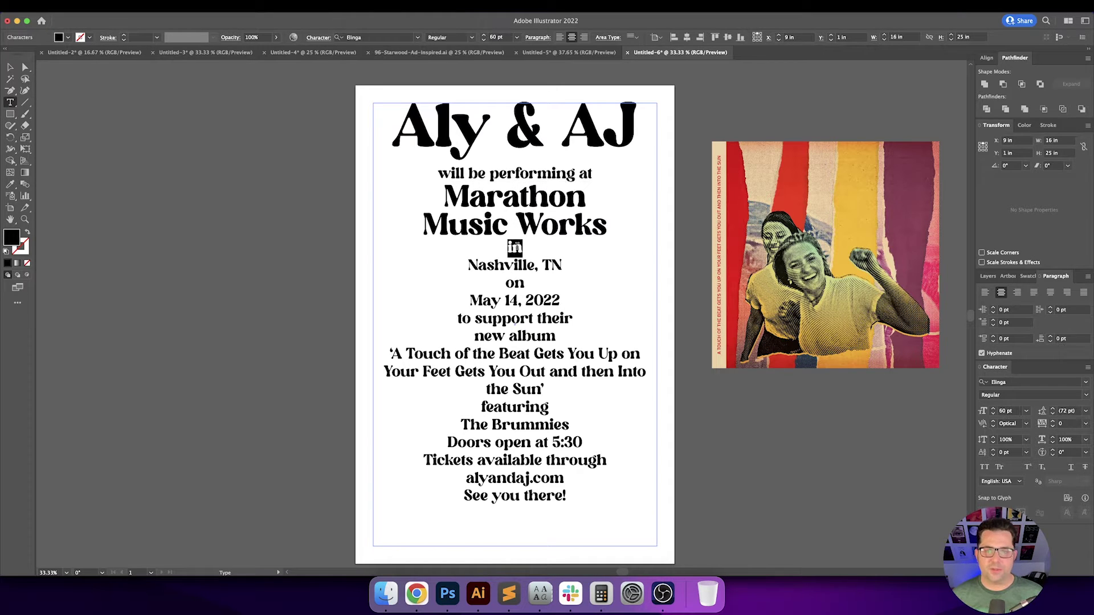
Try sizes between 80 and 110 pt on the "Nashville, TN" line and settle on a font size of 100 pt.
drag(469, 265, 542, 265)
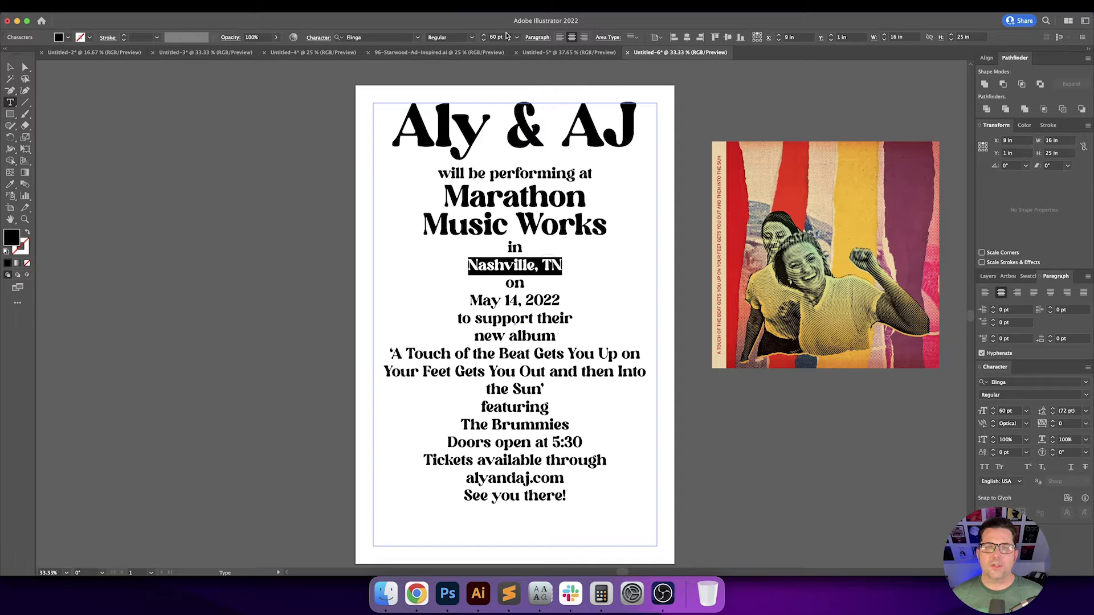
click(505, 36)
text(80)
key(Return)
key(shift+Up)
key(shift+Up)
key(shift+Up)
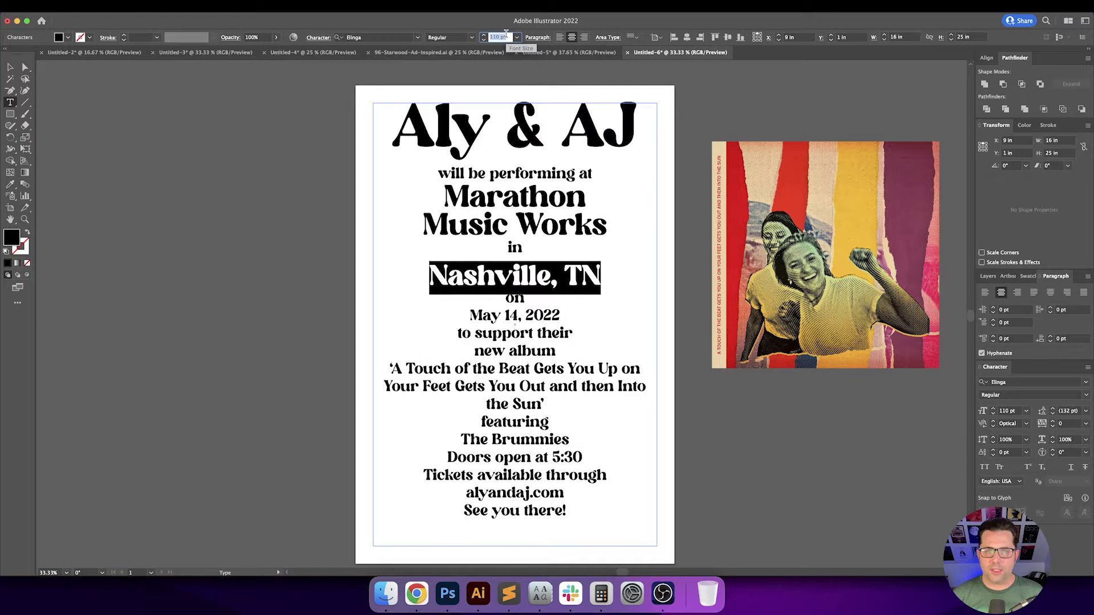
key(shift+Down)
key(shift+Down)
key(shift+Down)
key(shift+Down)
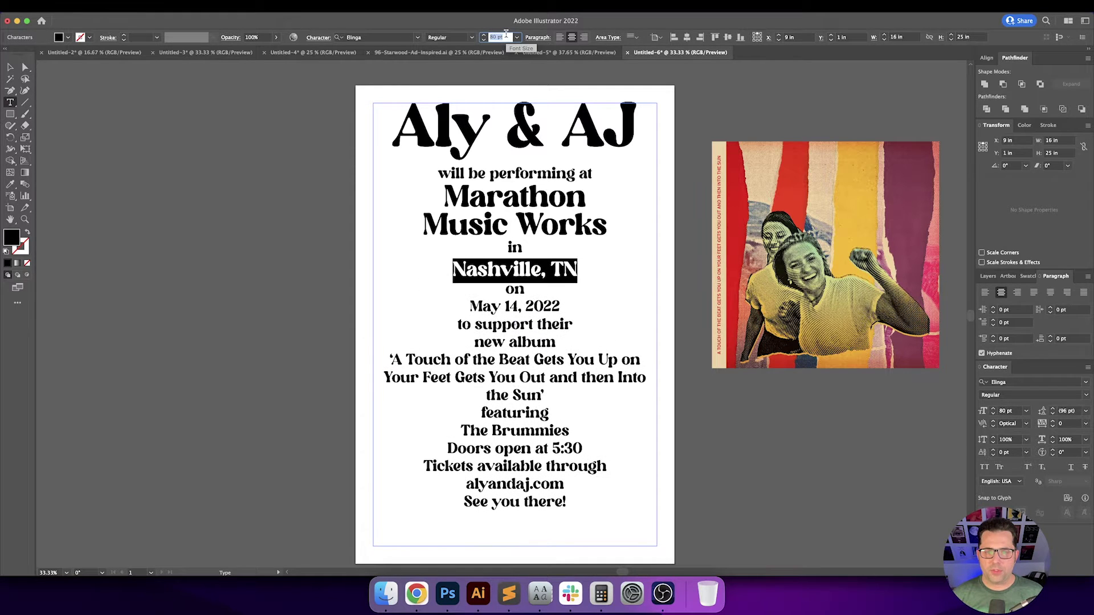
key(shift+Up)
key(shift+Up)
key(Return)
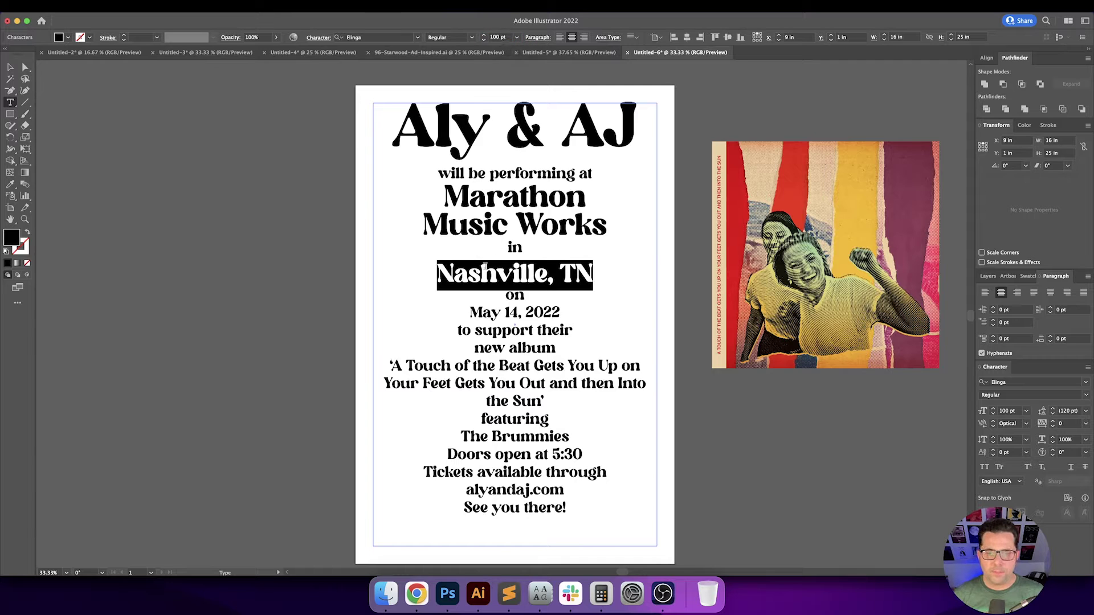
Set the font size of the "May 14, 2022" line to 100 pt.
drag(470, 312, 561, 312)
click(501, 37)
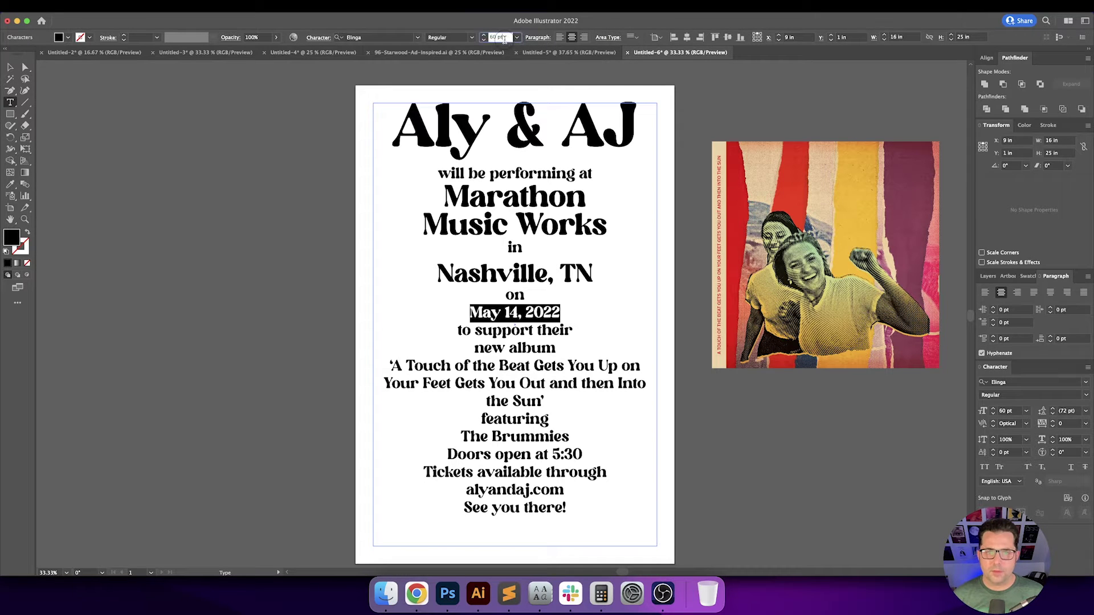
key(shift+Up)
key(shift+Up)
key(shift+Up)
key(shift+Up)
key(Return)
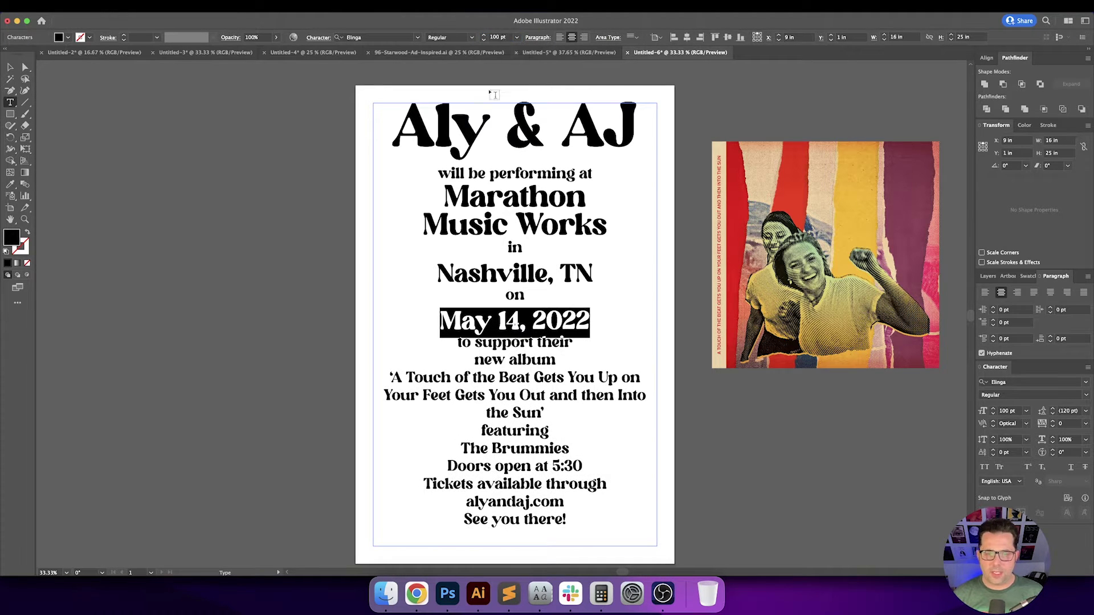
Enlarge the album title text to 83 pt so that it fills three lines of the text frame.
drag(391, 375, 557, 410)
click(503, 37)
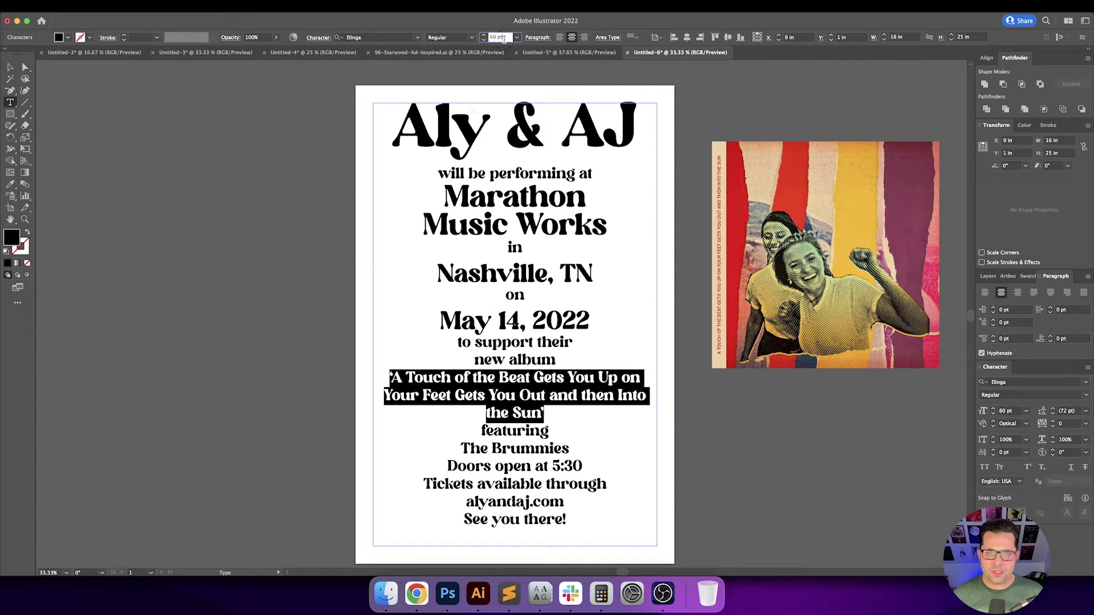
key(shift+Up)
key(shift+Up)
key(Up)
key(Up)
key(Up)
key(Up)
key(Up)
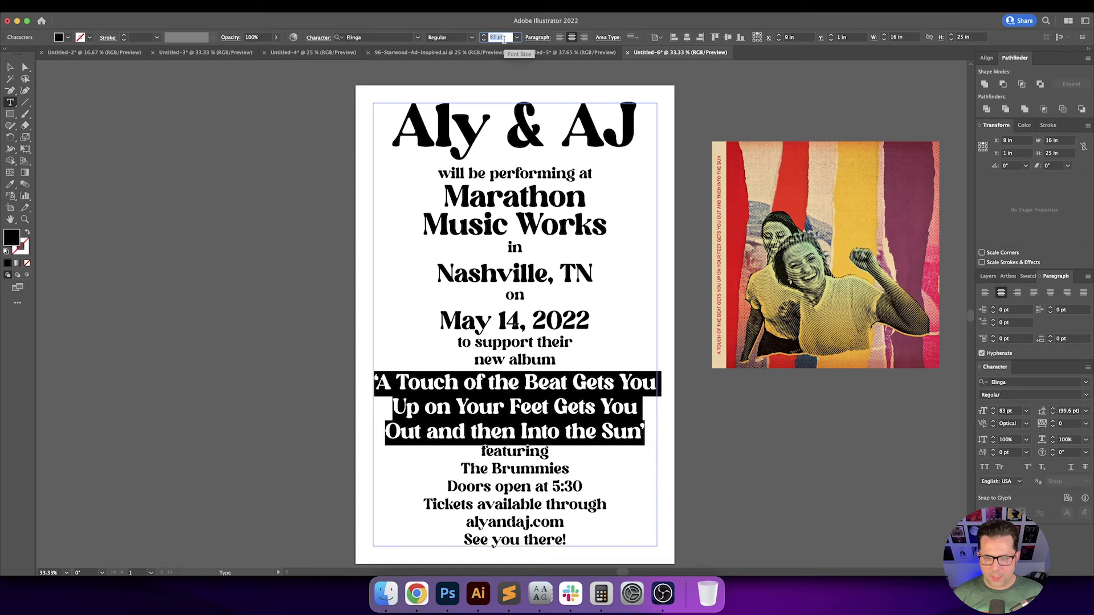
key(Down)
key(Down)
scroll(495, 315, down, 1)
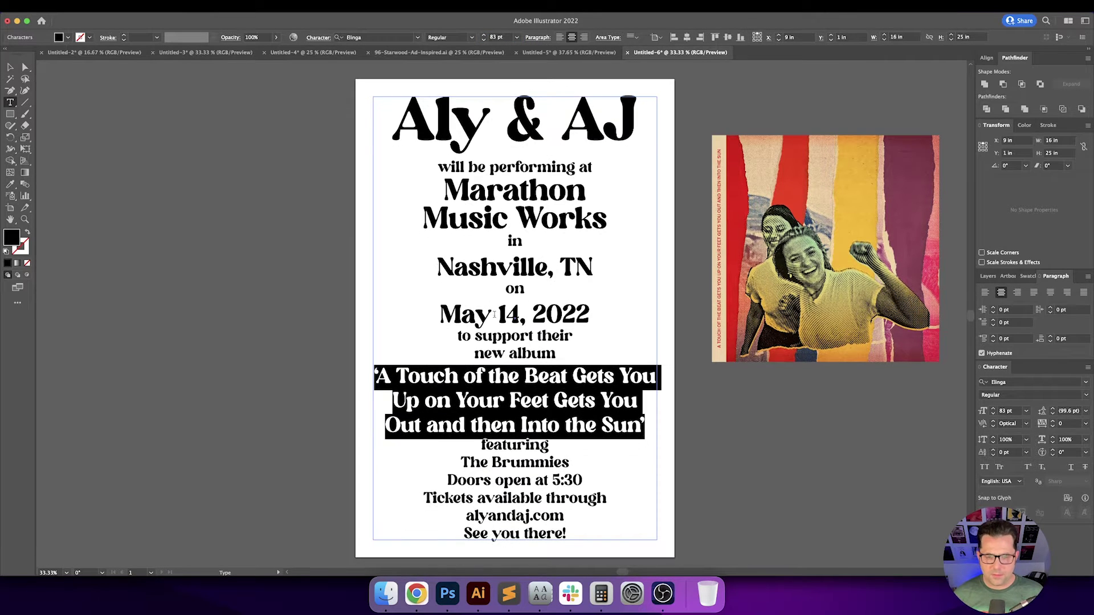
triple_click(484, 465)
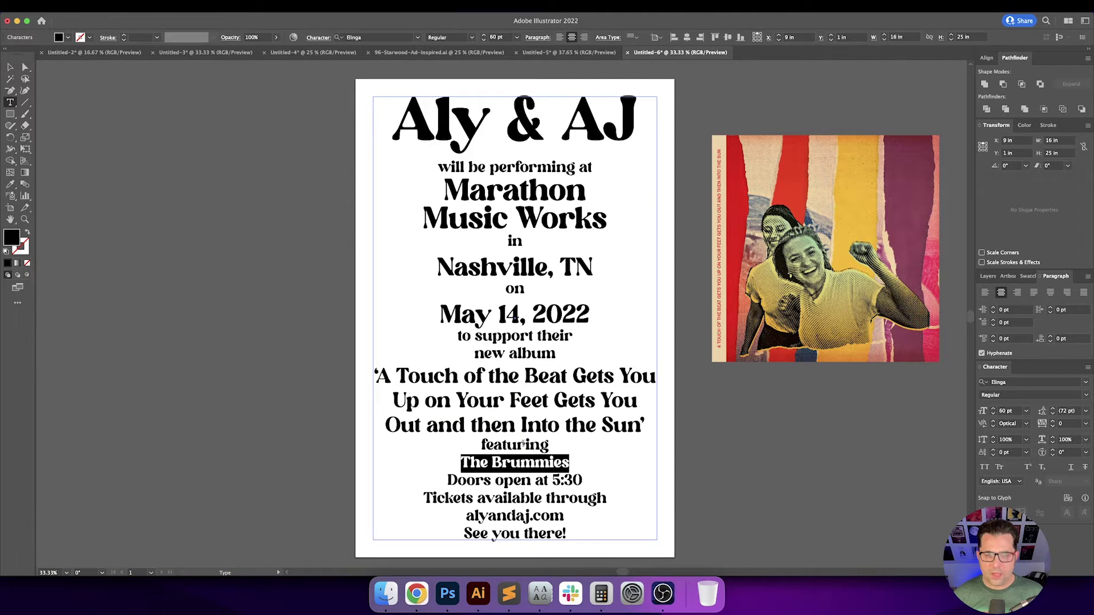
click(515, 446)
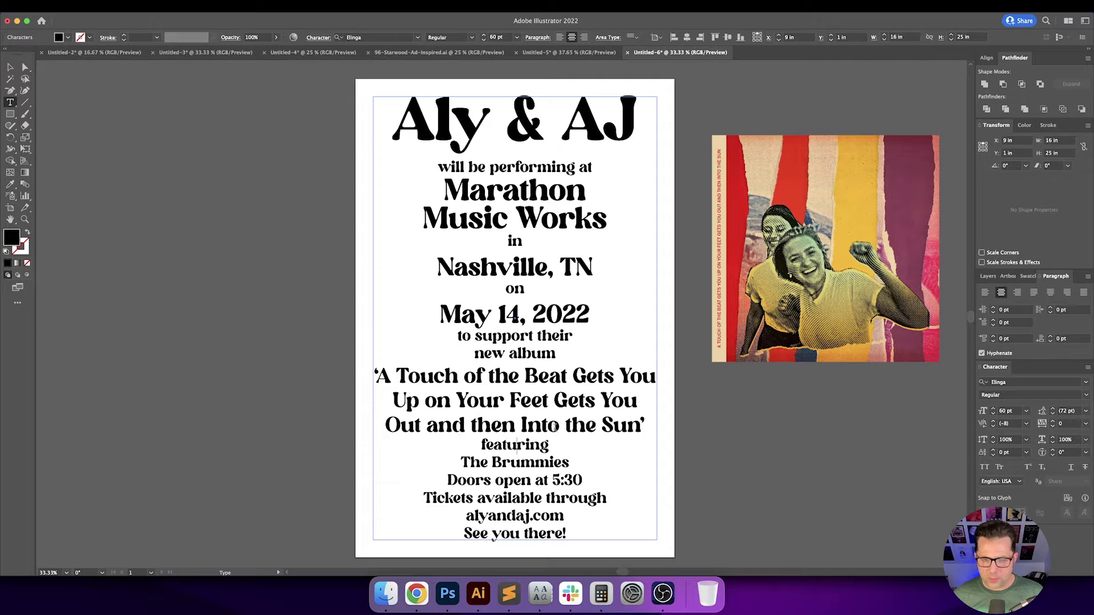
super+click(760, 478)
drag(759, 479, 718, 479)
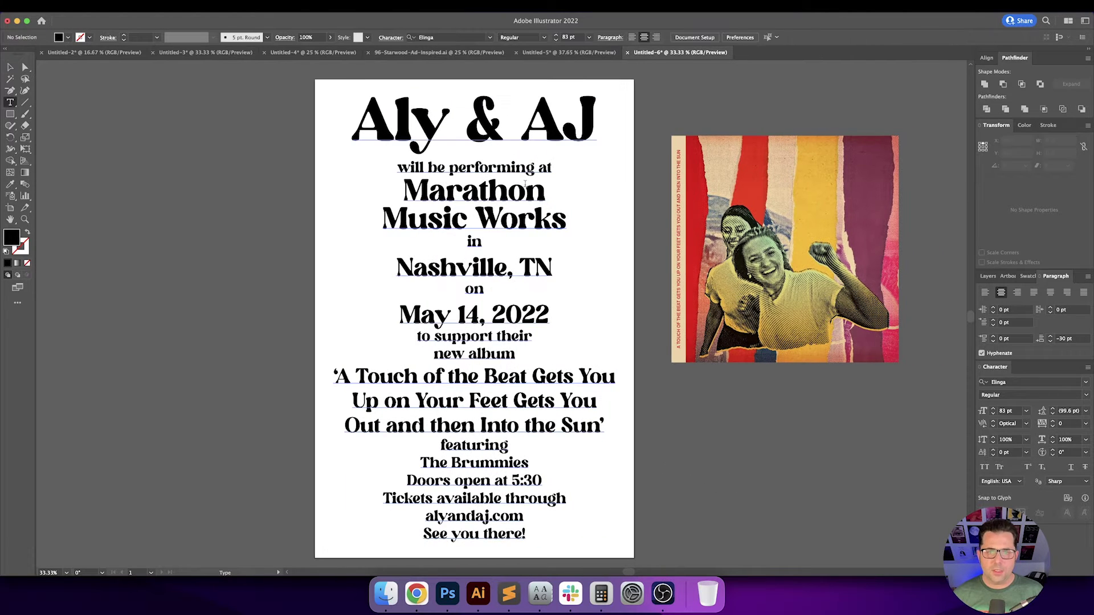
Set the paragraph spacing after the "Aly & AJ" line to 50 pt and deselect the text.
click(506, 103)
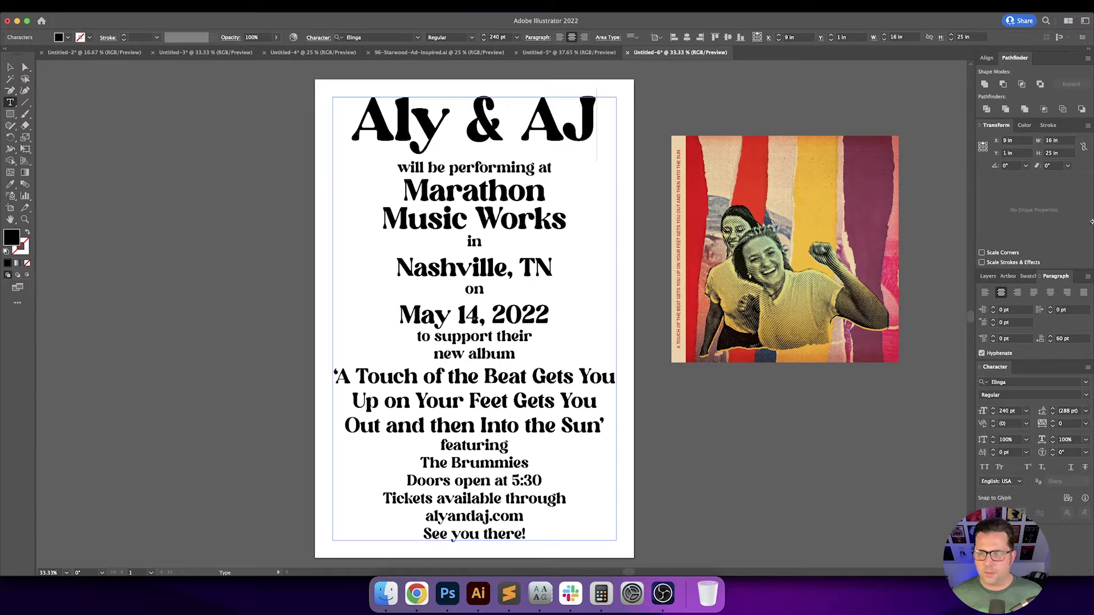
click(1075, 339)
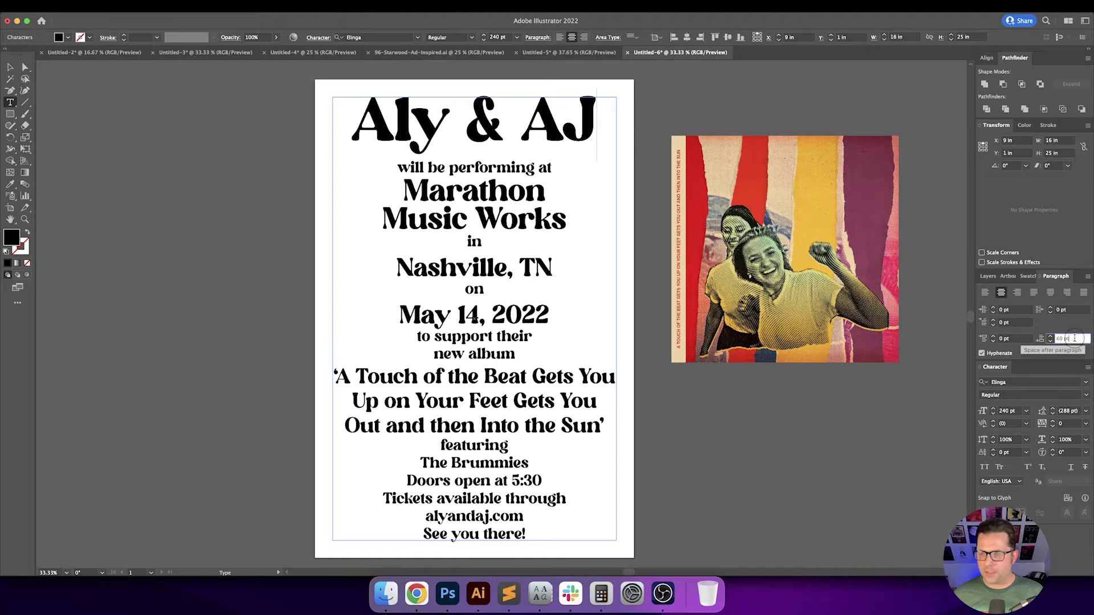
key(shift+Down)
key(Return)
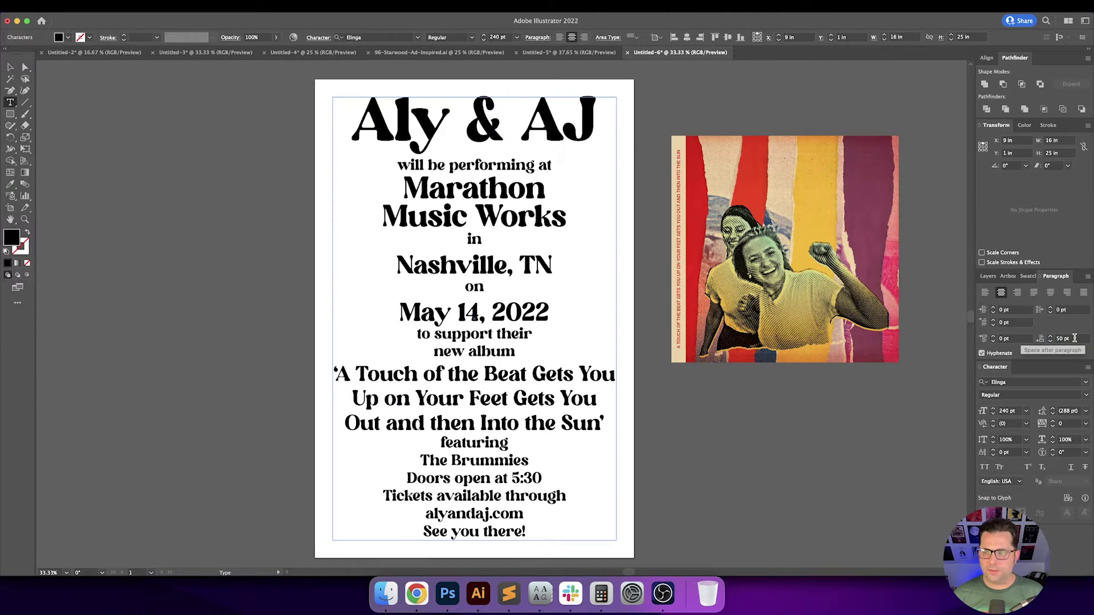
key(Escape)
click(796, 434)
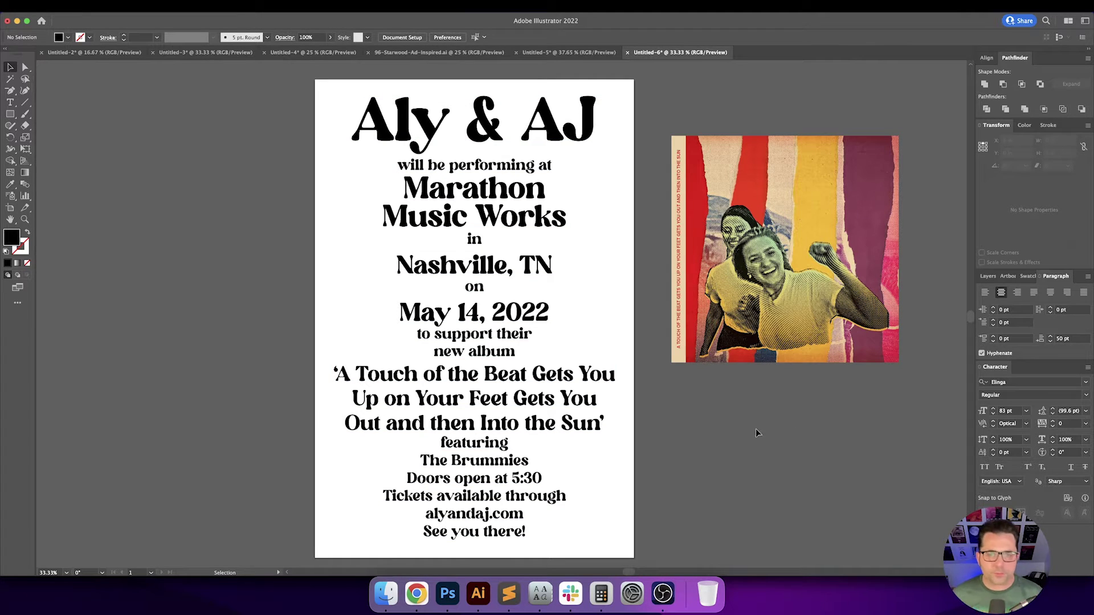
Set the paragraph spacing after the "May 14, 2022" line to 17 pt and deselect the text.
key(t)
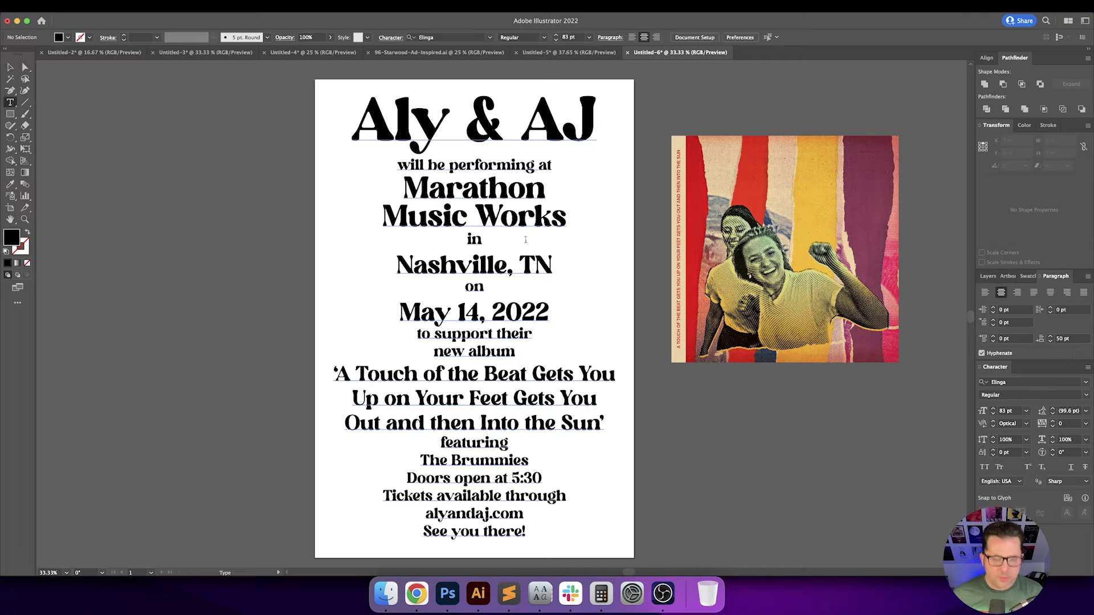
click(494, 334)
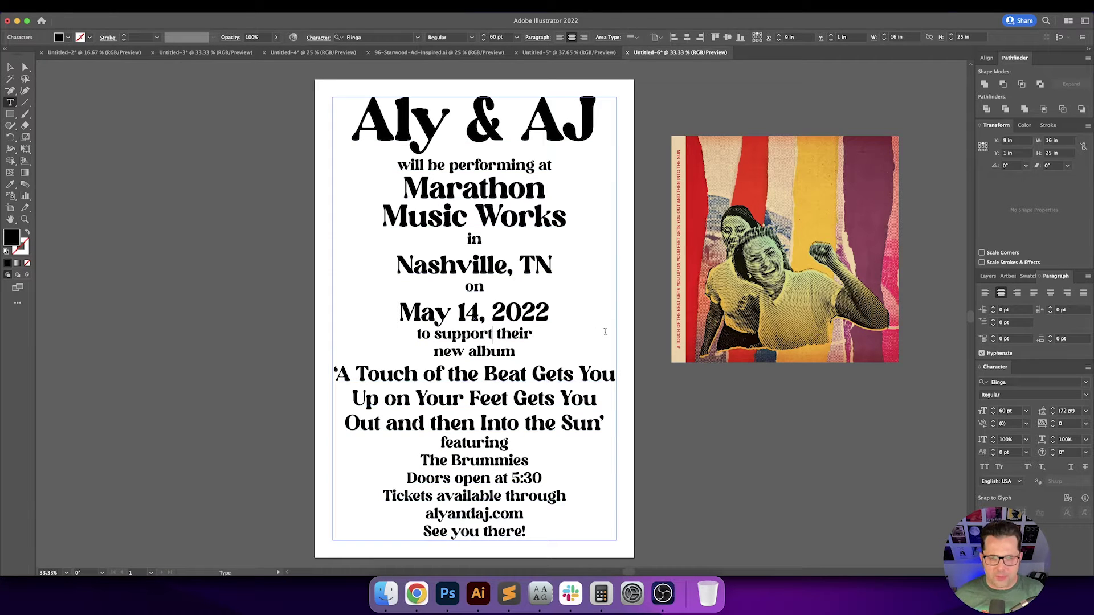
key(Up)
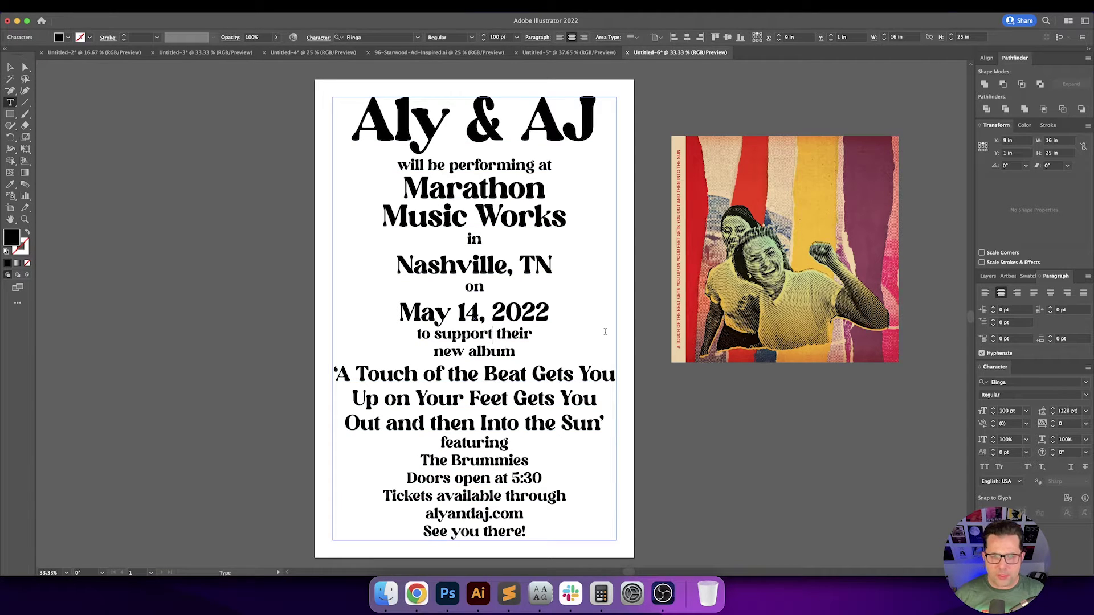
click(1076, 338)
text(10)
key(Return)
key(Up)
key(Up)
key(Up)
key(Up)
key(Up)
key(Up)
key(Up)
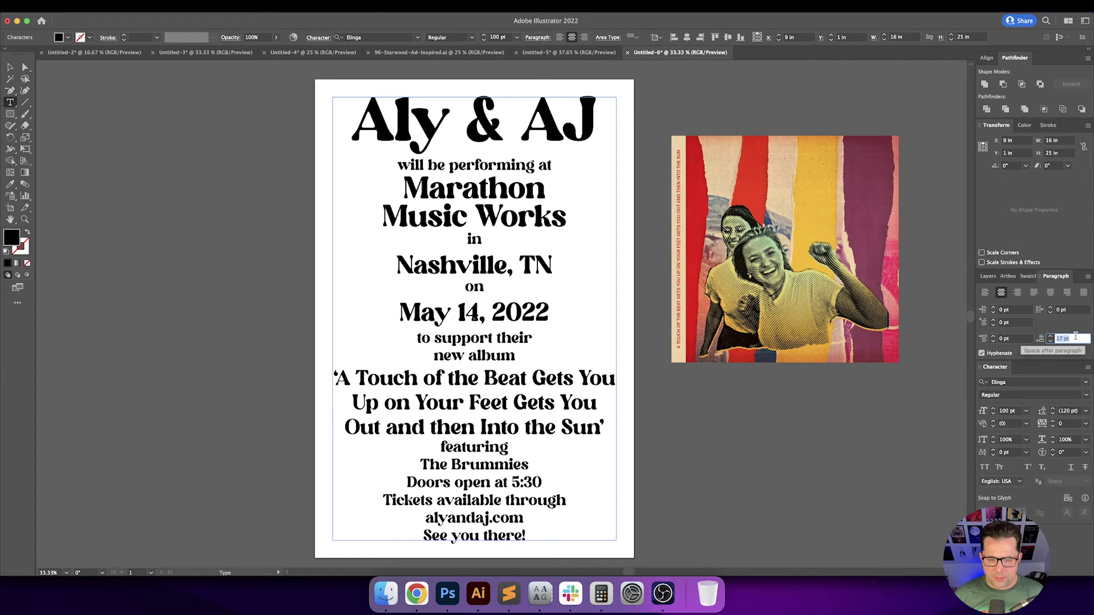
key(Escape)
key(Escape)
click(789, 465)
drag(789, 465, 776, 459)
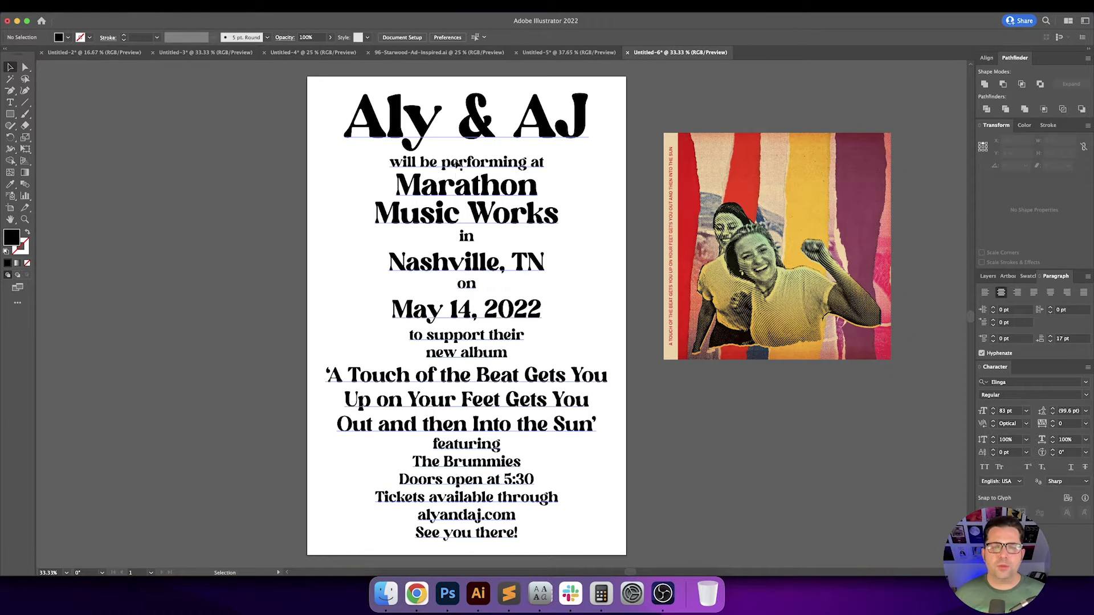
Set the paragraph spacing after the "on" line to -10 pt.
key(t)
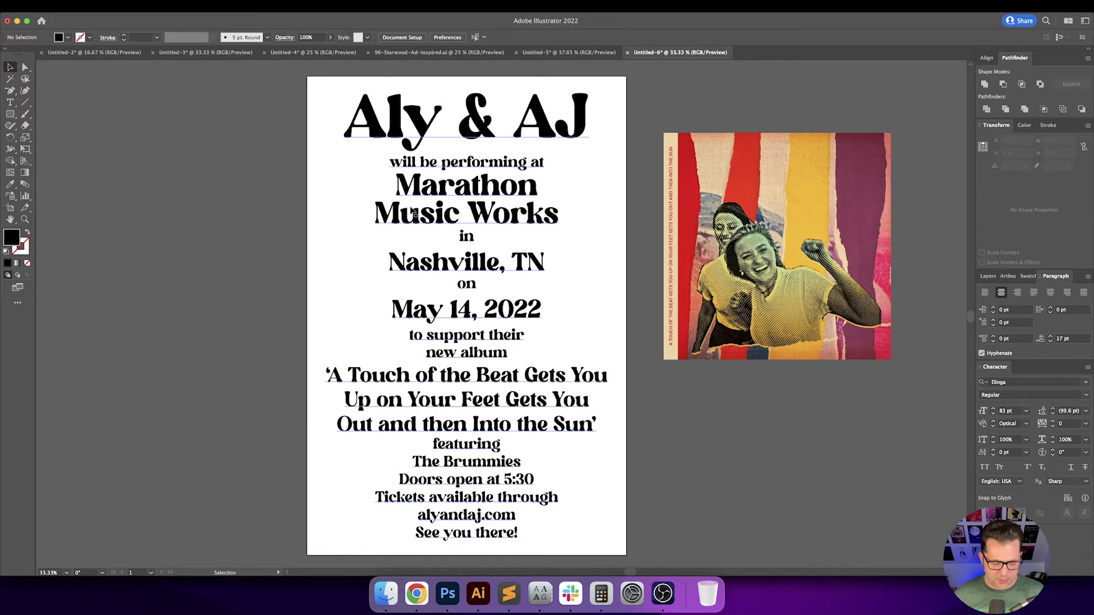
click(465, 283)
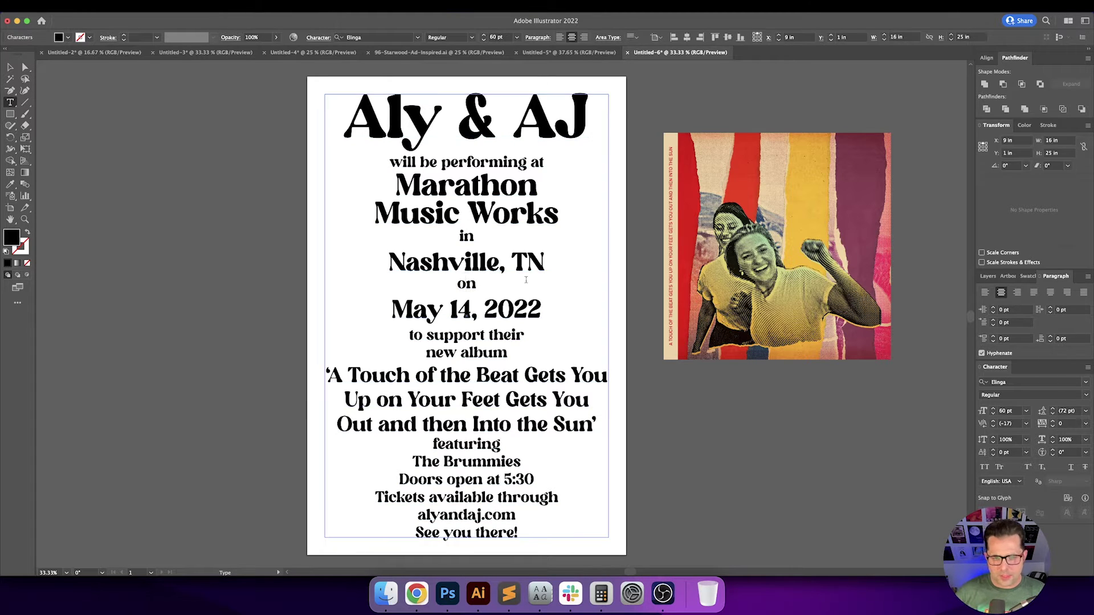
click(1068, 339)
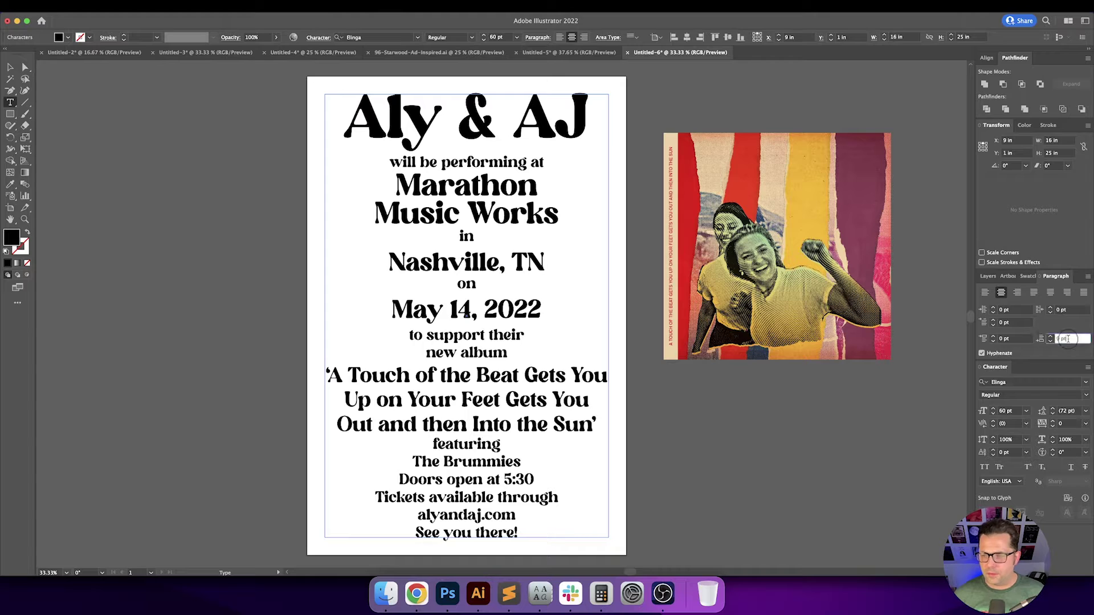
key(shift+Down)
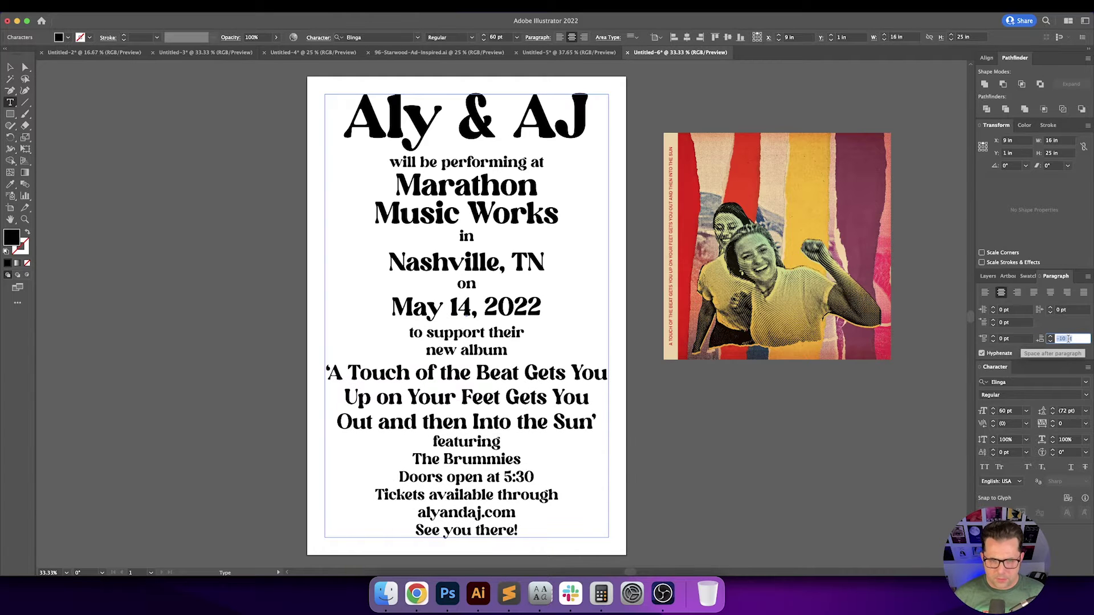
key(shift+Up)
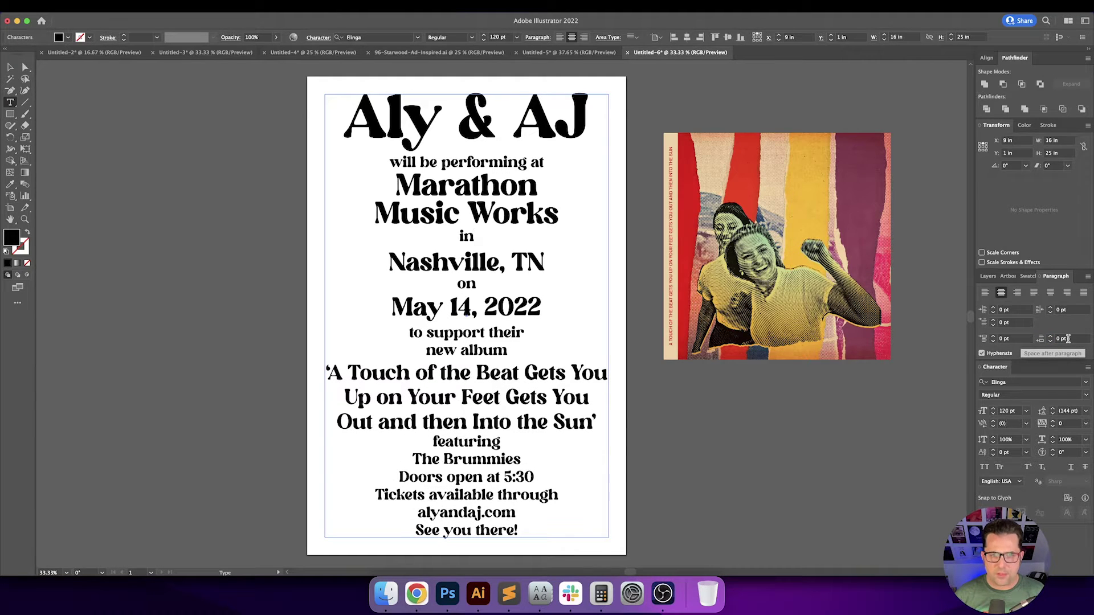
Set the paragraph spacing after the "in" line above "Nashville, TN" to -10 pt.
click(1068, 339)
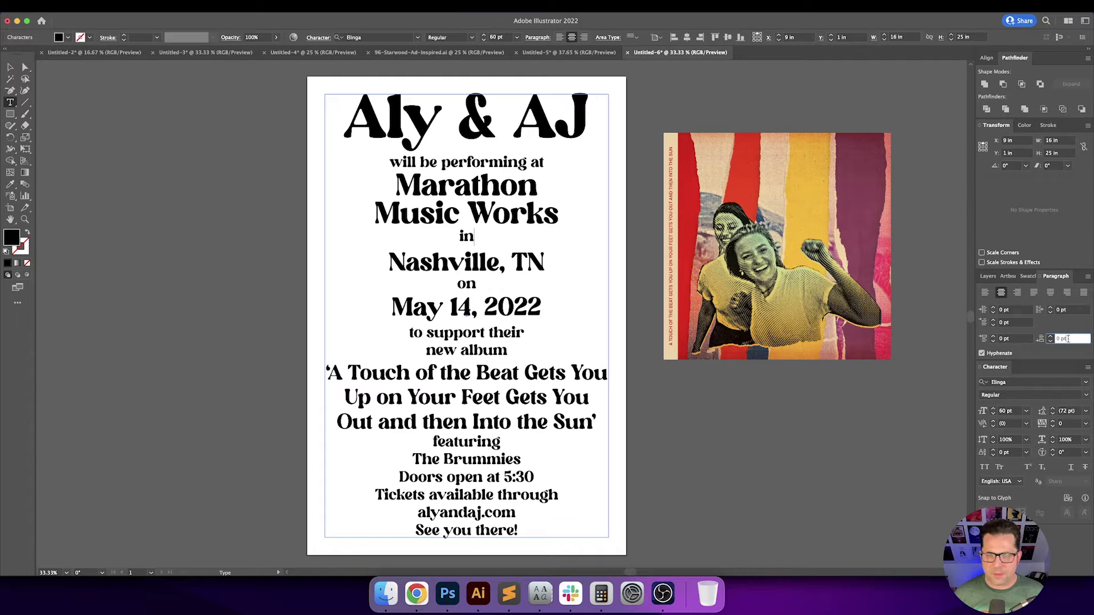
key(shift+Down)
key(Return)
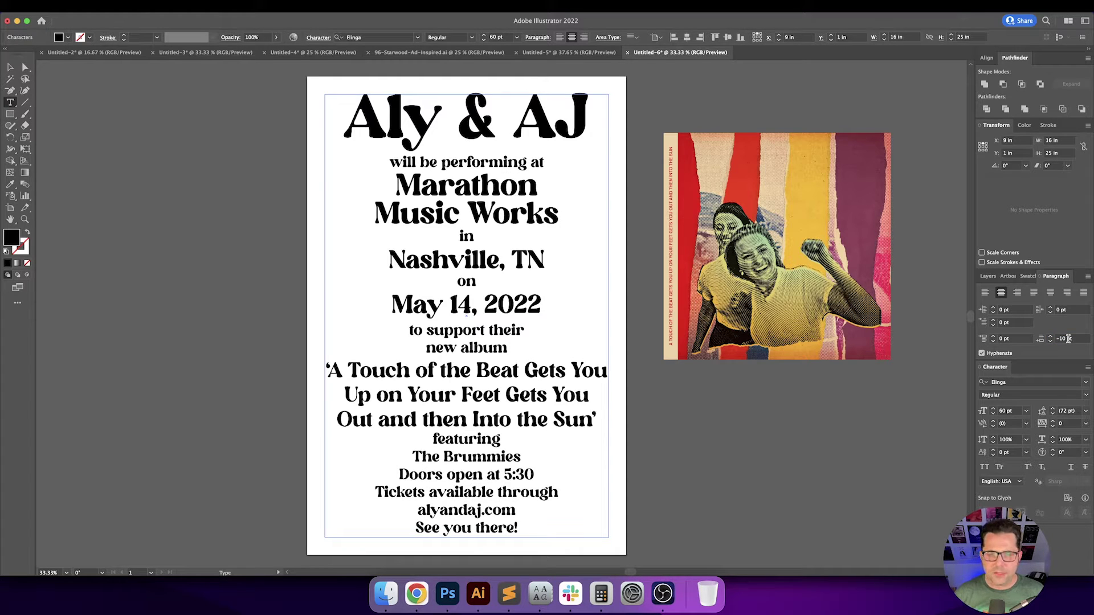
key(shift+Down)
key(shift+Down)
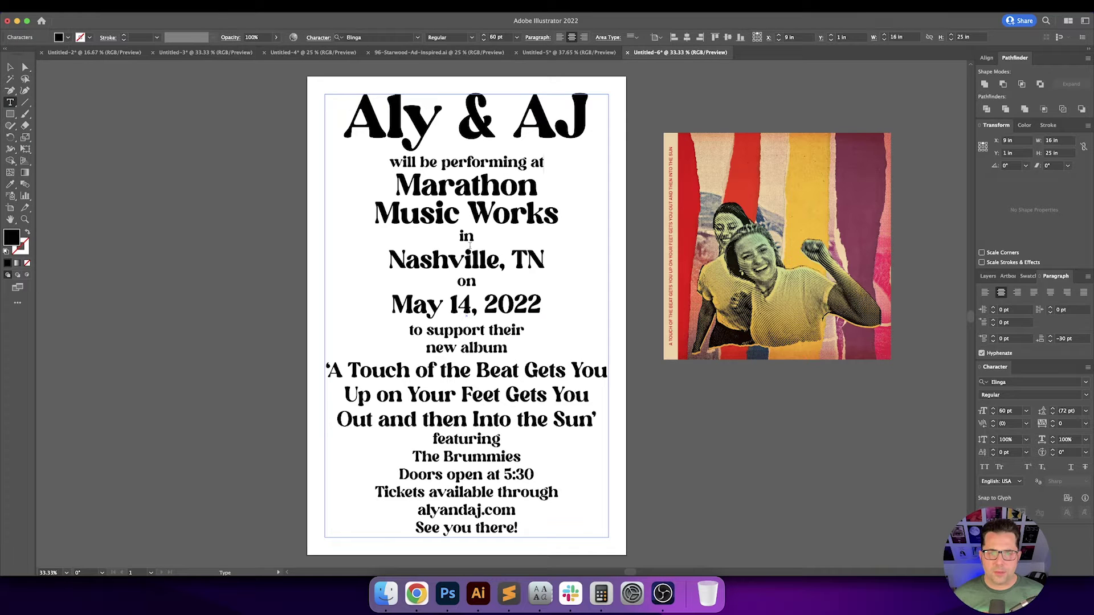
Set the font size of the "The Brummies" line to 70 pt.
click(469, 327)
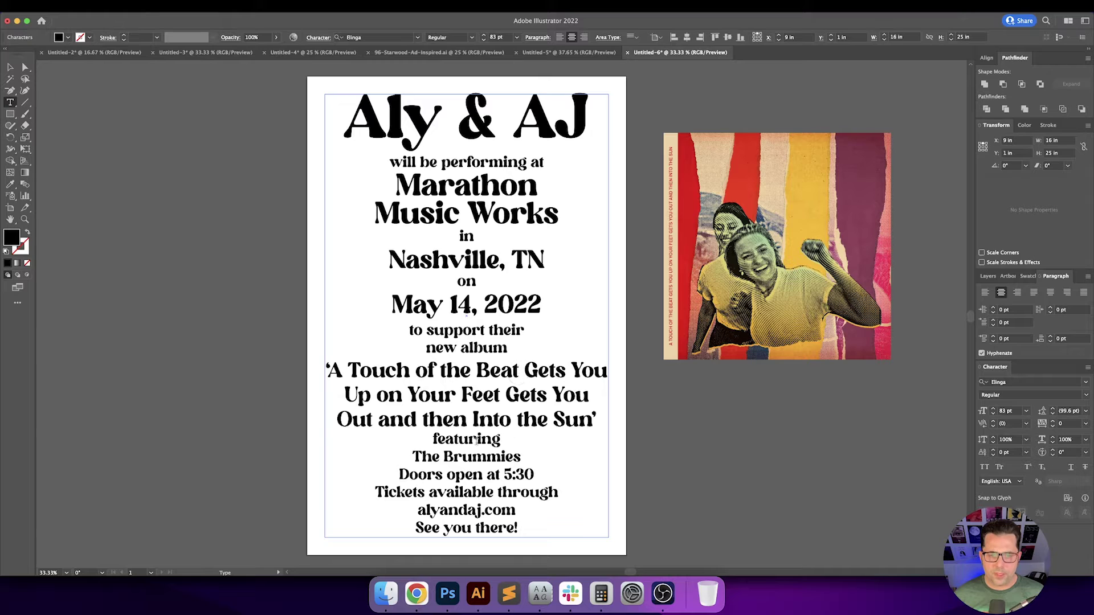
triple_click(432, 454)
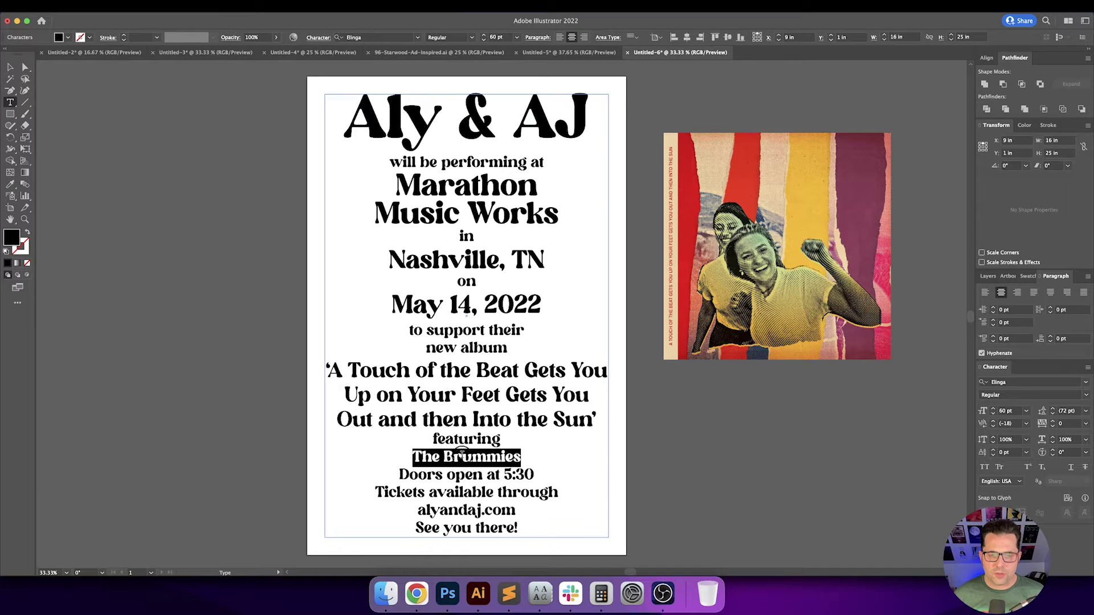
click(507, 37)
text(70)
key(Return)
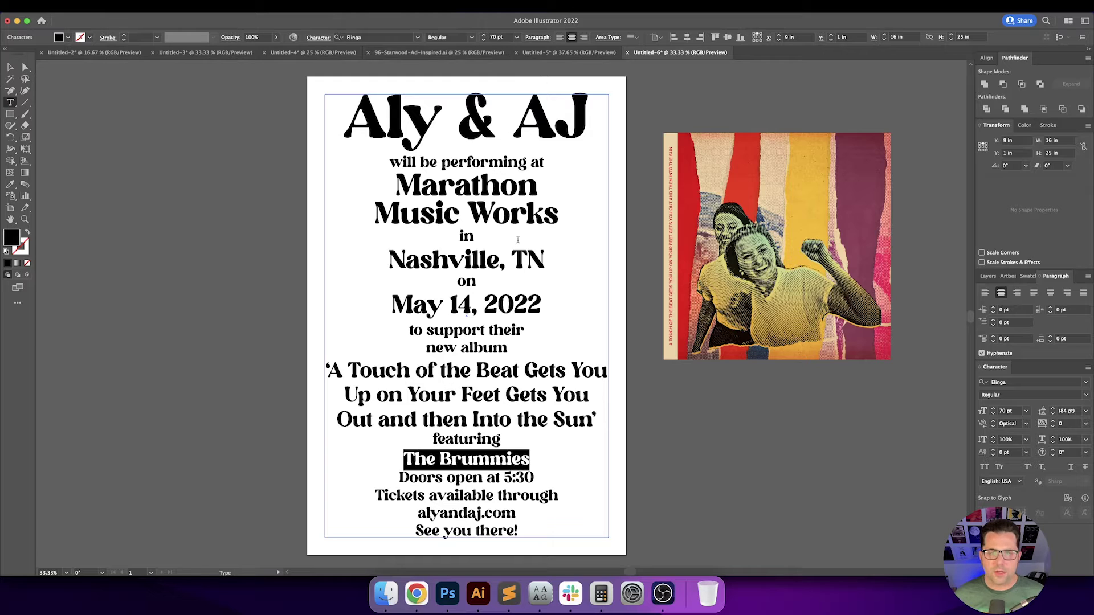
Join the "Doors open at 5:30" and "Tickets available through" lines into one, separated by a vertical bar.
click(456, 478)
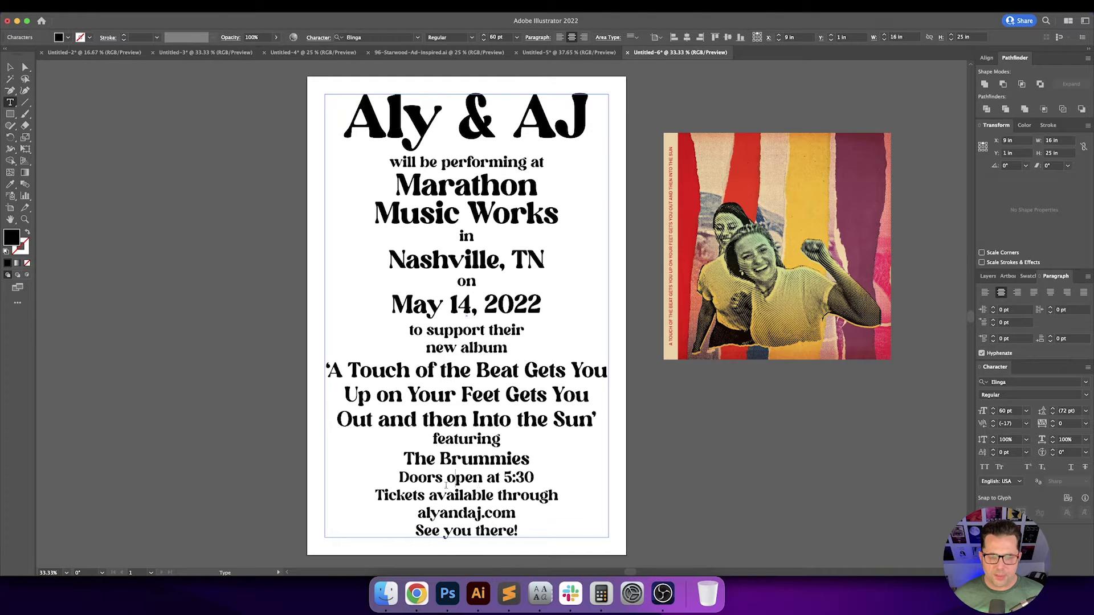
click(488, 460)
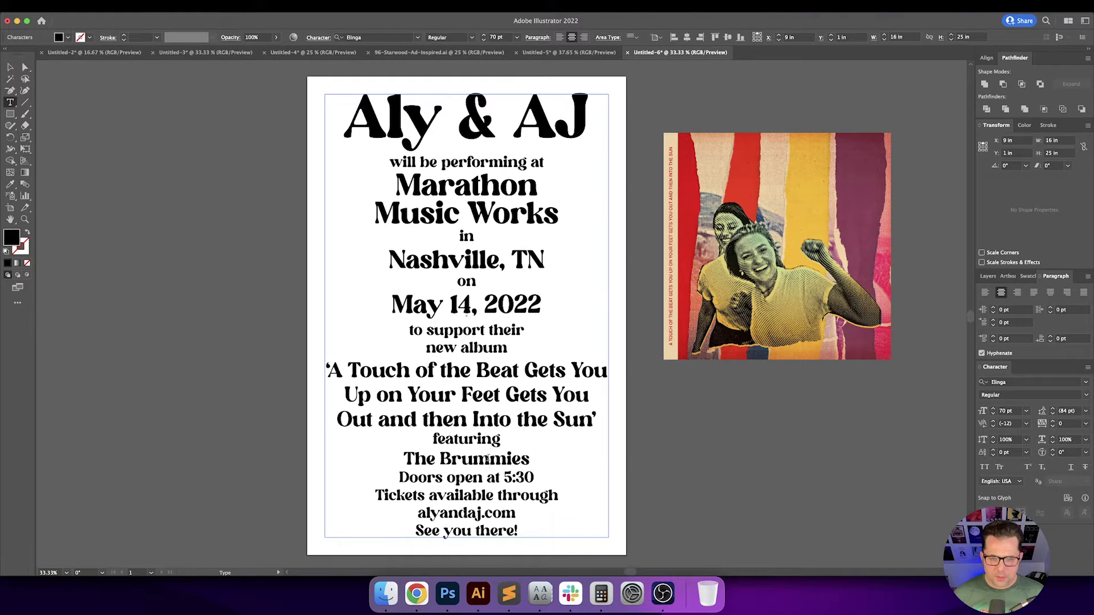
key(End)
click(493, 475)
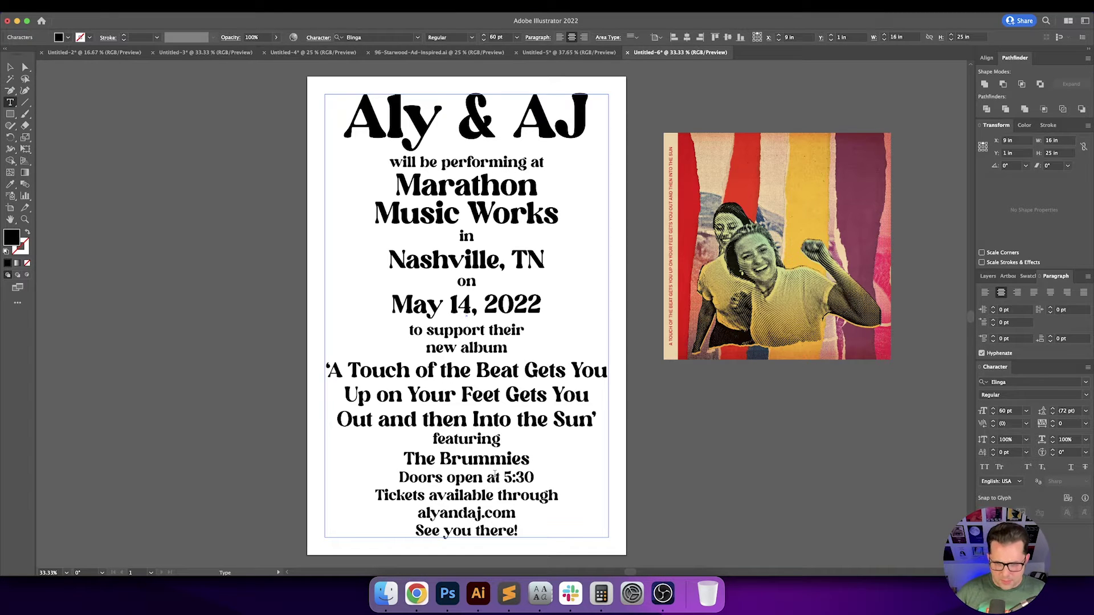
key(Delete)
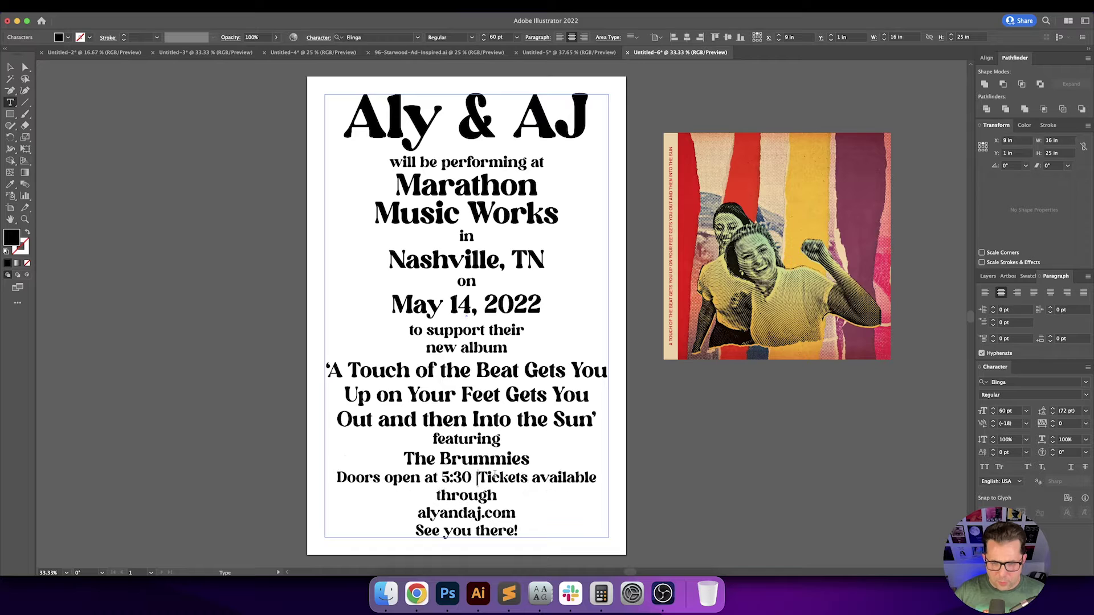
text(|)
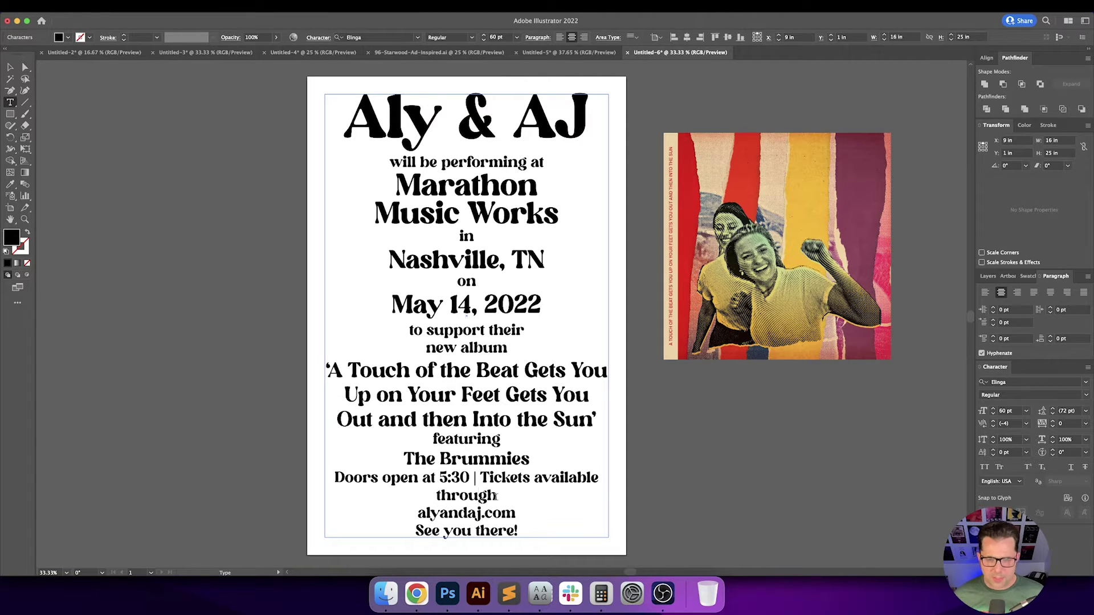
Try tighter tracking, from -10 downward, on the joined "Doors open at 5:30 | Tickets available through" text, and return it to 0.
drag(497, 496, 332, 479)
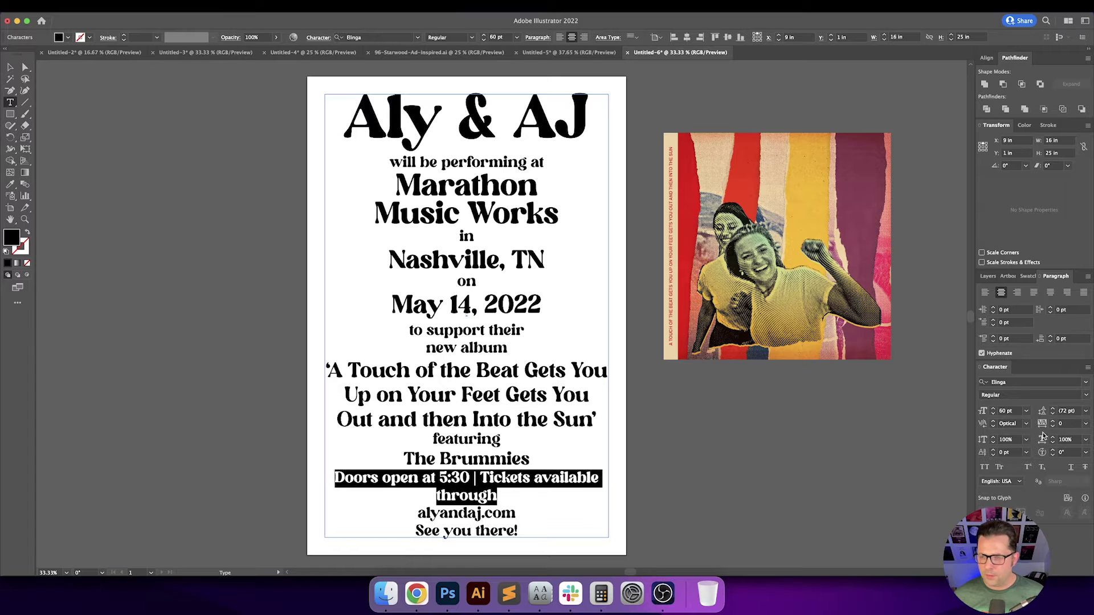
click(1065, 424)
text(-10)
key(Return)
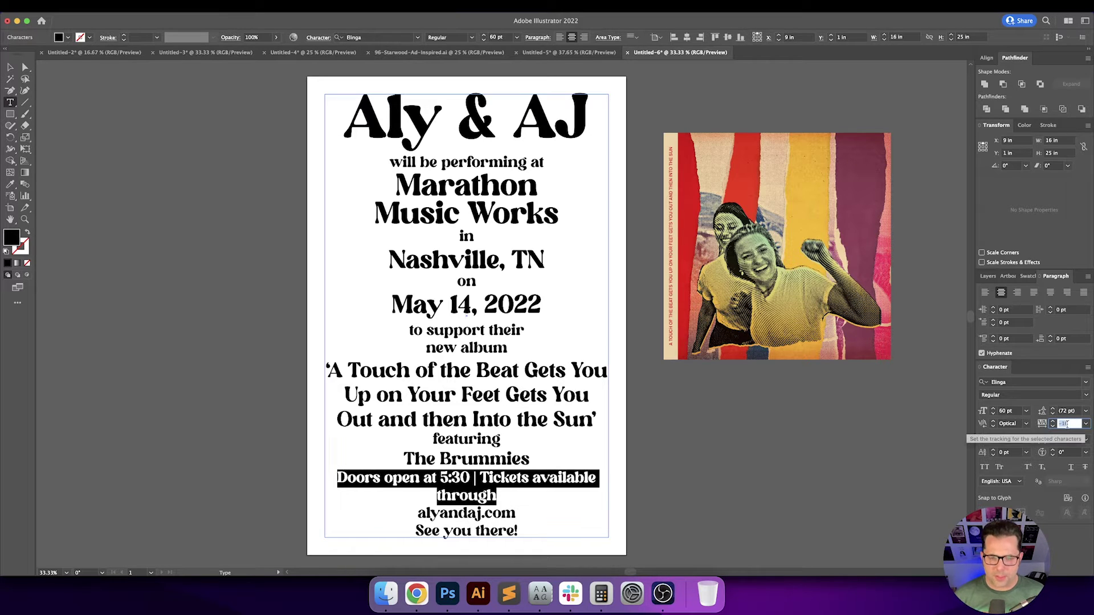
key(Down)
key(Down)
key(Down)
key(Down)
key(Down)
key(Down)
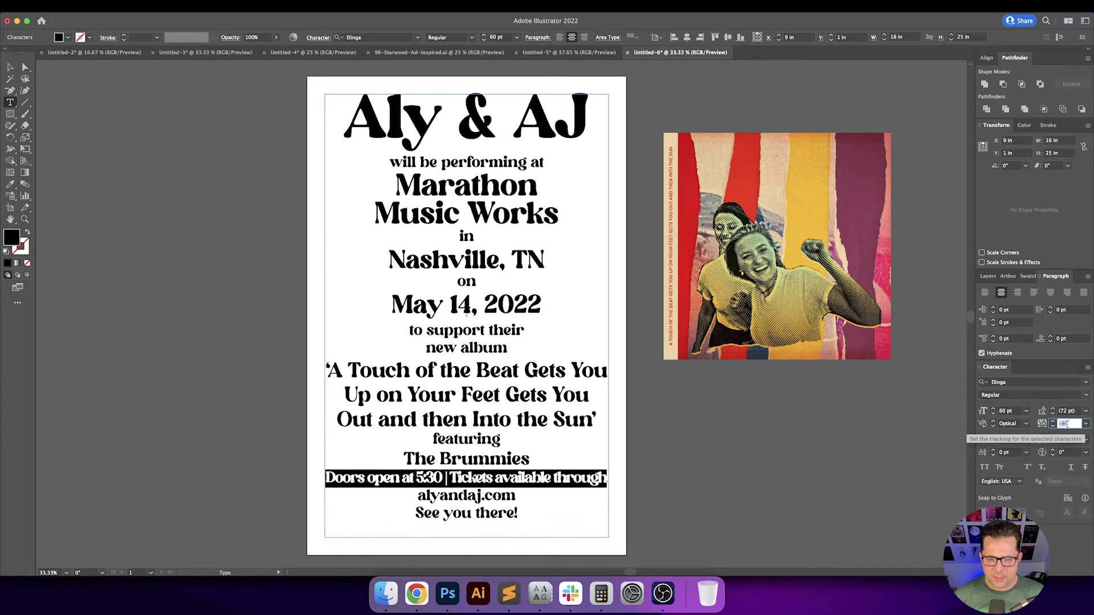
key(Up)
key(Down)
key(Down)
key(Up)
key(Up)
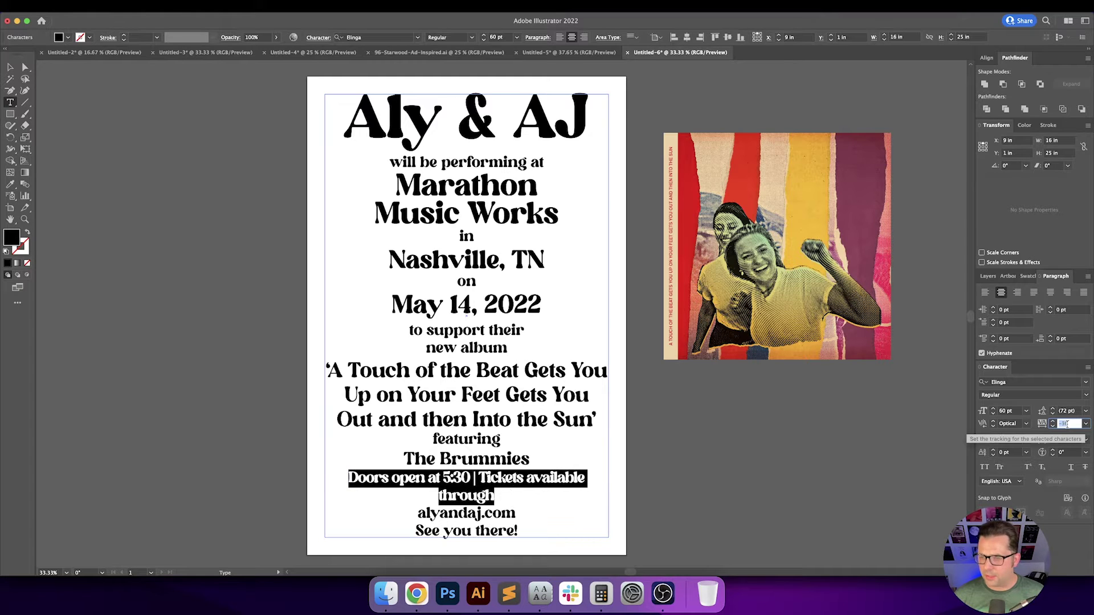
key(Up)
key(Up)
key(Up)
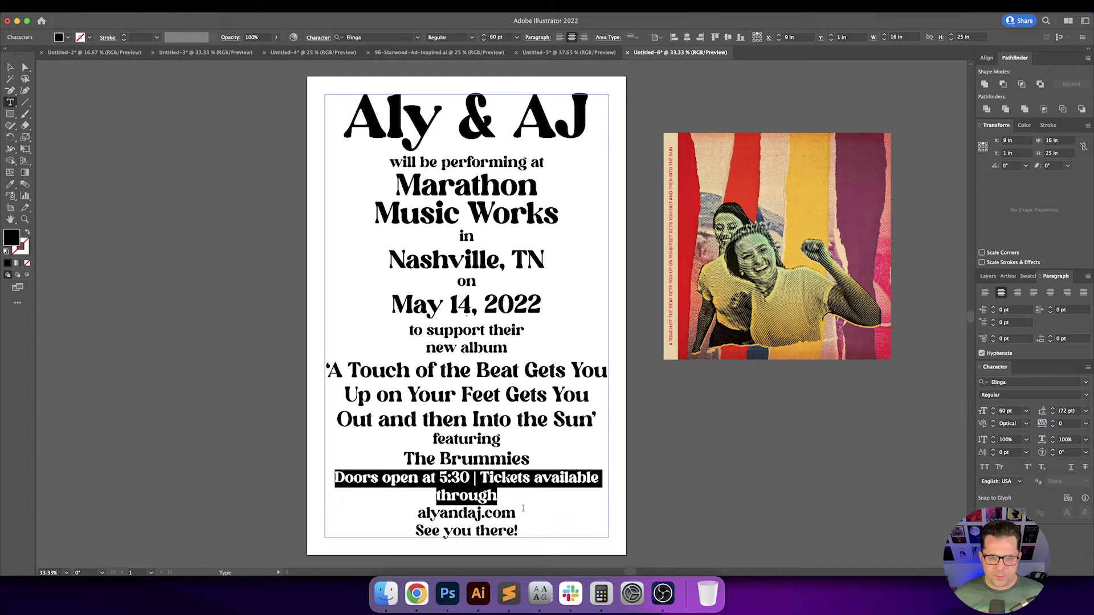
Remove the vertical bar and split "Doors open at 5:30" and "Tickets available through" back into two separate lines.
click(440, 490)
click(483, 478)
key(BackSpace)
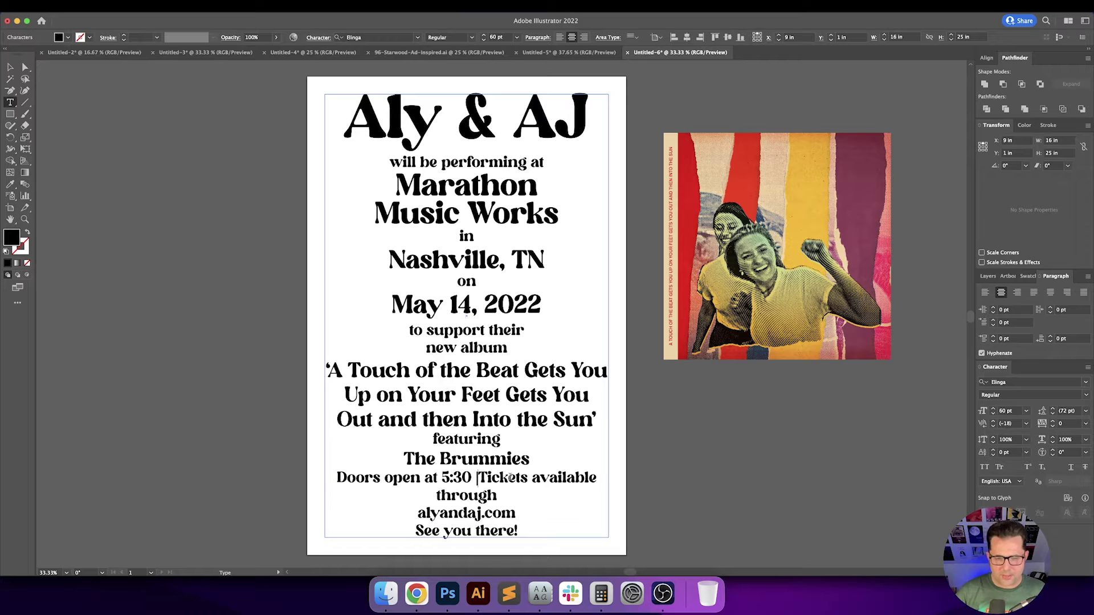
key(BackSpace)
key(BackSpace)
key(Return)
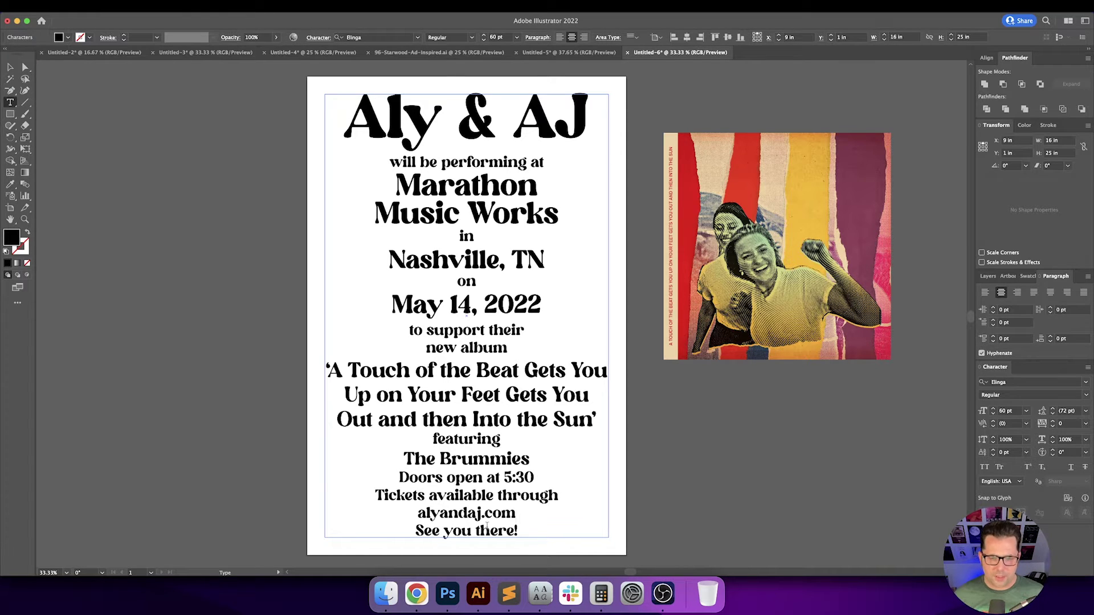
Try a font size of 70 pt on the "alyandaj.com" line and undo it.
drag(509, 515, 416, 516)
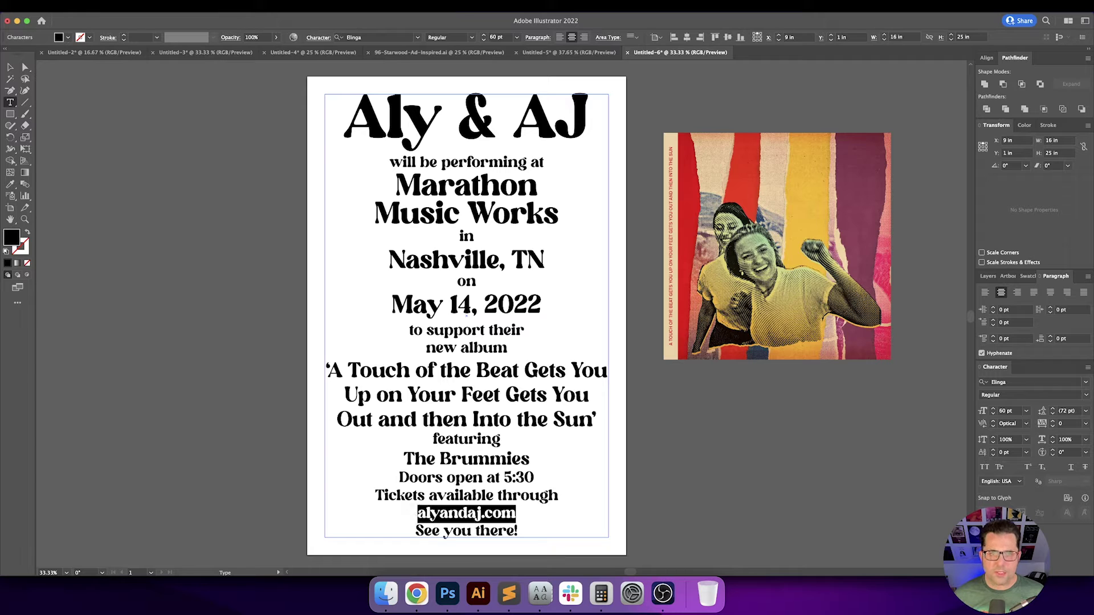
click(501, 36)
text(70)
key(Return)
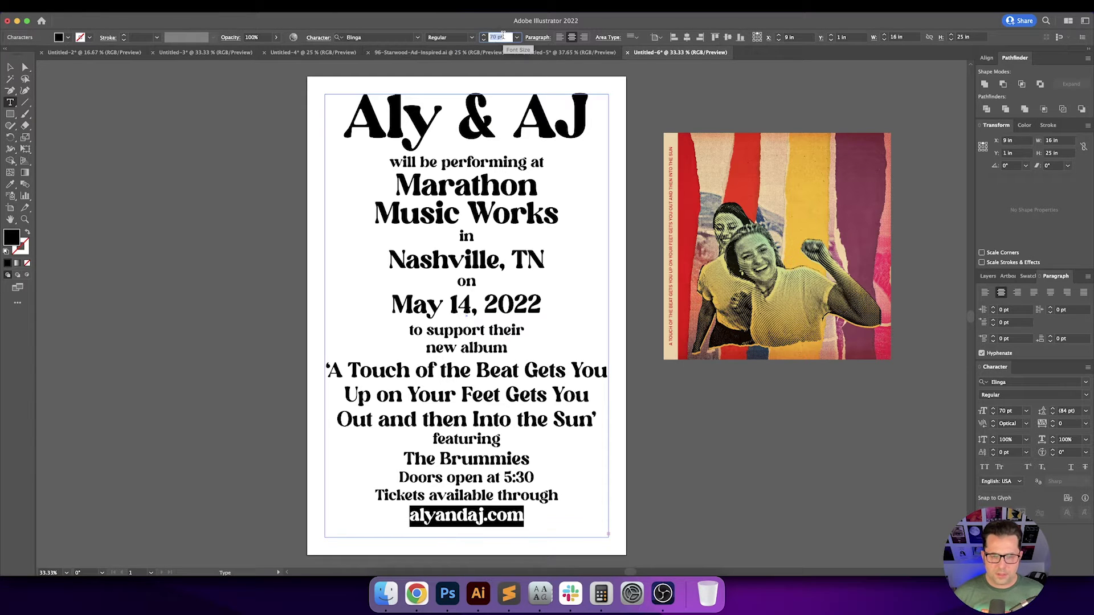
key(Right)
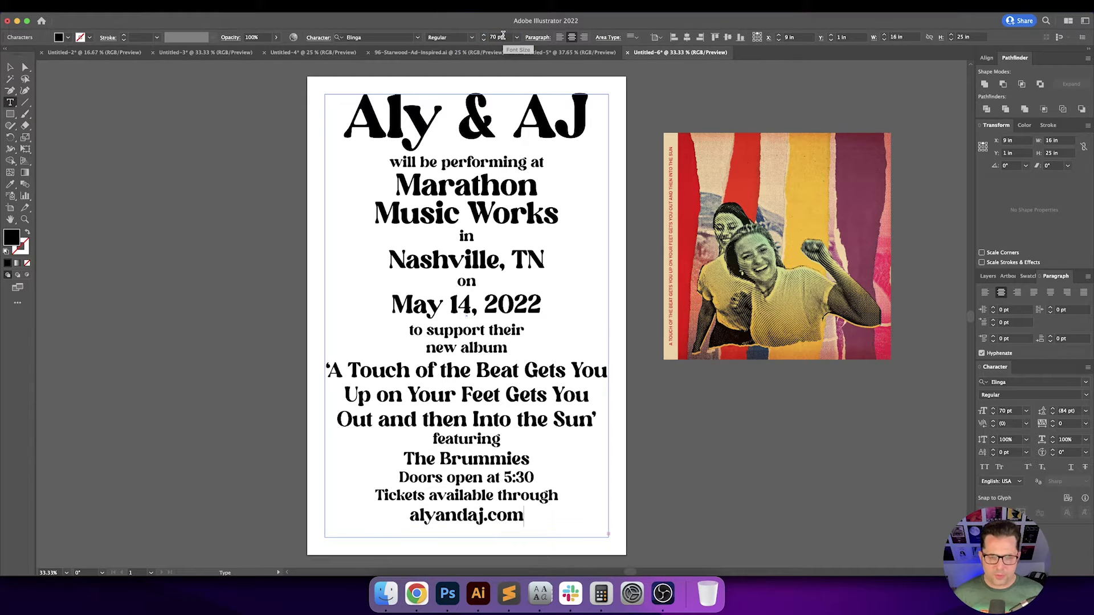
key(super+z)
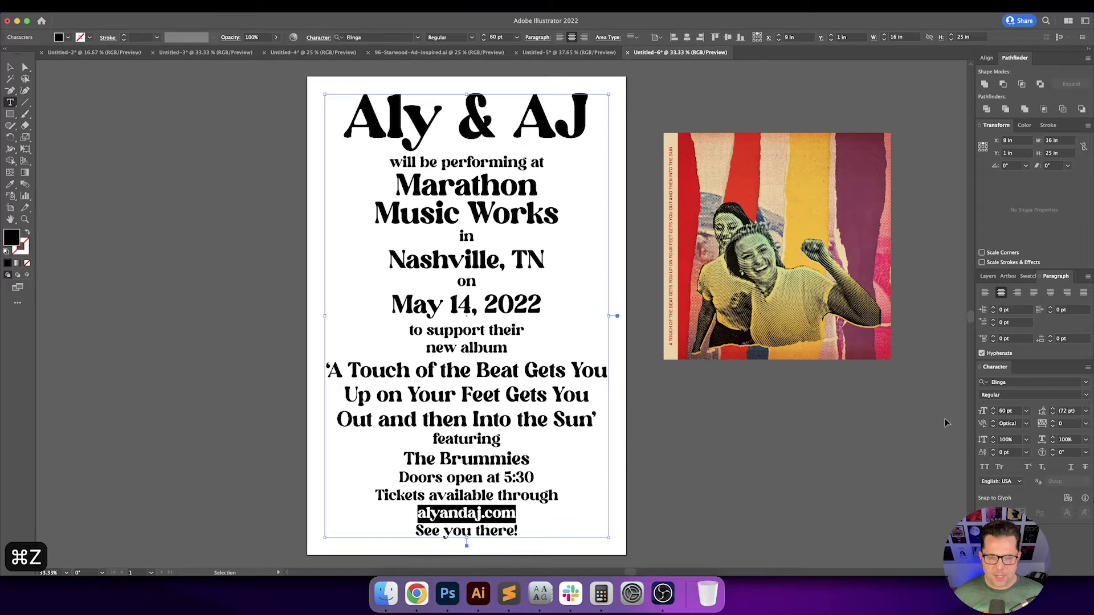
key(super+shift+z)
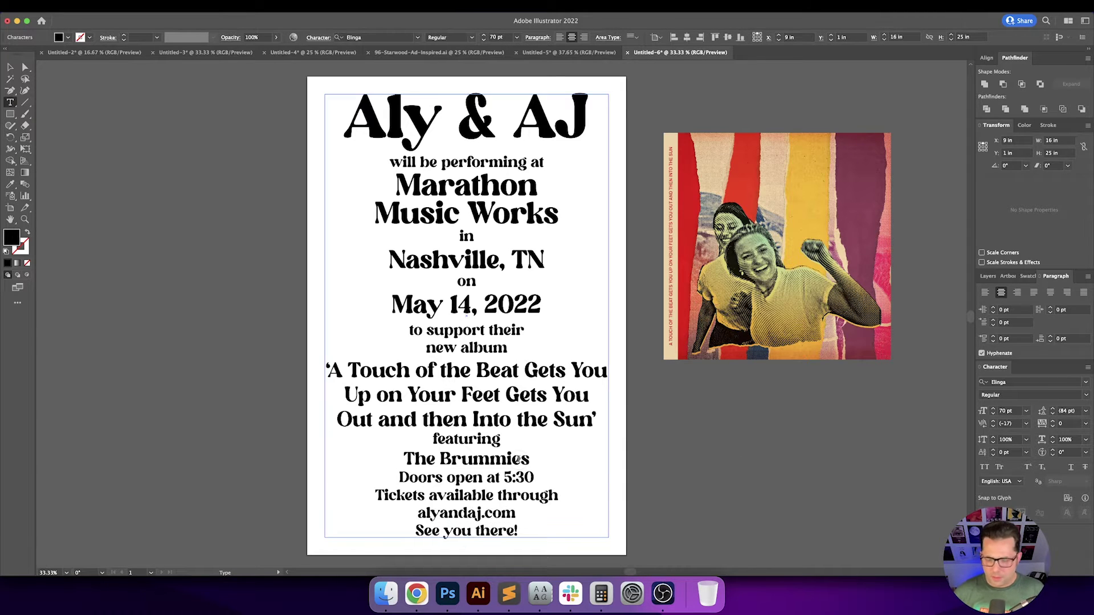
Set the paragraph spacing after "The Brummies" line to 8 pt and finish editing the text.
click(1073, 339)
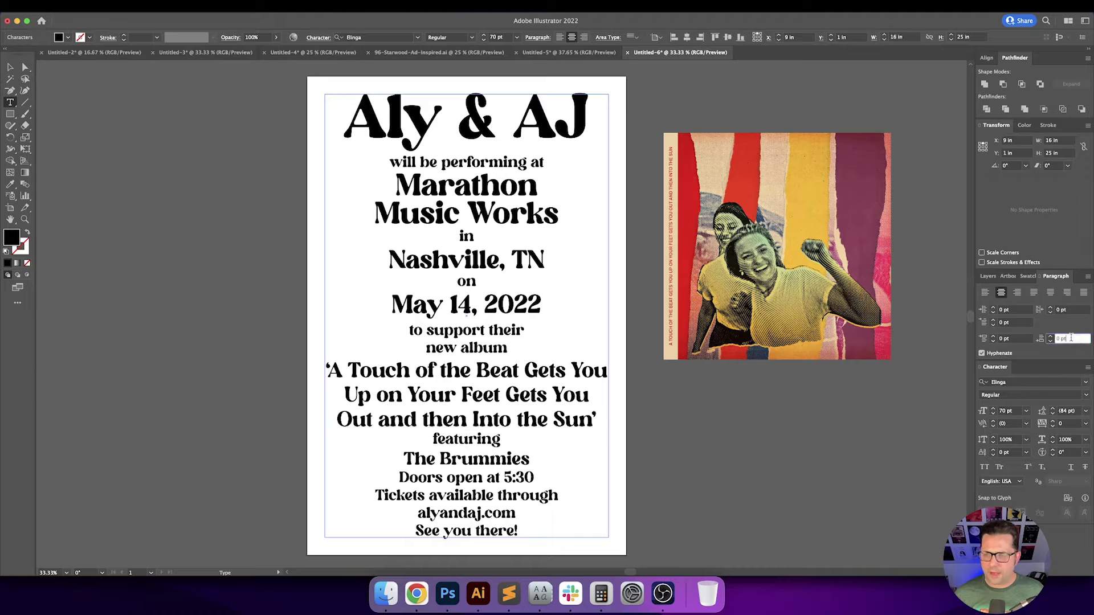
text(6)
key(Return)
key(Up)
key(Up)
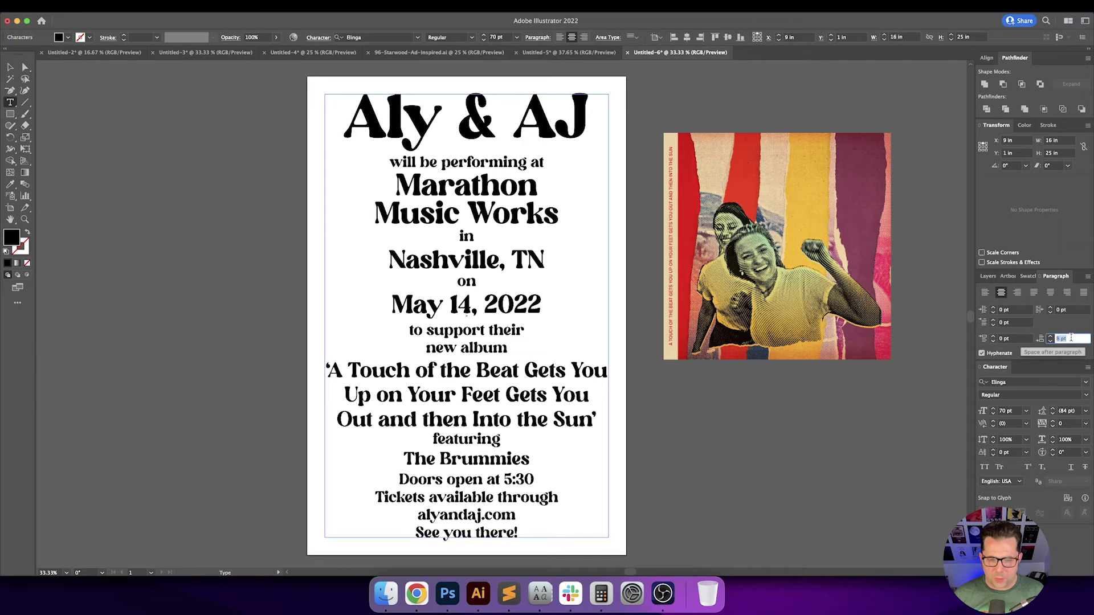
key(Up)
key(Down)
key(Return)
key(Escape)
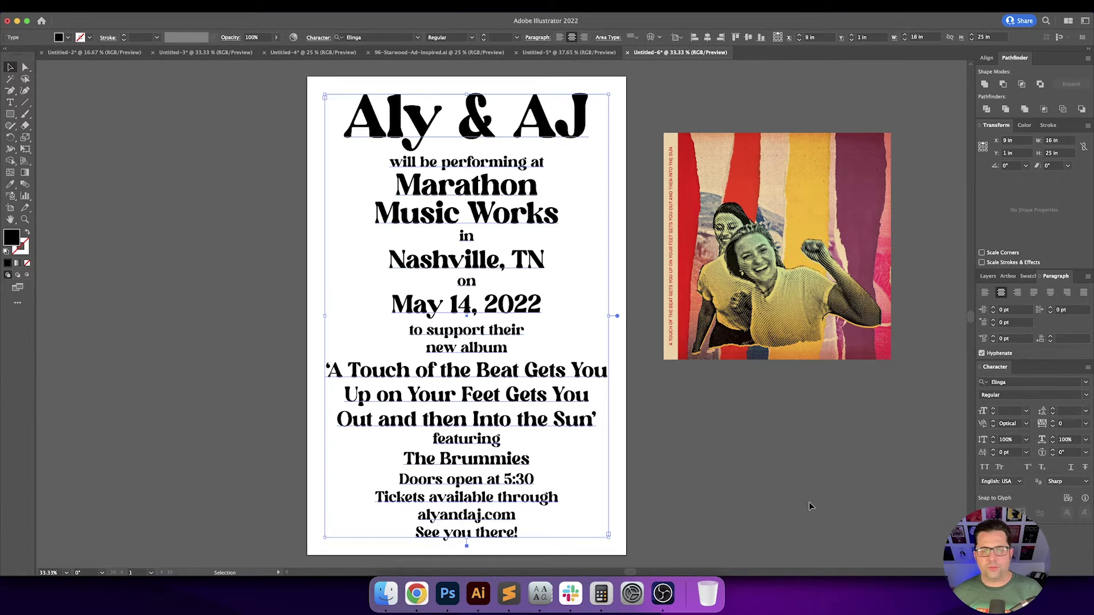
Move the album artwork horizontally farther away from the poster, to about X 32 in.
click(691, 425)
drag(689, 426, 692, 408)
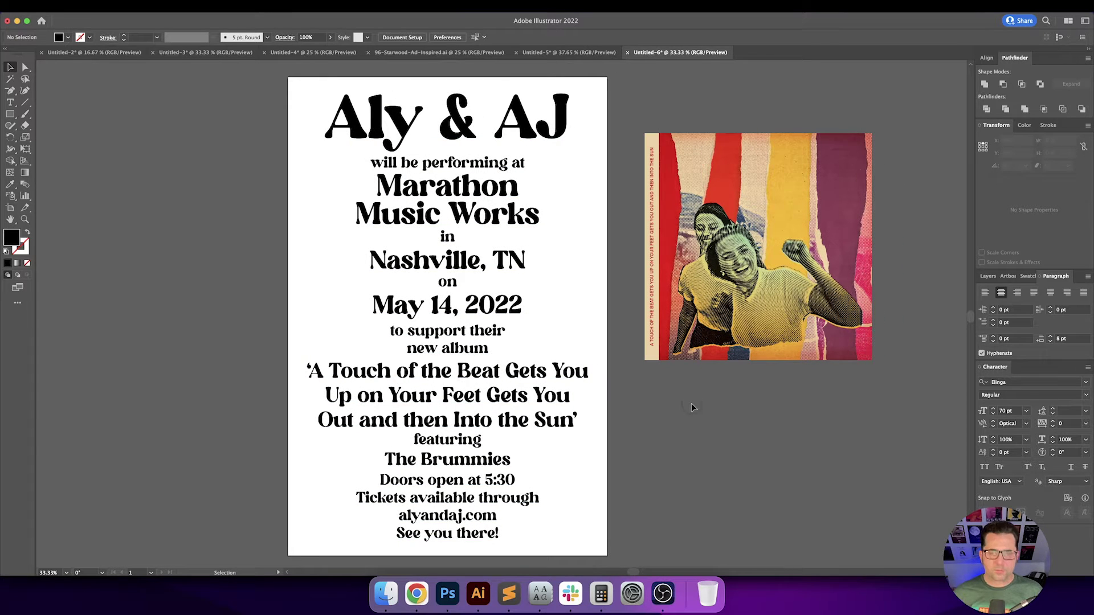
drag(784, 239, 882, 240)
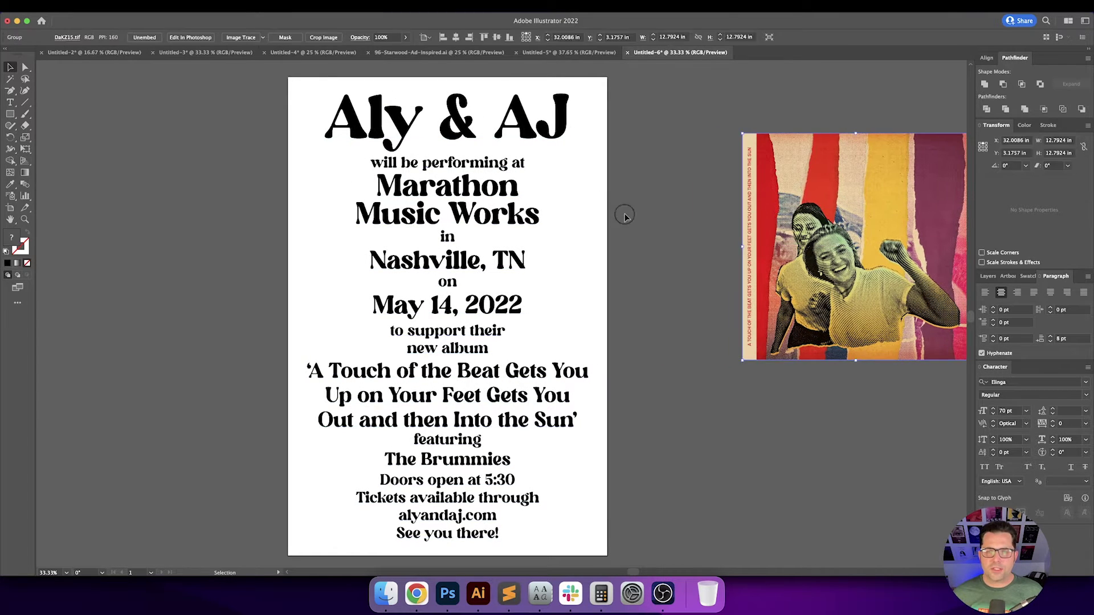
click(627, 216)
drag(644, 237, 579, 233)
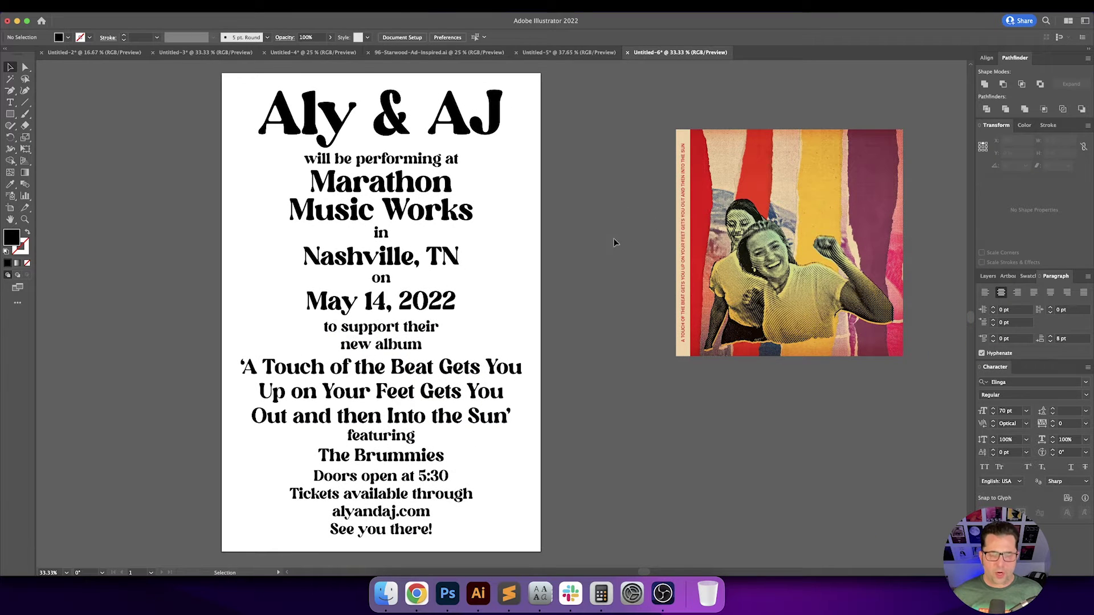
Duplicate the live poster text off the artboard at about X -16.87 in and lock the copy as a backup.
click(410, 232)
scroll(410, 232, left, 5)
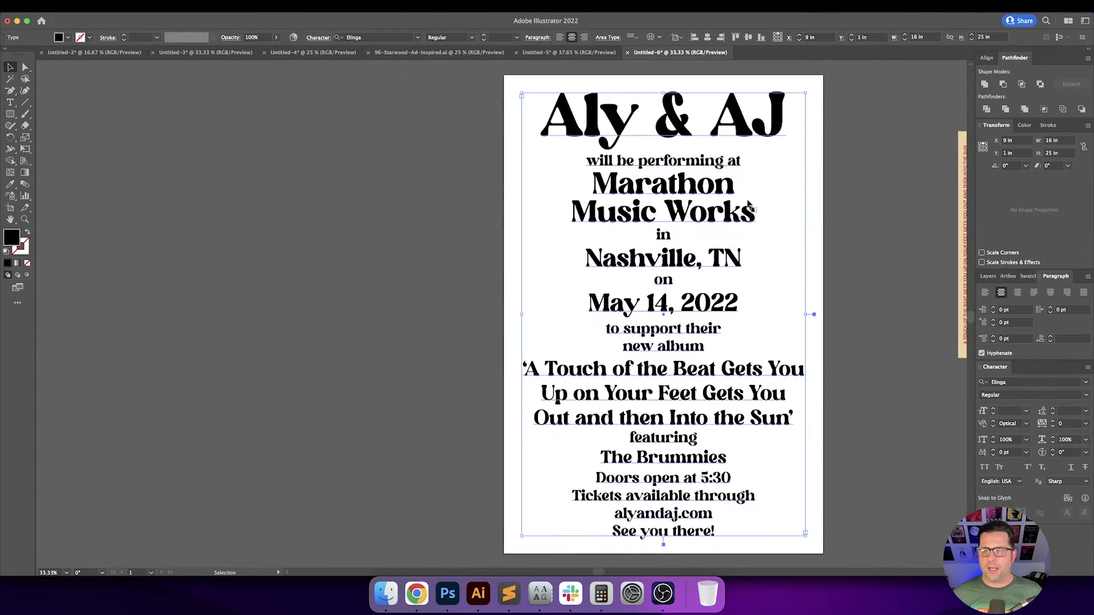
drag(744, 203, 372, 207)
key(super+1)
key(super+2)
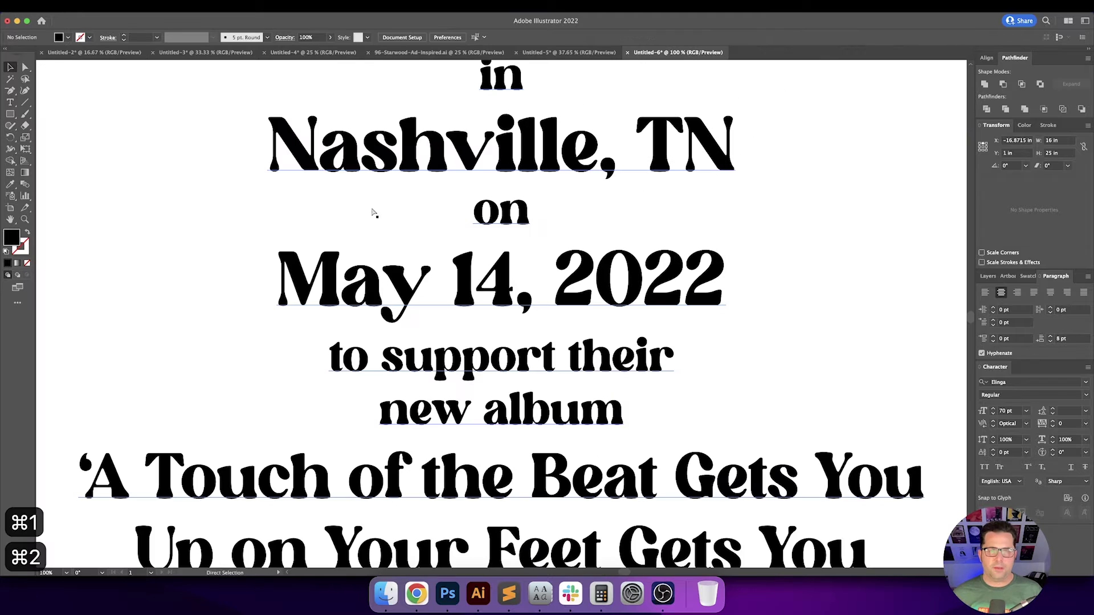
key(super+0)
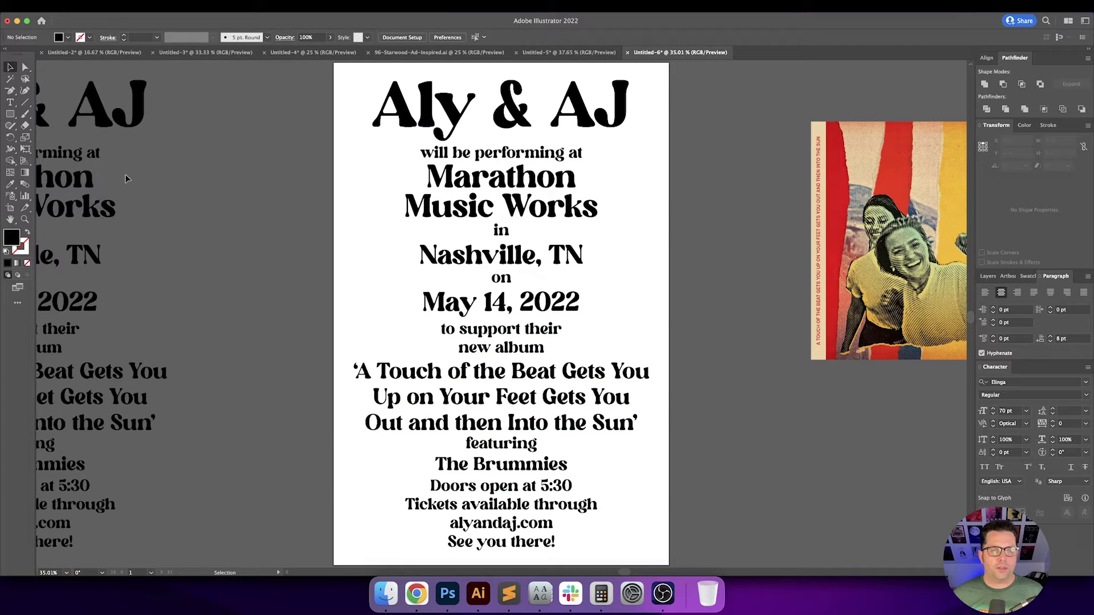
alt+scroll(127, 220, down, 1)
drag(365, 203, 288, 223)
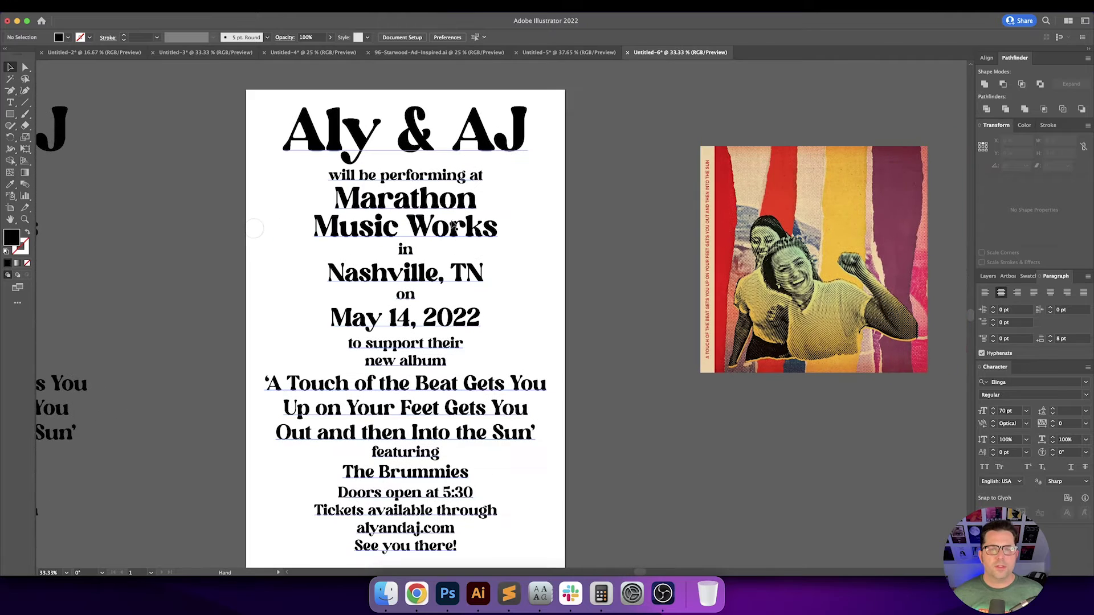
Convert the poster text on the artboard to outlines.
click(398, 225)
drag(537, 224, 552, 217)
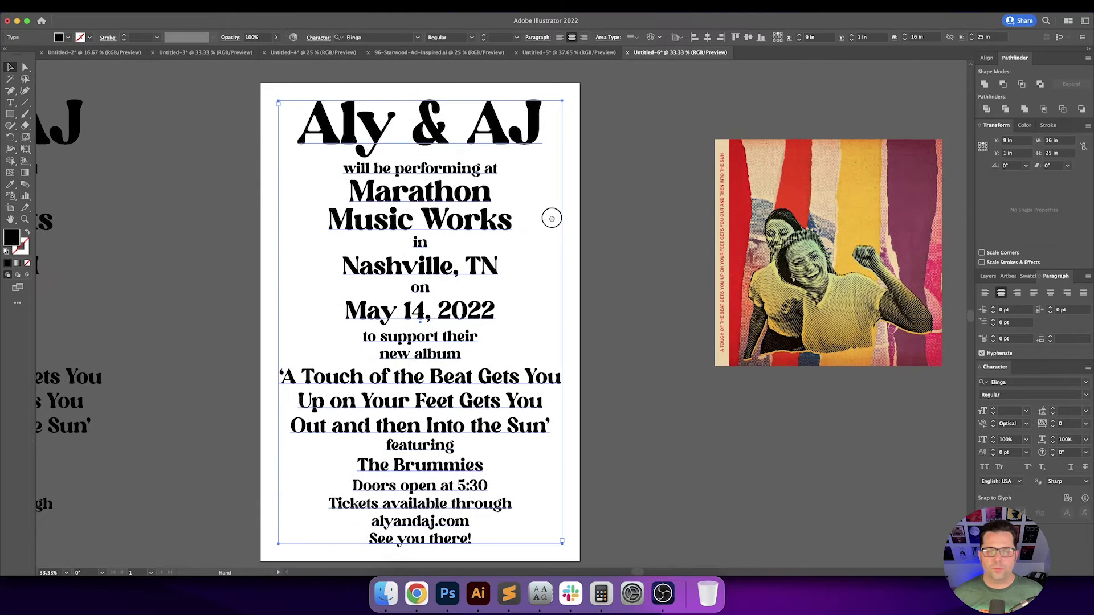
click(602, 223)
drag(621, 224, 549, 224)
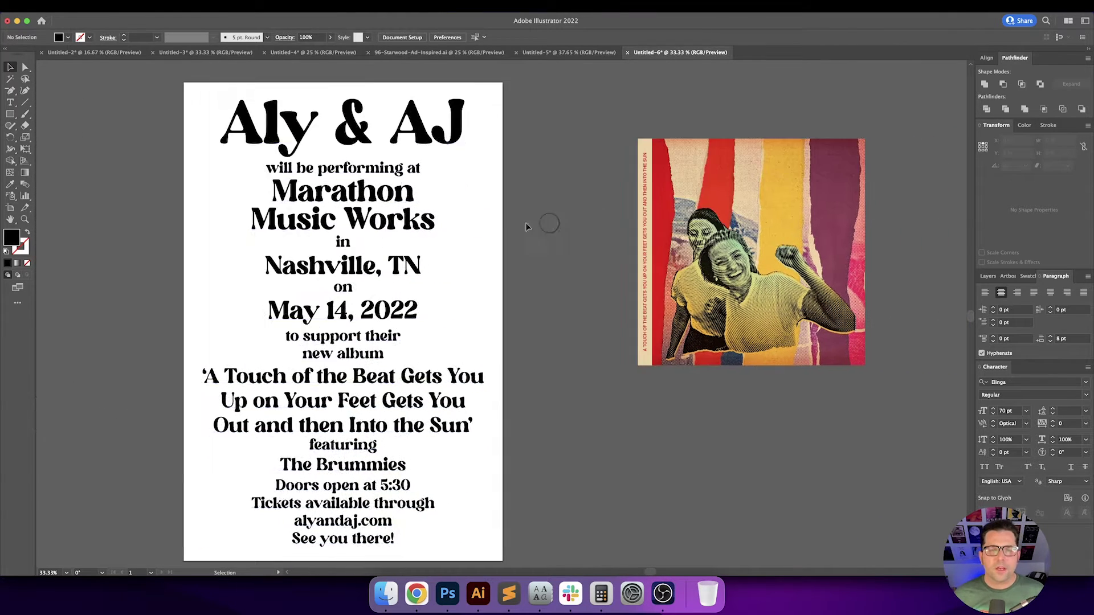
click(363, 221)
key(super+shift+o)
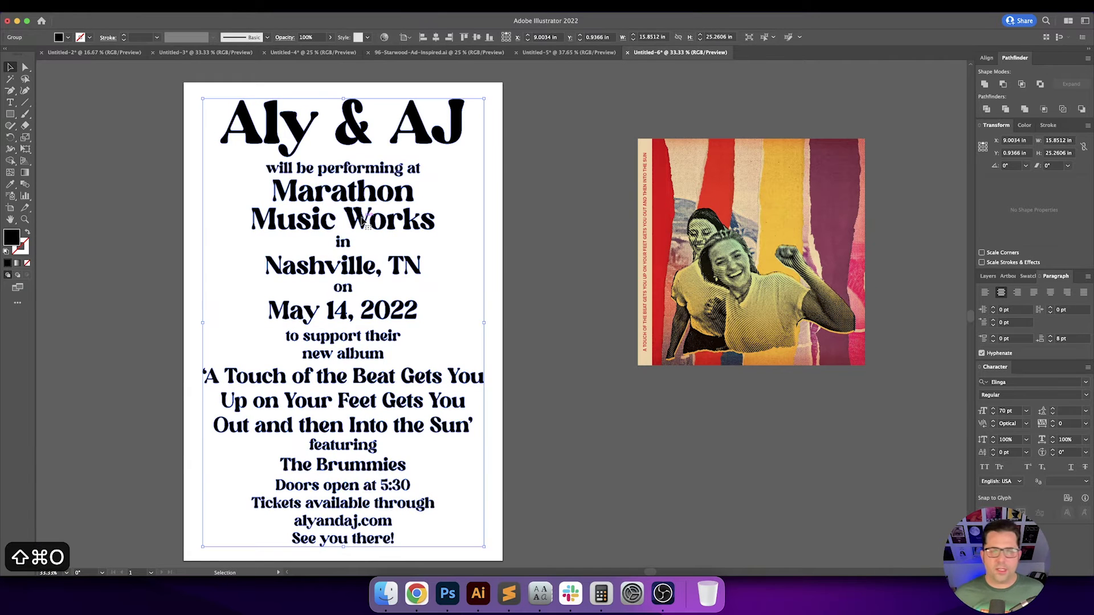
Position the outlined text group by its center reference point at X 9 in and Y 13.5 in.
click(983, 147)
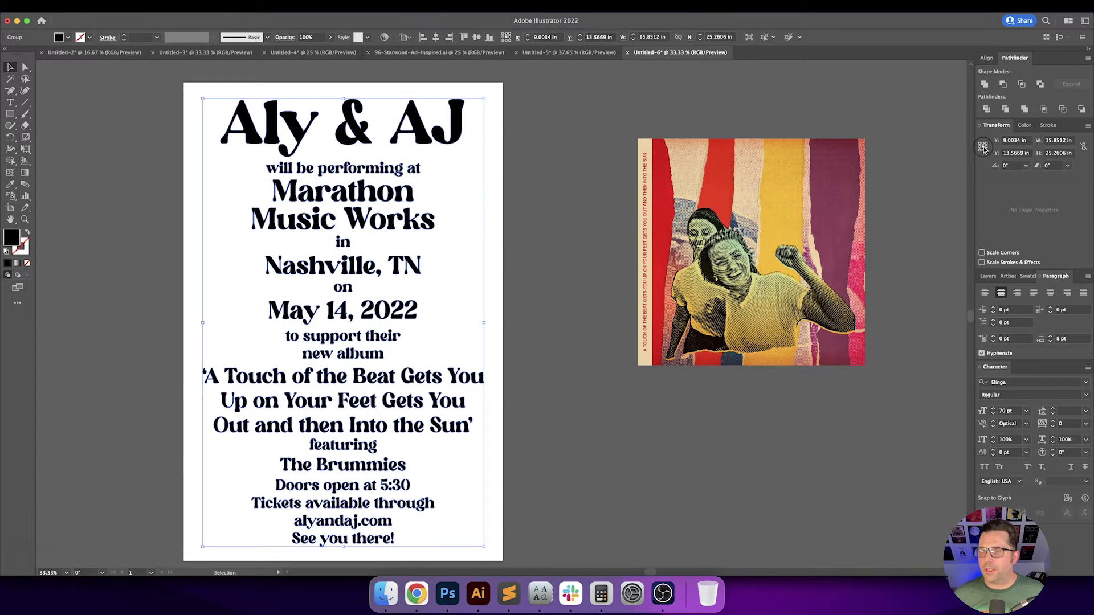
click(1020, 141)
text(9)
key(Tab)
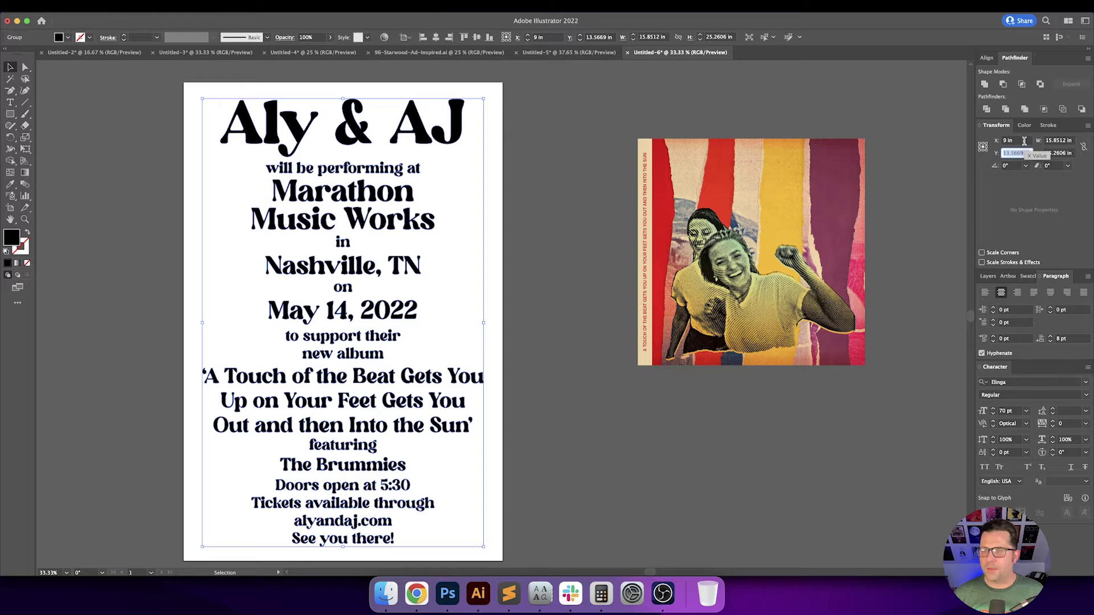
text(13.5)
key(Return)
key(Tab)
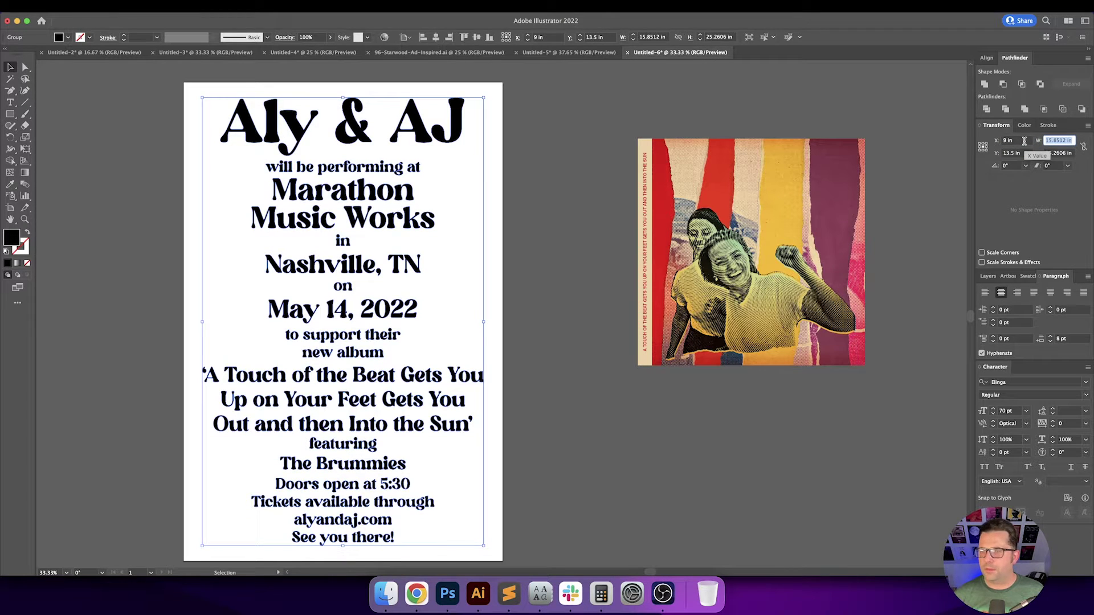
Set the outlined text group's width to 16 in and height to 25 in, and deselect it.
text(16)
key(Return)
click(1051, 154)
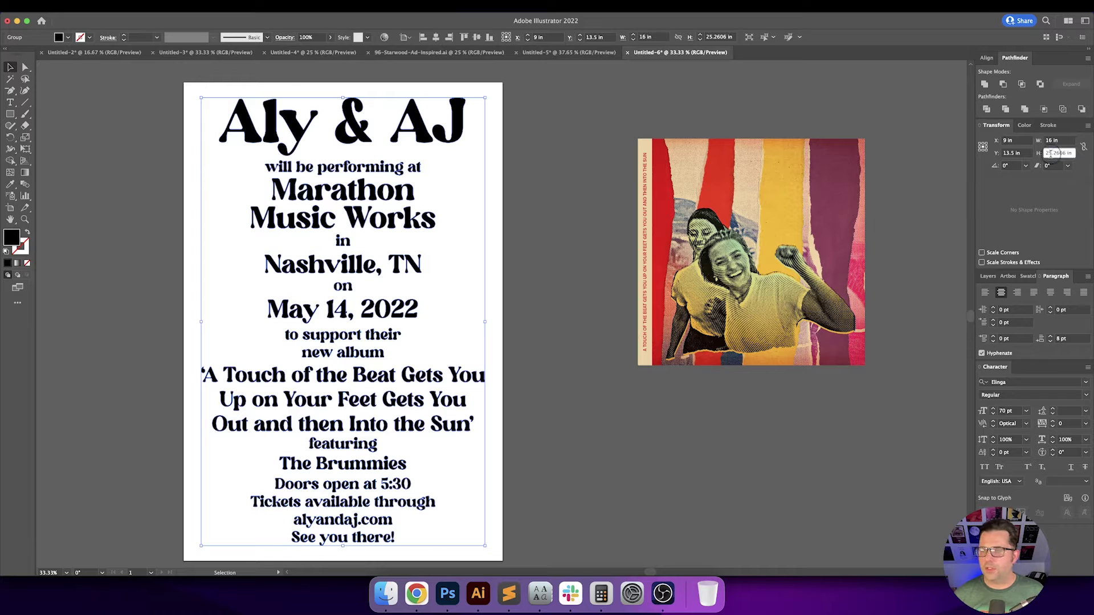
text(25.25)
key(Return)
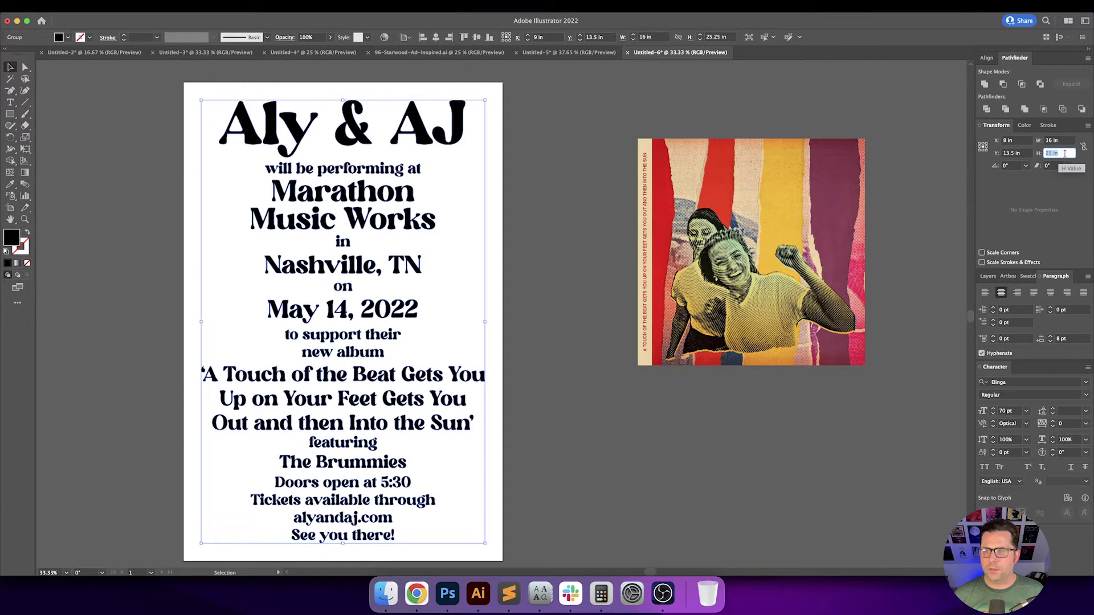
click(569, 403)
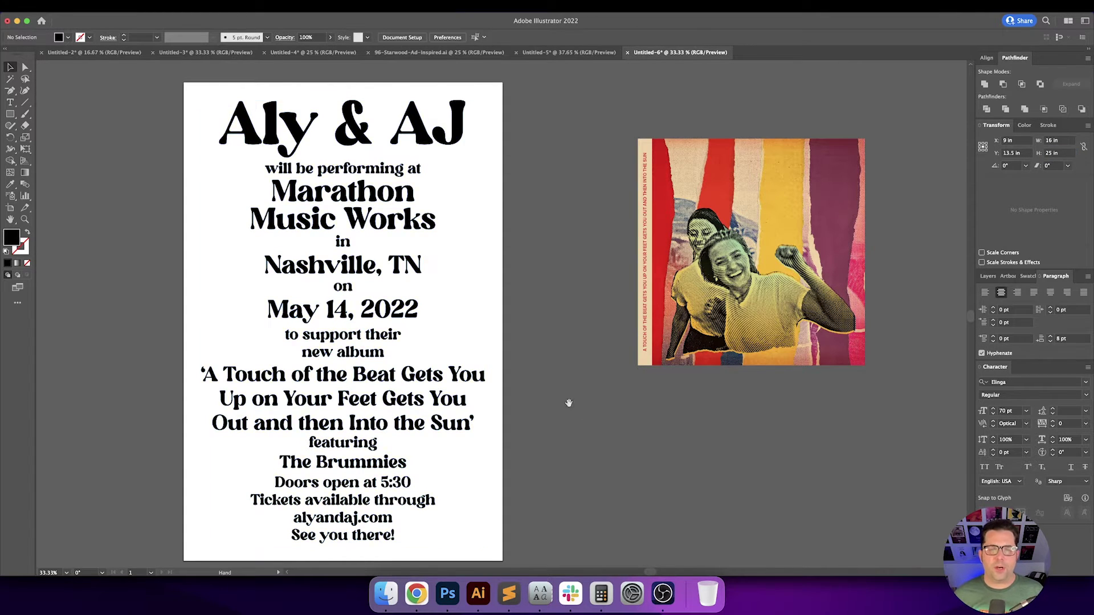
drag(569, 403, 586, 406)
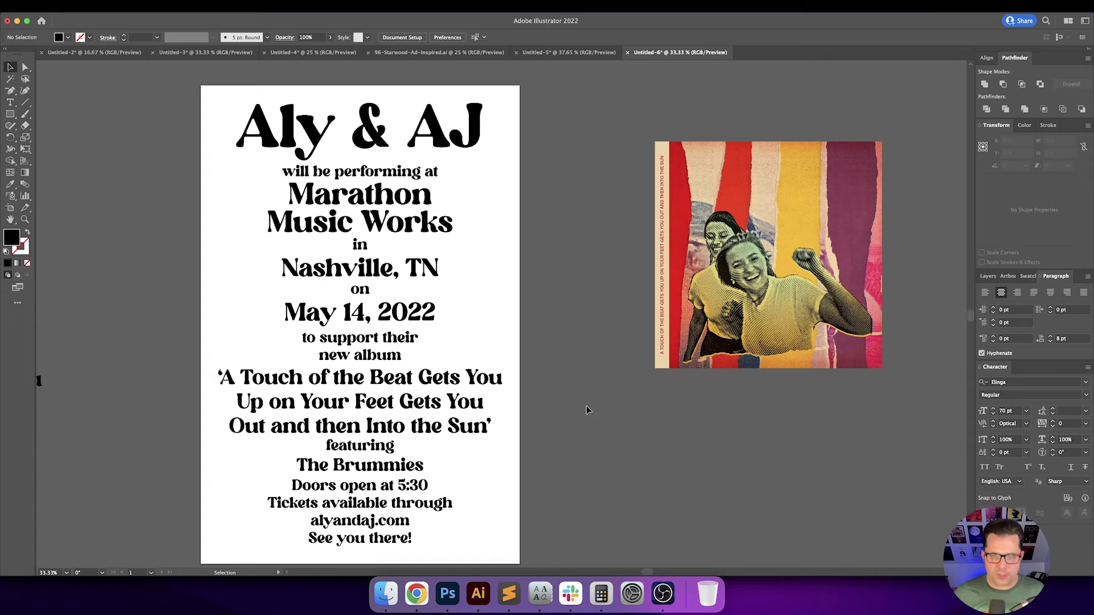
Ungroup the outlined poster text and check that the "Aly & AJ" title can be selected separately.
click(416, 255)
key(super+shift+g)
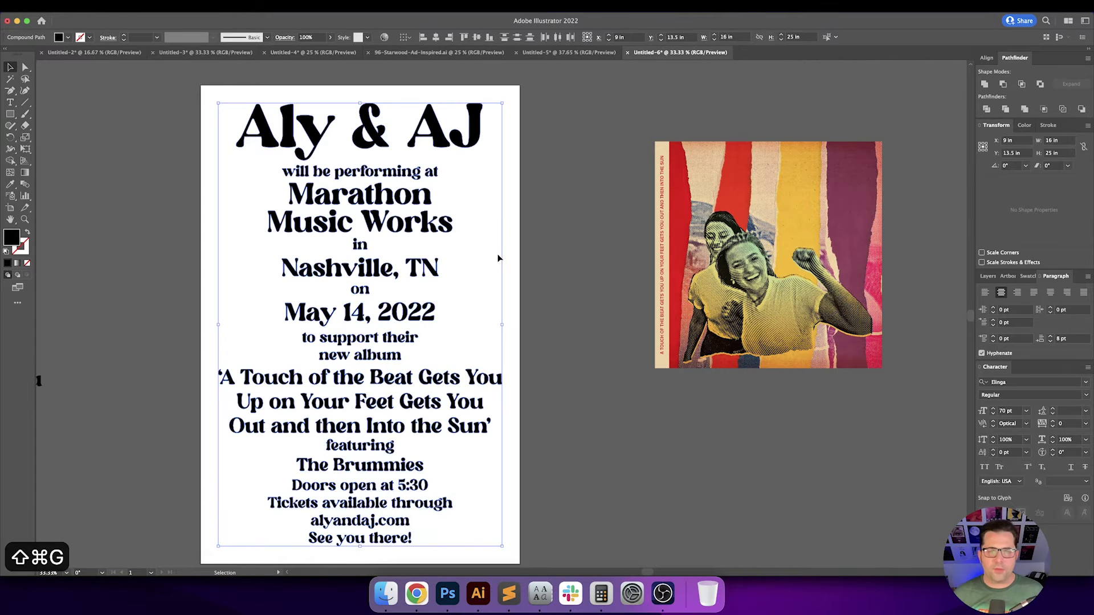
click(498, 258)
scroll(502, 254, right, 3)
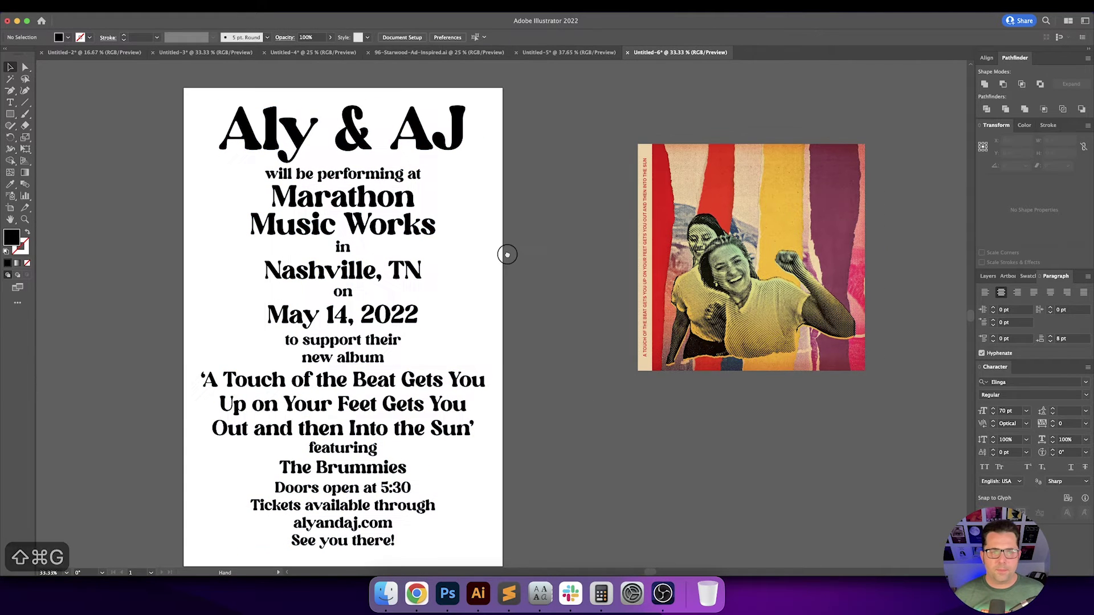
click(481, 134)
scroll(481, 138, right, 5)
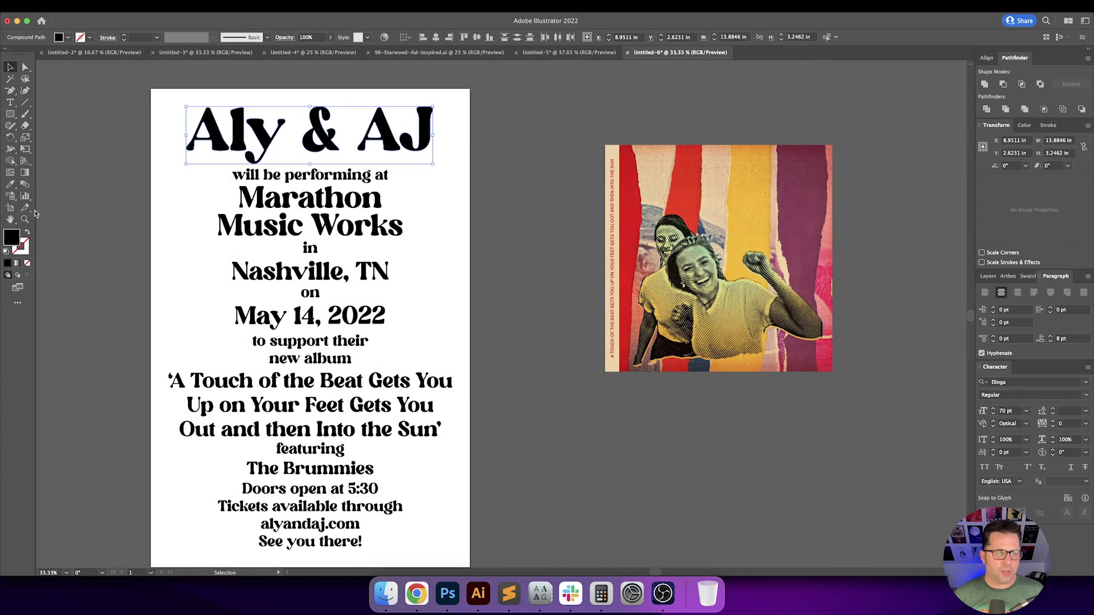
click(114, 192)
Draw a black 18 x 27 in rectangle covering the whole artboard, extending its lower edge to the artboard's edge.
click(25, 114)
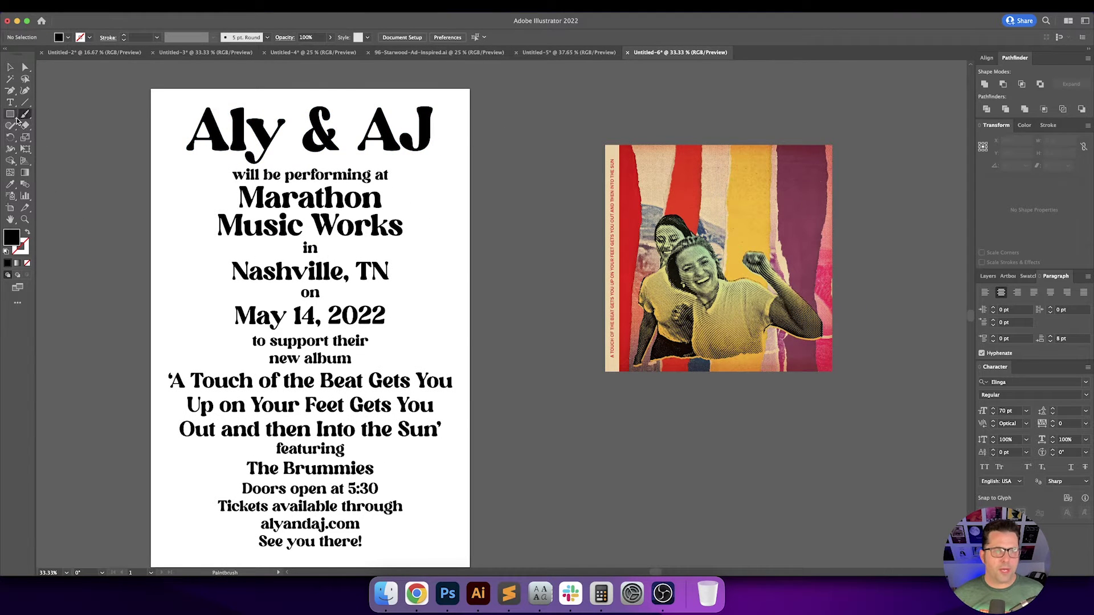
click(16, 117)
drag(149, 87, 470, 489)
scroll(470, 493, down, 2)
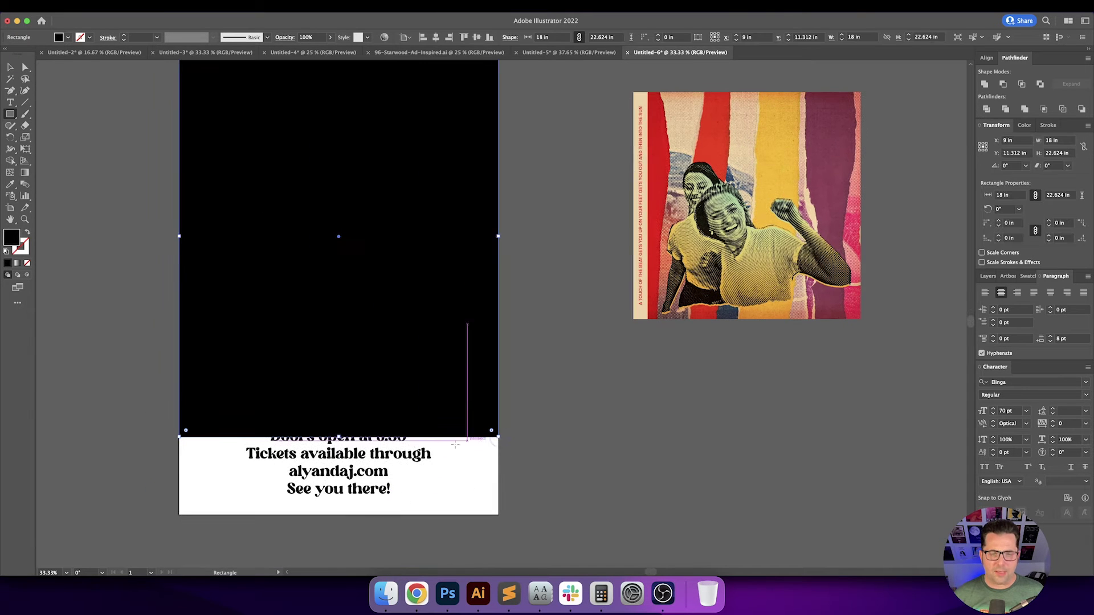
key(v)
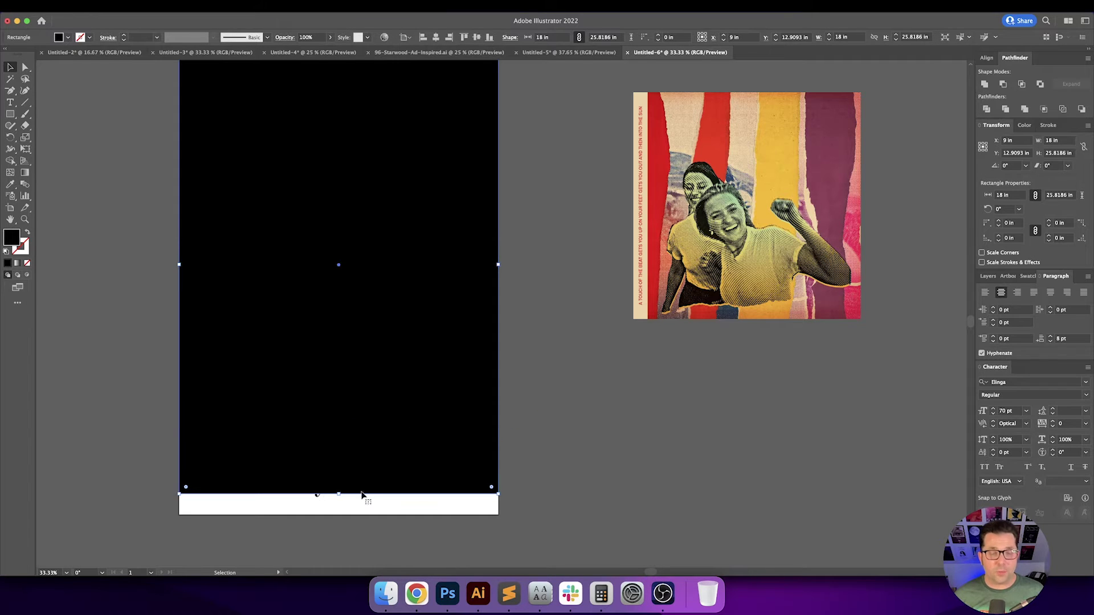
drag(339, 495, 338, 519)
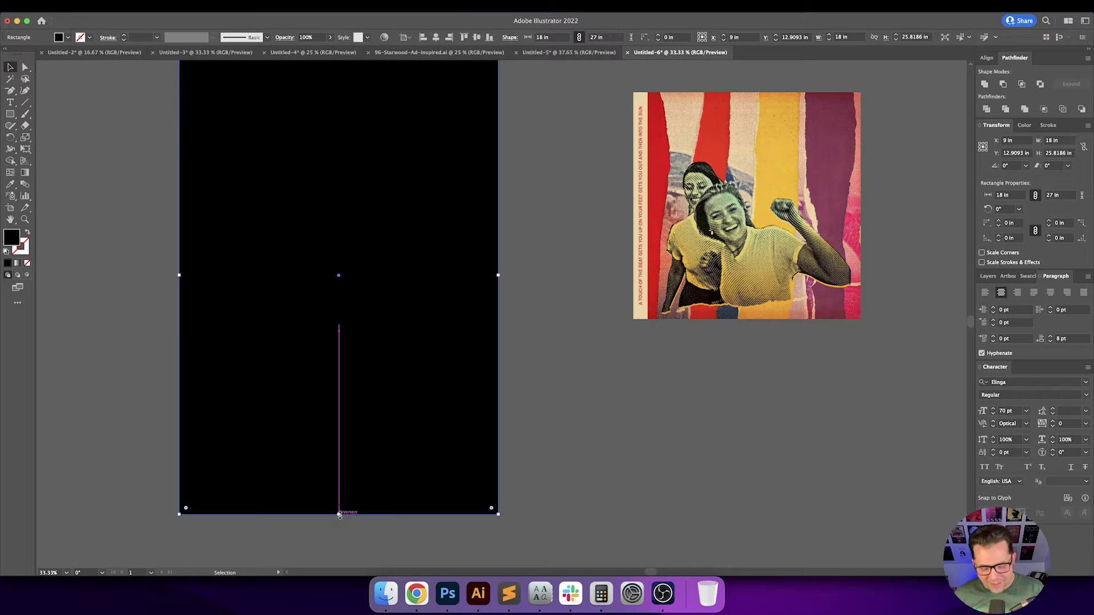
Fill the black rectangle with the cream color sampled from the album artwork's side strip and send it behind the text.
key(i)
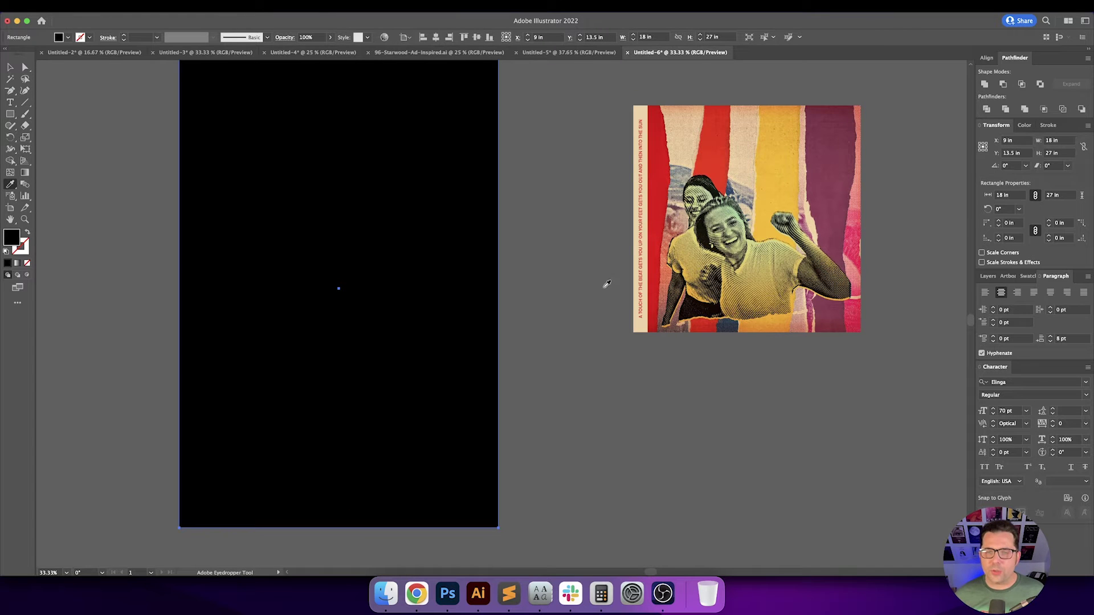
click(650, 109)
key(v)
key(shift+super+bracketleft)
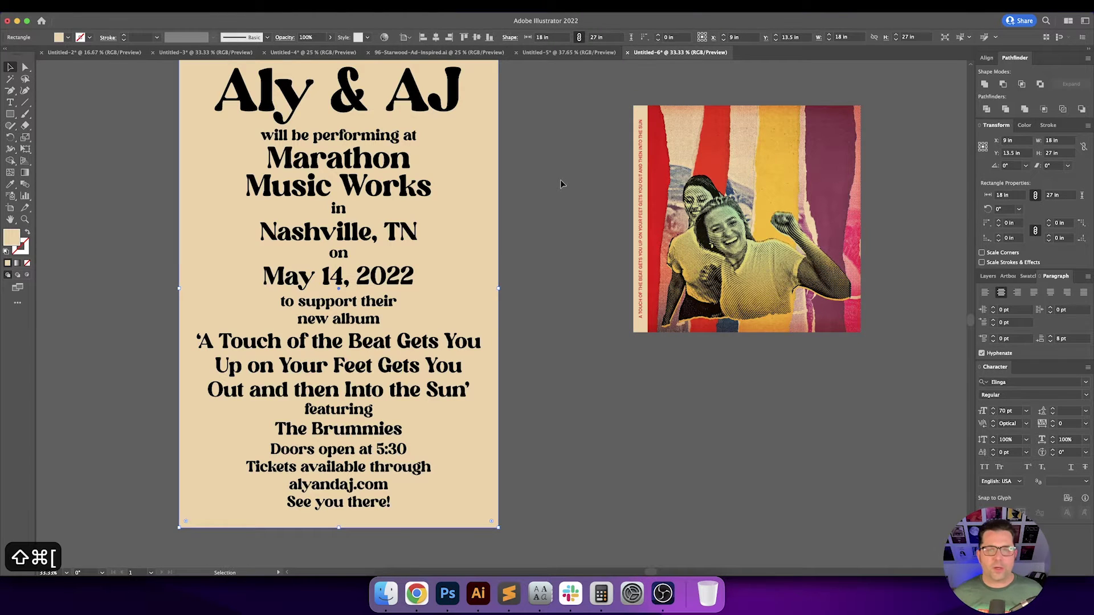
Lock the cream background rectangle in place.
click(559, 180)
scroll(413, 107, up, 2)
click(412, 108)
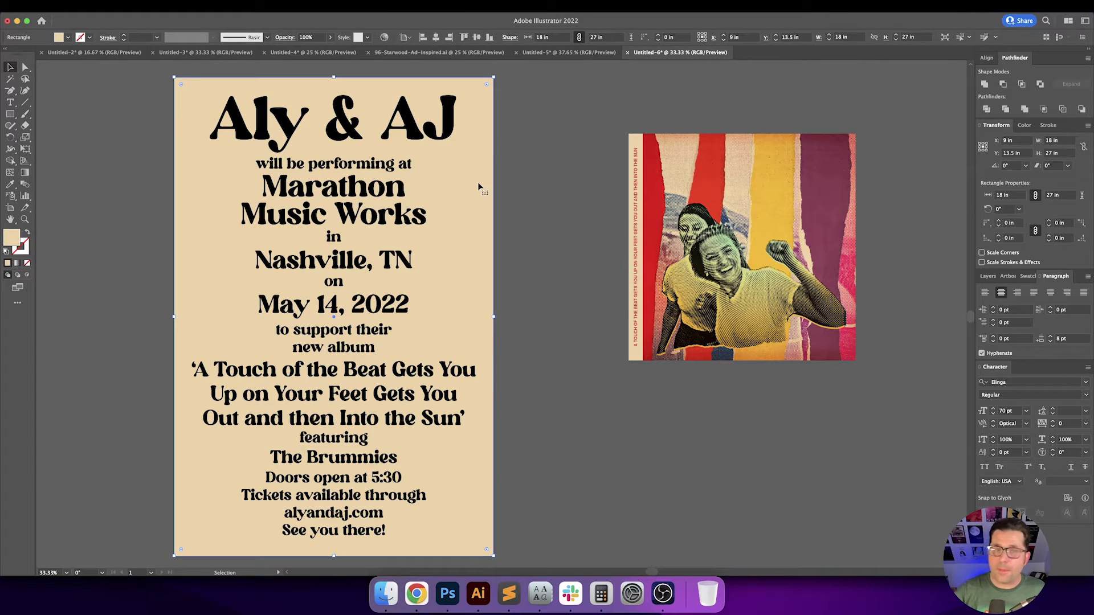
key(super+2)
Recolor the "Aly & AJ" title with the dark purple sampled from the album artwork's purple stripe, and deselect it.
drag(453, 99, 210, 144)
key(i)
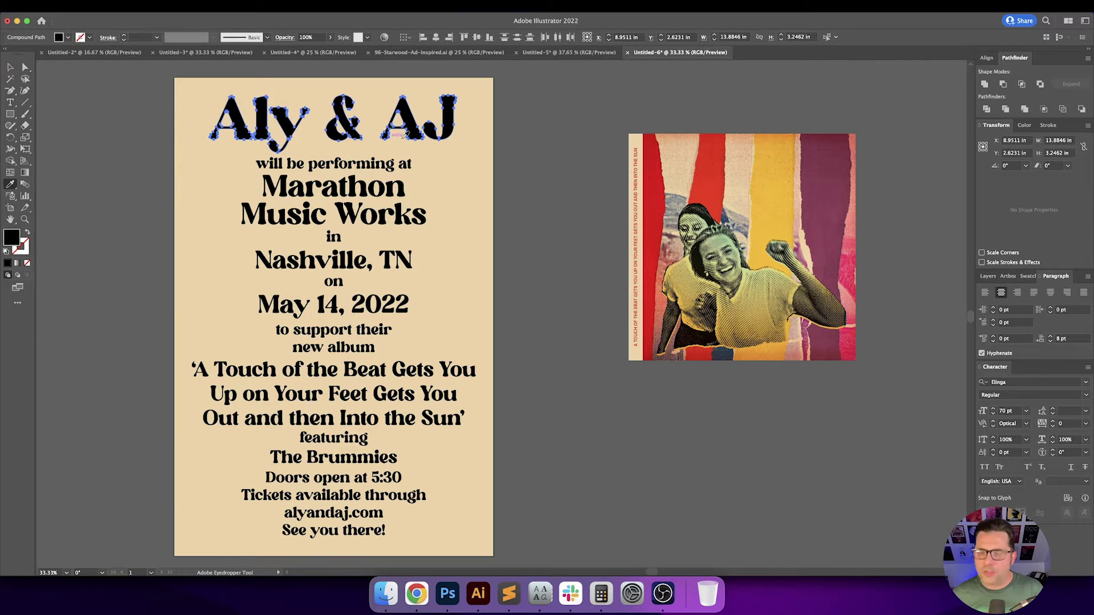
click(848, 139)
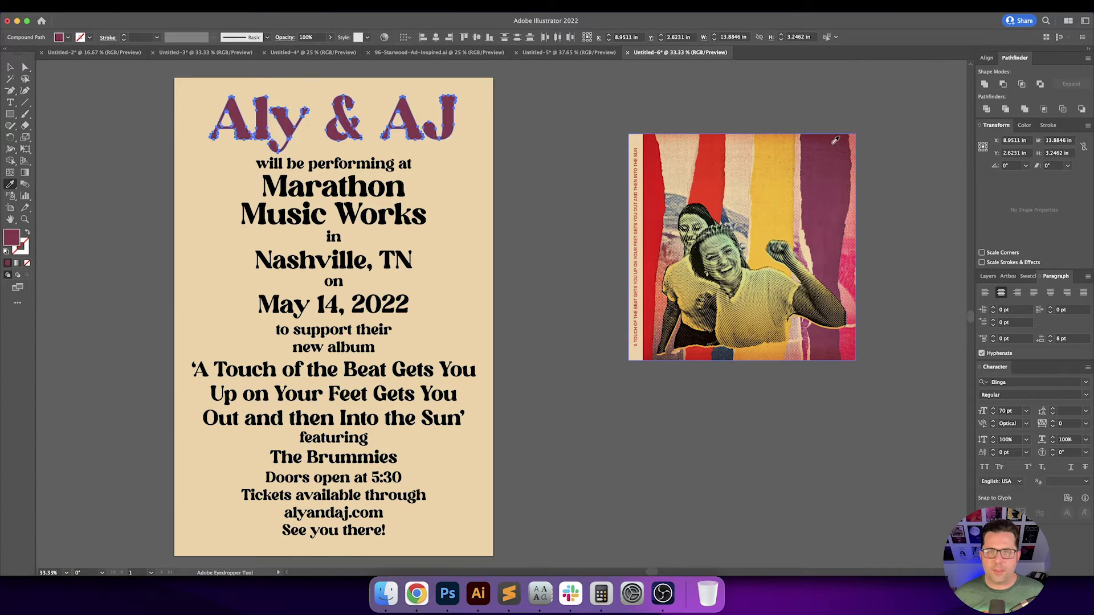
key(v)
click(547, 199)
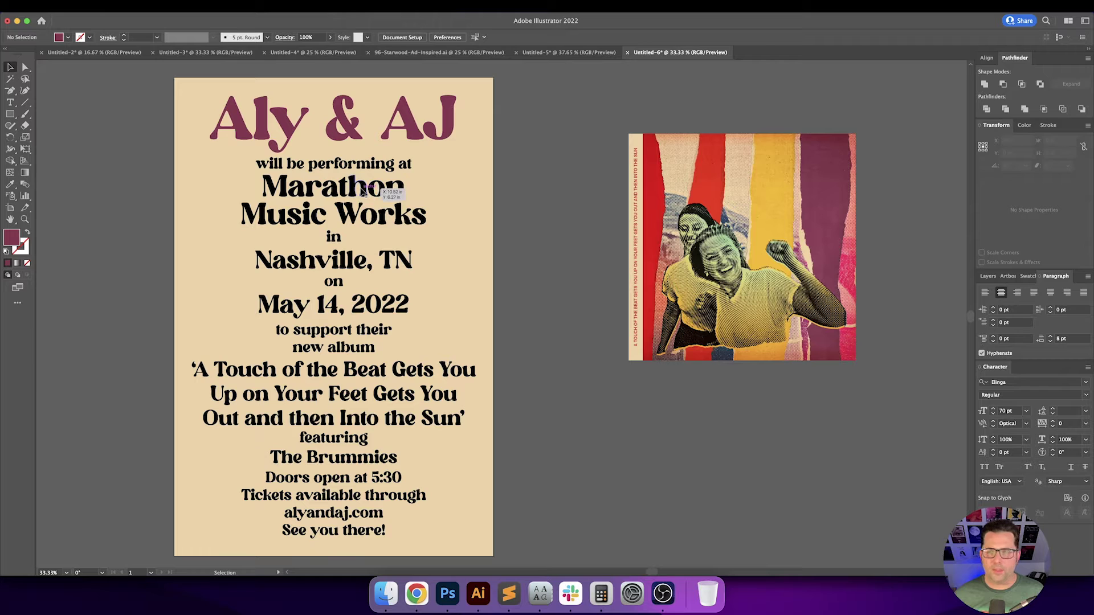
Group the outlined letters of the two-line "Marathon Music Works" text.
click(327, 193)
click(213, 181)
drag(212, 181, 456, 221)
key(super+g)
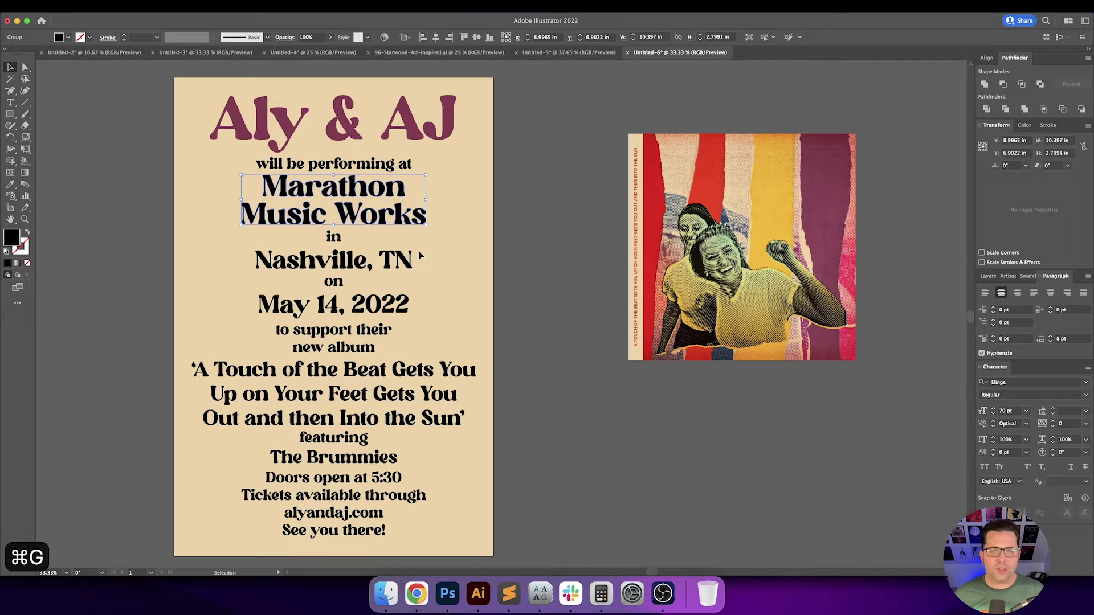
Group the "Nashville, TN" letters and the "May 14, 2022" characters as two separate groups.
drag(412, 255, 436, 327)
key(super+g)
click(229, 285)
key(super+g)
click(436, 330)
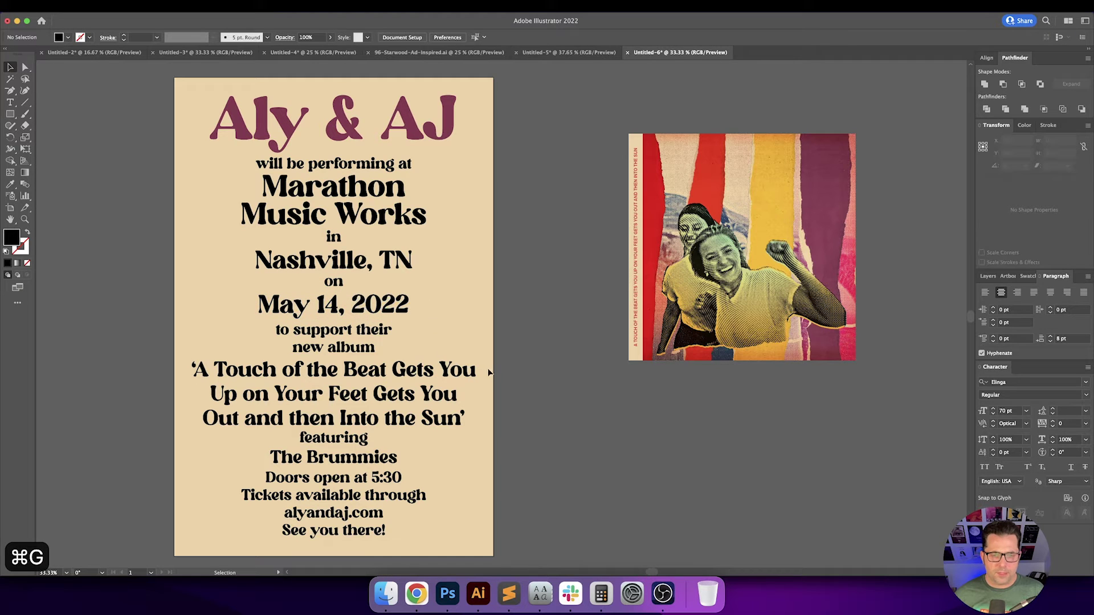
Group the three-line album title and the "The Brummies" line as two separate groups.
drag(295, 402, 153, 424)
key(super+g)
click(223, 456)
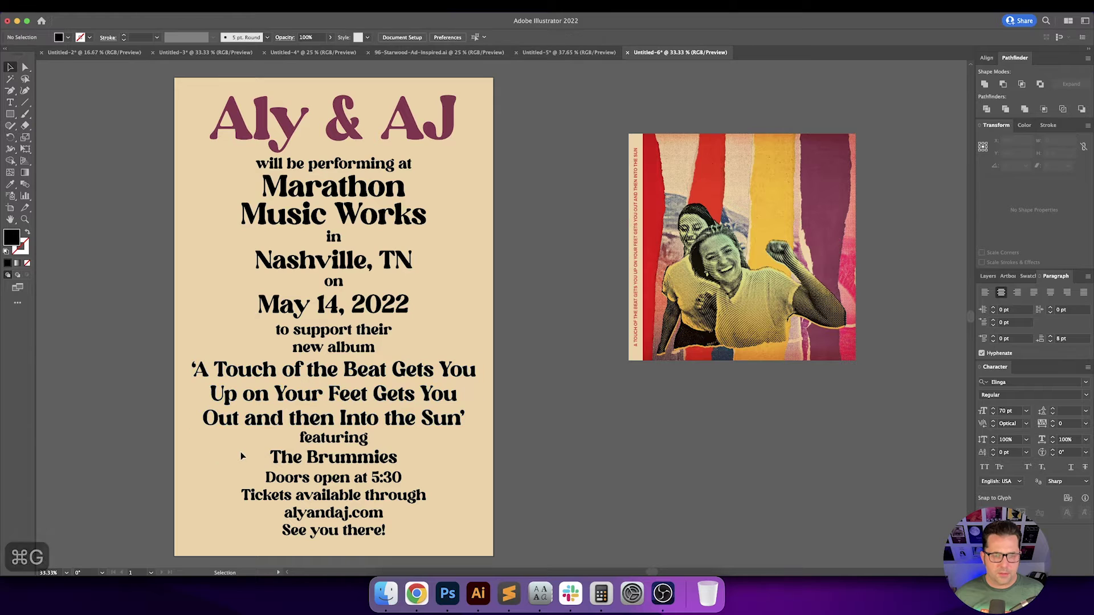
drag(318, 458, 433, 463)
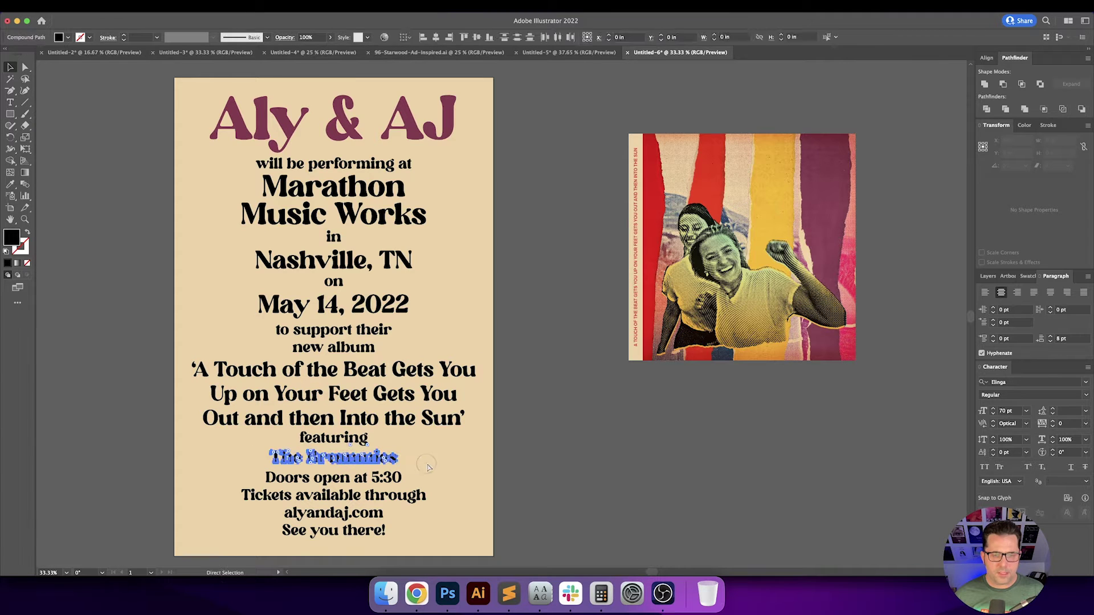
key(super+g)
scroll(445, 488, up, 1)
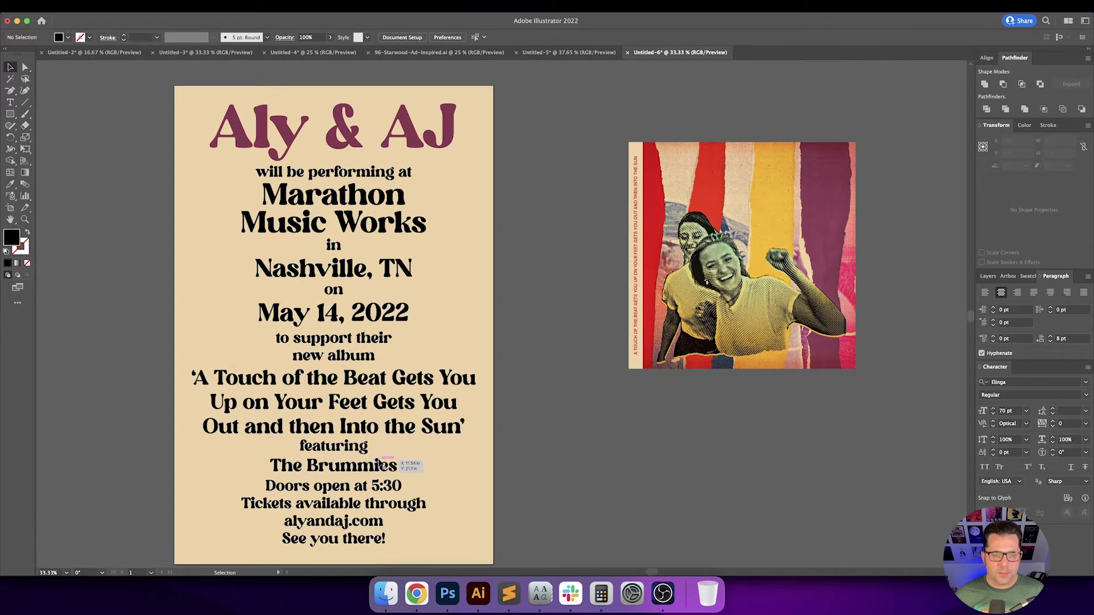
Recolor the venue, city, date, album title and "The Brummies" groups with the "Aly & AJ" title's purple, and deselect them.
shift+click(399, 430)
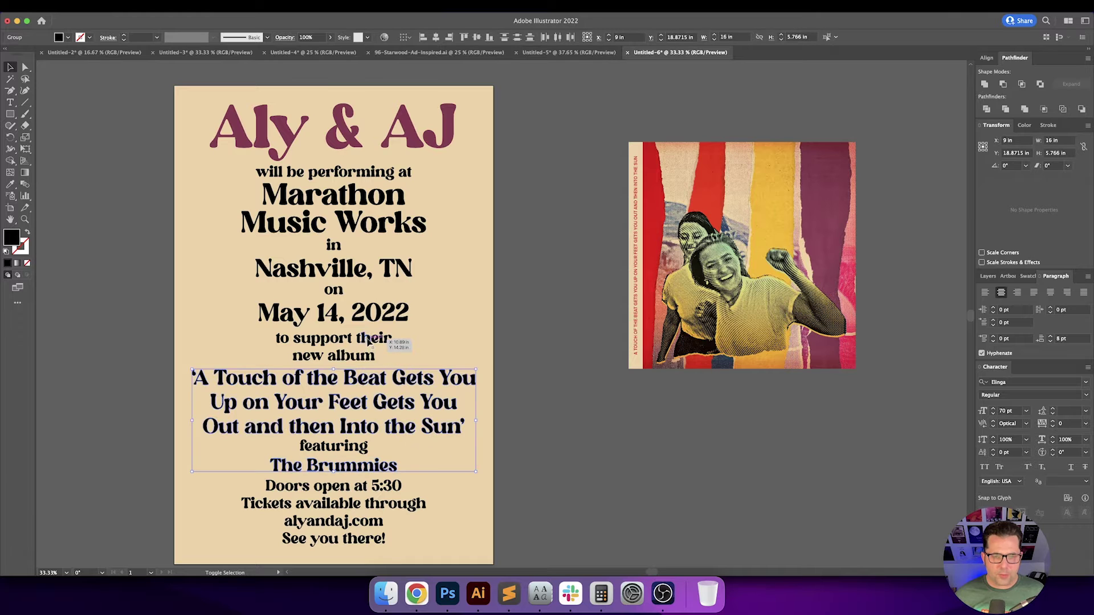
shift+click(370, 319)
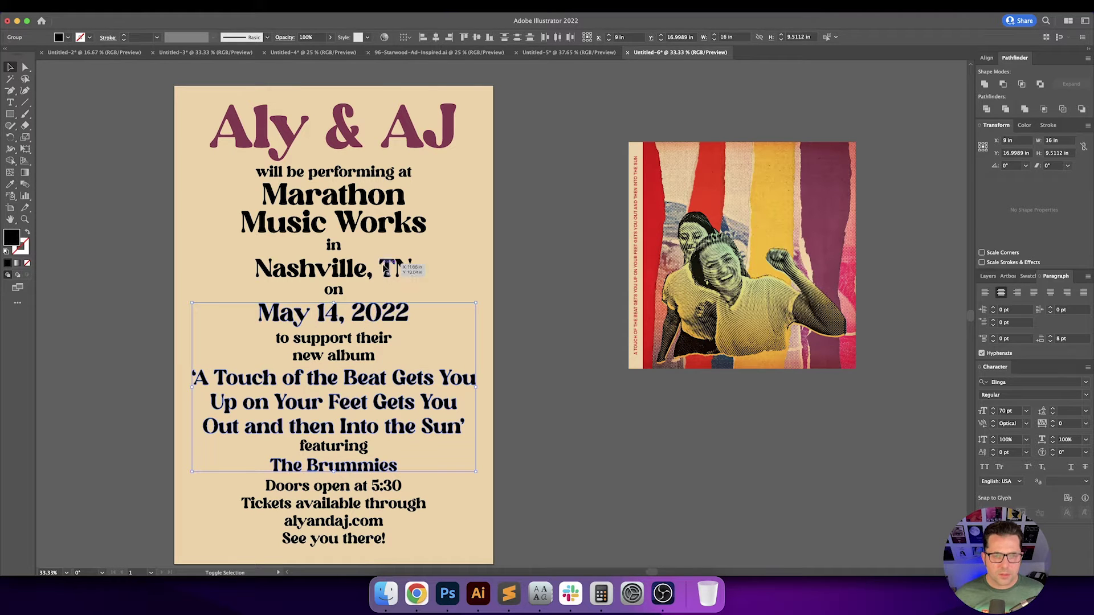
shift+click(393, 269)
shift+click(389, 219)
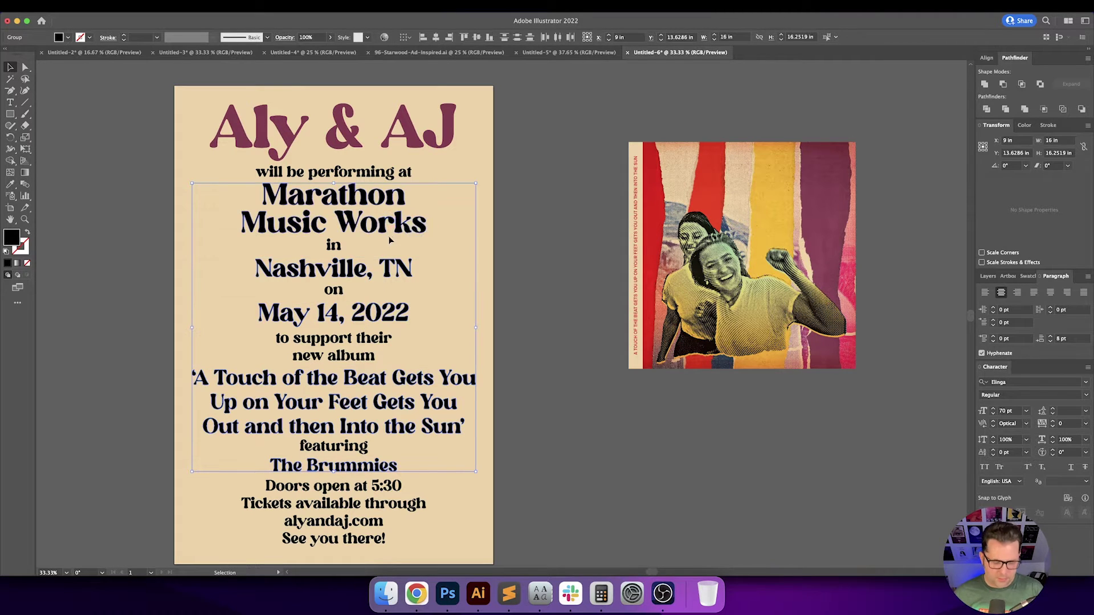
key(i)
click(410, 124)
key(super+shift+a)
key(v)
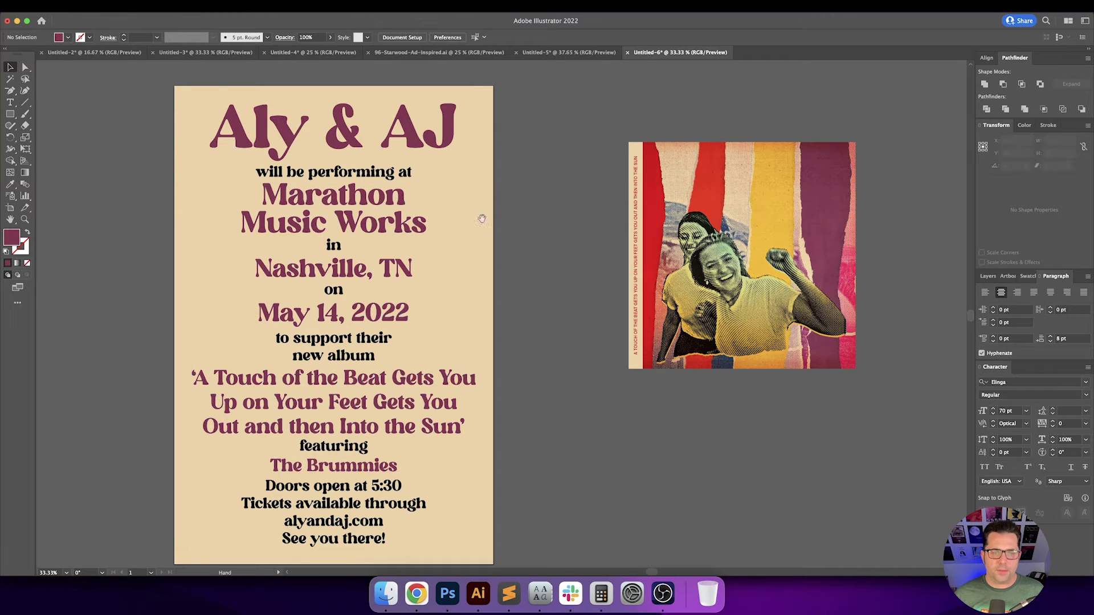
Group the outlined letters of "will be performing at", "in" and "on" as three separate groups.
scroll(481, 211, down, 1)
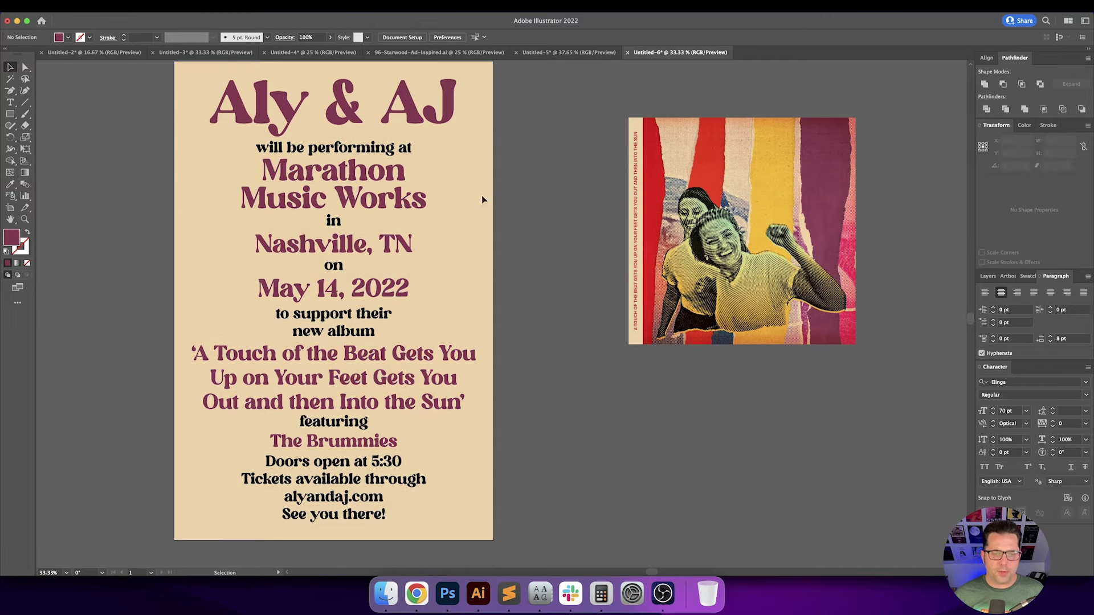
drag(252, 143, 423, 157)
key(super+g)
click(332, 222)
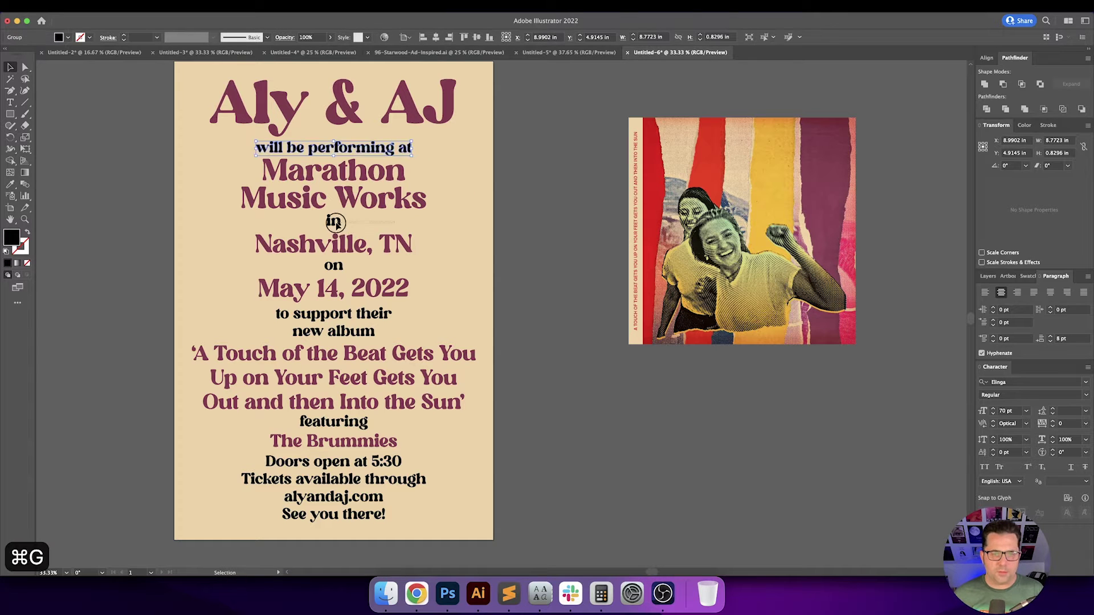
key(super+g)
click(334, 266)
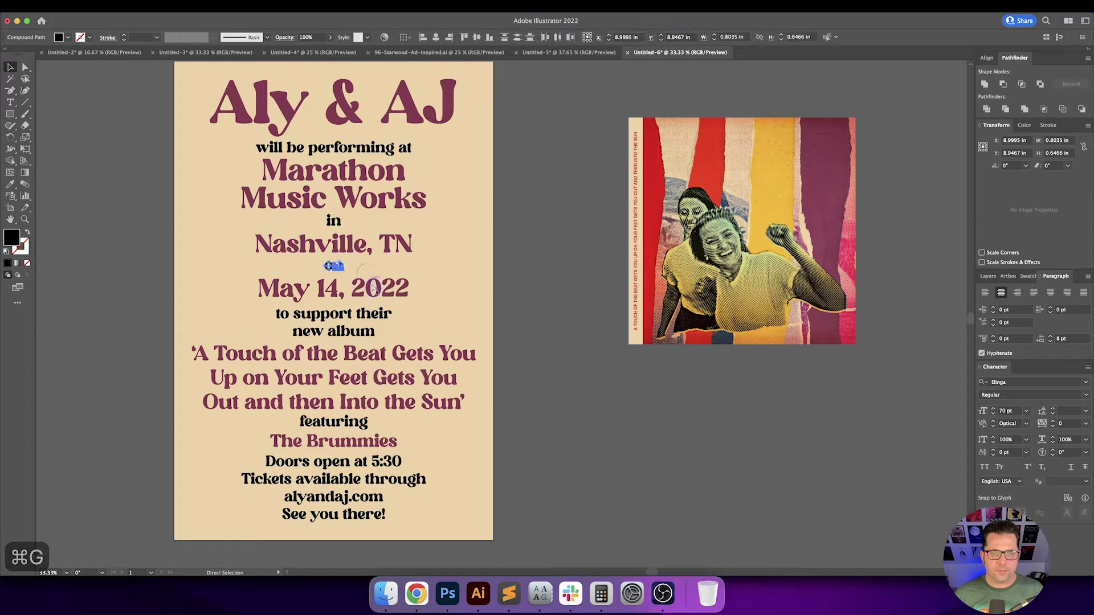
key(super+g)
Make separate groups of "to support their new album", "featuring", and the four closing lines from "Doors open at 5:30" to "See you there!".
click(297, 332)
key(super+g)
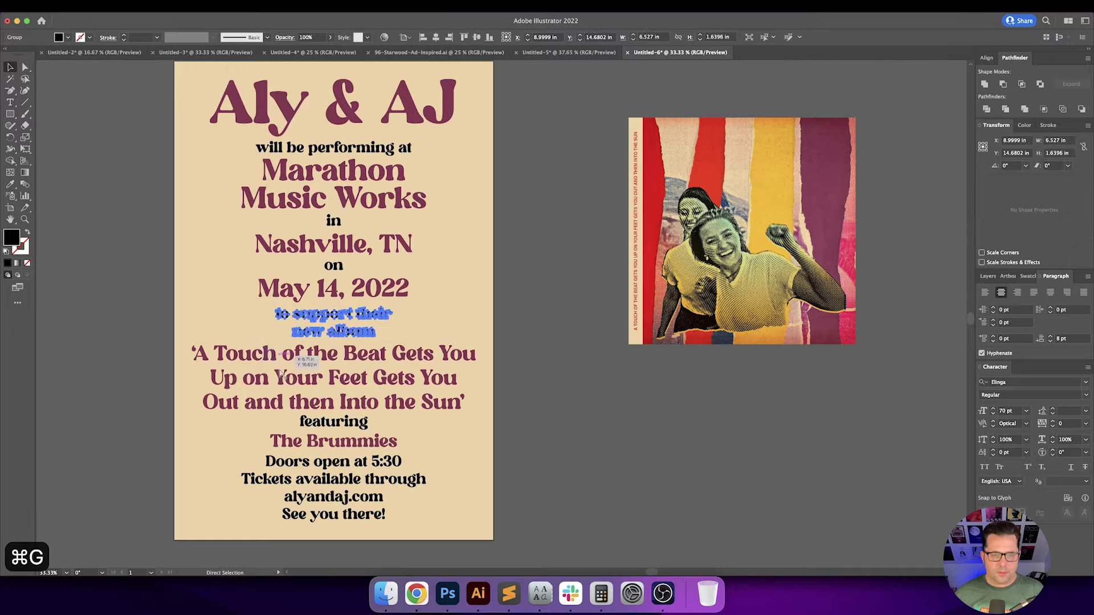
click(363, 424)
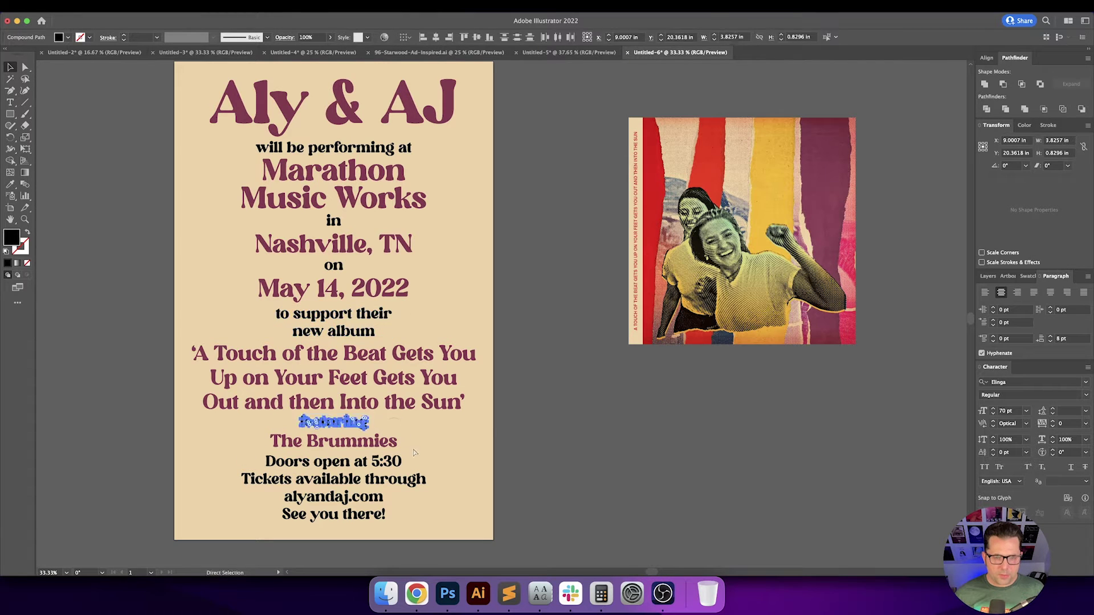
key(super+g)
drag(195, 529, 447, 458)
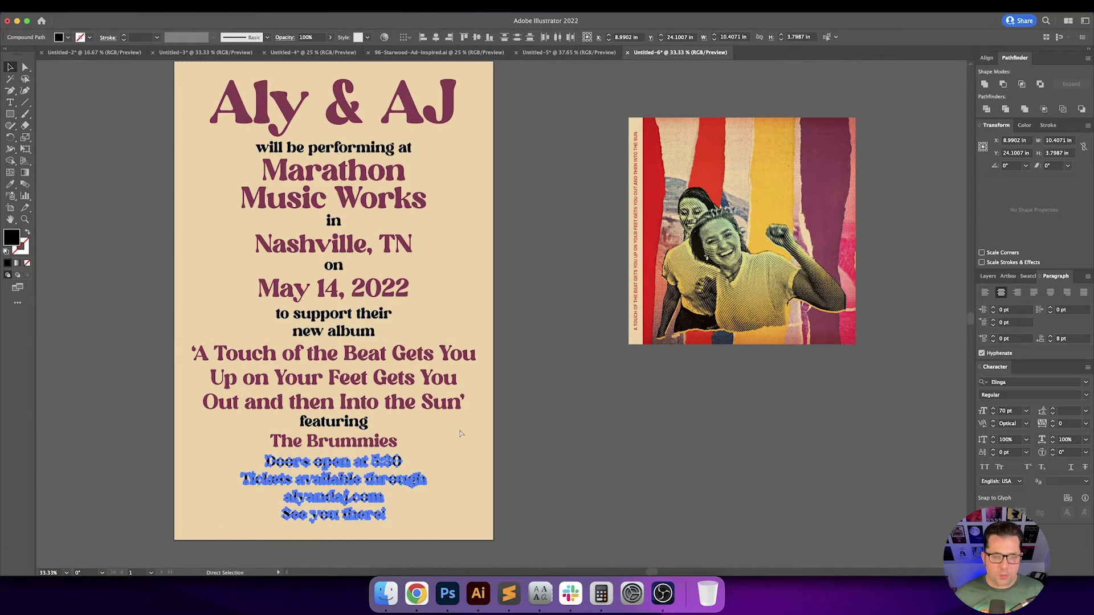
key(super+g)
Fill all the black supporting text groups with the bright red sampled from the album artwork's middle red stripe.
shift+click(358, 422)
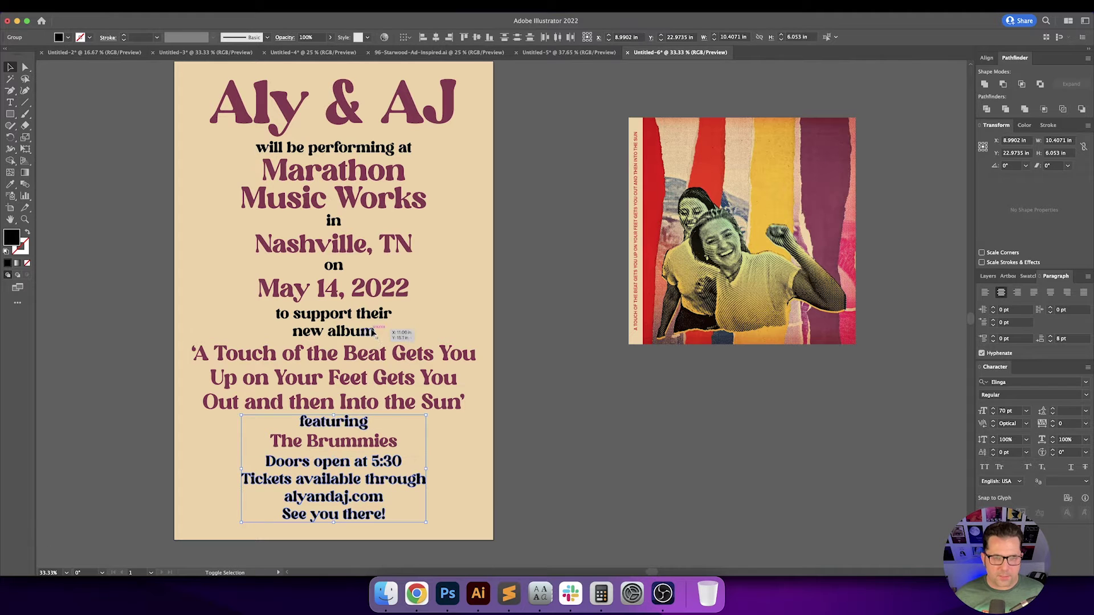
shift+click(374, 330)
shift+click(373, 273)
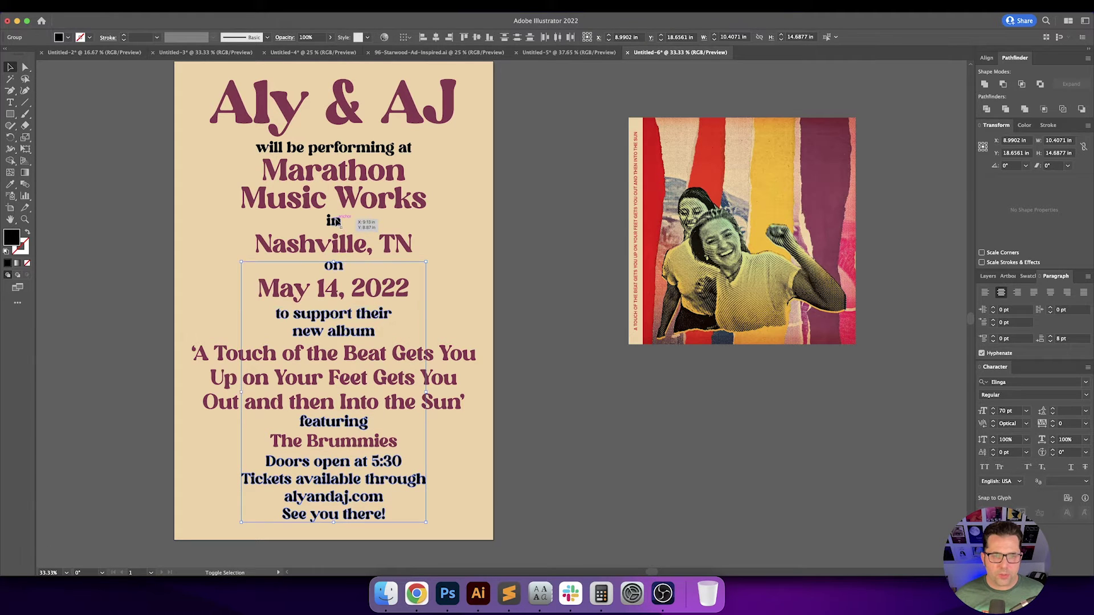
shift+click(365, 224)
shift+click(373, 148)
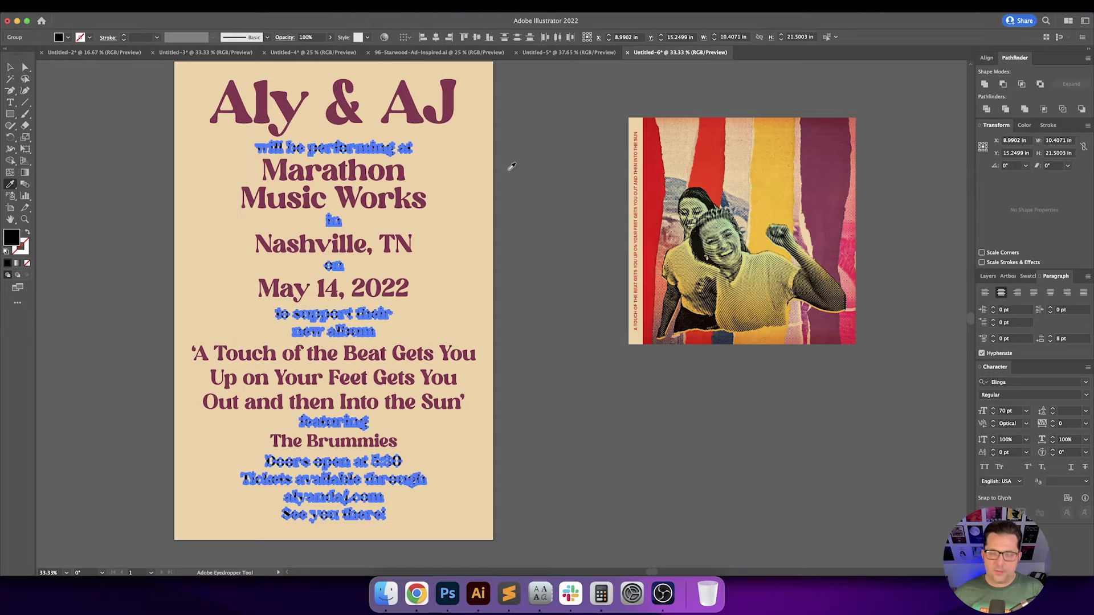
key(i)
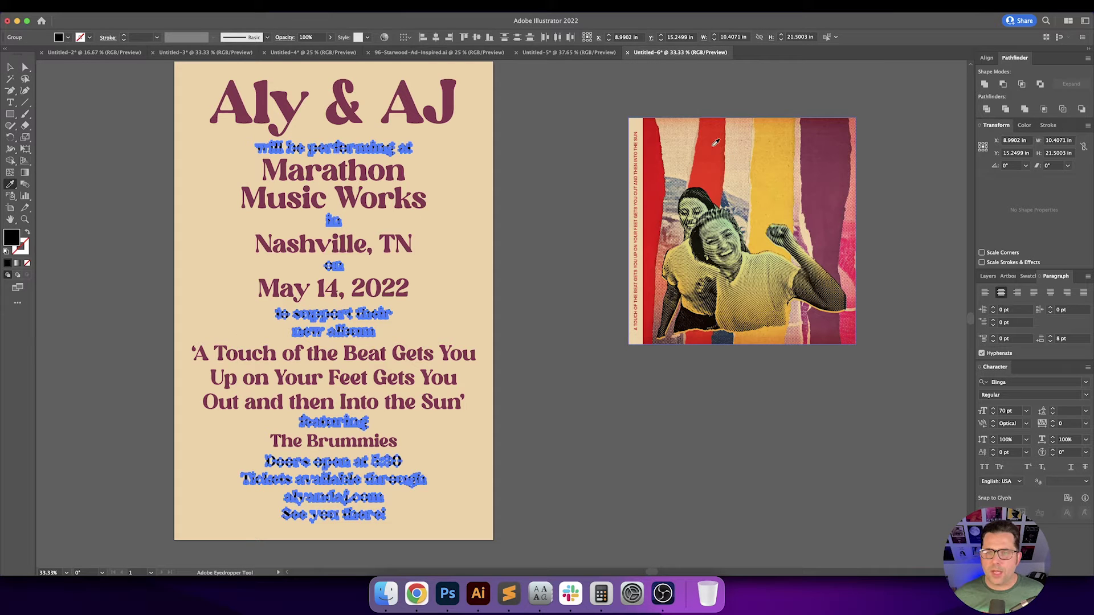
click(713, 145)
key(v)
click(562, 170)
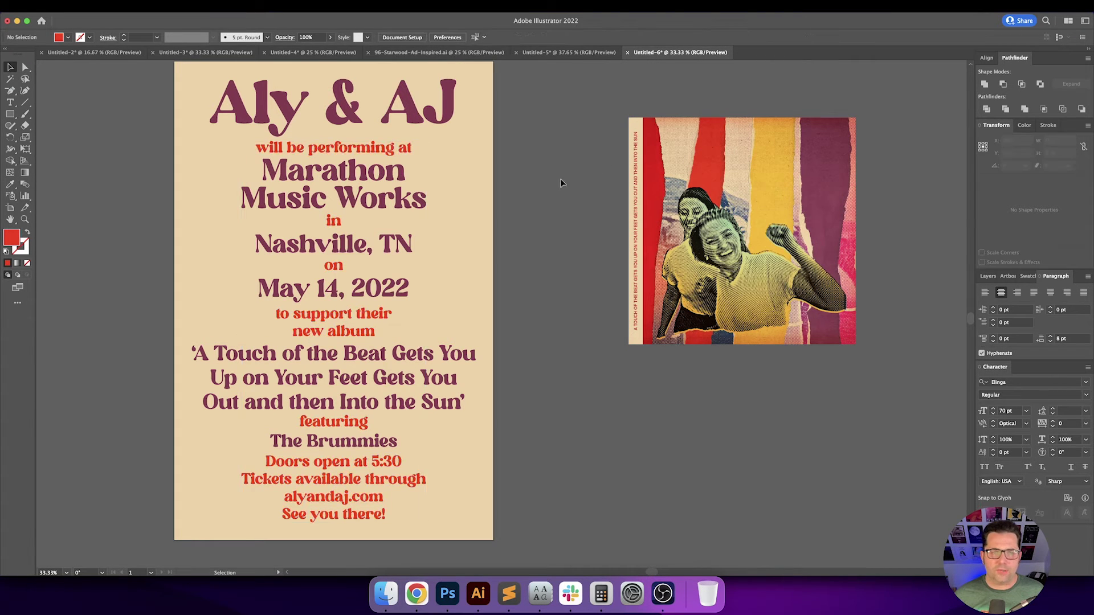
Combine all the red supporting text, from "will be performing at" to the closing lines, into one group.
scroll(562, 177, left, 1)
click(356, 148)
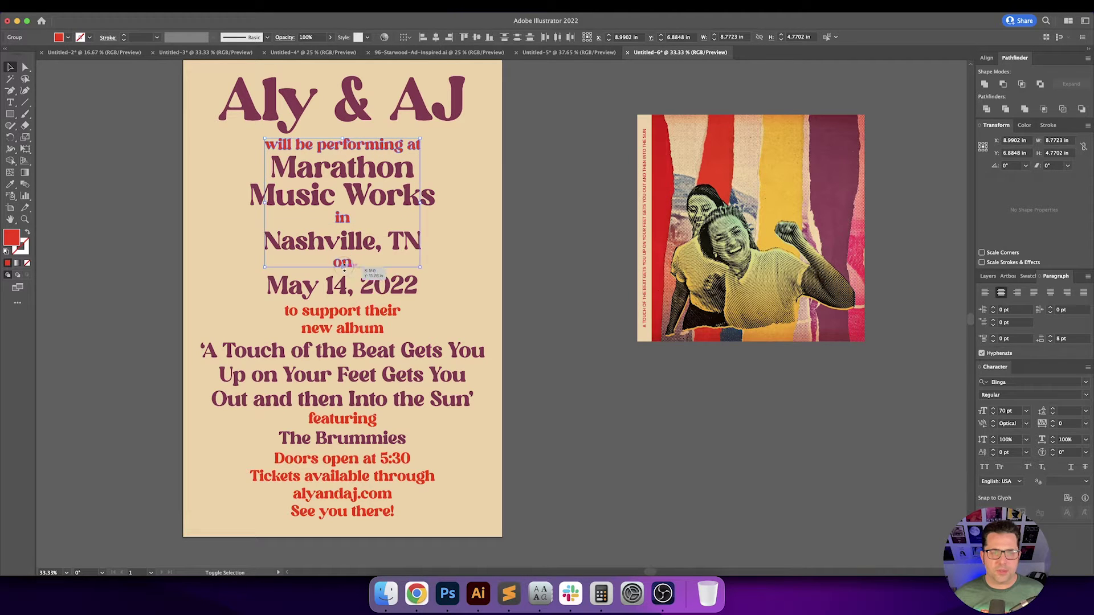
shift+click(391, 331)
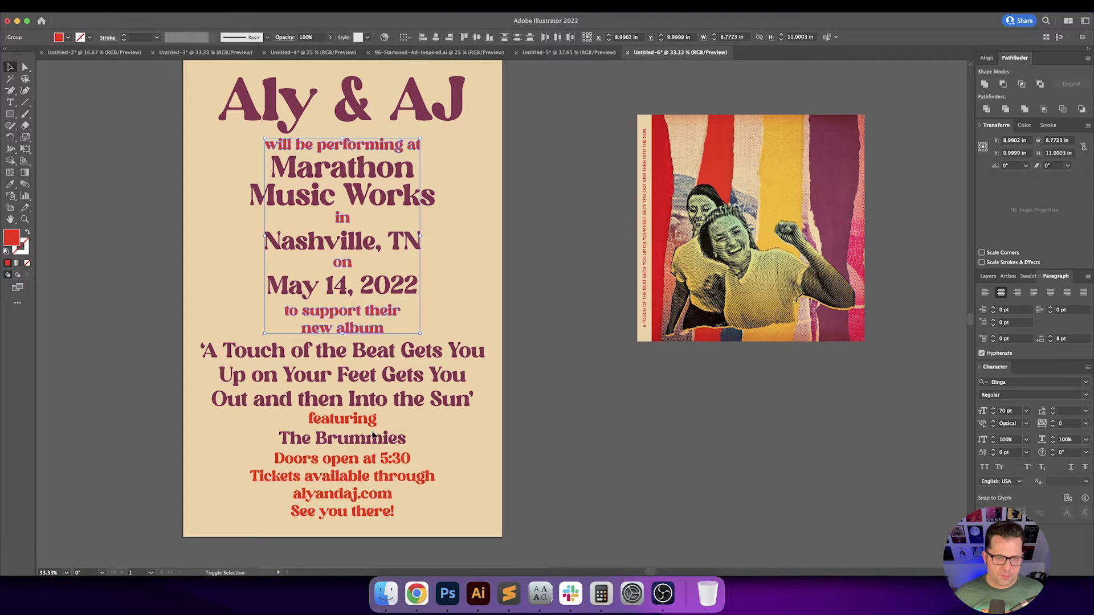
shift+click(391, 457)
key(super+g)
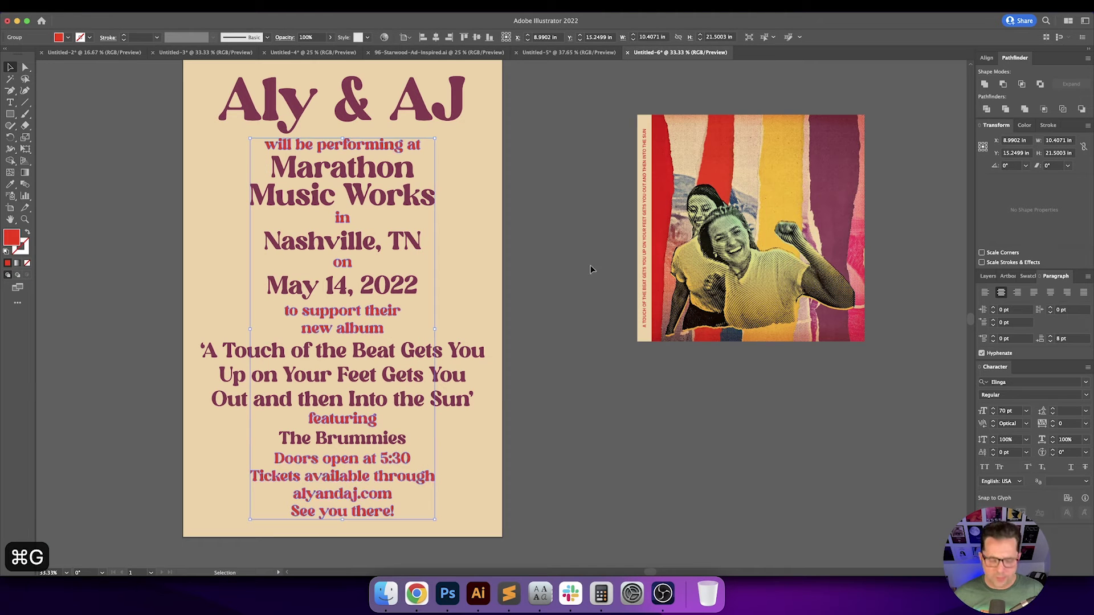
Recolor the grouped supporting text with the darker red sampled near the album artwork's upper-left corner.
key(i)
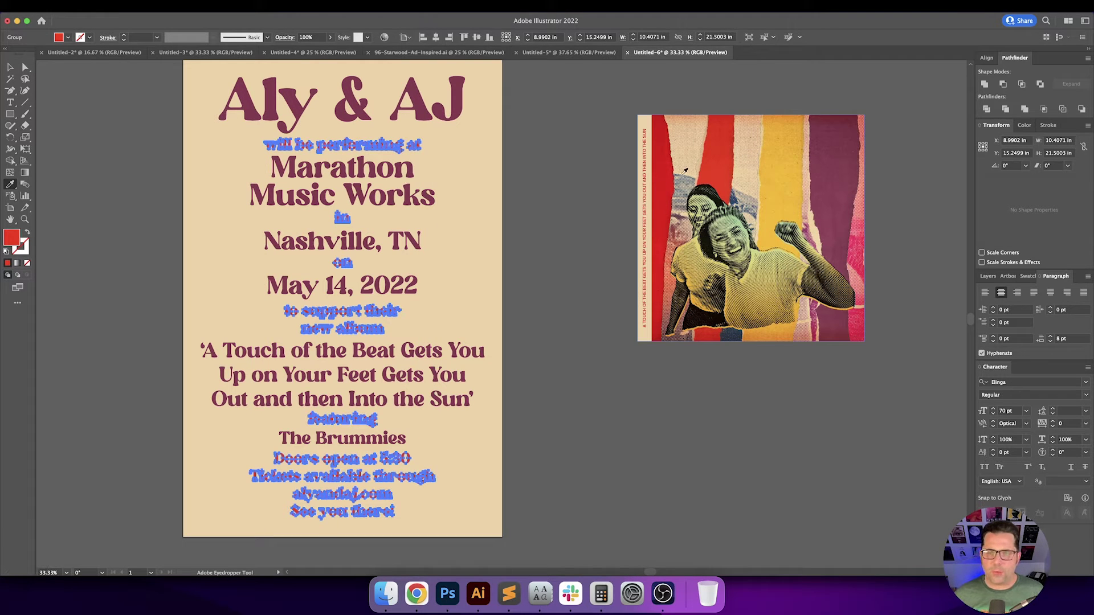
click(661, 120)
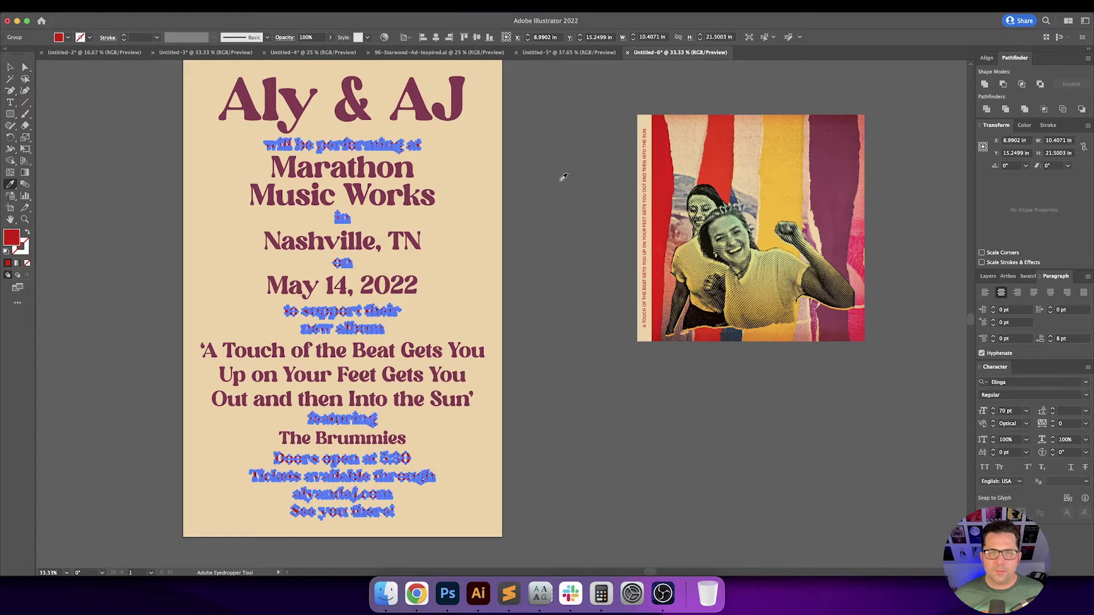
key(v)
click(556, 182)
scroll(411, 157, up, 1)
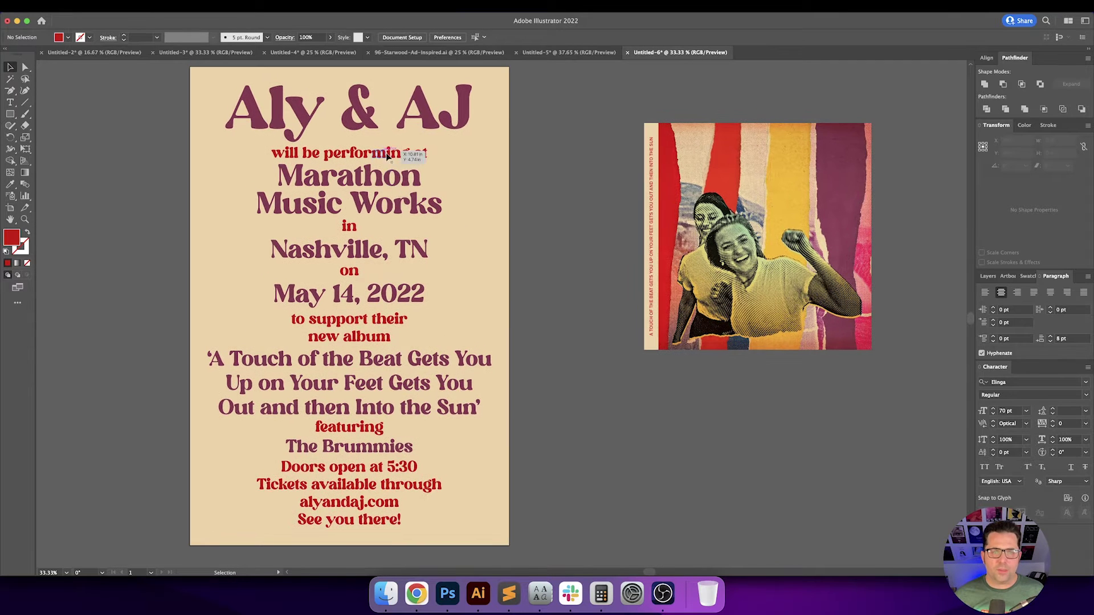
Recolor the grouped supporting text with the pinkish red sampled near the album artwork's lower-right corner, and deselect it.
click(399, 154)
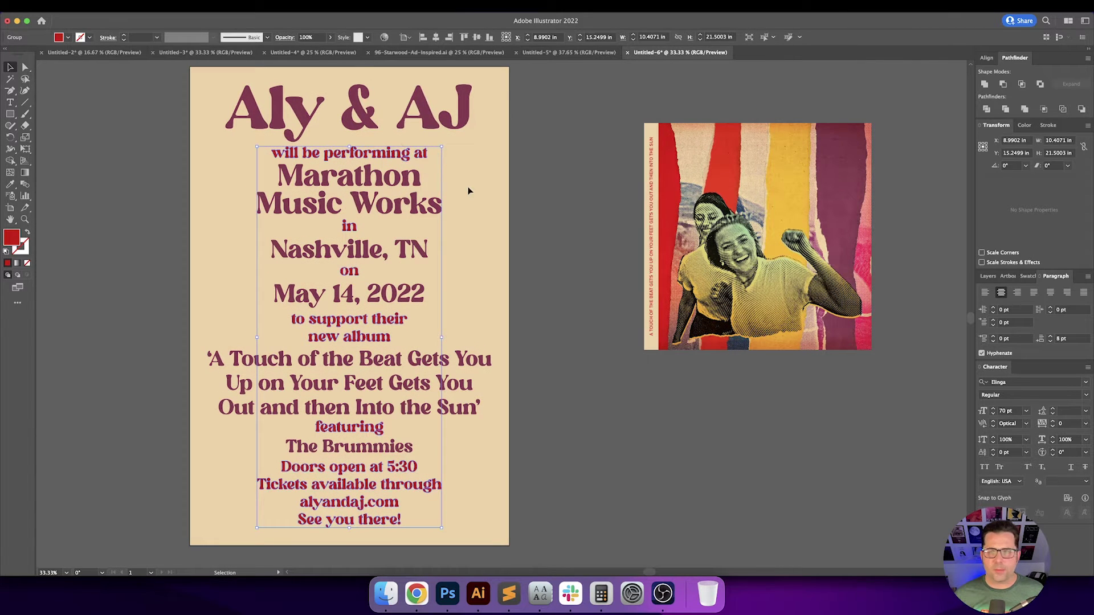
key(i)
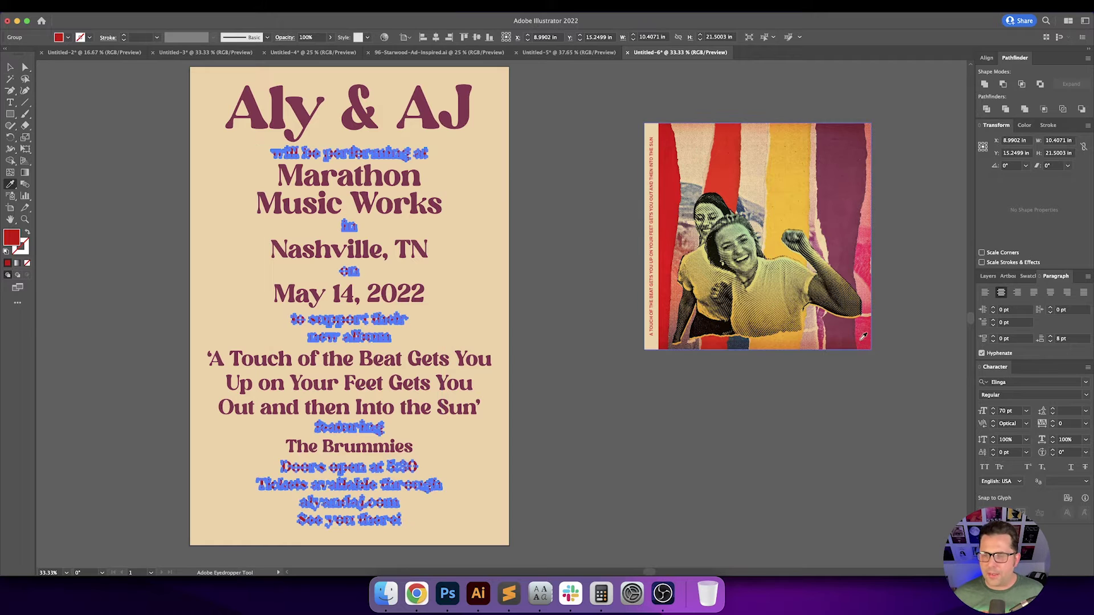
click(864, 337)
key(v)
click(576, 312)
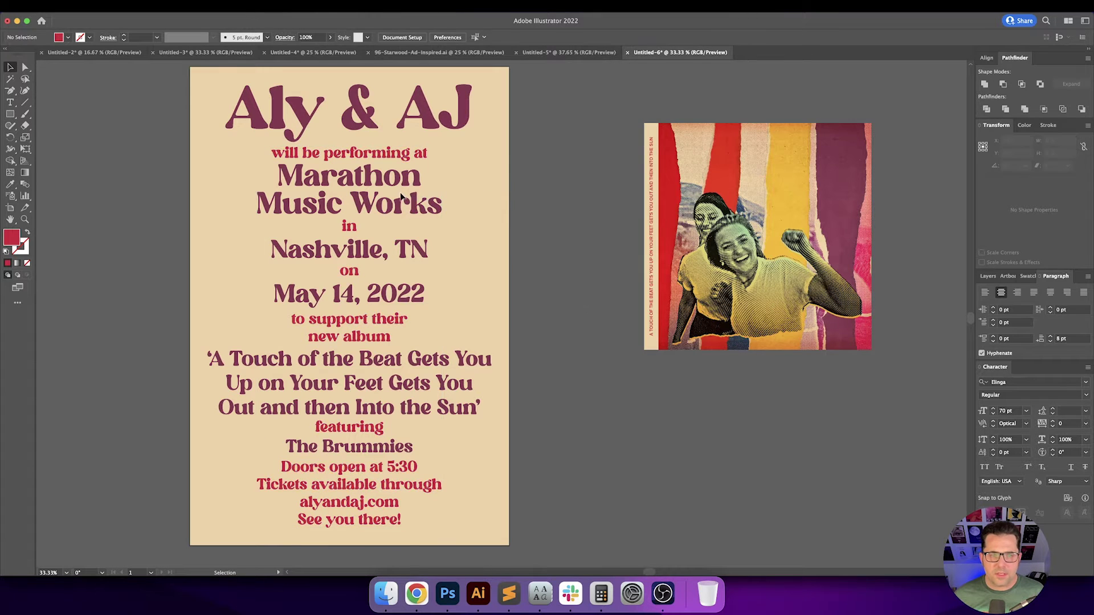
Recolor the grouped supporting text with the orange sampled from the bottom of the album artwork's yellow stripe, and deselect it.
mouse_move(494, 332)
mouse_down()
mouse_move(536, 334)
mouse_move(502, 328)
mouse_up()
click(343, 232)
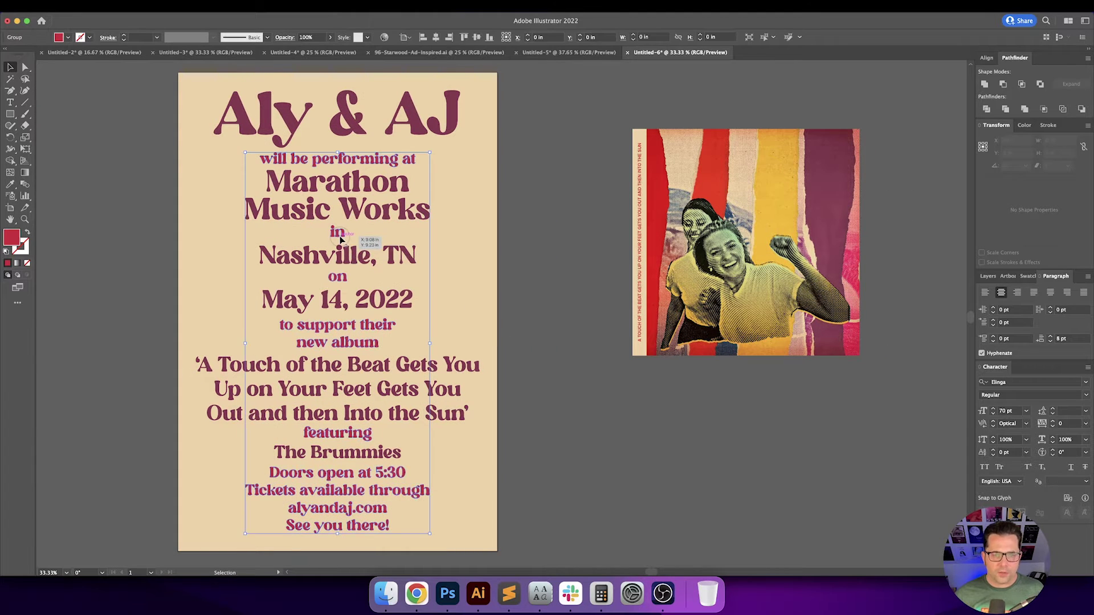
key(i)
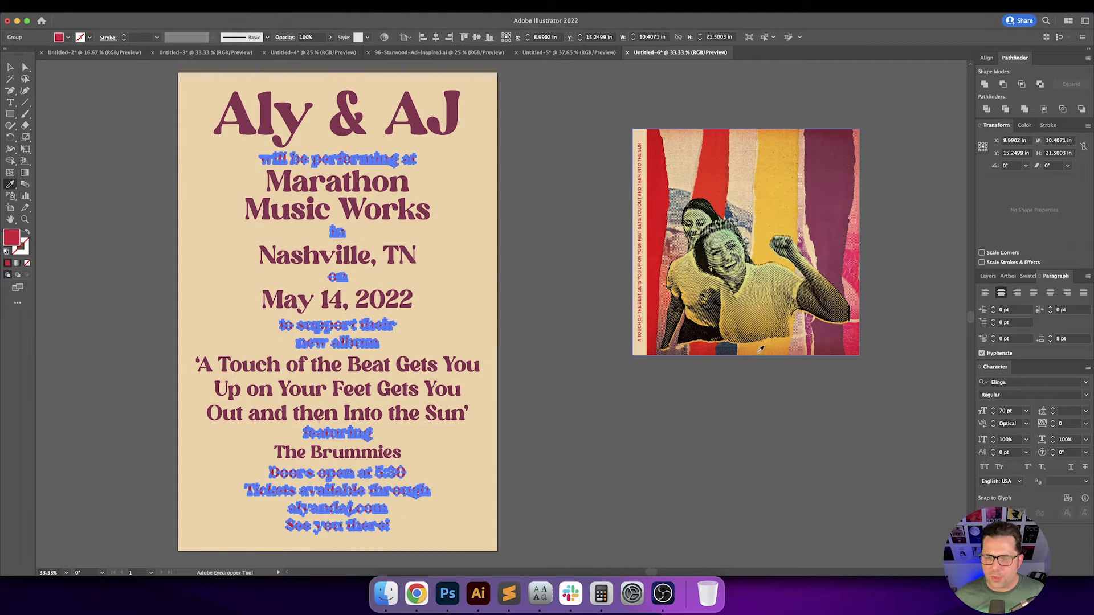
click(758, 353)
key(v)
click(598, 342)
drag(588, 342, 614, 341)
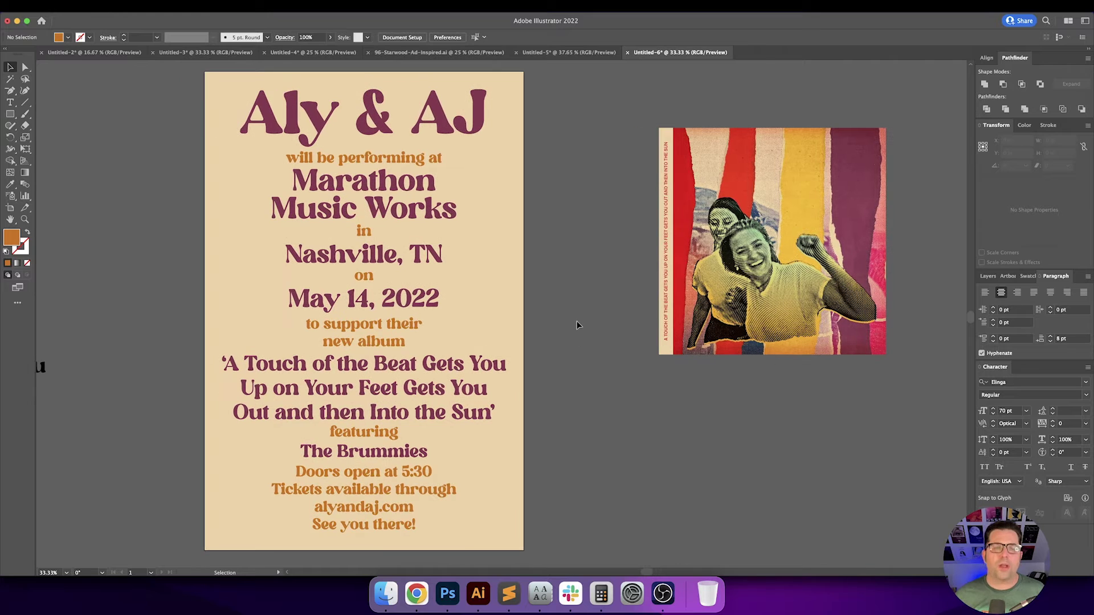
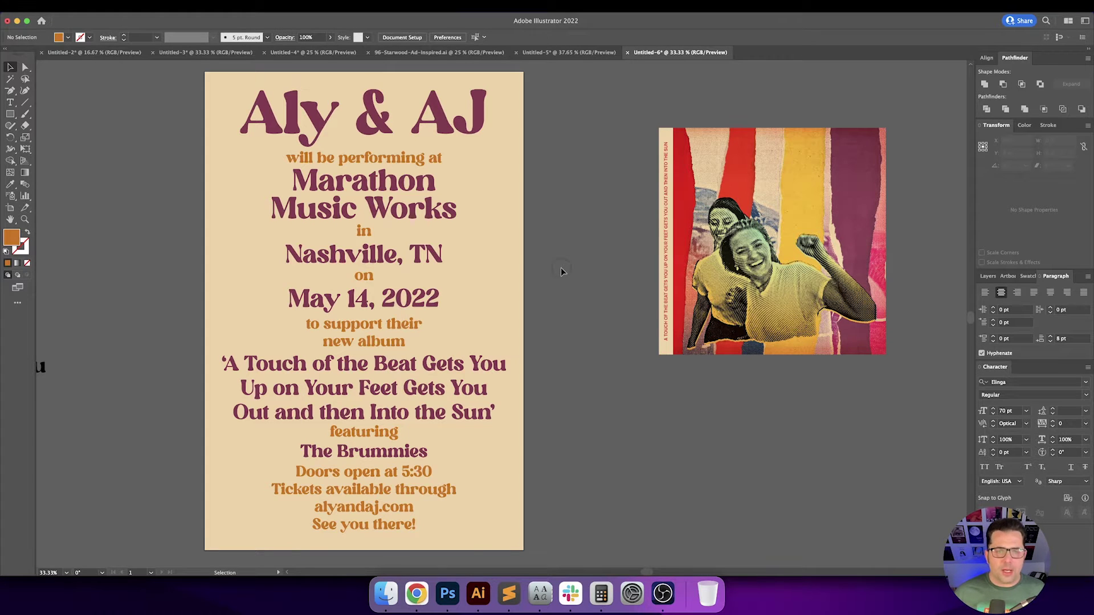
Unlock all objects, select the whole colored poster including its background, and copy it.
drag(561, 271, 611, 271)
click(112, 7)
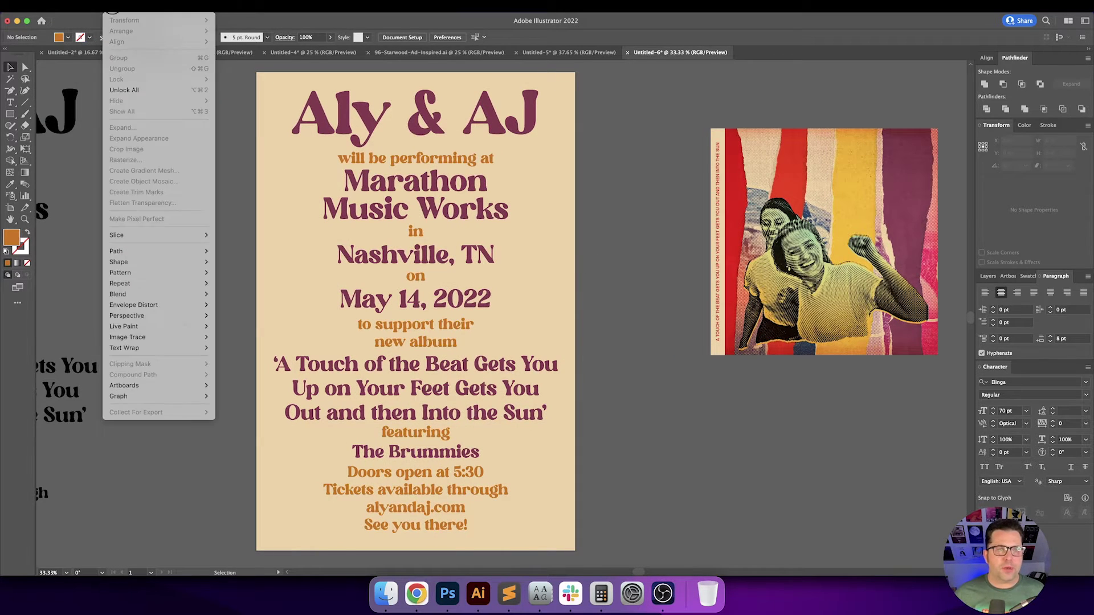
click(138, 90)
click(200, 129)
mouse_move(201, 129)
mouse_down()
mouse_move(210, 128)
mouse_move(195, 132)
mouse_up()
drag(219, 88, 590, 539)
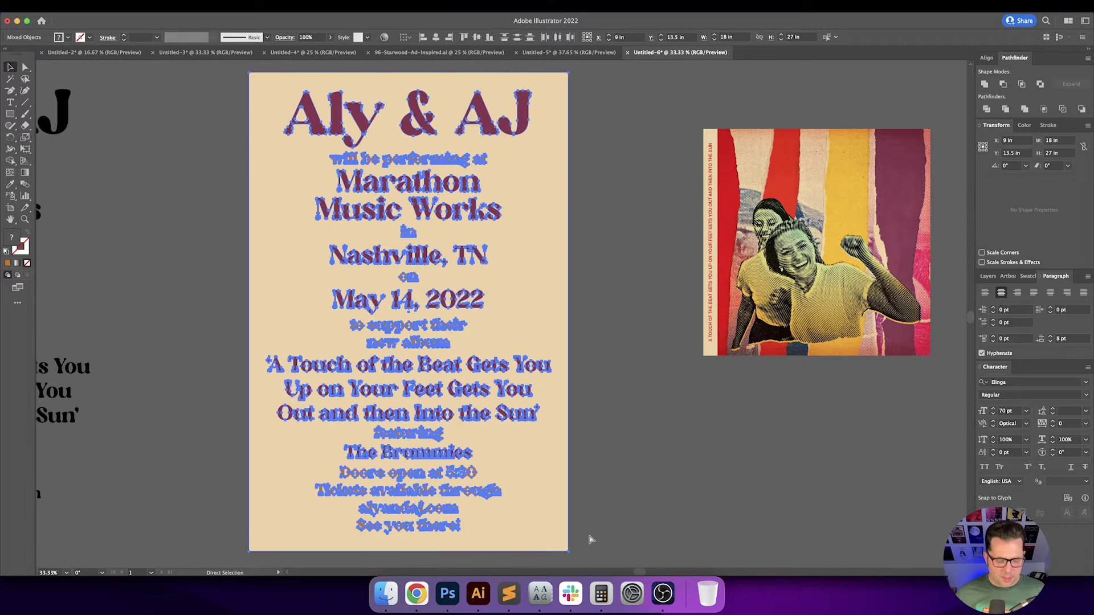
key(super+c)
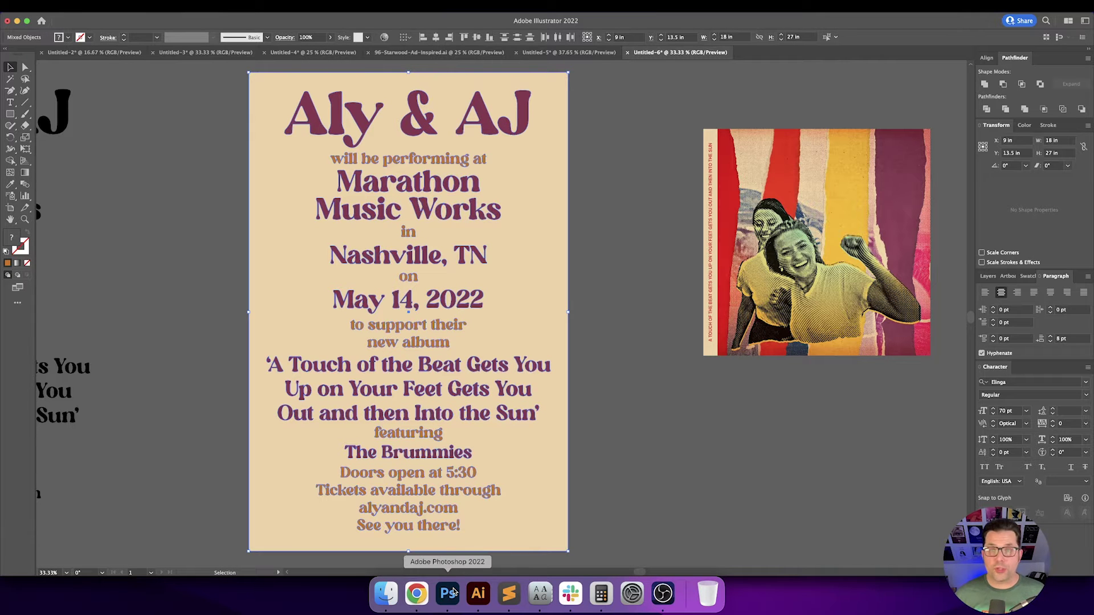
Switch to Photoshop and paste the copied poster into the blank document as a Smart Object.
click(448, 593)
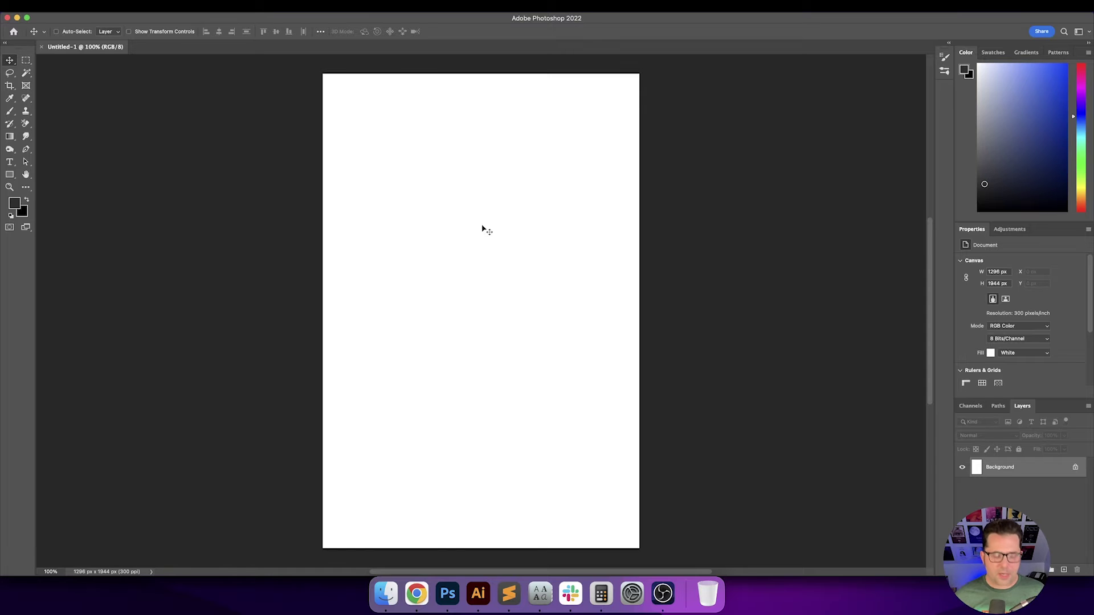
key(super+v)
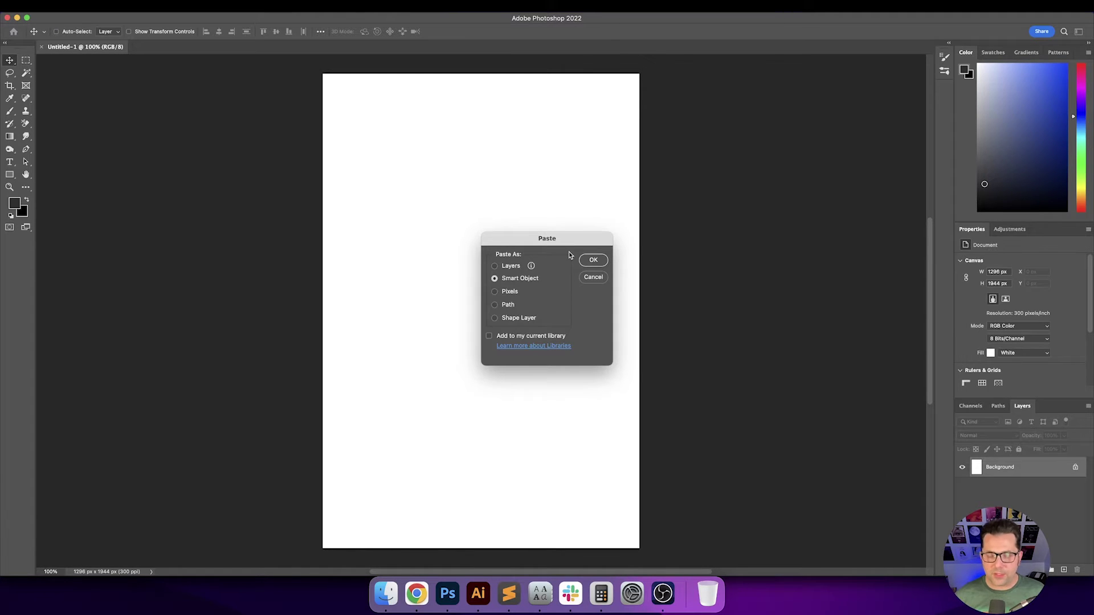
key(Return)
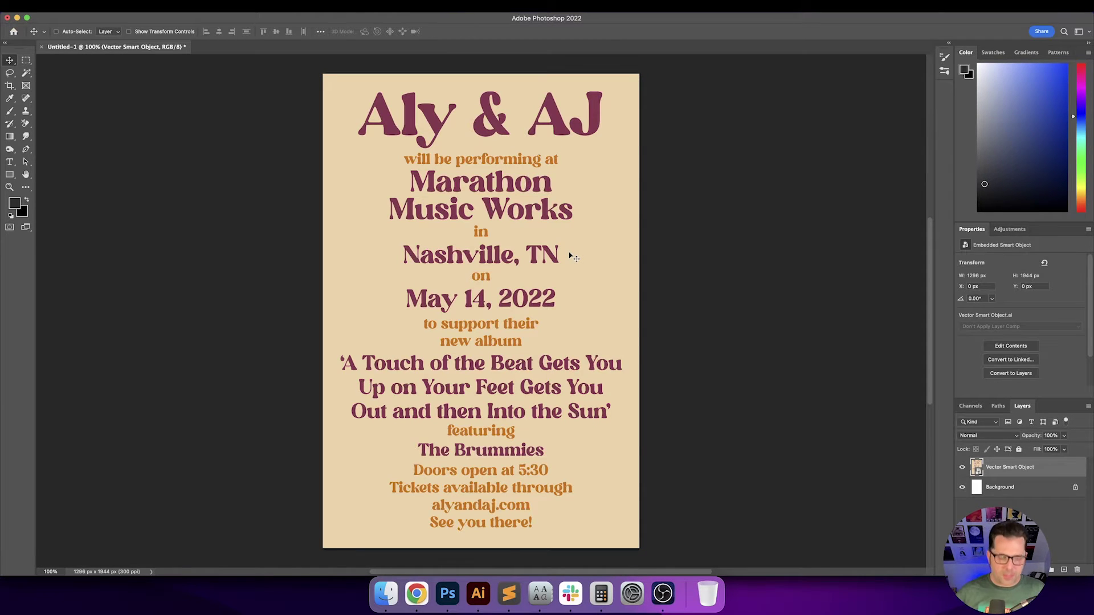
Resize the image to 18 x 27 inches at 300 pixels/inch.
key(alt+super+i)
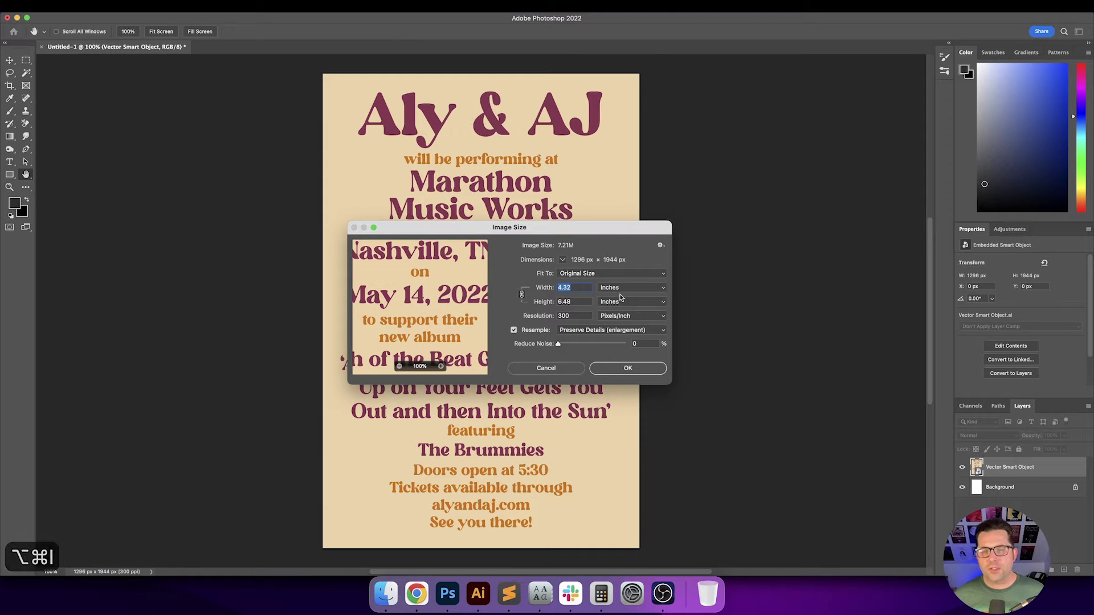
text(18.25)
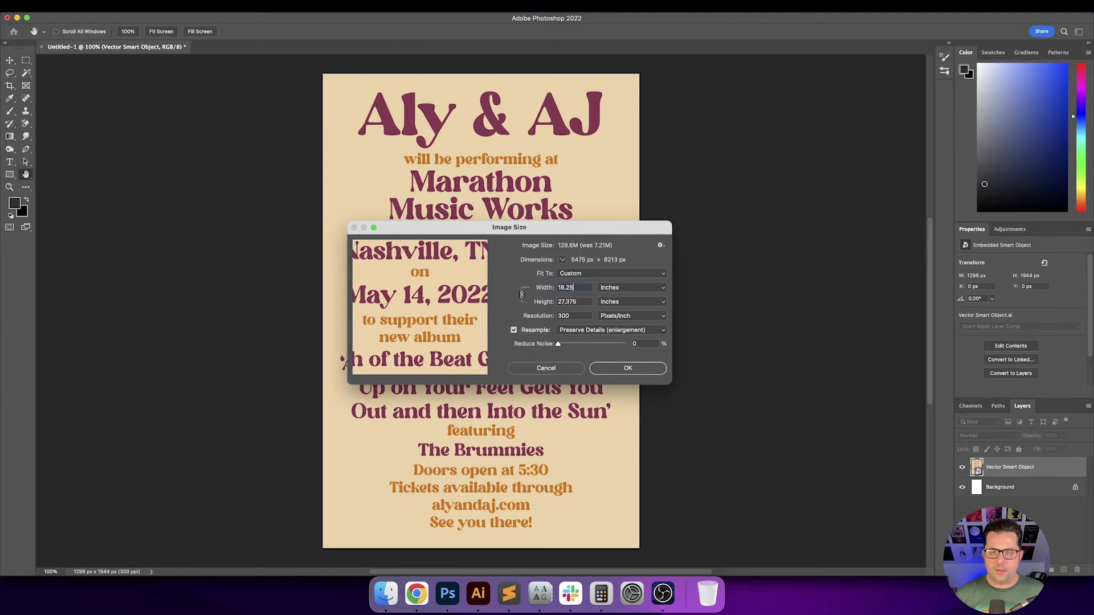
key(super+a)
text(18)
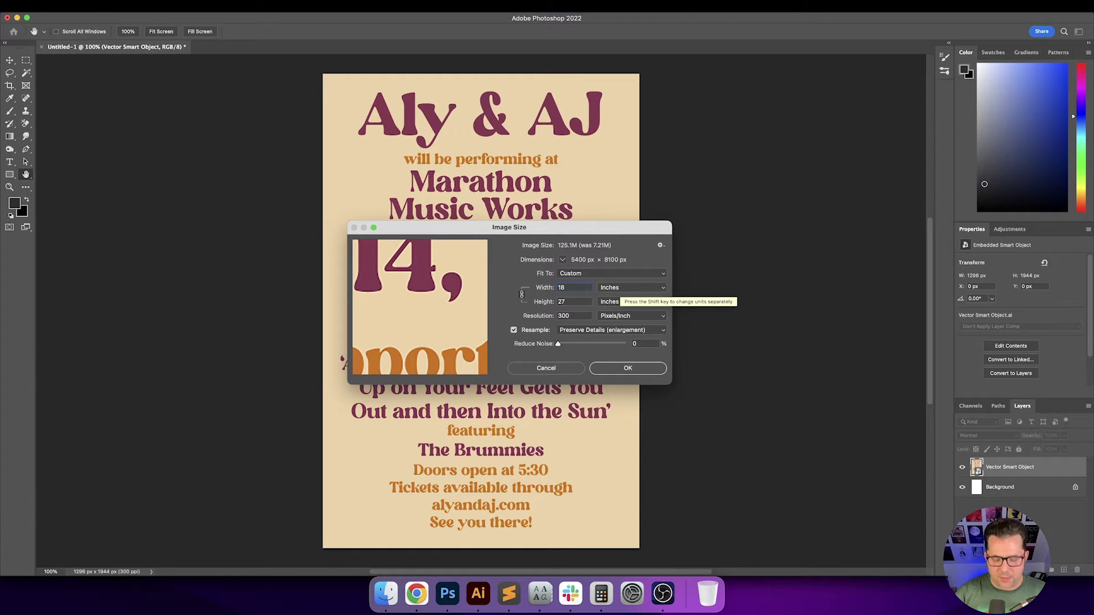
key(Return)
key(super+0)
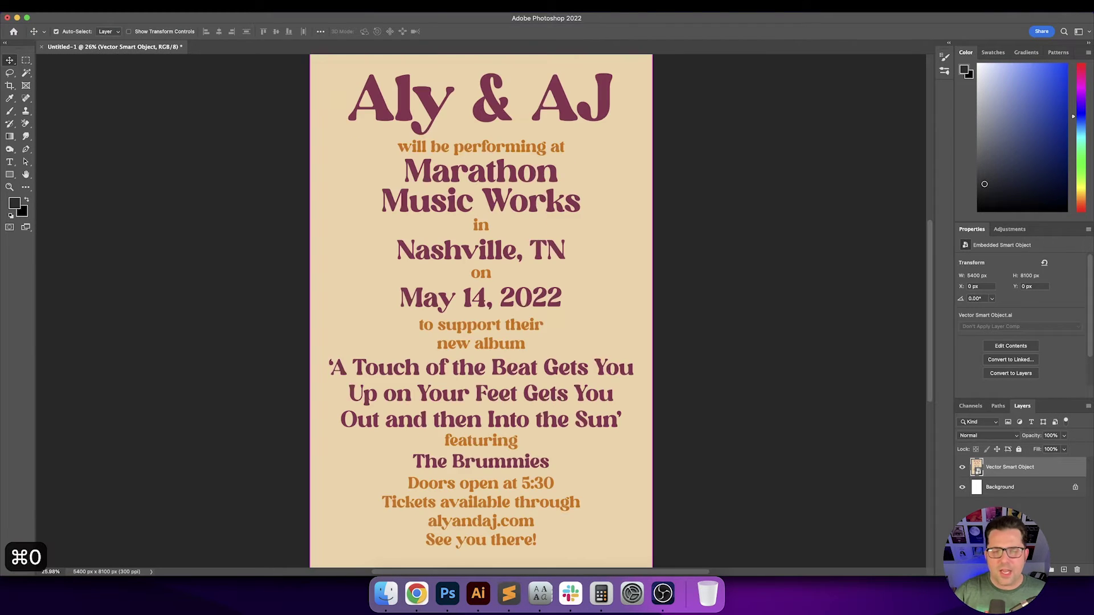
key(super+minus)
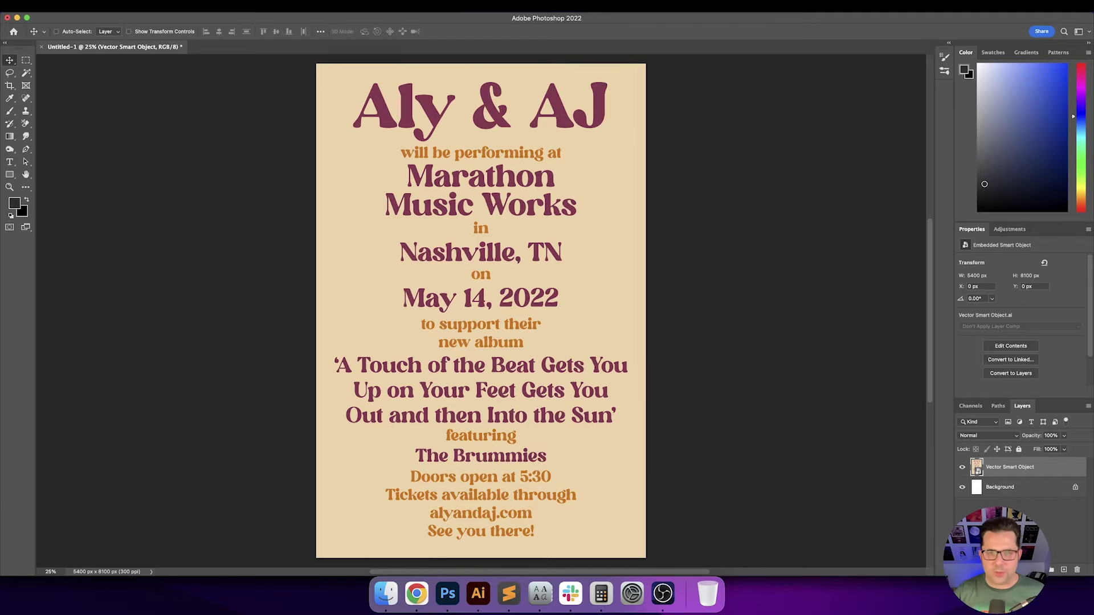
Merge the pasted poster's Smart Object layer down into the Background layer.
key(super+equal)
key(super+equal)
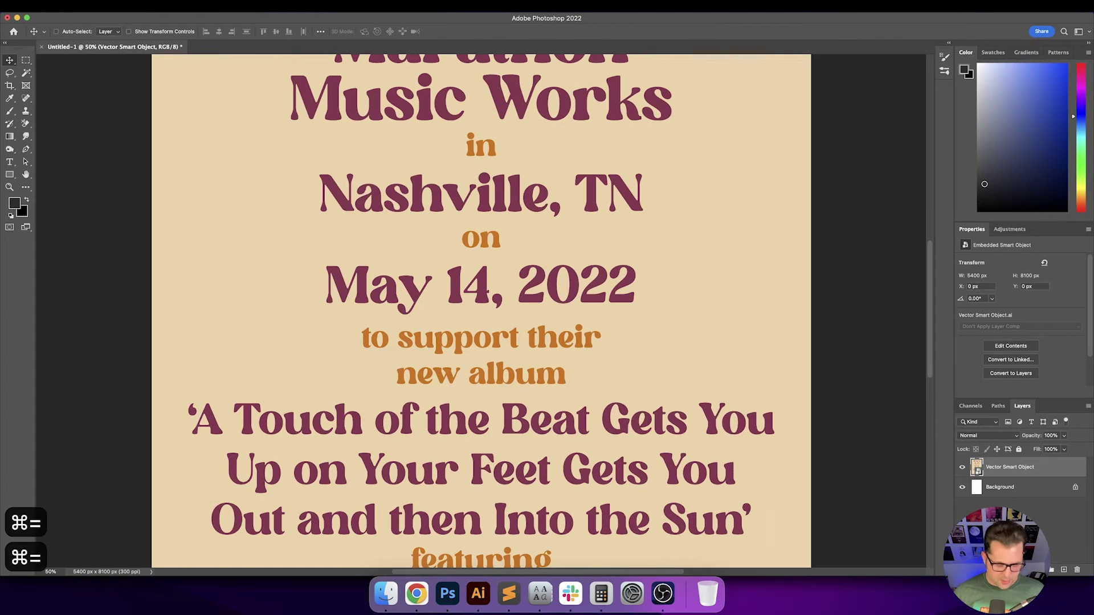
drag(390, 150, 391, 310)
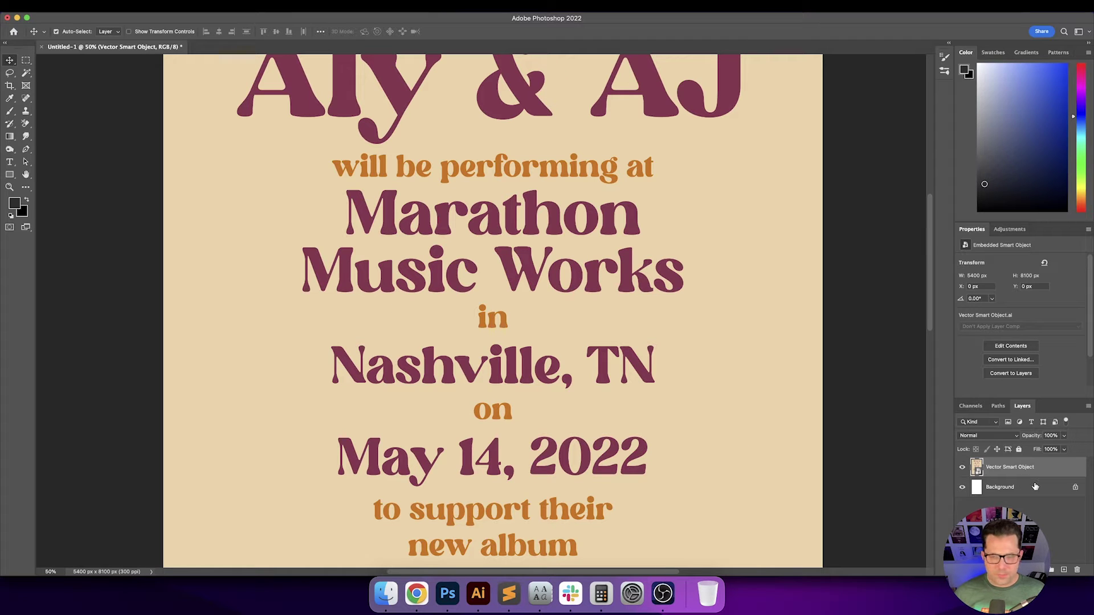
key(super+e)
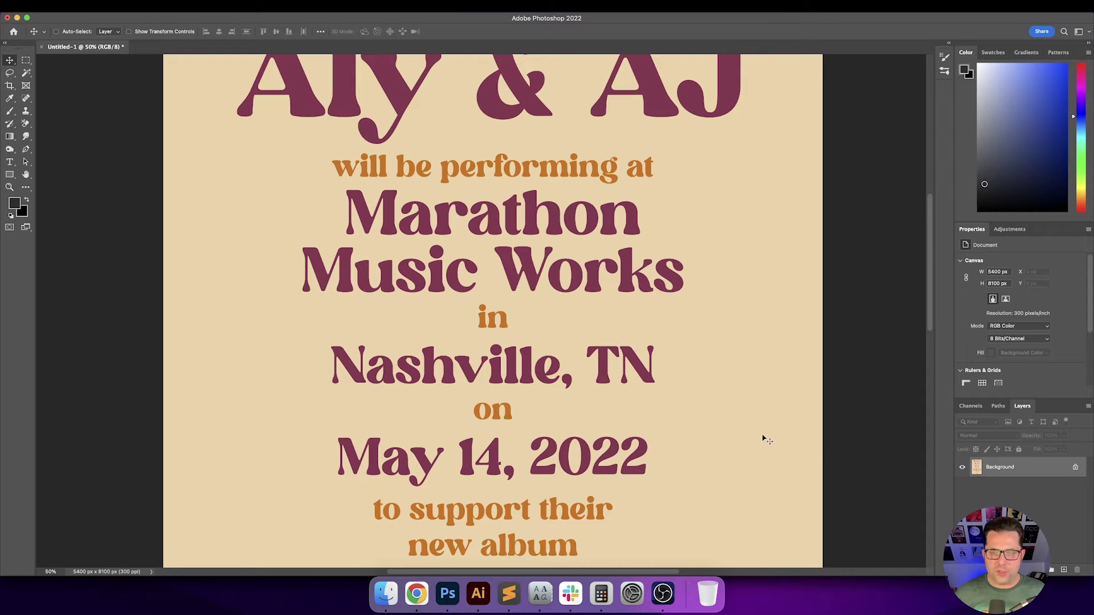
Examine the halftone dots and paper texture of the album artwork in Illustrator, and return to the poster in Photoshop.
click(386, 593)
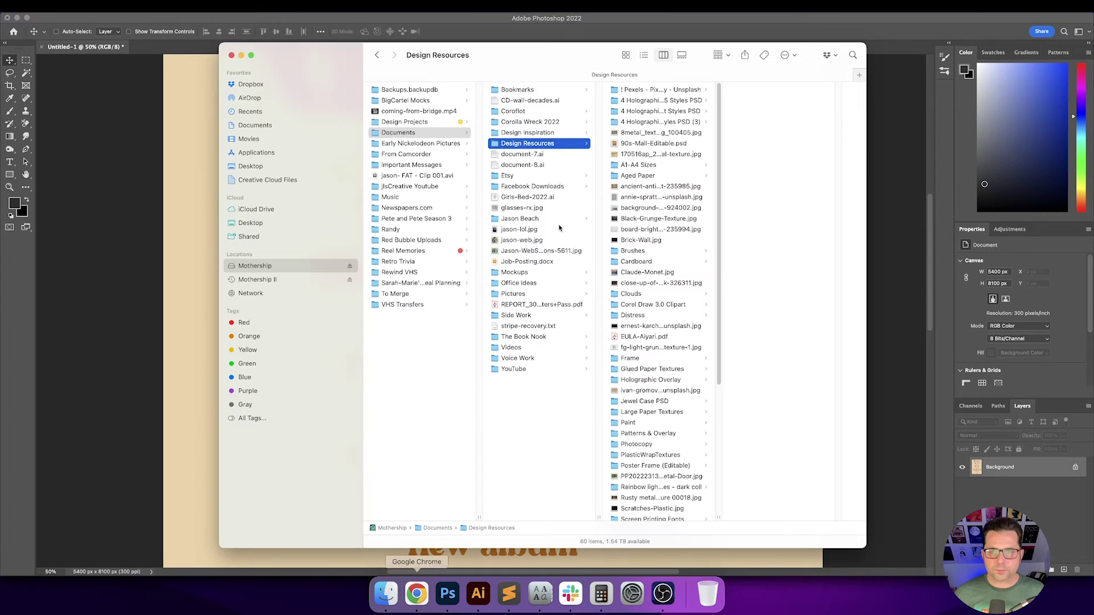
drag(579, 73, 525, 42)
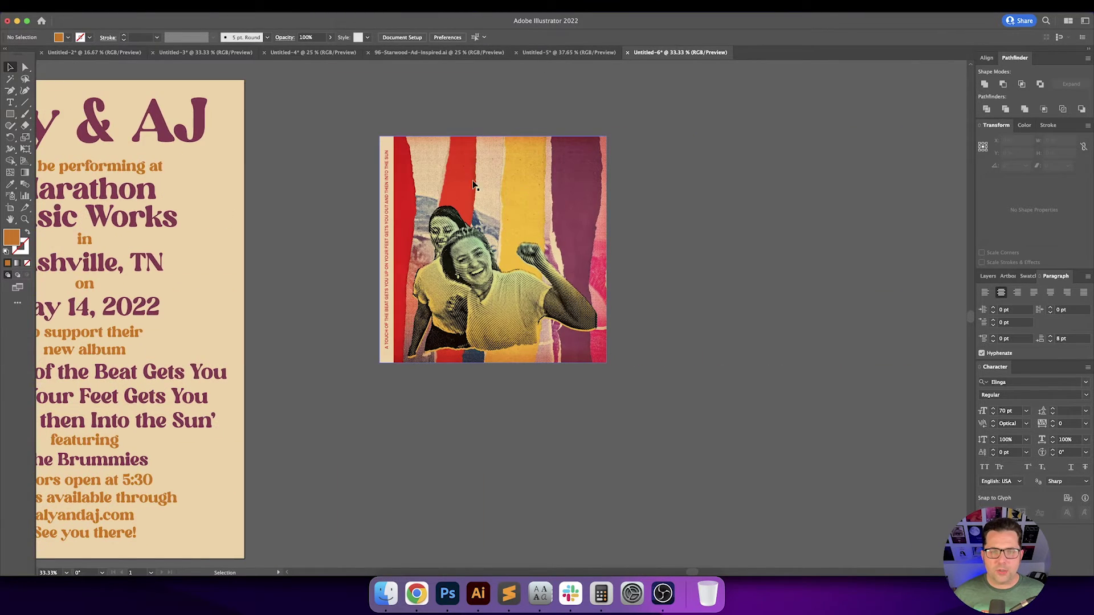
scroll(473, 185, up, 2)
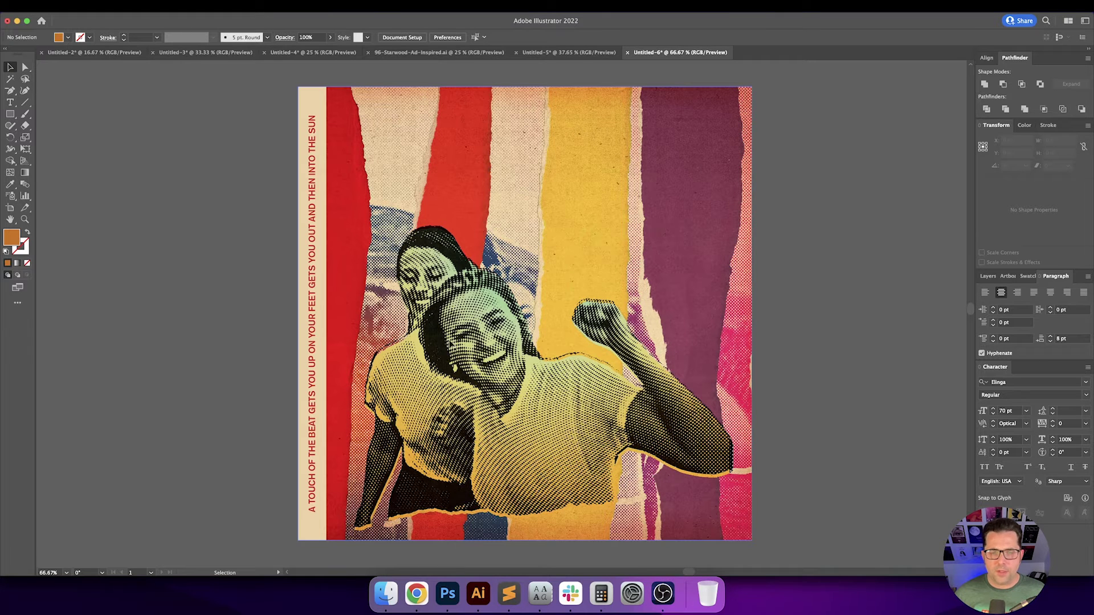
scroll(449, 338, right, 3)
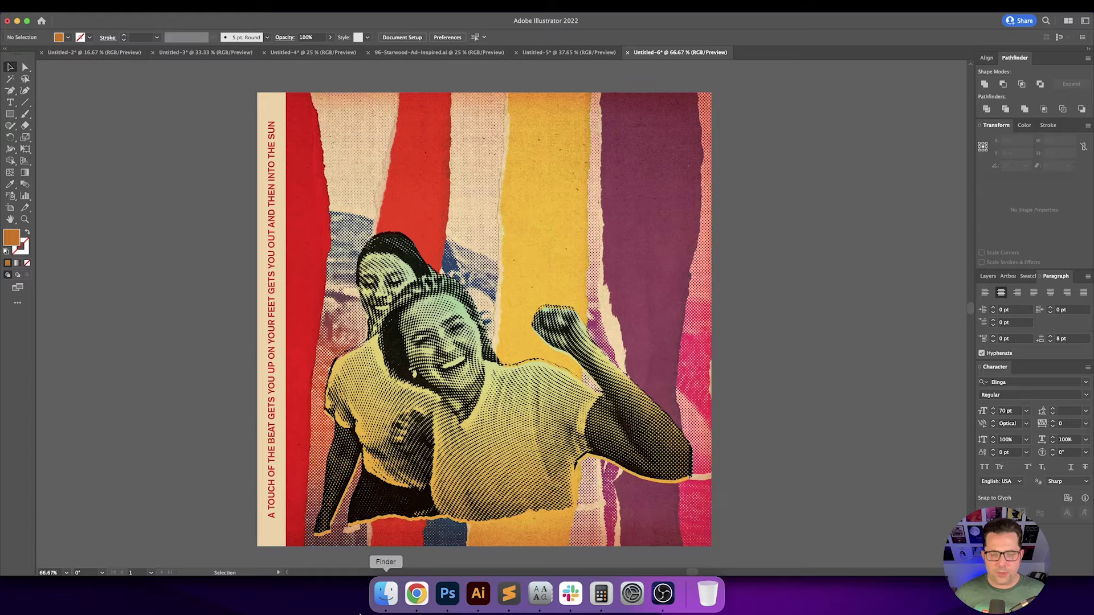
click(448, 593)
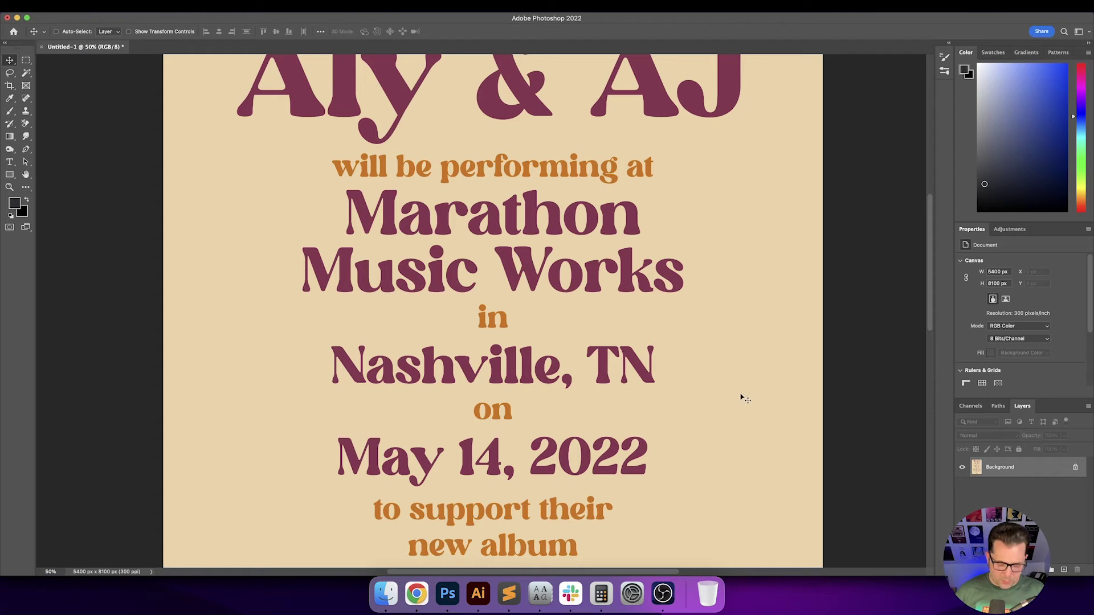
Create a new layer named "HAlftone" above the merged poster.
key(super+shift+n)
text(HAlftone)
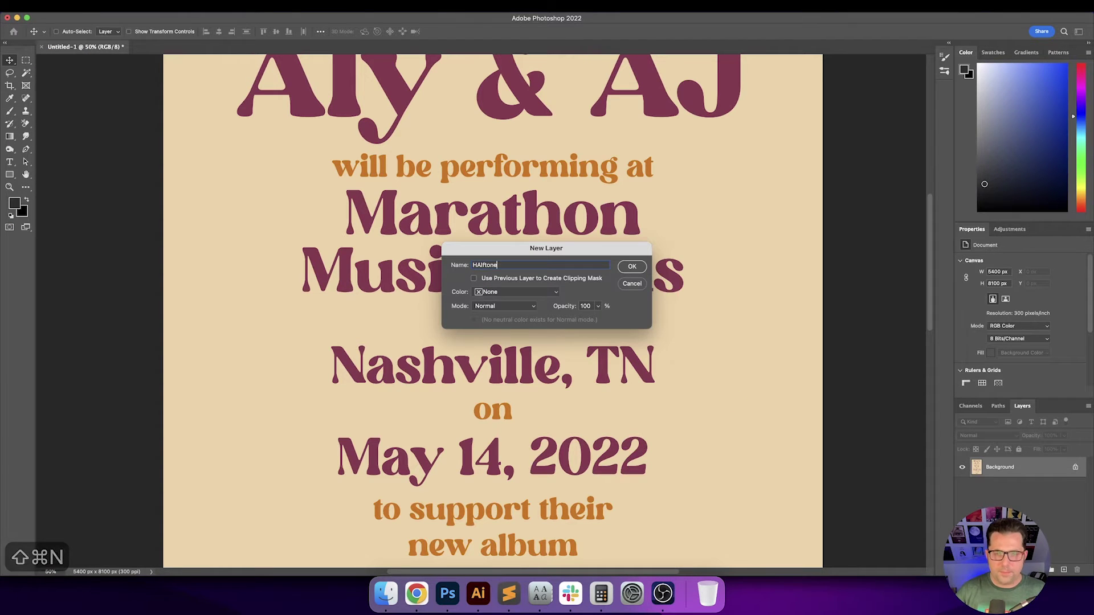
key(Return)
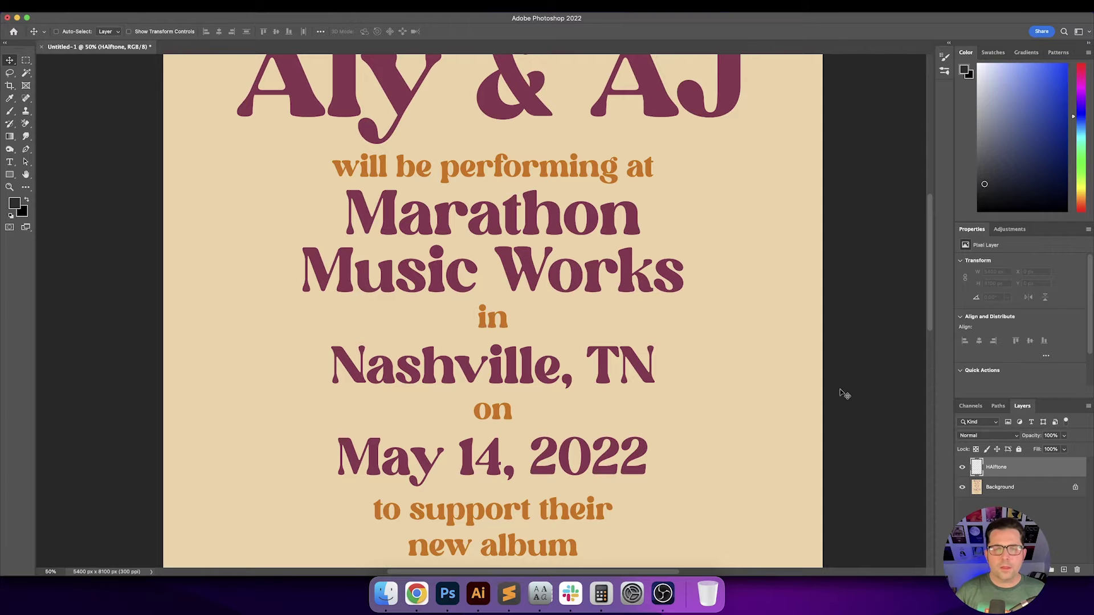
key(shift+BackSpace)
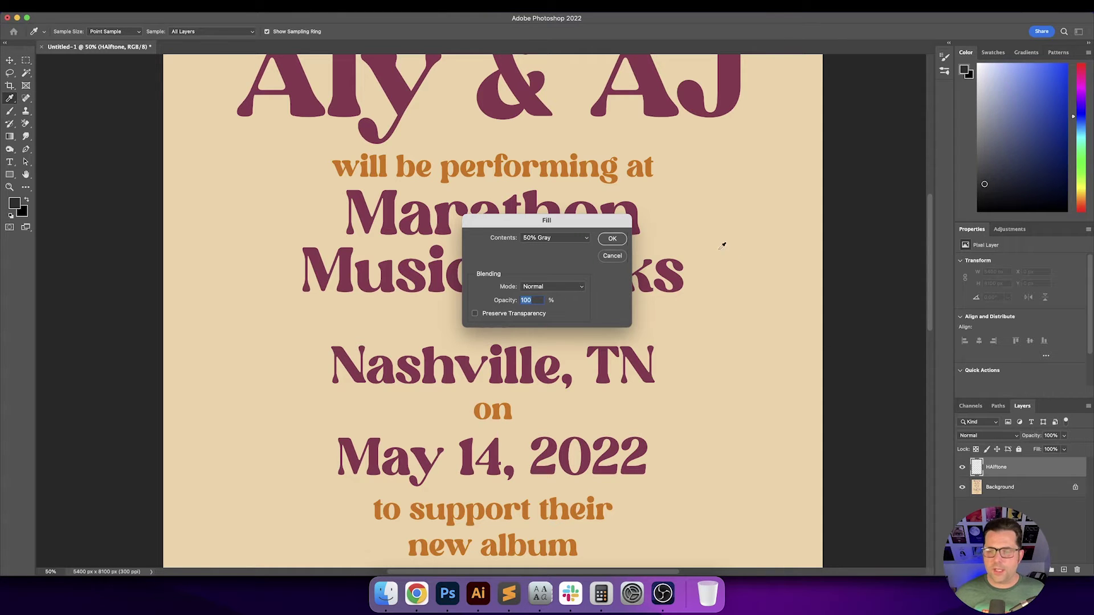
key(Escape)
key(v)
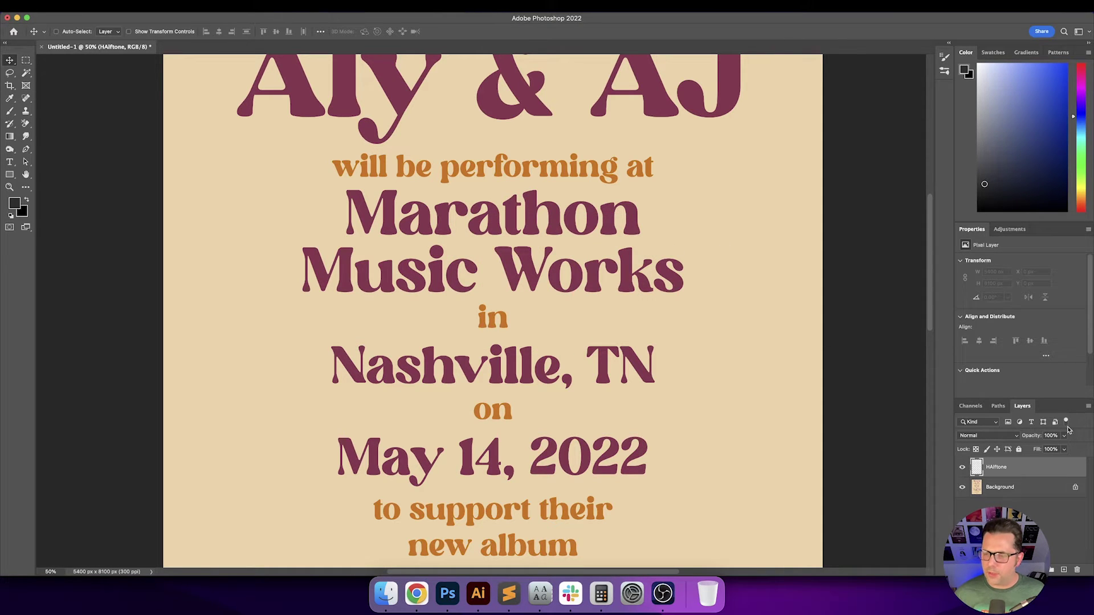
Correct the new layer's name to "Halftone" and fill the layer with 50% Gray.
double_click(995, 468)
key(Return)
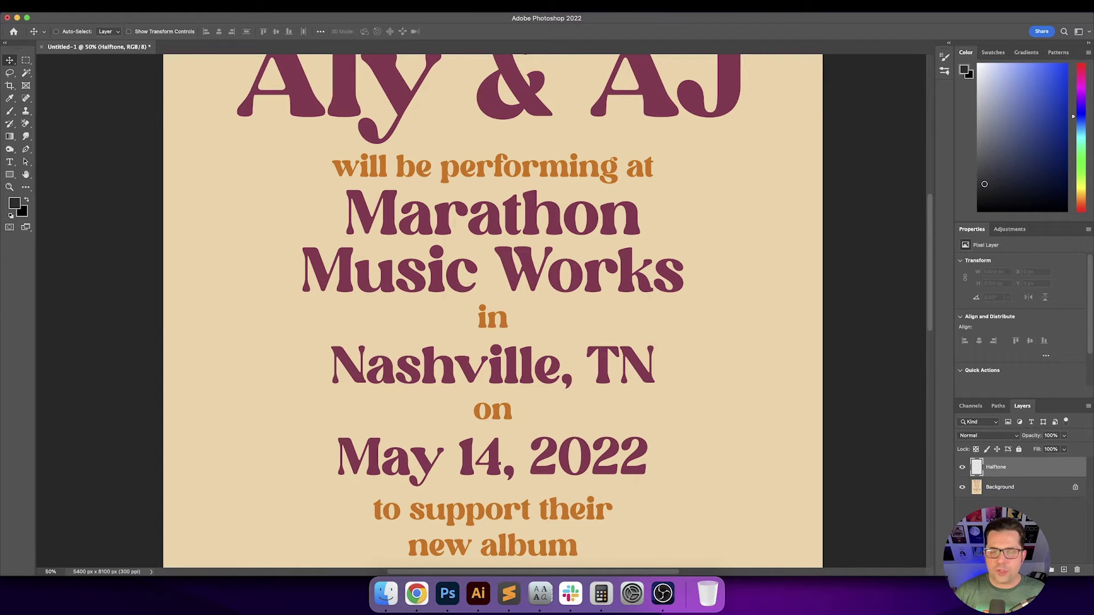
key(shift+BackSpace)
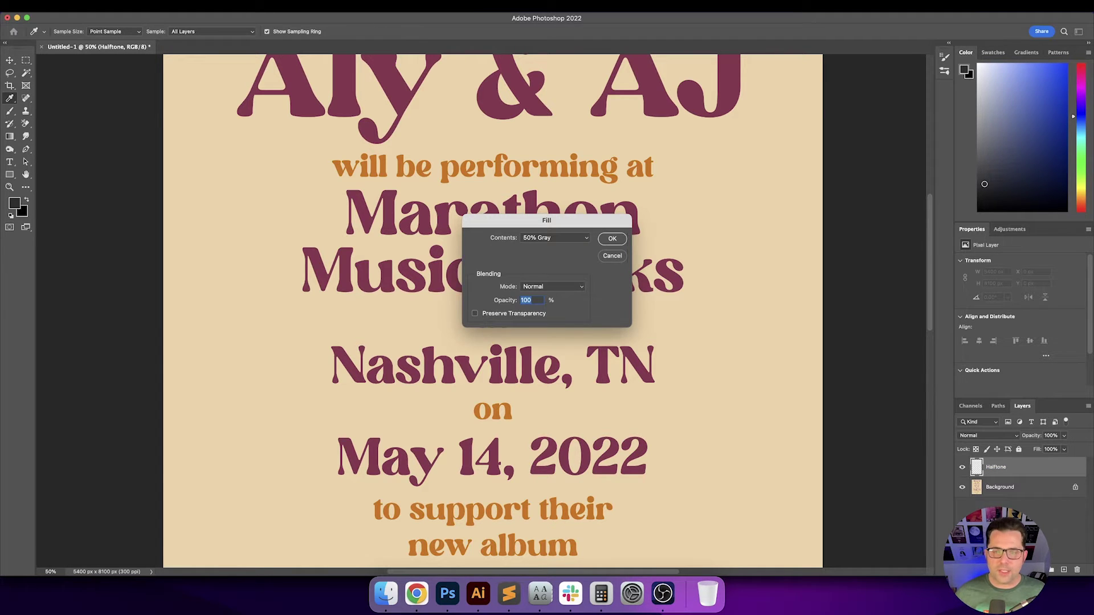
click(609, 240)
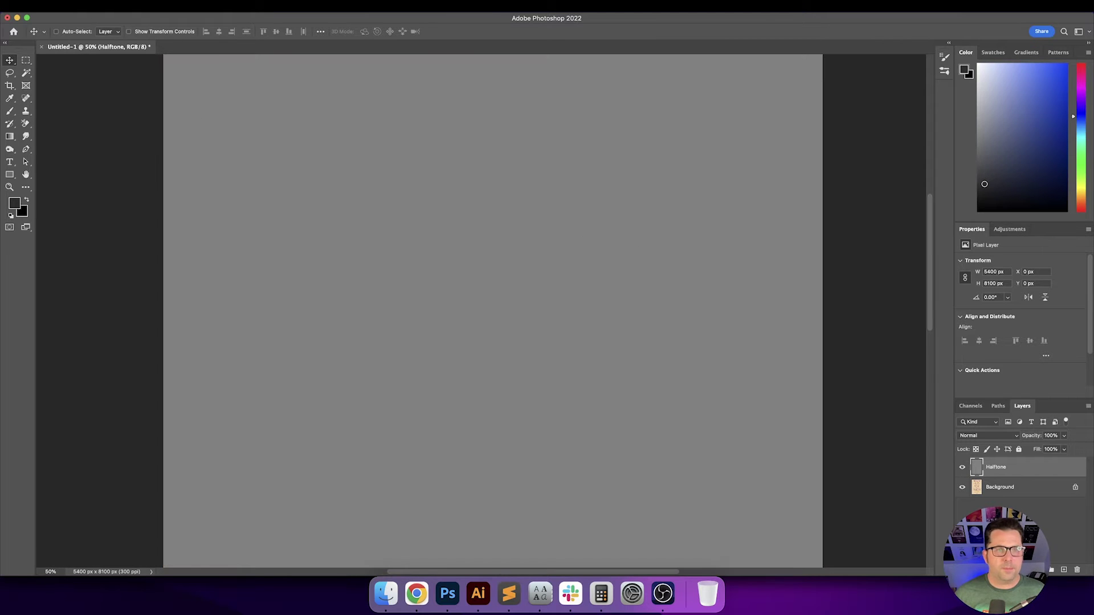
Apply the Color Halftone filter to the gray layer with a maximum radius of 8 pixels and screen angles 108, 162, 90 and 45.
click(226, 6)
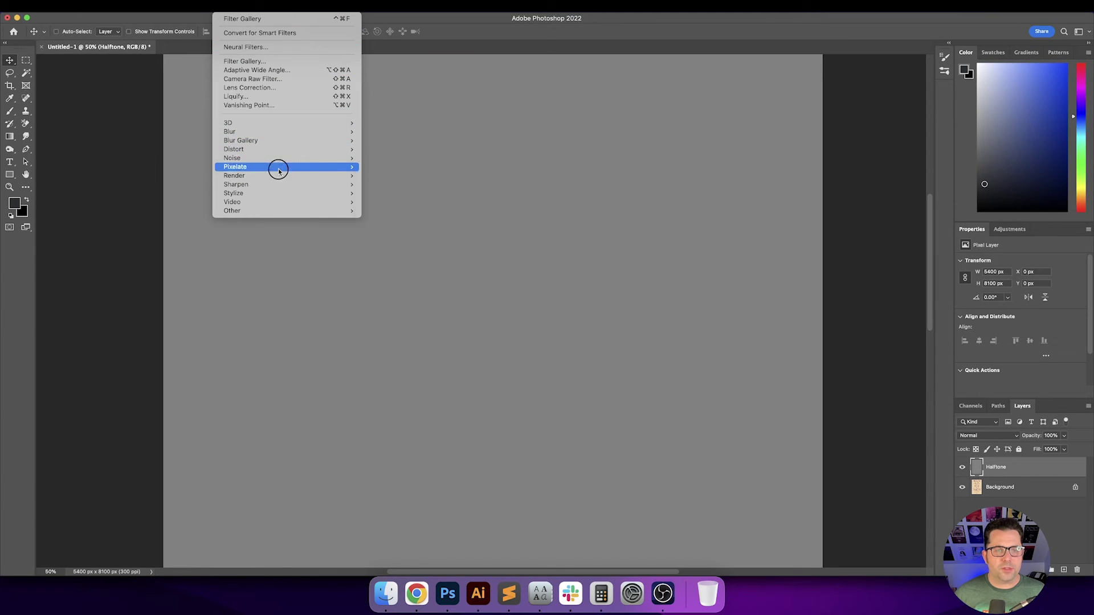
mouse_move(278, 171)
click(376, 168)
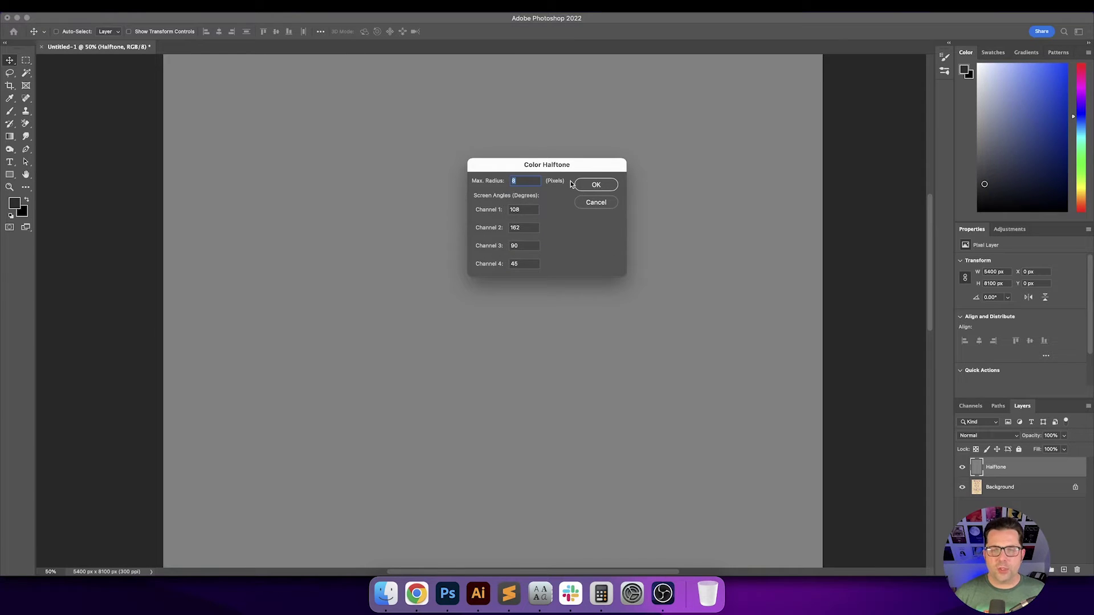
click(576, 184)
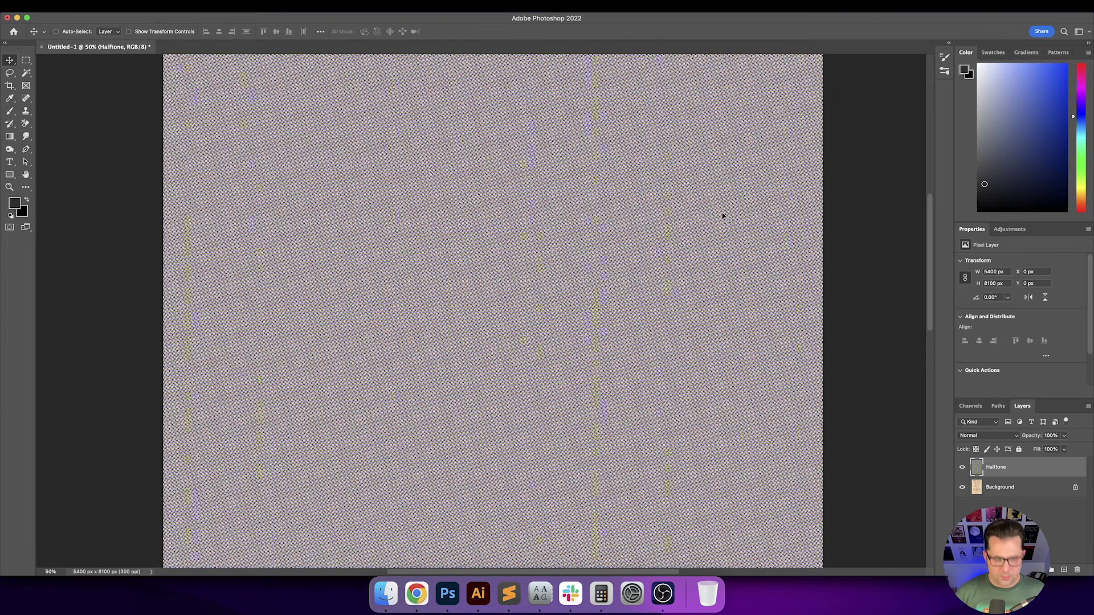
key(super+equal)
key(super+equal)
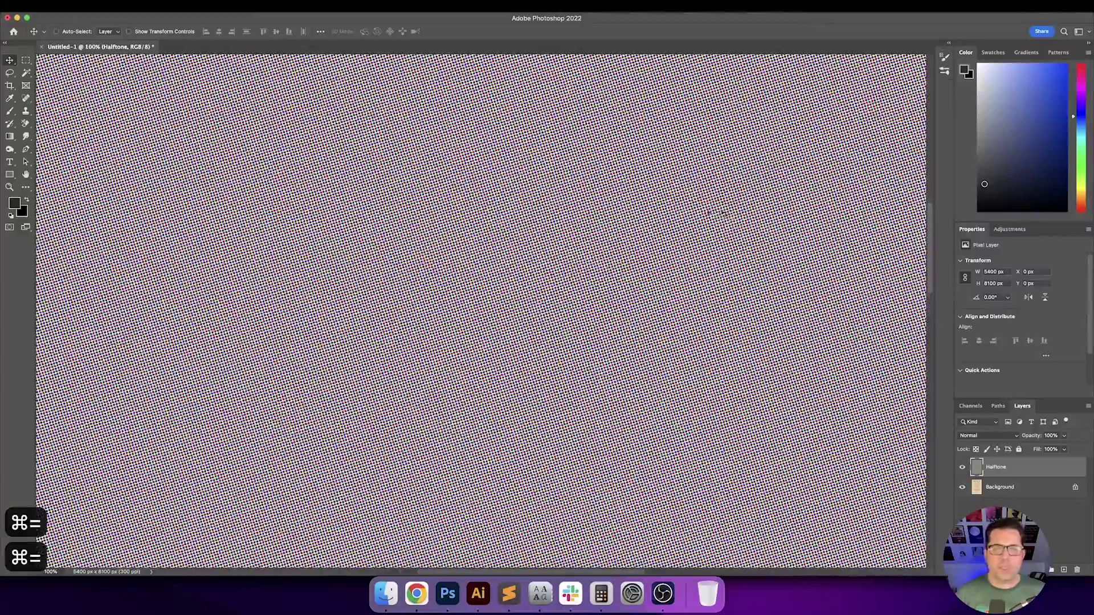
scroll(338, 205, left, 5)
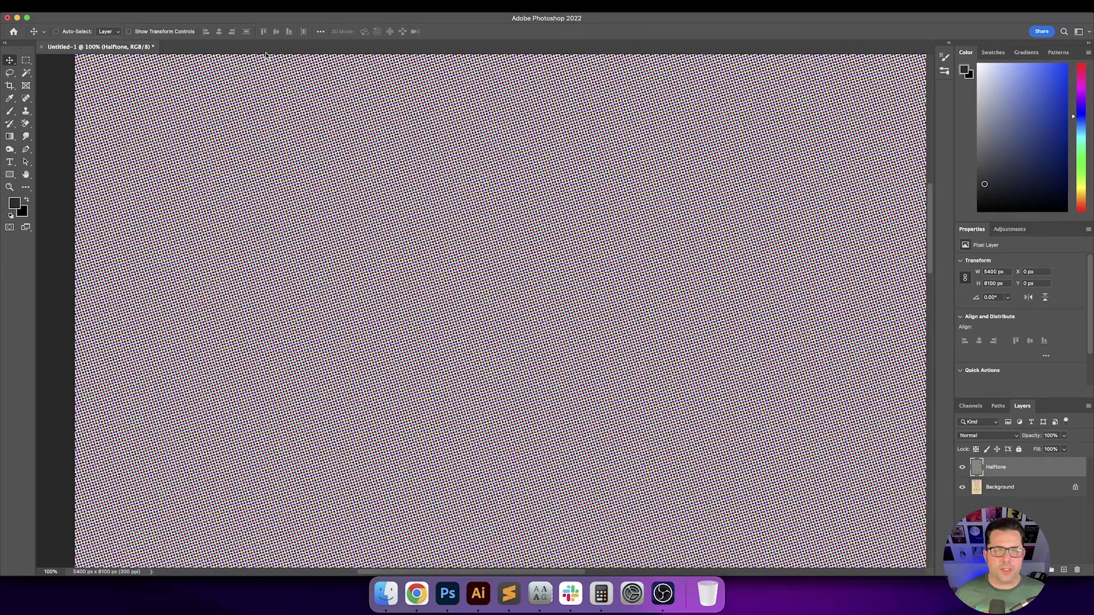
Refill the Halftone layer with 50% Gray and apply the Color Halftone filter with a maximum radius of 16 pixels, keeping the screen angles.
key(shift+BackSpace)
key(Return)
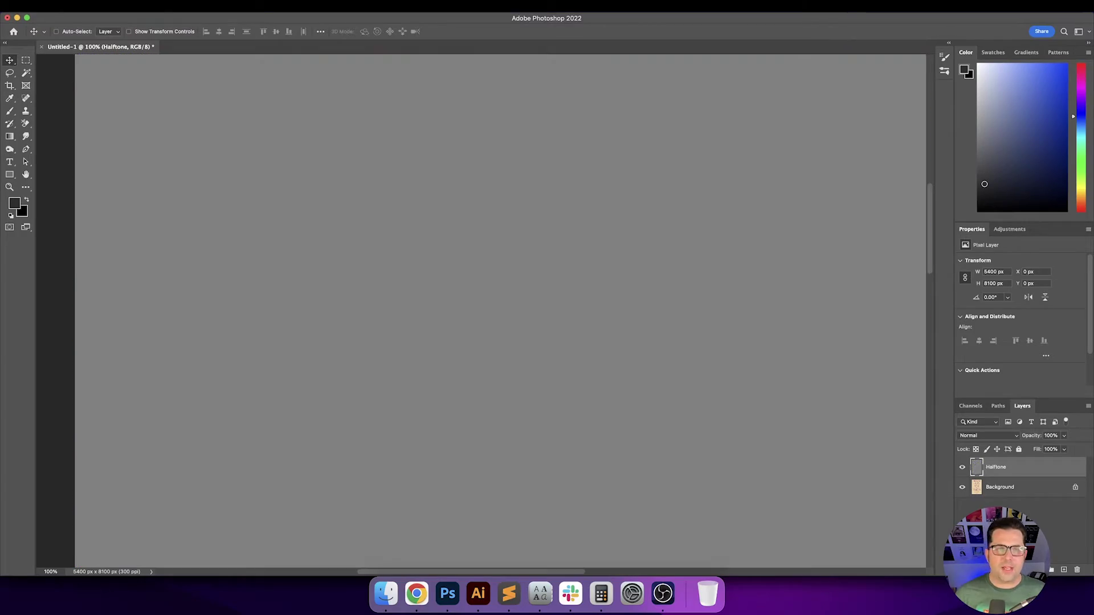
click(225, 5)
mouse_move(356, 166)
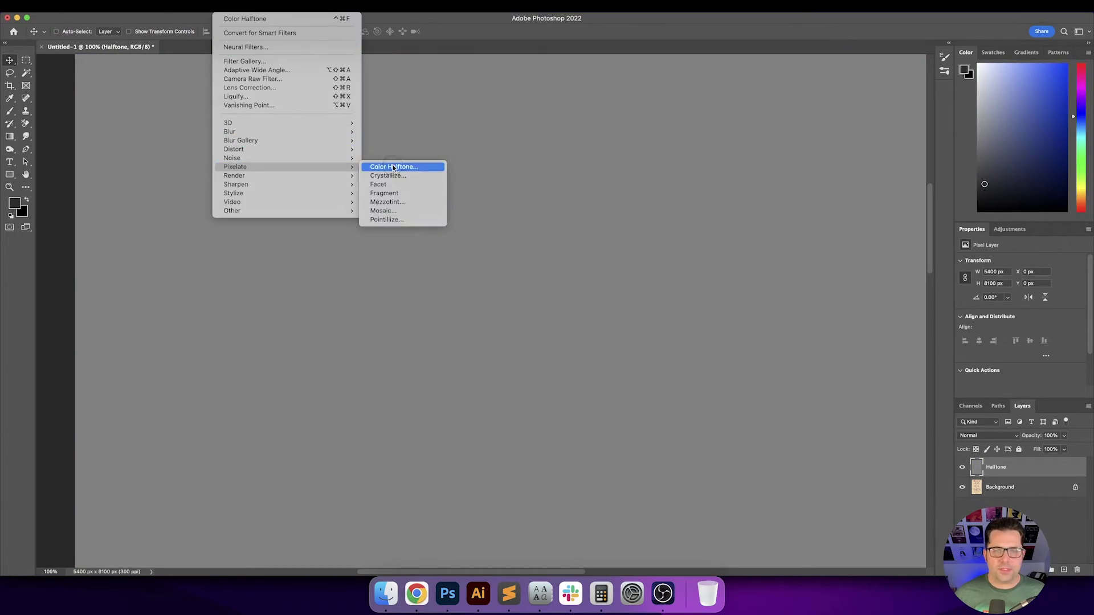
click(392, 166)
text(16)
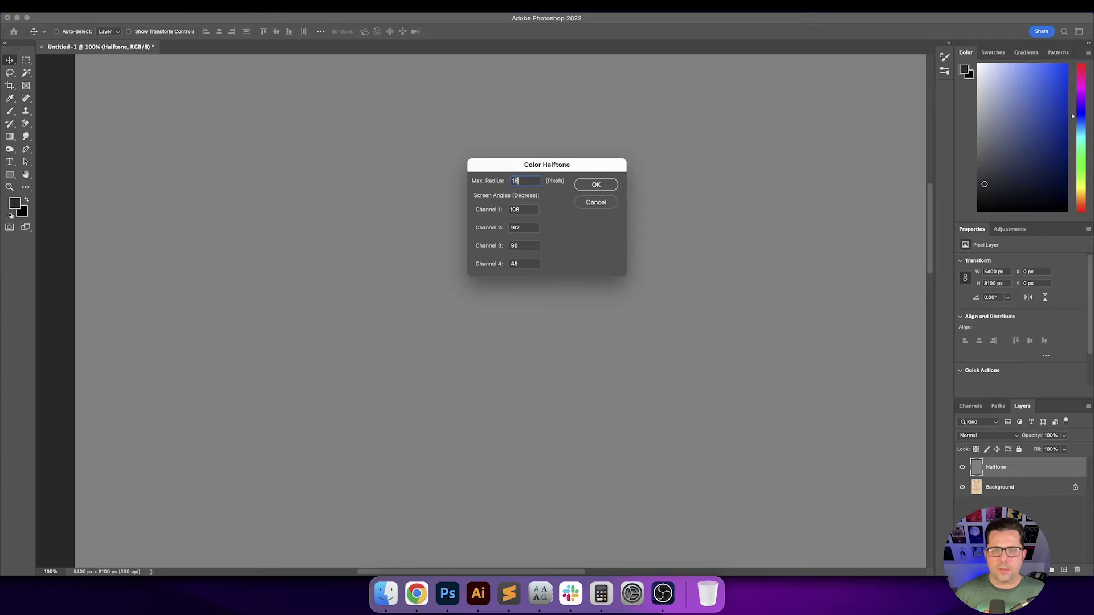
key(Return)
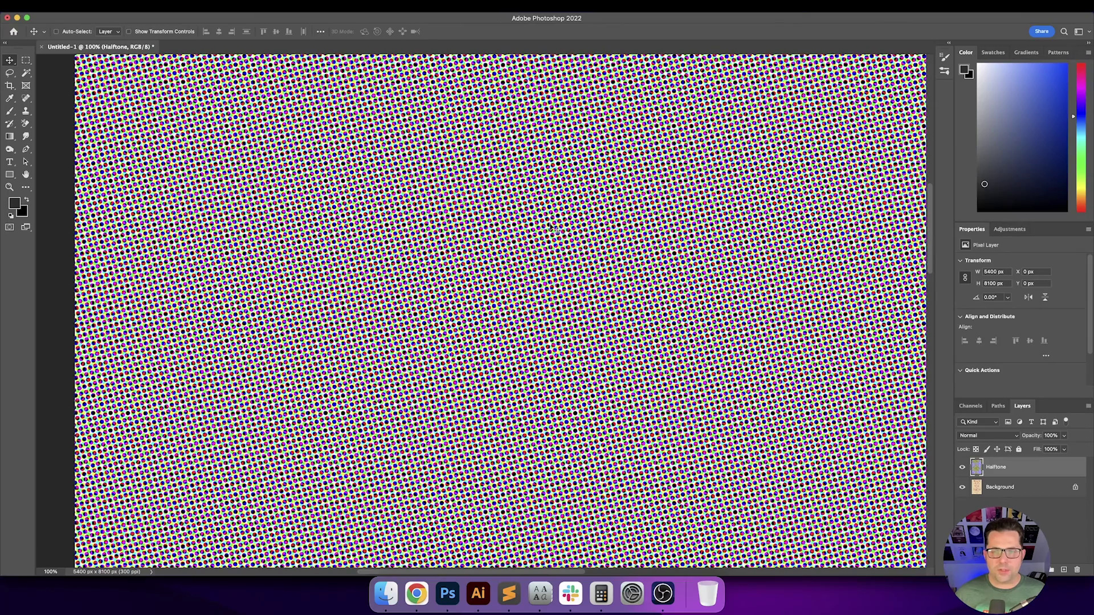
Try blend modes such as Linear Burn, Screen, Lighter Color, Overlay and Soft Light on the Halftone layer, and switch to the album artwork in Illustrator.
scroll(640, 274, right, 2)
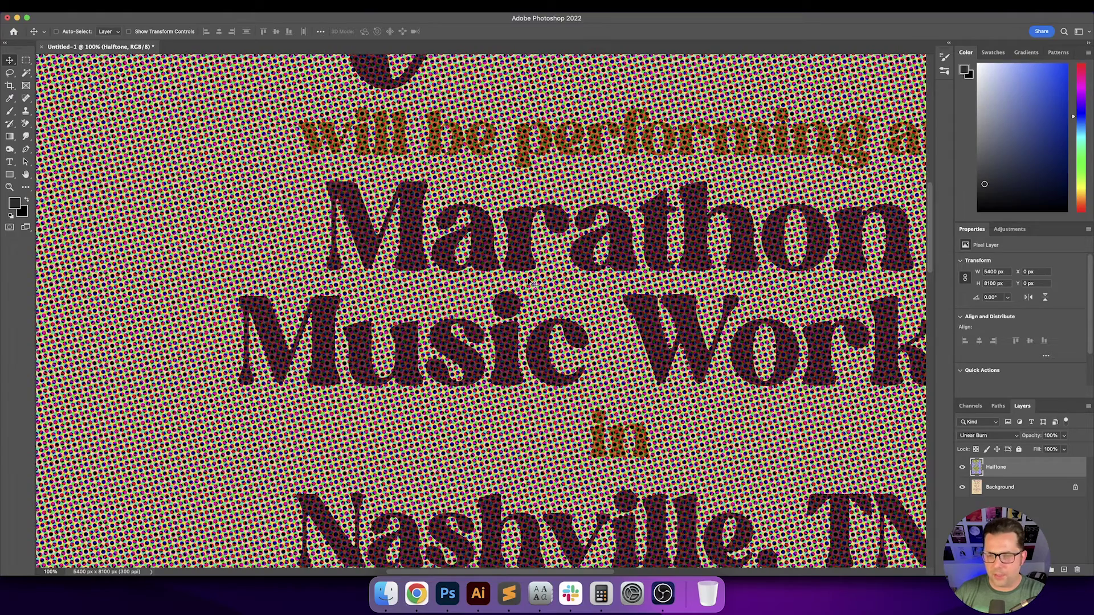
key(shift+plus)
key(shift+plus)
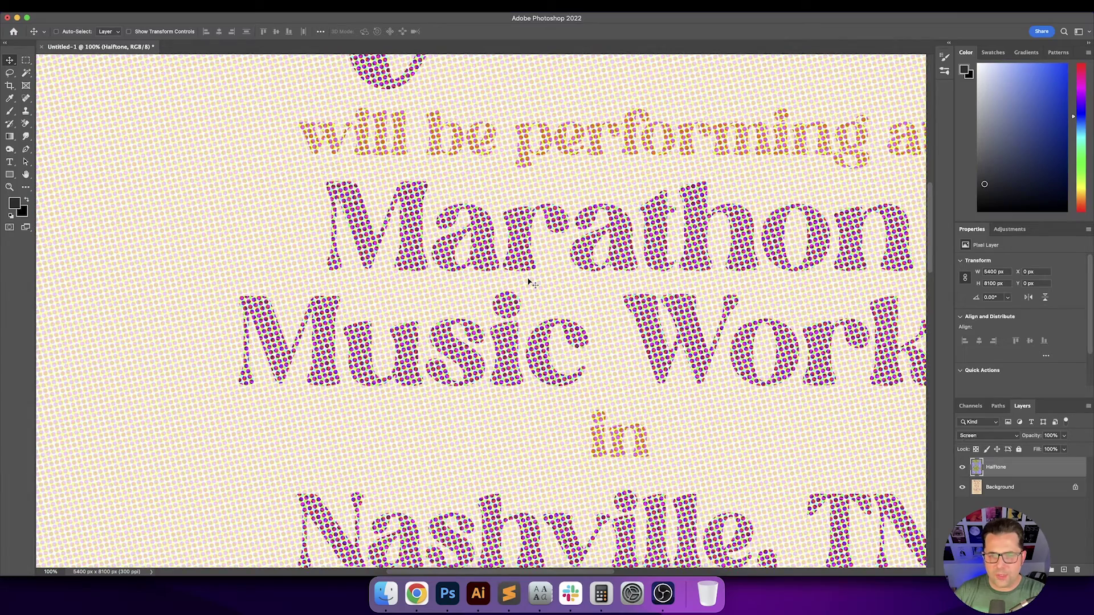
key(shift+plus)
key(shift+plus)
key(shift+plus)
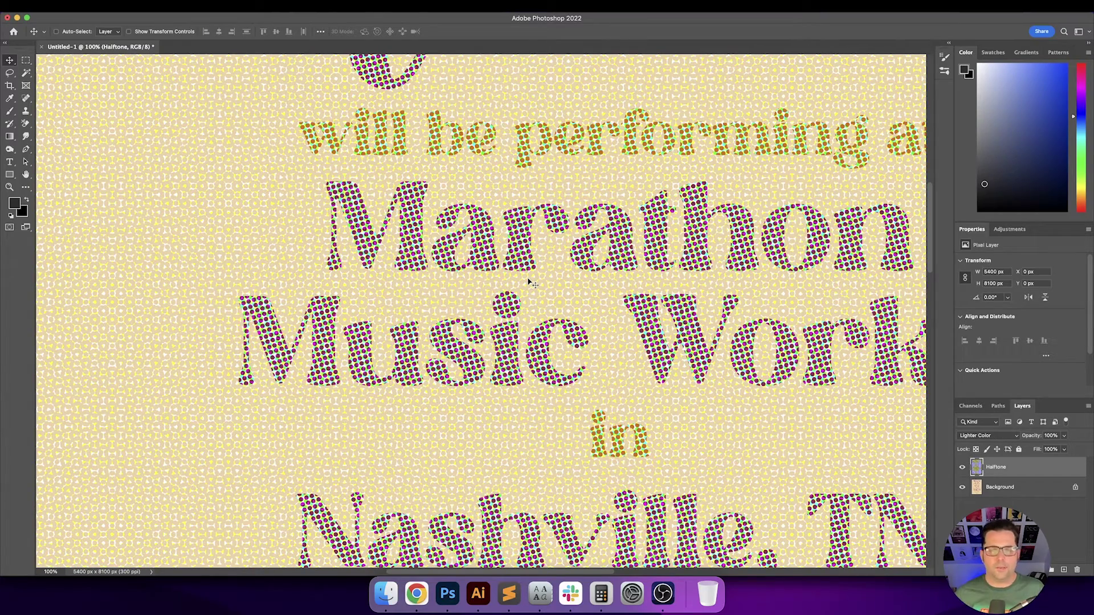
key(shift+plus)
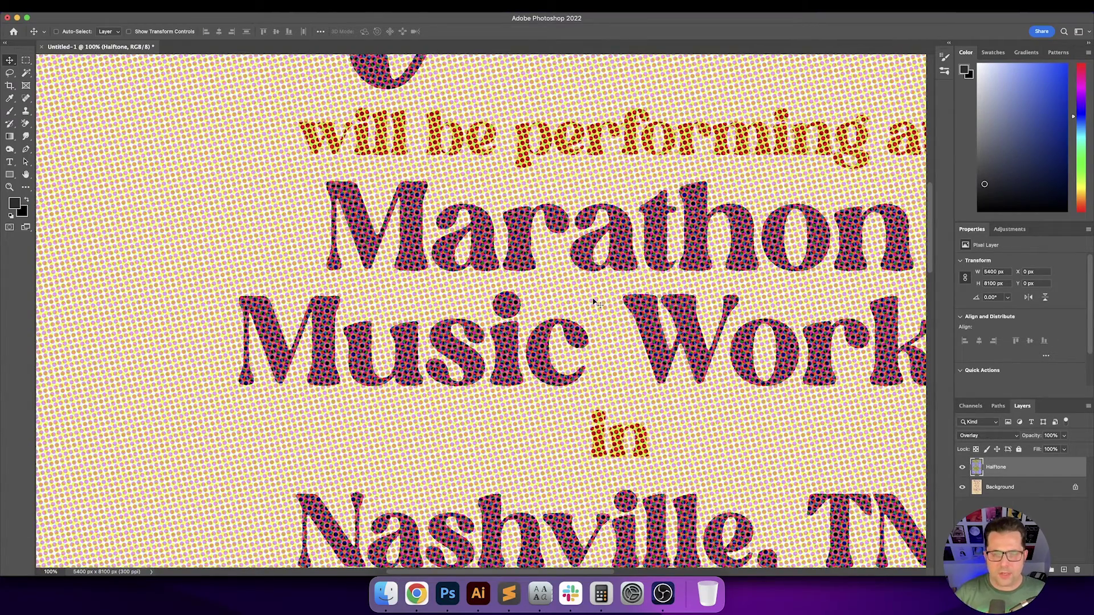
key(shift+plus)
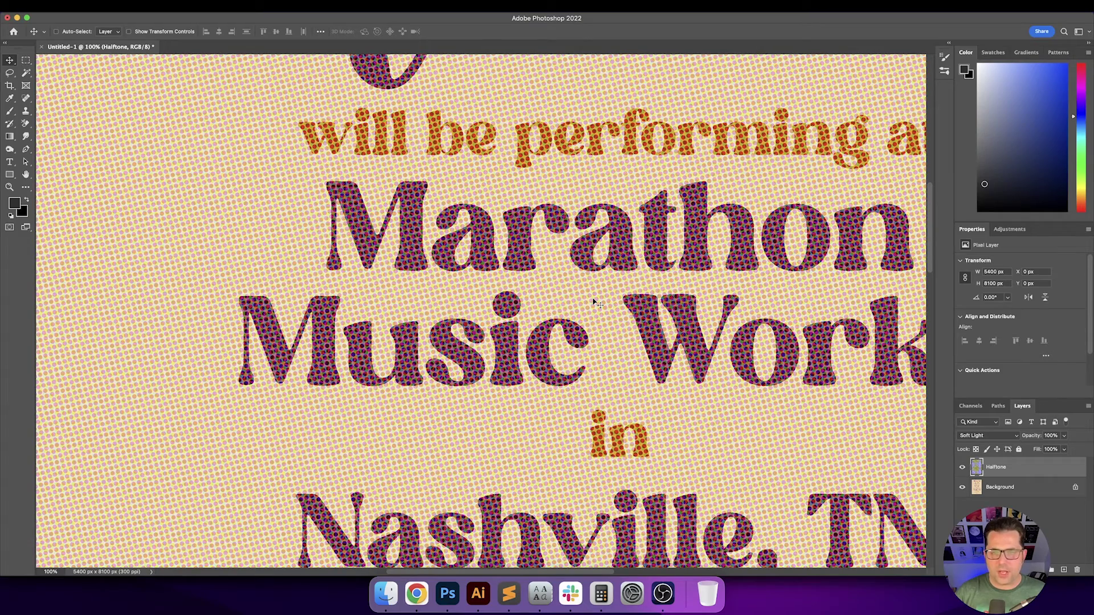
key(shift+plus)
click(478, 593)
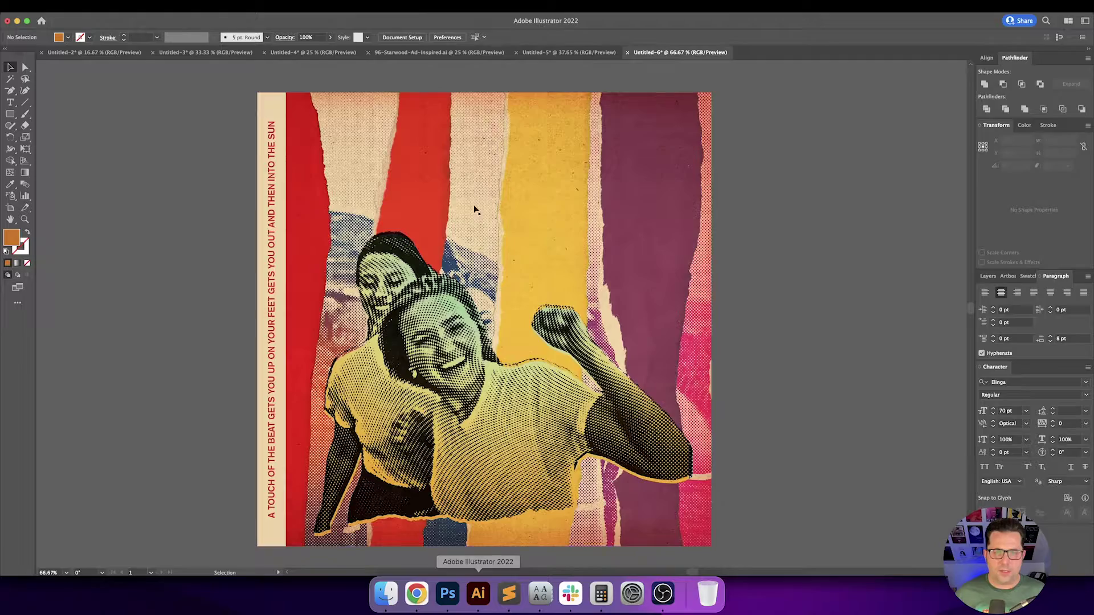
Select all the outlined lettering on the colored Aly & AJ poster, without its background, and copy it.
scroll(254, 173, down, 3)
drag(256, 175, 595, 169)
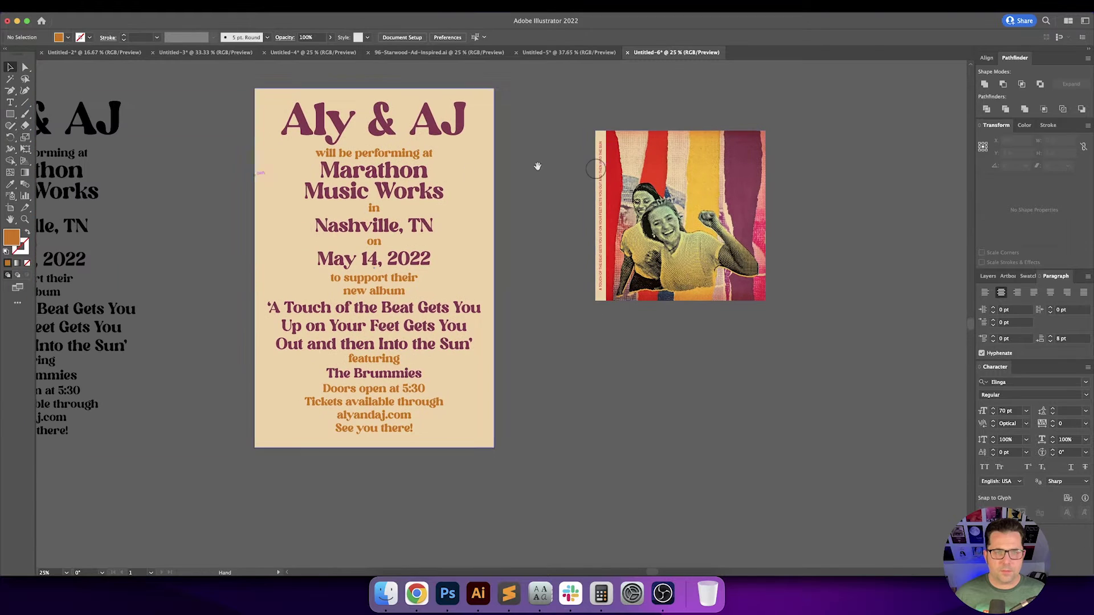
drag(244, 94, 510, 453)
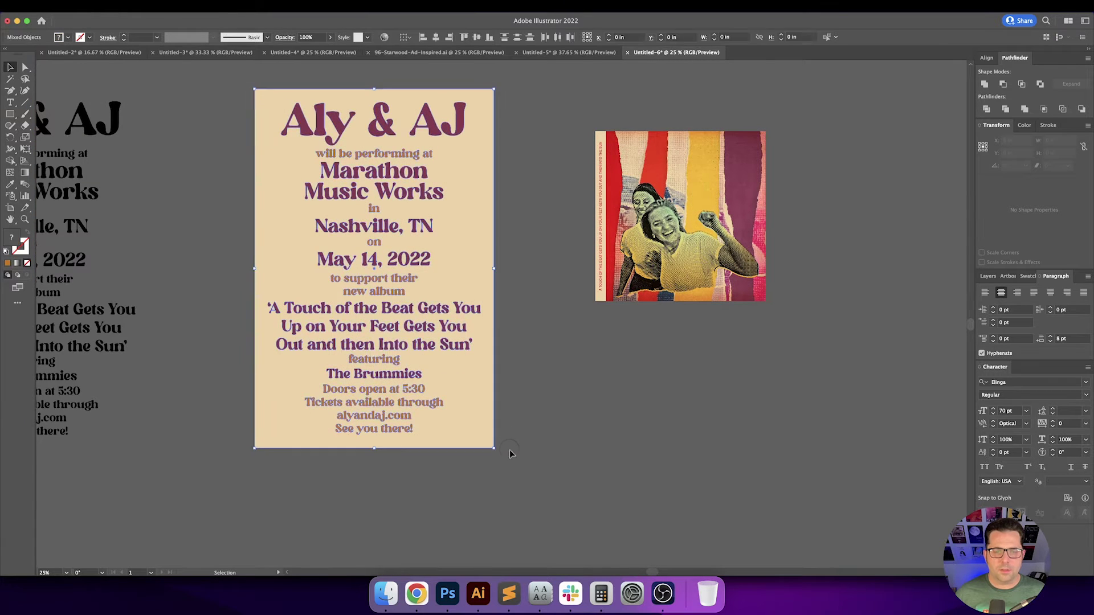
key(super+c)
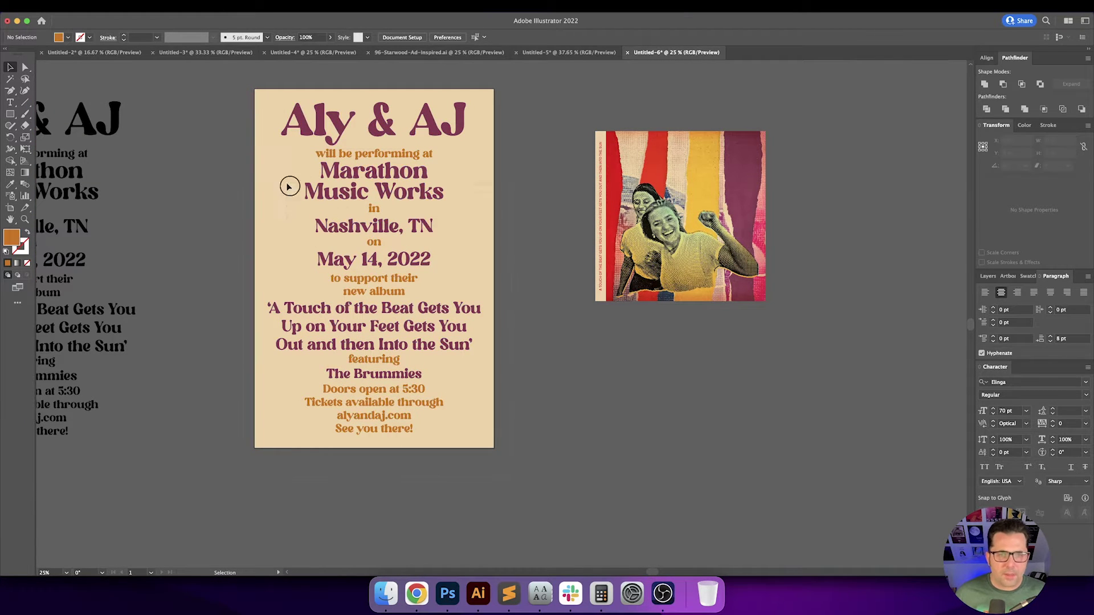
key(super+c)
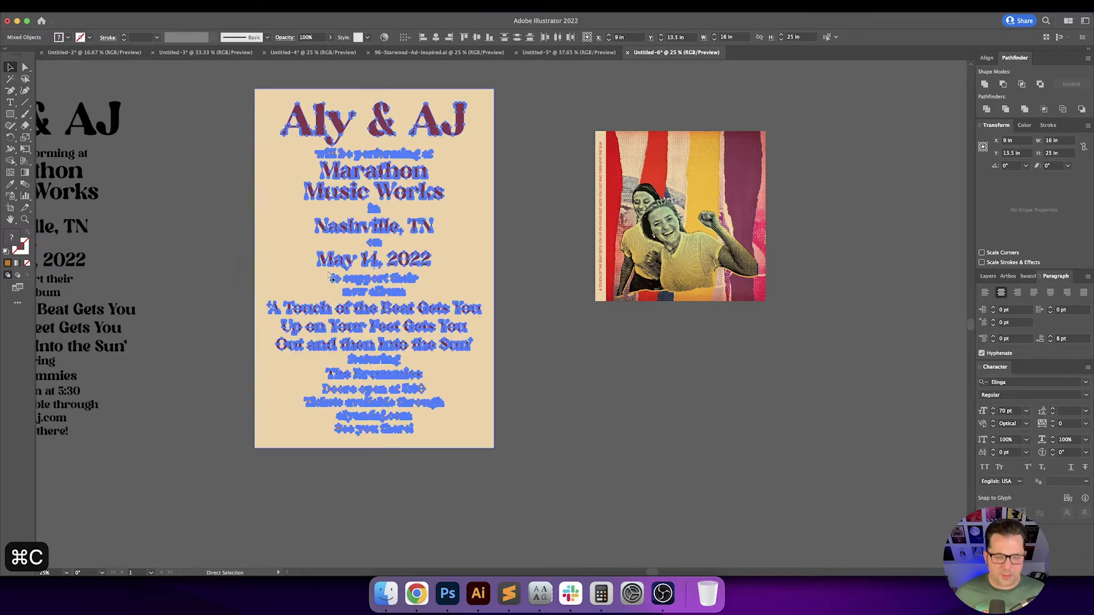
Switch to Photoshop and delete the existing Halftone layer from the poster document.
click(447, 593)
key(super+0)
key(super+minus)
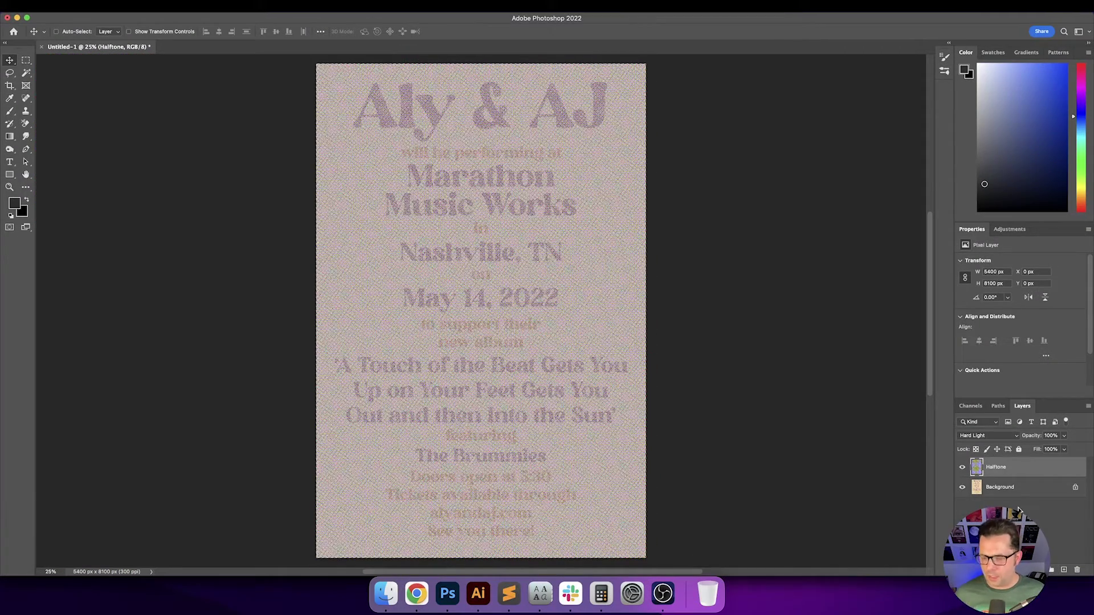
key(Delete)
Paste the copied lettering as a Smart Object and commit its placement on the poster.
key(super+v)
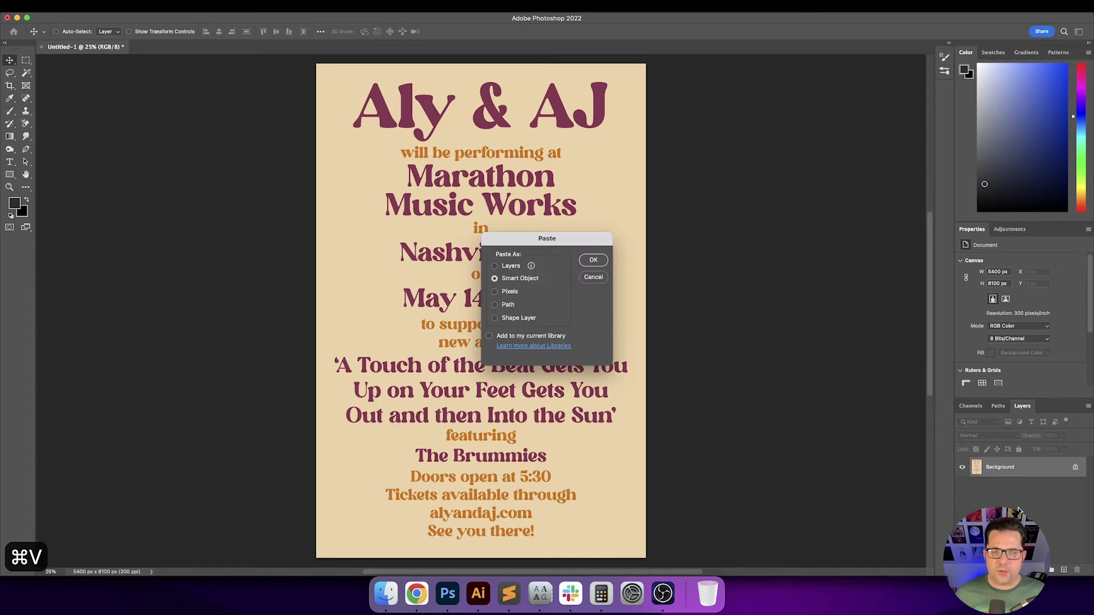
key(Return)
key(Return)
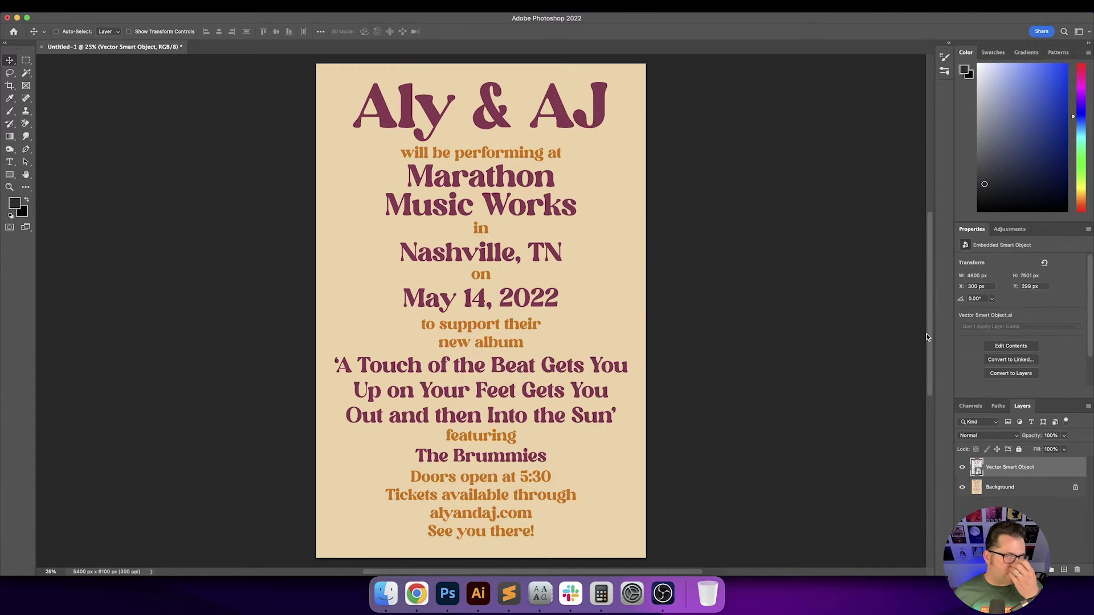
Add a Solid Color fill layer beneath the lettering in the cream sampled from the poster, and delete the Background layer.
click(1044, 495)
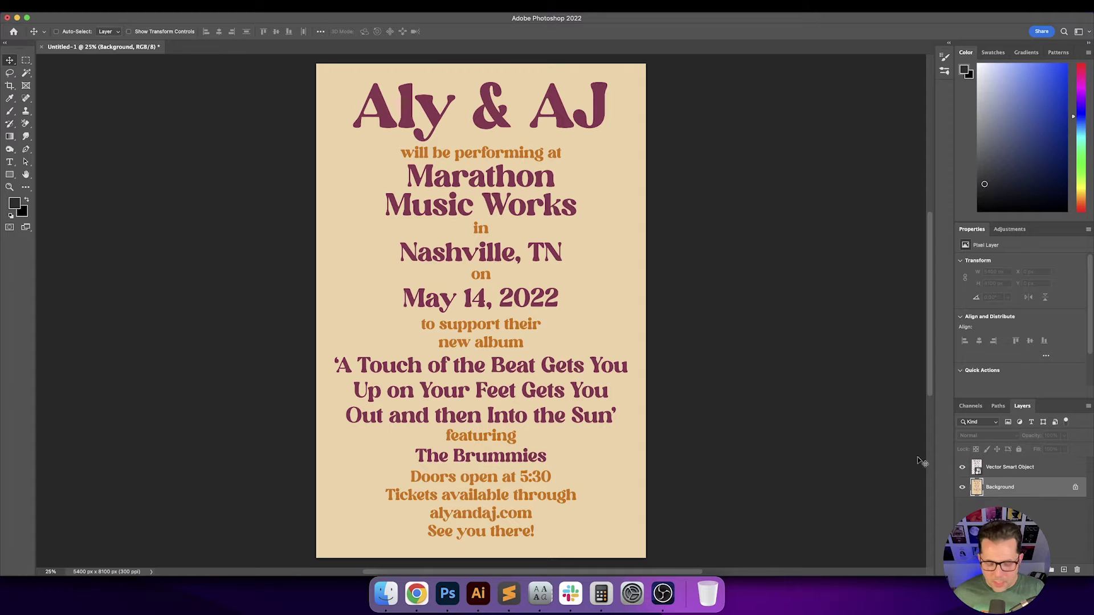
key(i)
click(621, 244)
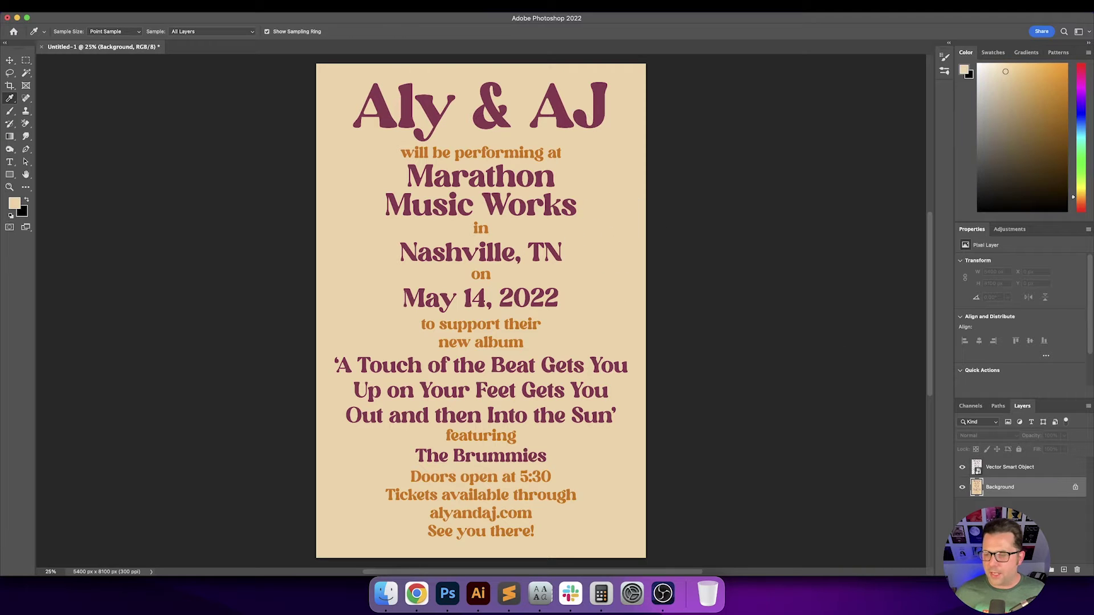
click(1039, 570)
click(1041, 348)
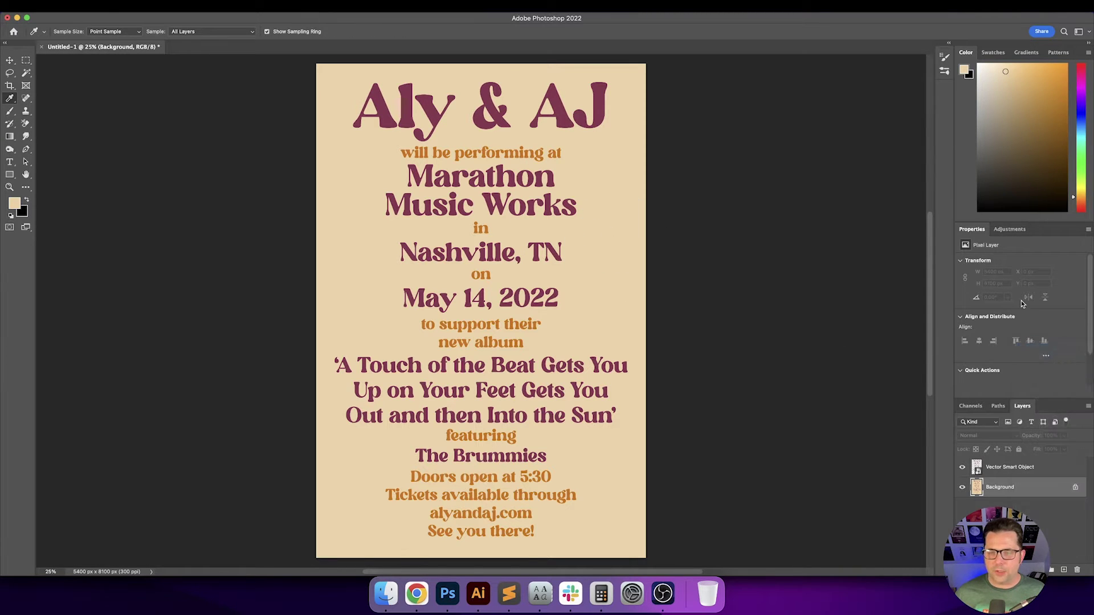
key(Return)
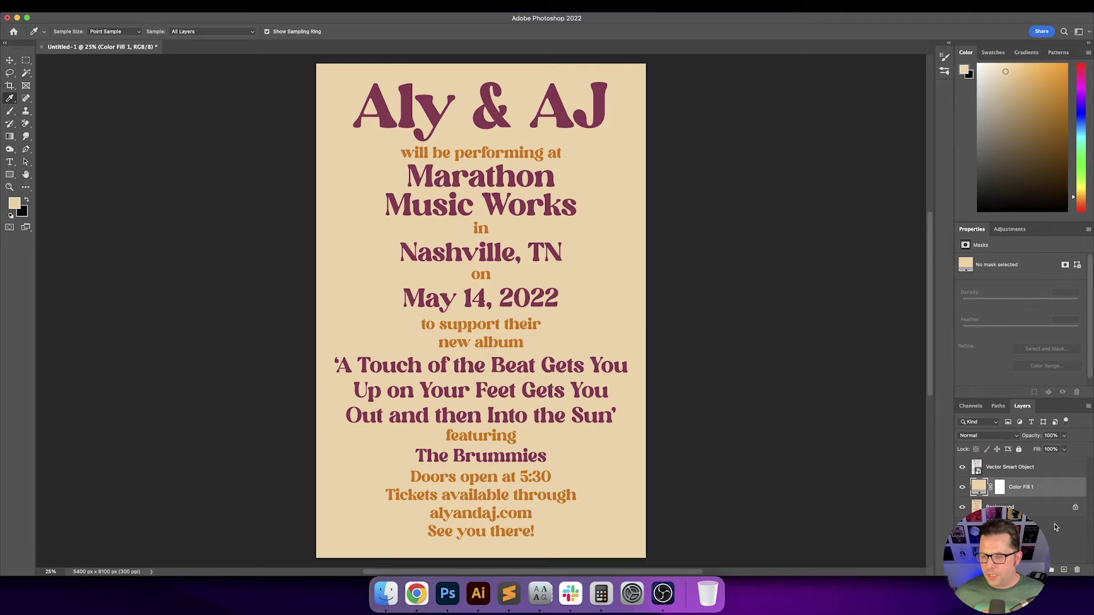
key(v)
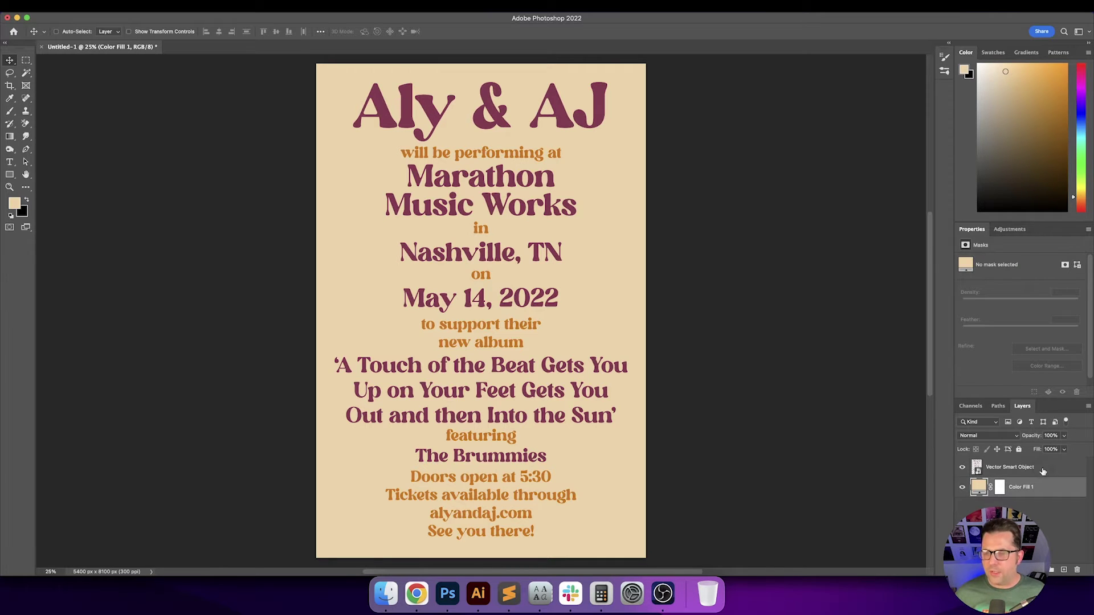
Check the lettering Smart Object by hiding and showing it, and add a new layer named Halftone above it.
click(1020, 467)
click(963, 468)
click(962, 468)
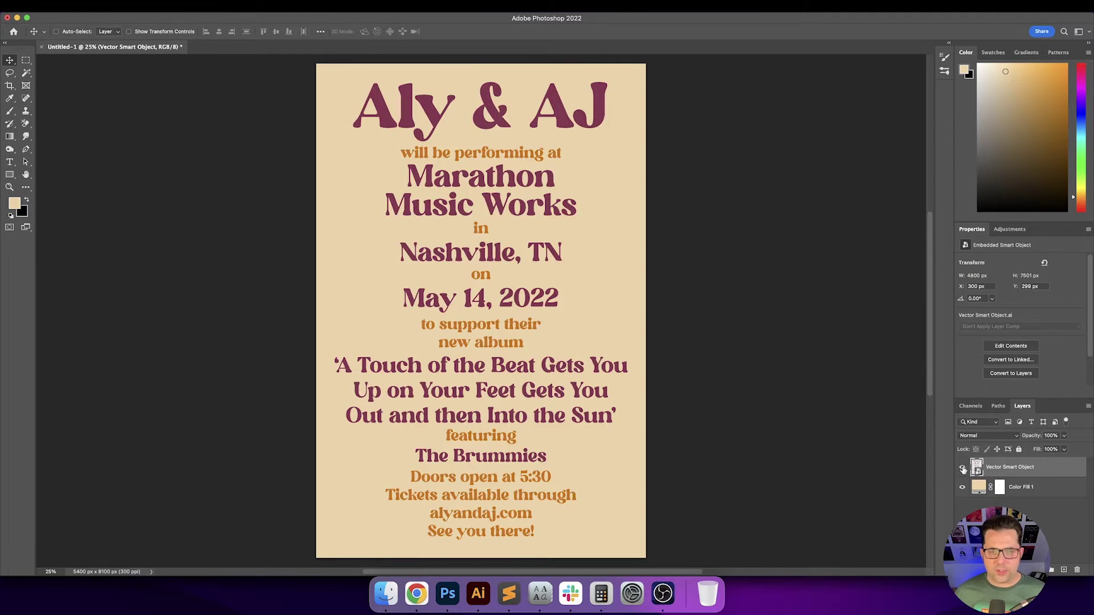
key(shift+super+n)
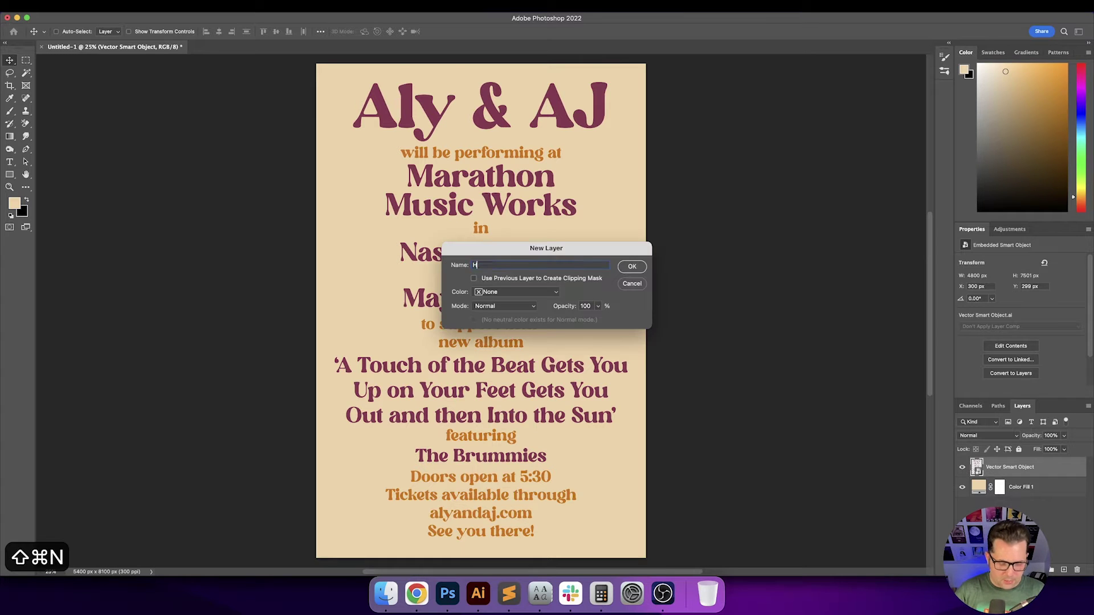
text(Halftone)
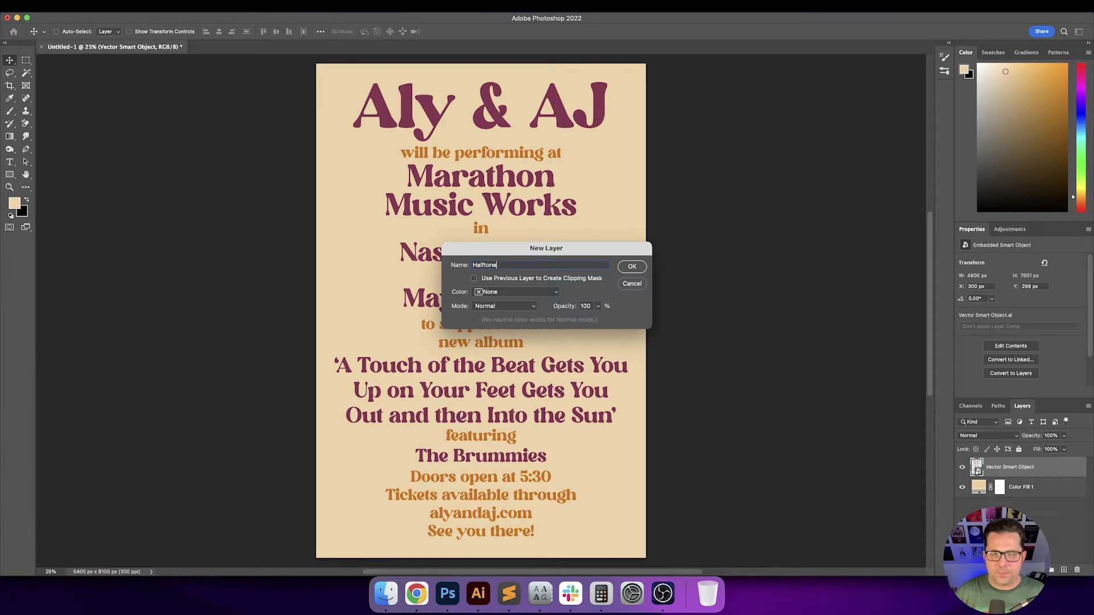
key(Return)
Fill the Halftone layer with neutral gray.
key(i)
key(shift+BackSpace)
key(Return)
key(v)
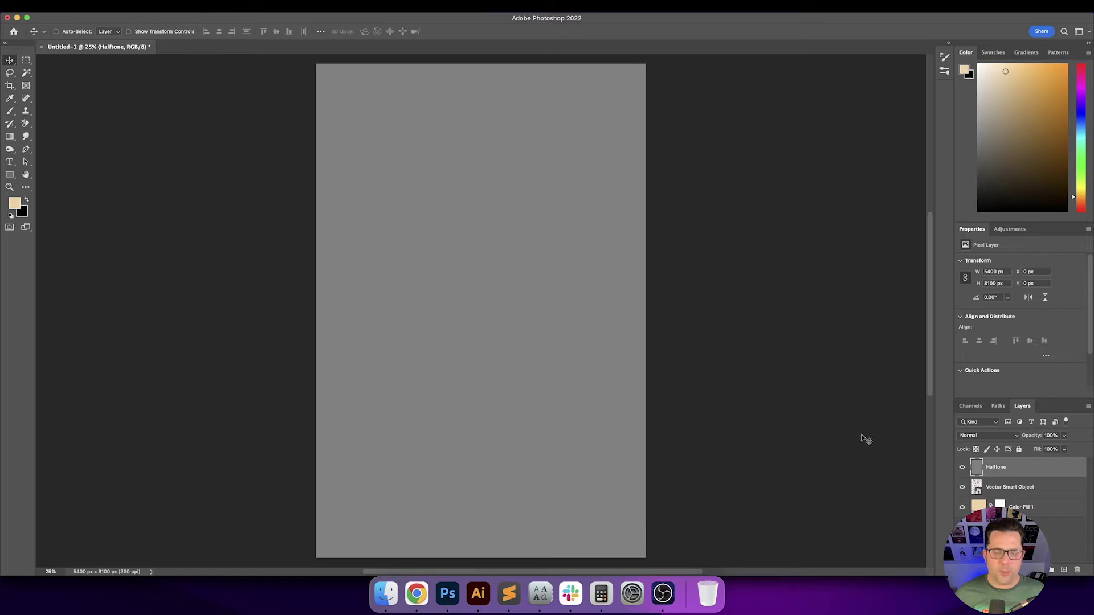
Apply the Color Halftone filter with its last-used settings to the gray Halftone layer and inspect the dots at 100%.
click(240, 7)
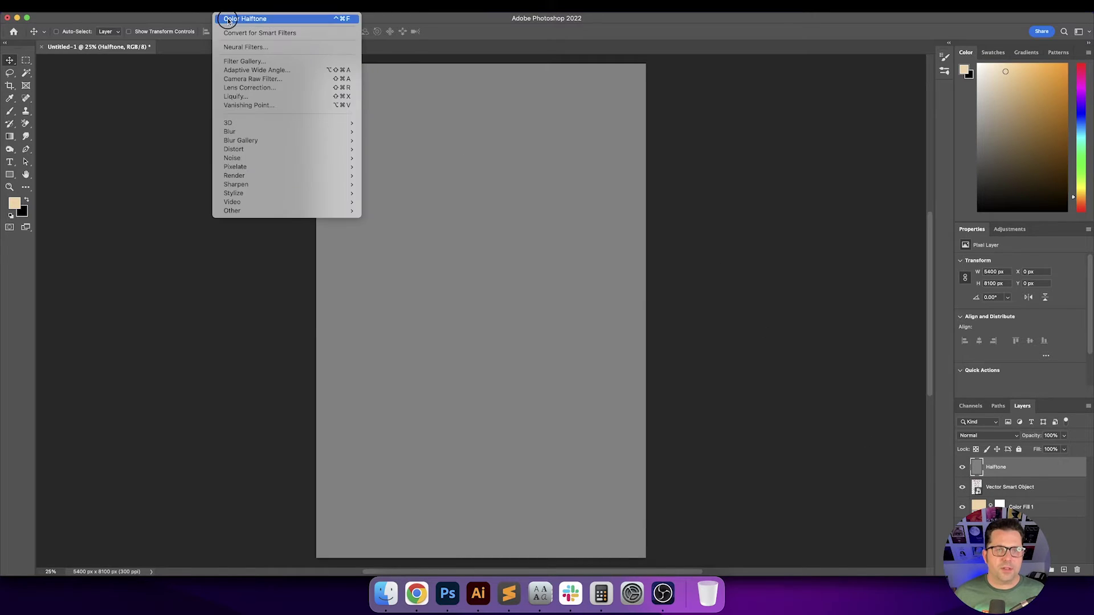
click(229, 20)
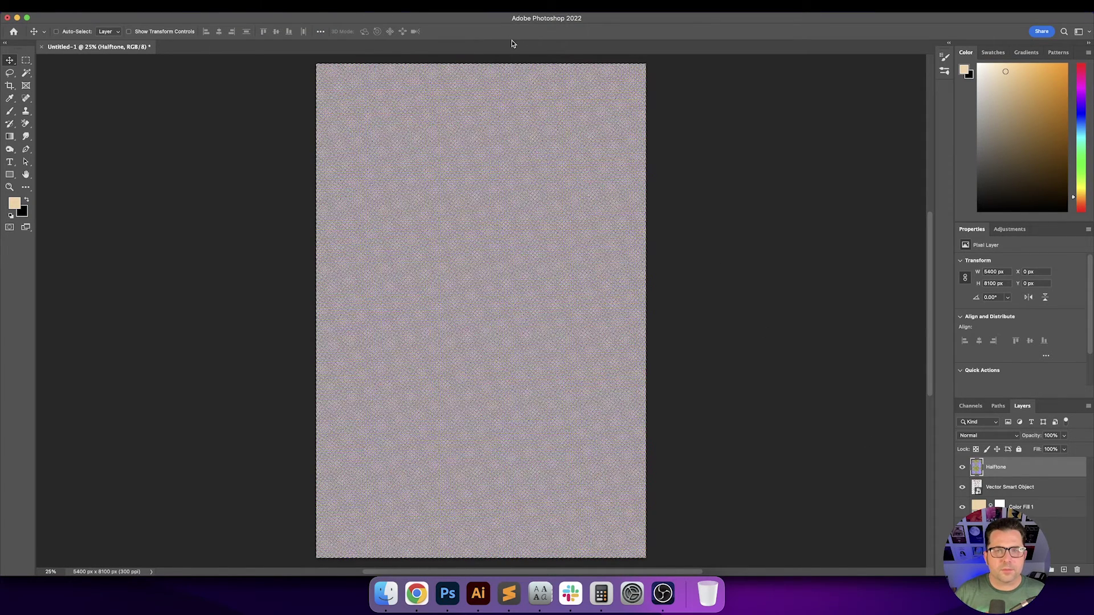
key(super+equal)
key(super+equal)
key(super+equal)
key(super+equal)
key(super+equal)
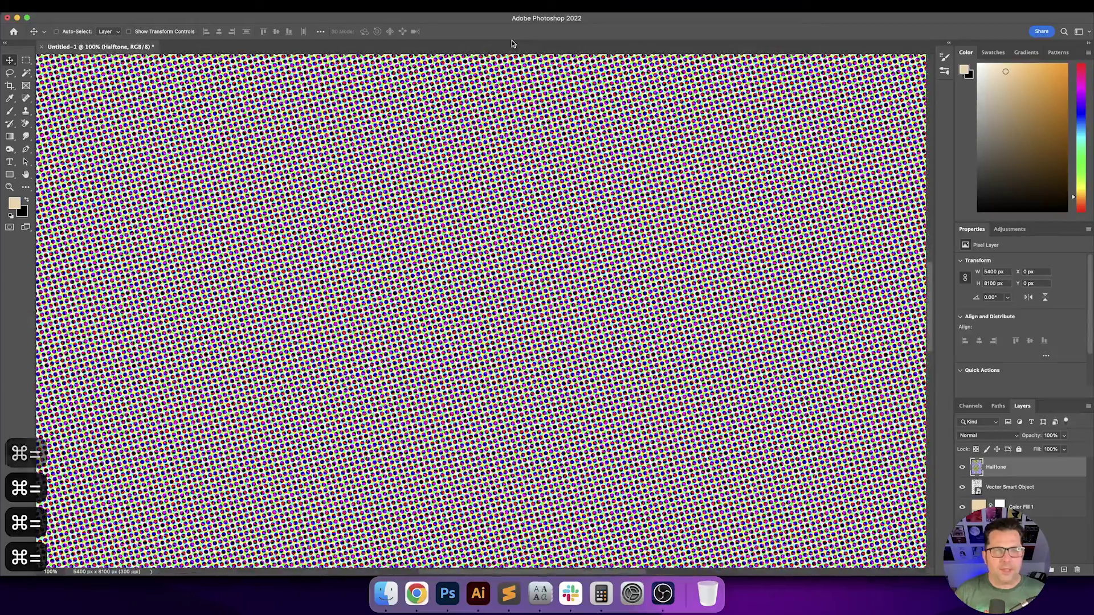
Try desaturating the color halftone pattern, and undo it.
key(super+shift+u)
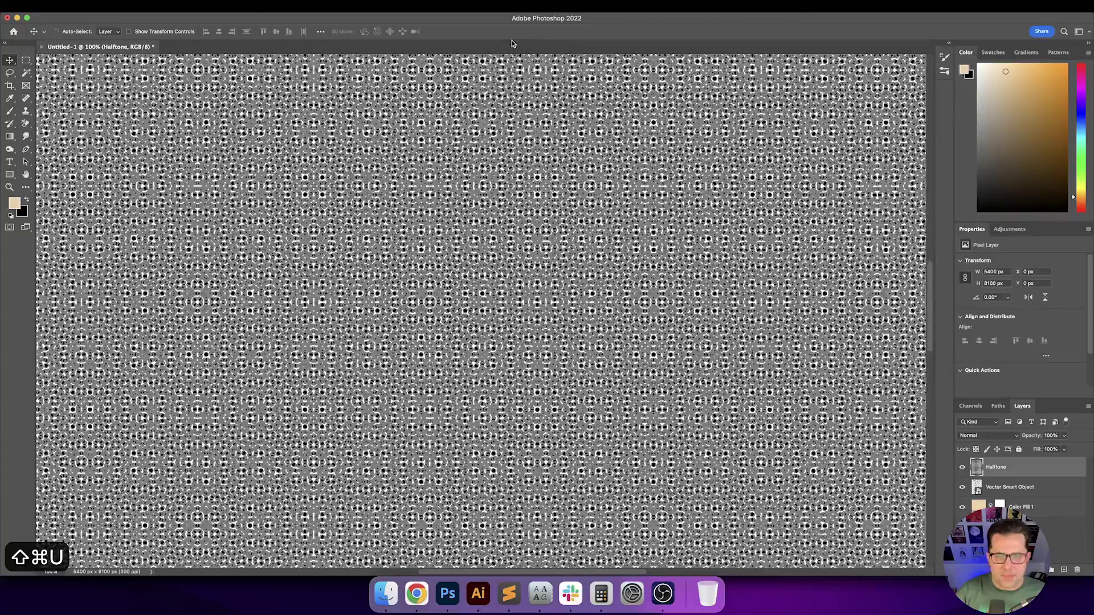
key(super+z)
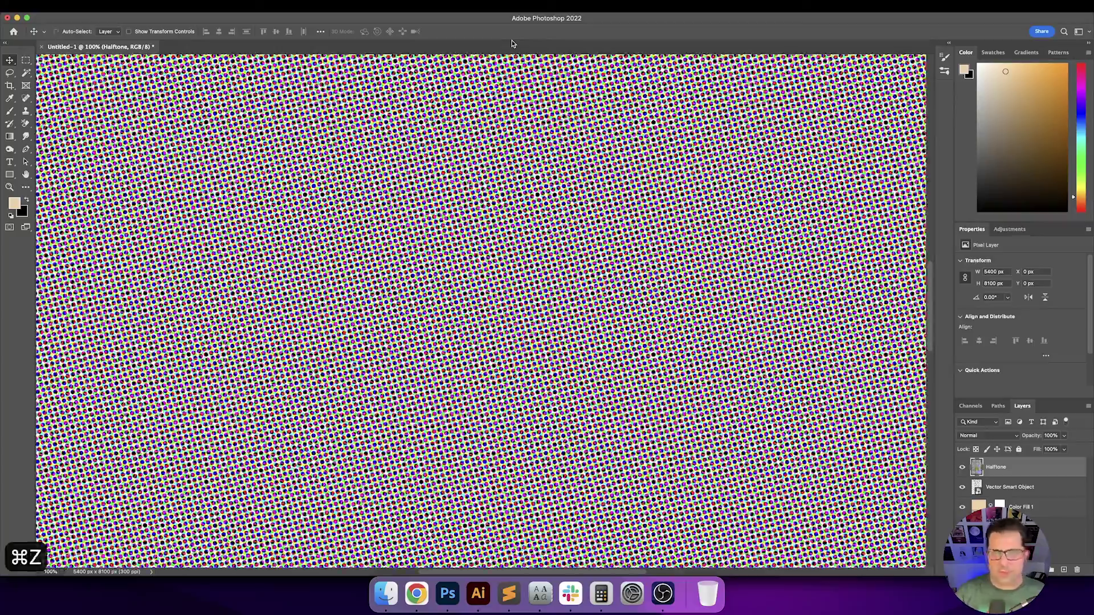
Add a Gradient Map above the Halftone layer and change its cream starting stop to white.
click(1038, 570)
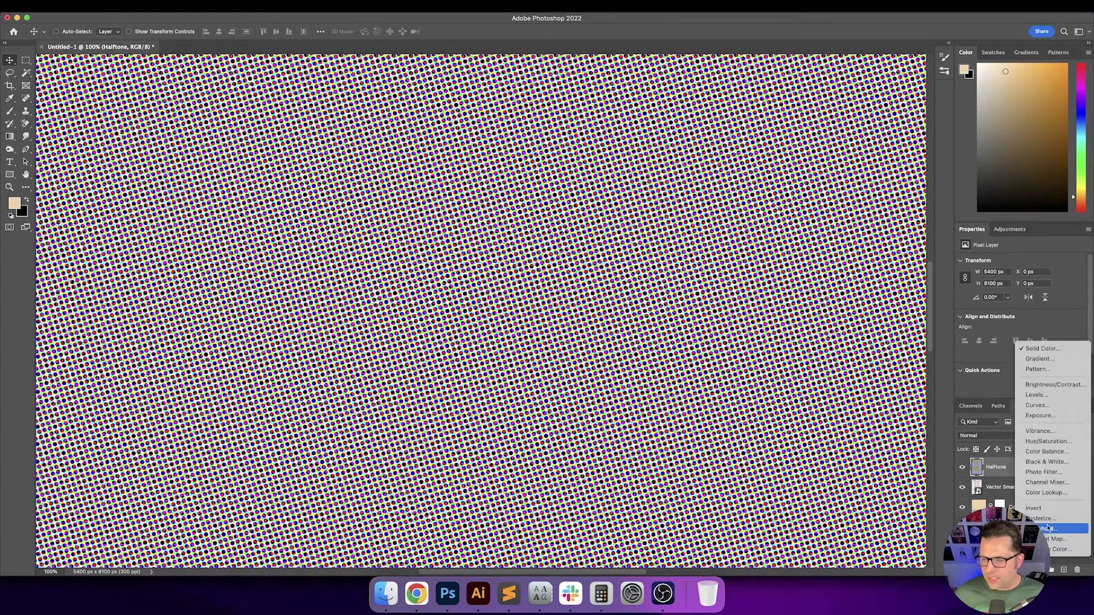
click(1048, 539)
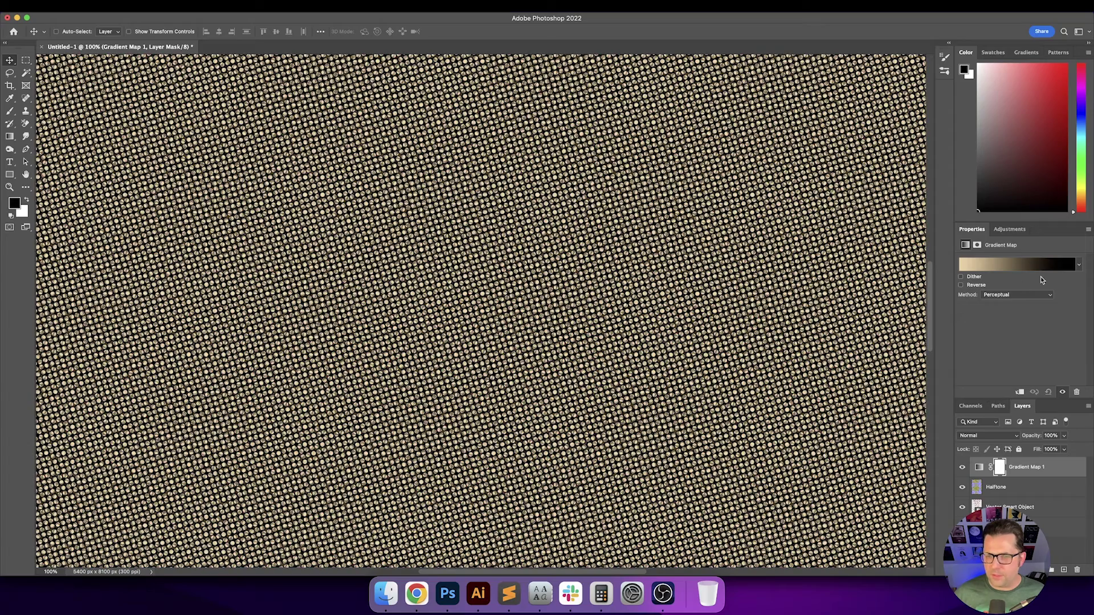
click(1028, 269)
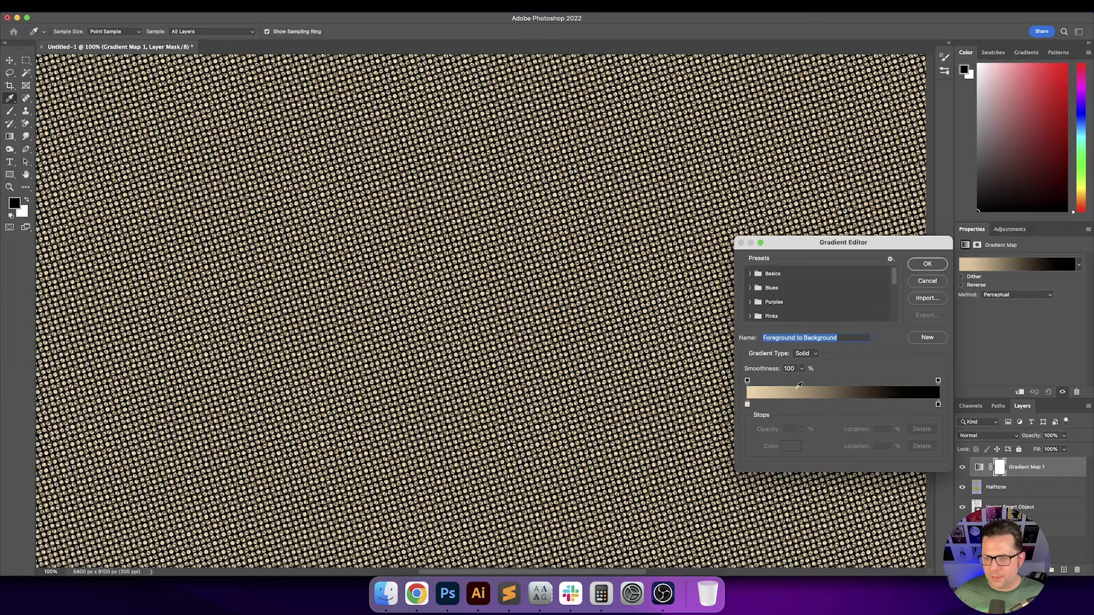
double_click(748, 405)
drag(758, 322, 650, 220)
key(Return)
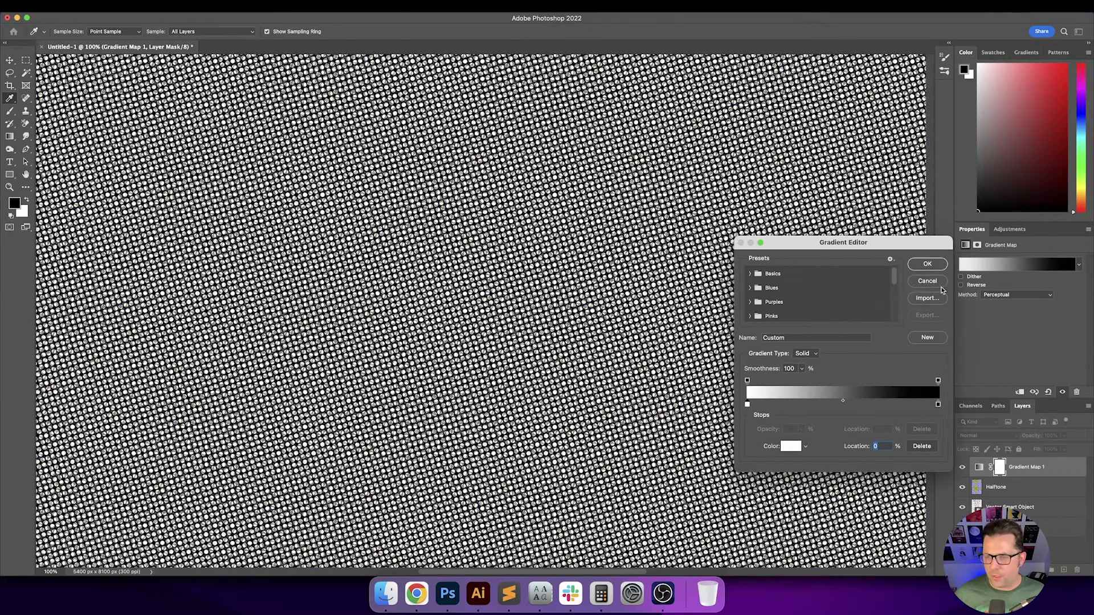
Change the gradient's black end stop to a dark gray and apply the edited gradient.
double_click(938, 405)
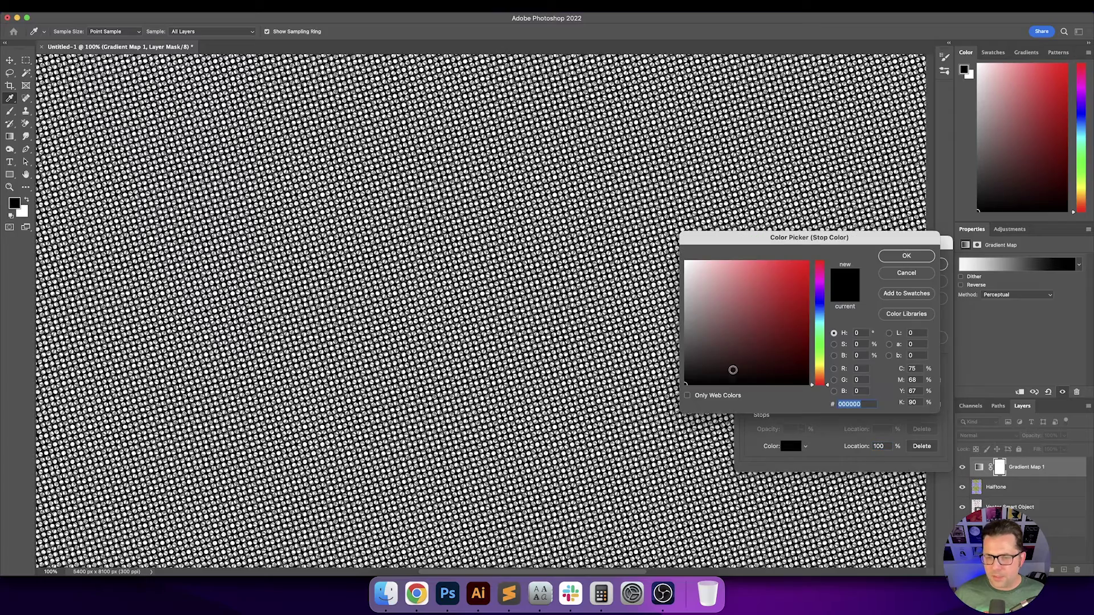
click(862, 356)
text(10)
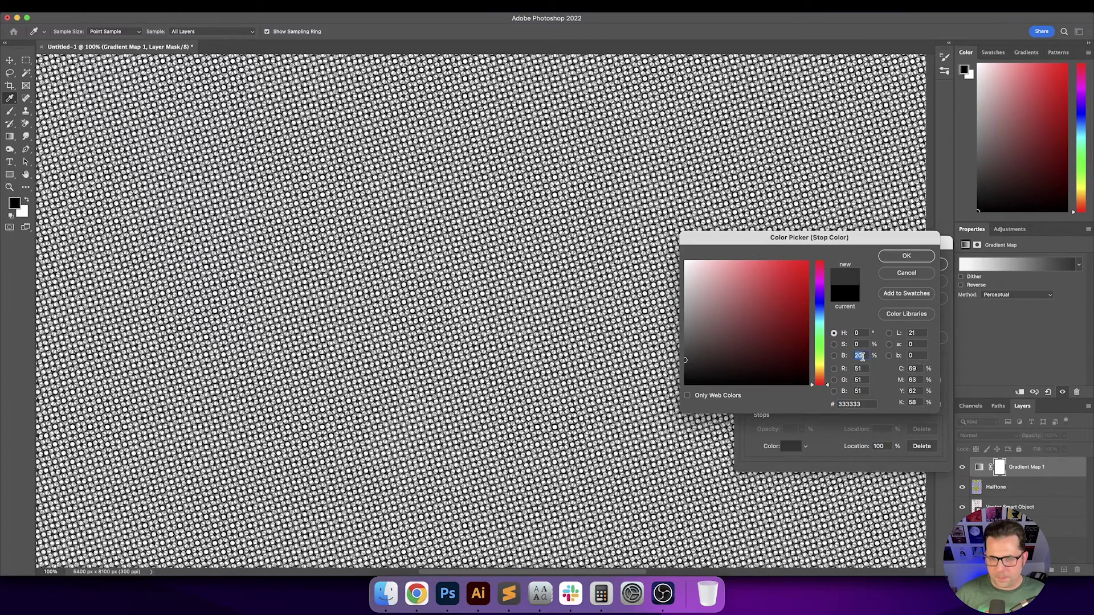
key(Return)
key(Return)
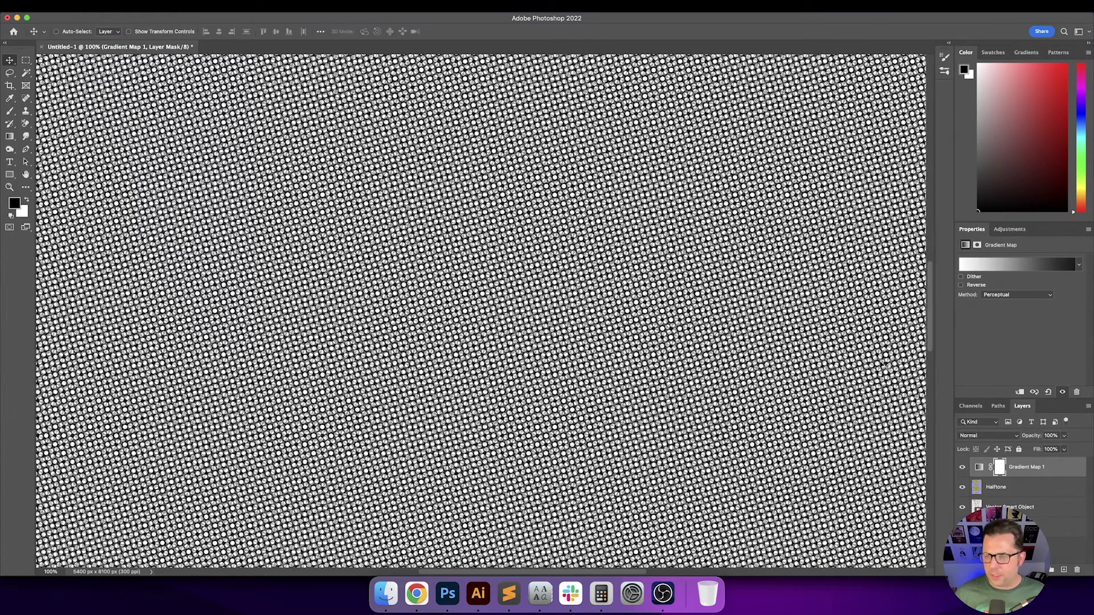
Merge the Gradient Map and the Halftone layer into one layer.
key(v)
click(1052, 488)
key(super+e)
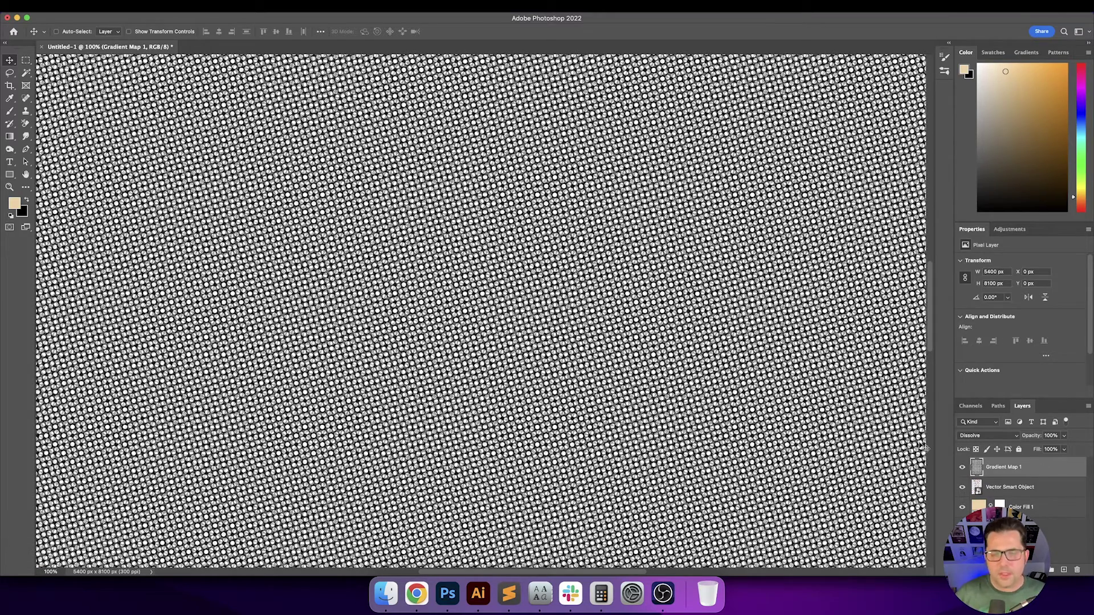
Preview the halftone layer in successive blend modes from Darken through Saturation, ending back on Normal.
key(shift+plus)
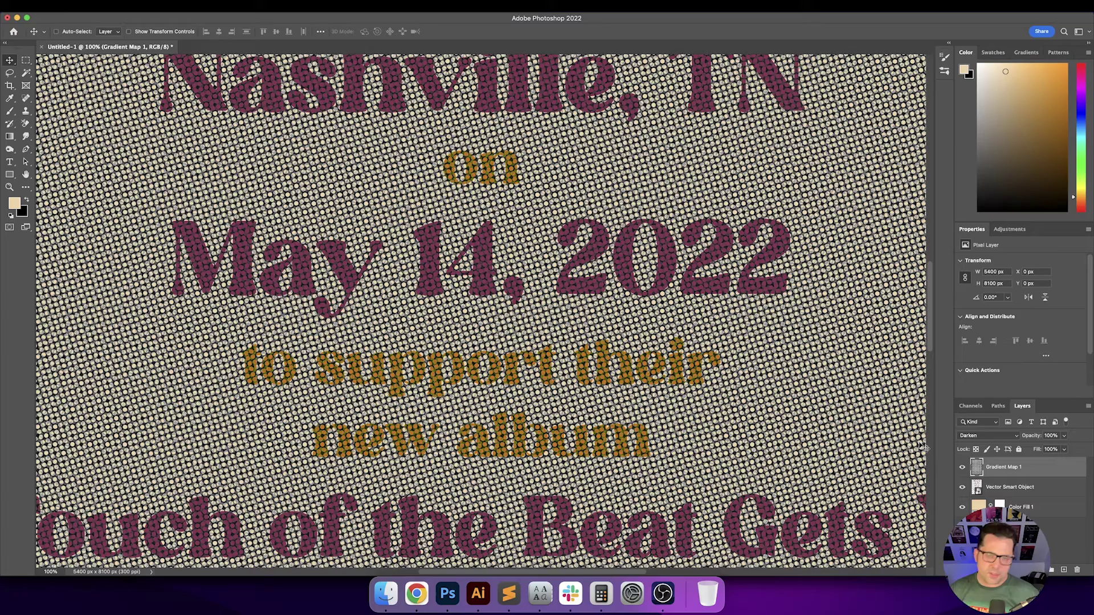
key(shift+plus)
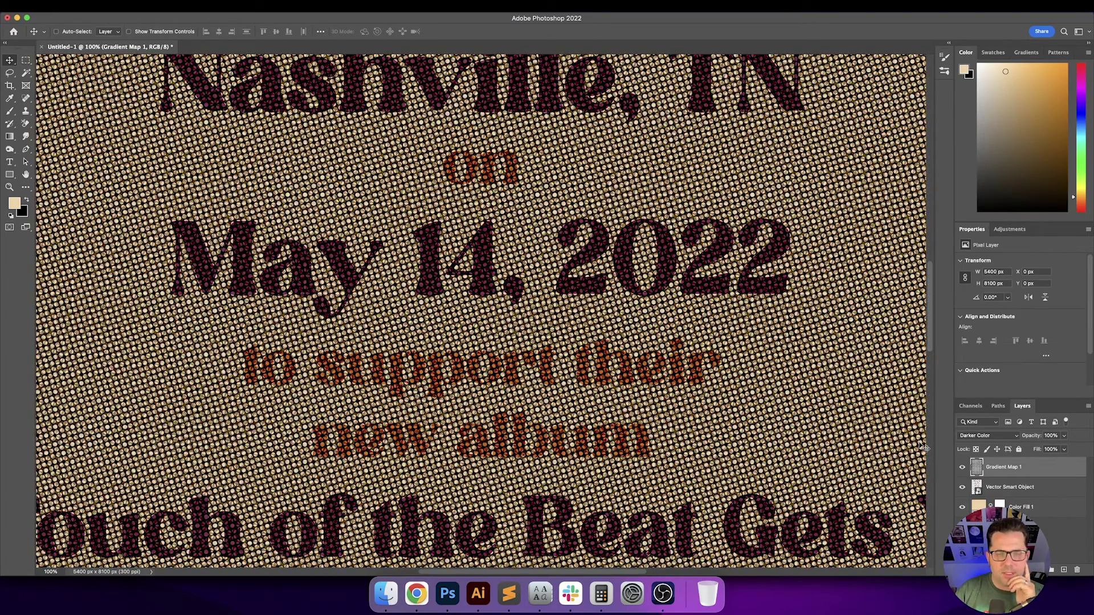
key(shift+plus)
key(shift+plus)
key(shift+plus)
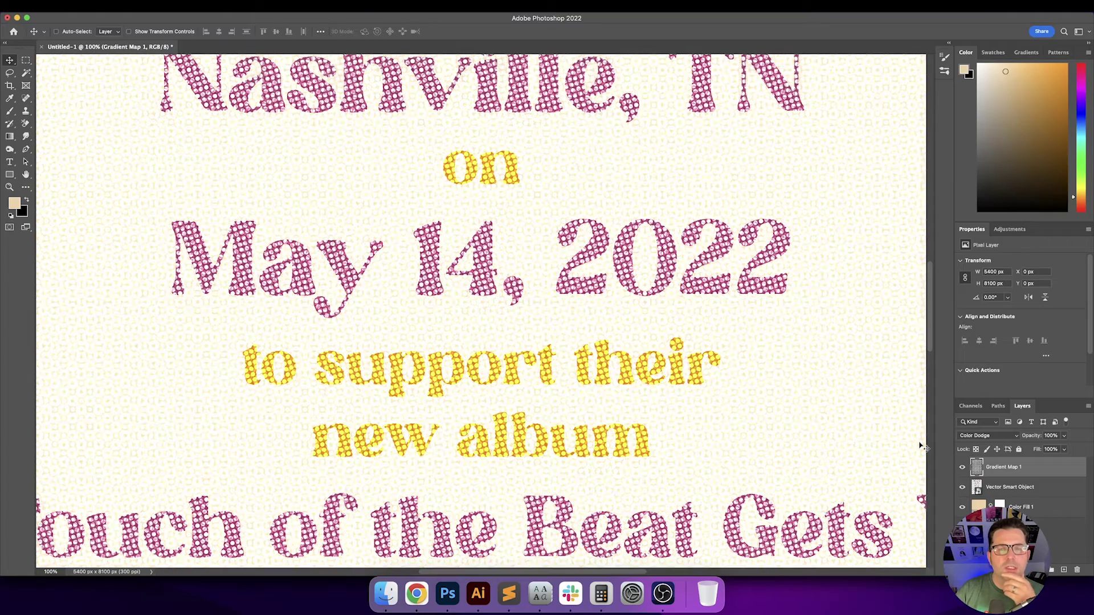
key(shift+plus)
key(shift+plus)
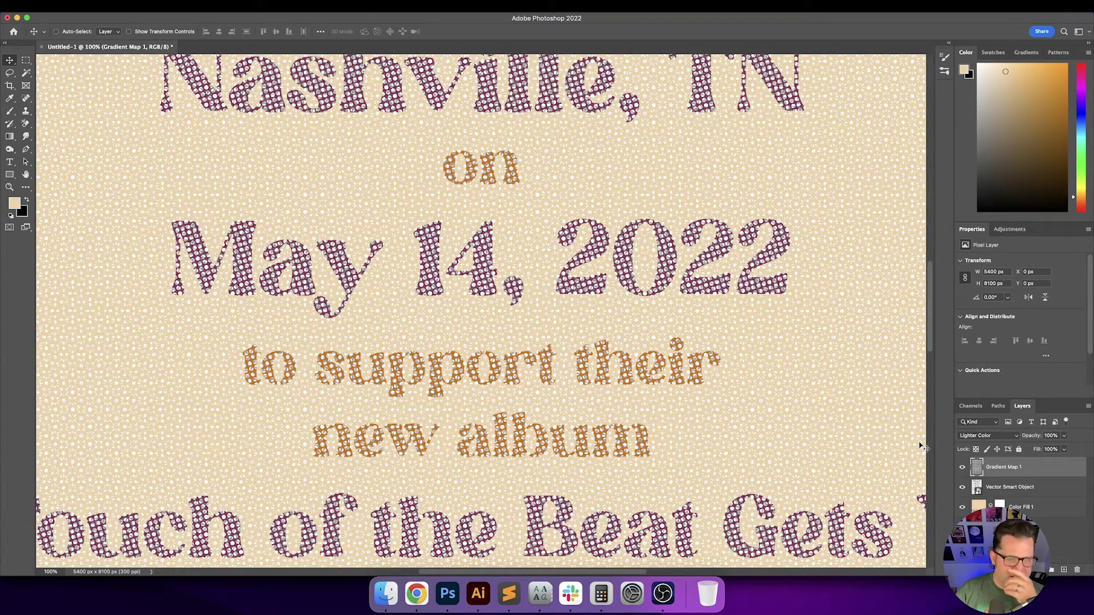
key(shift+plus)
key(shift+plus)
key(shift+plus)
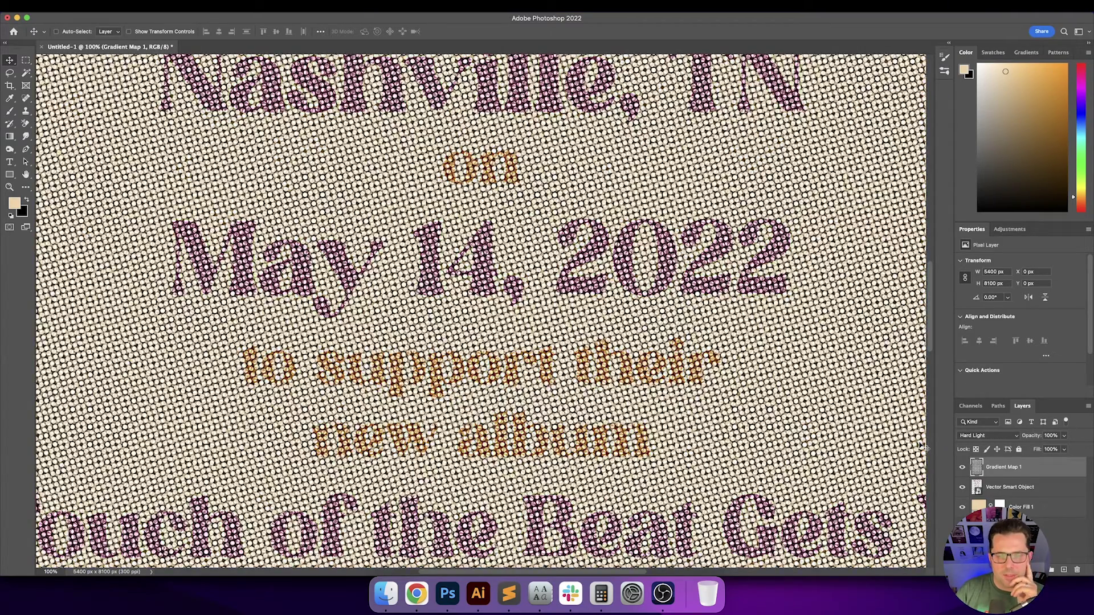
key(shift+plus)
key(shift+plus)
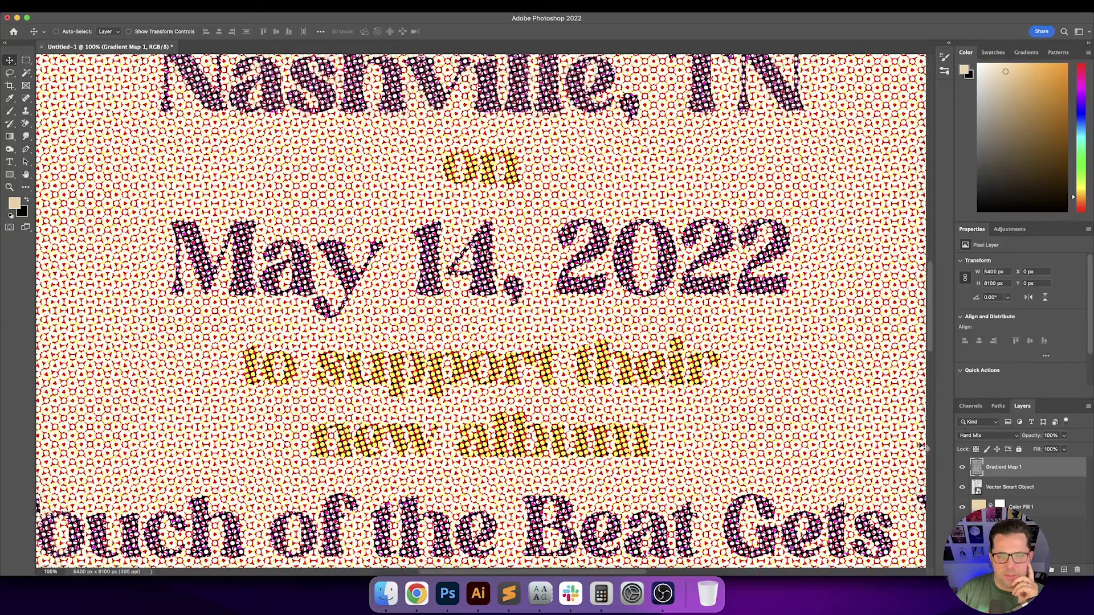
key(shift+plus)
key(shift+plus)
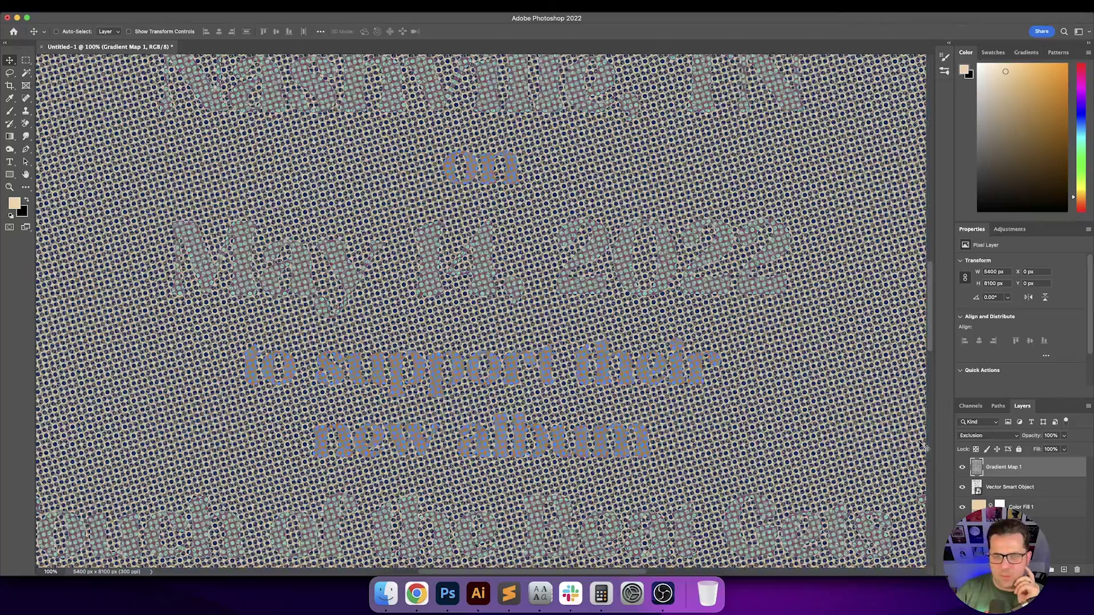
key(shift+plus)
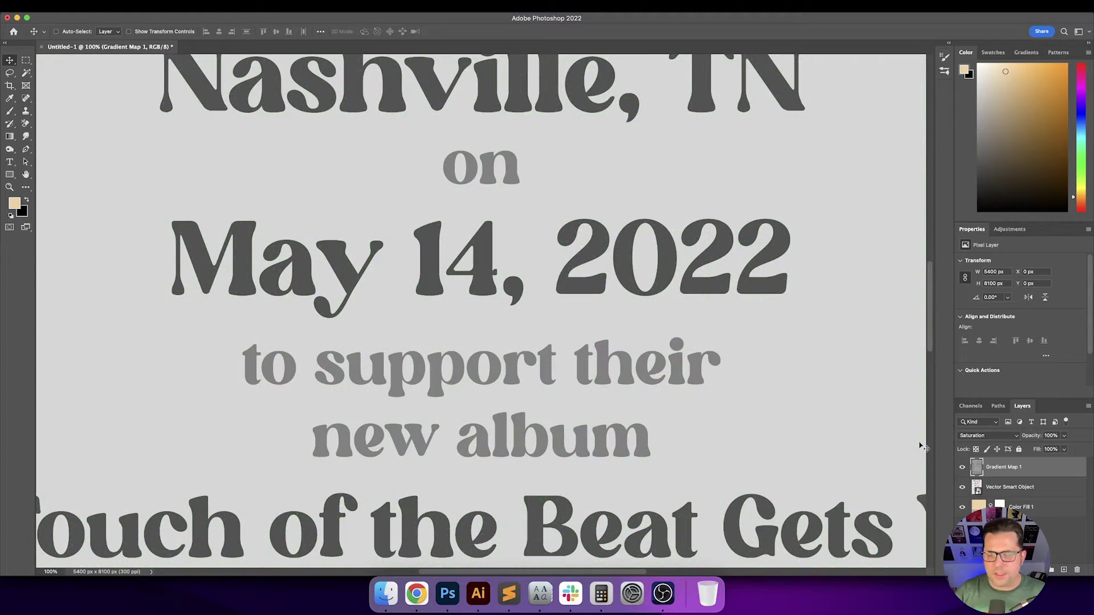
key(shift+plus)
Fill the merged halftone layer with 50% gray at 100% opacity.
key(shift+BackSpace)
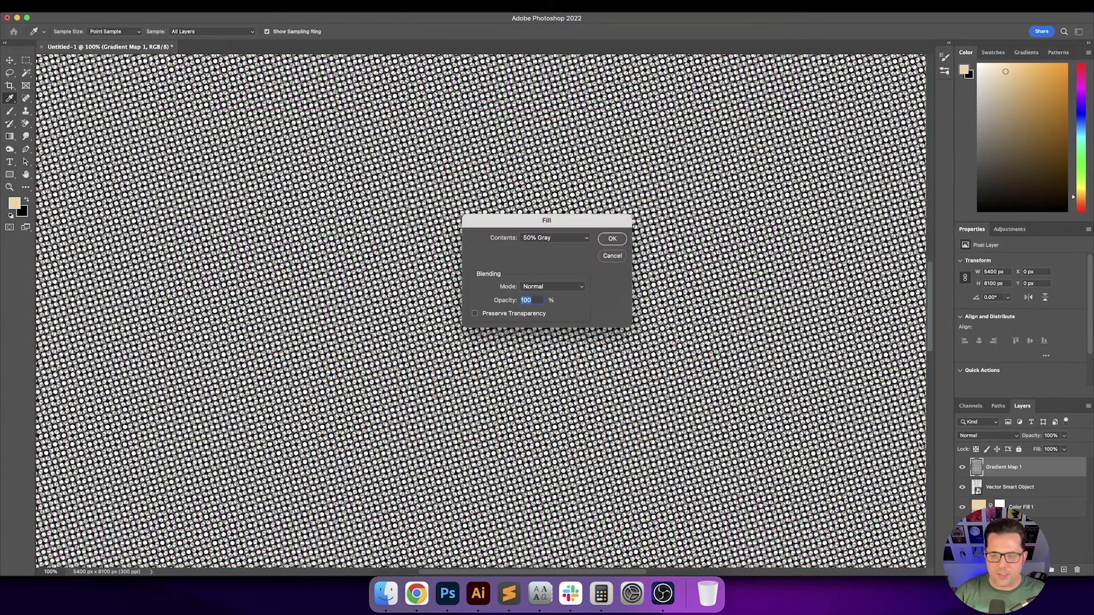
key(Return)
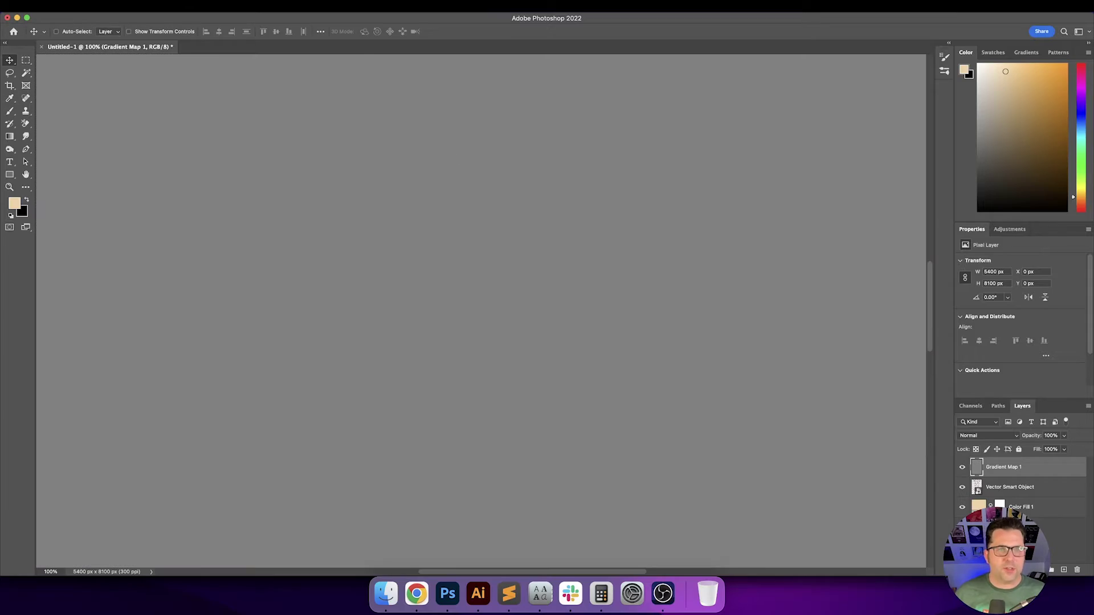
Apply the Filter Gallery's Halftone Pattern to the gray layer with pattern type Circle, size 2 and contrast 50.
click(226, 7)
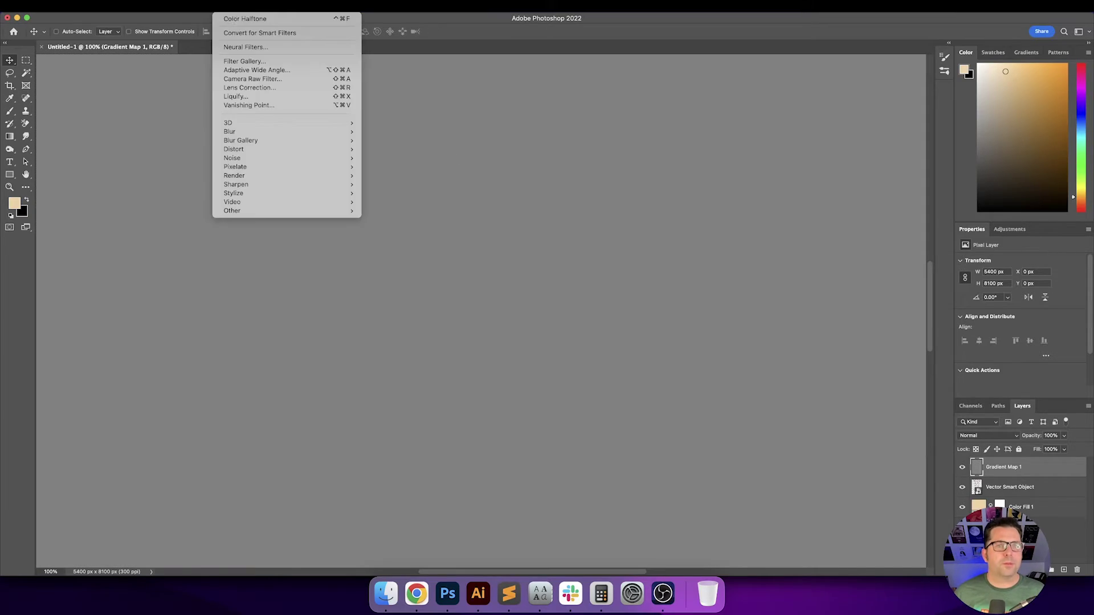
click(258, 63)
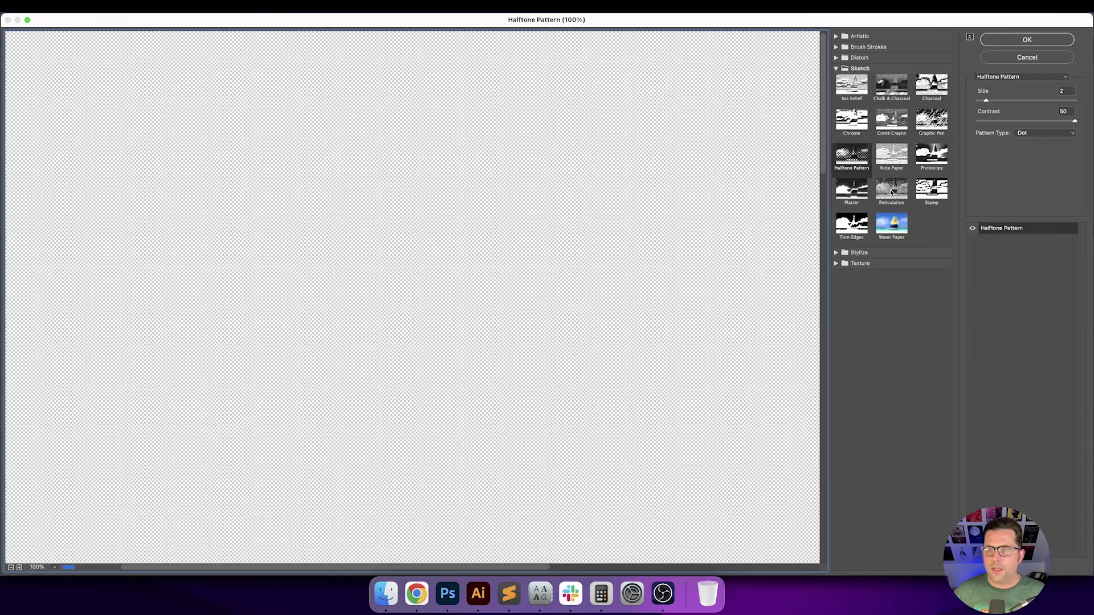
double_click(1073, 92)
key(Up)
key(Up)
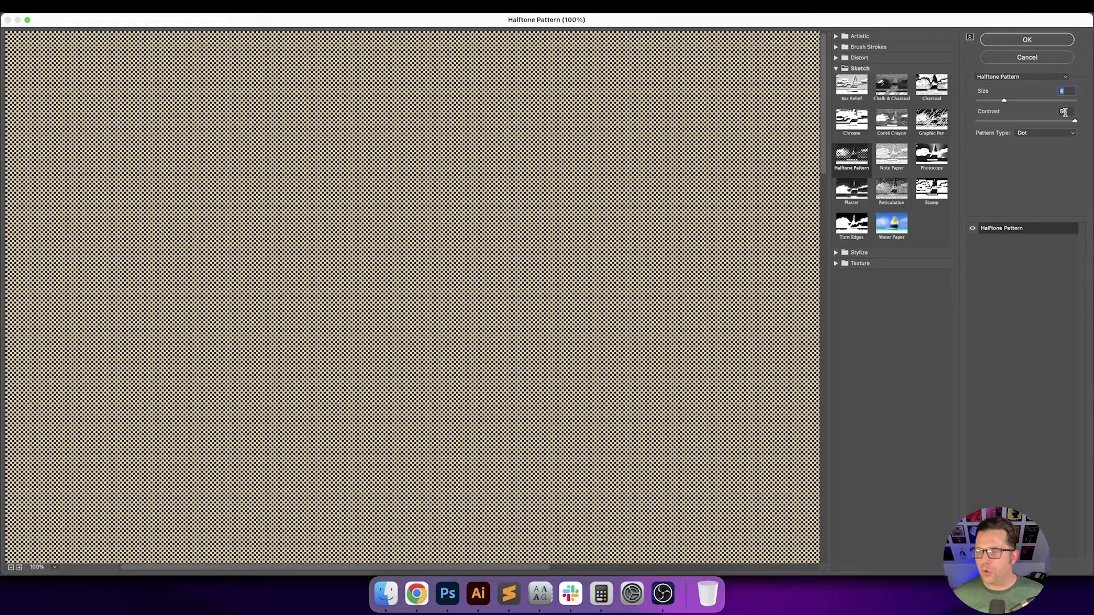
click(1061, 133)
click(1060, 125)
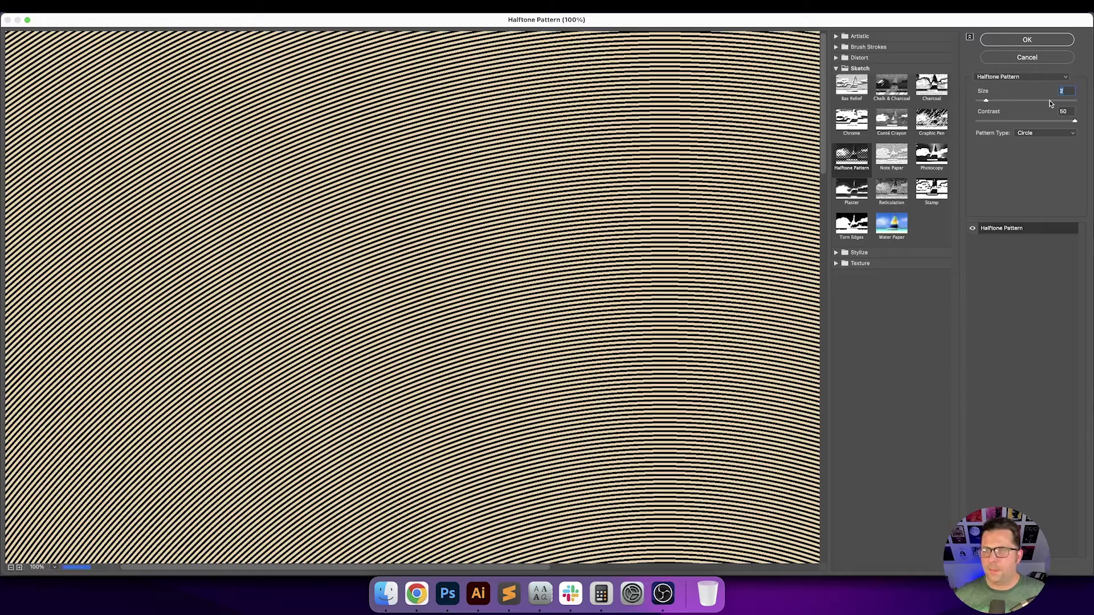
key(Tab)
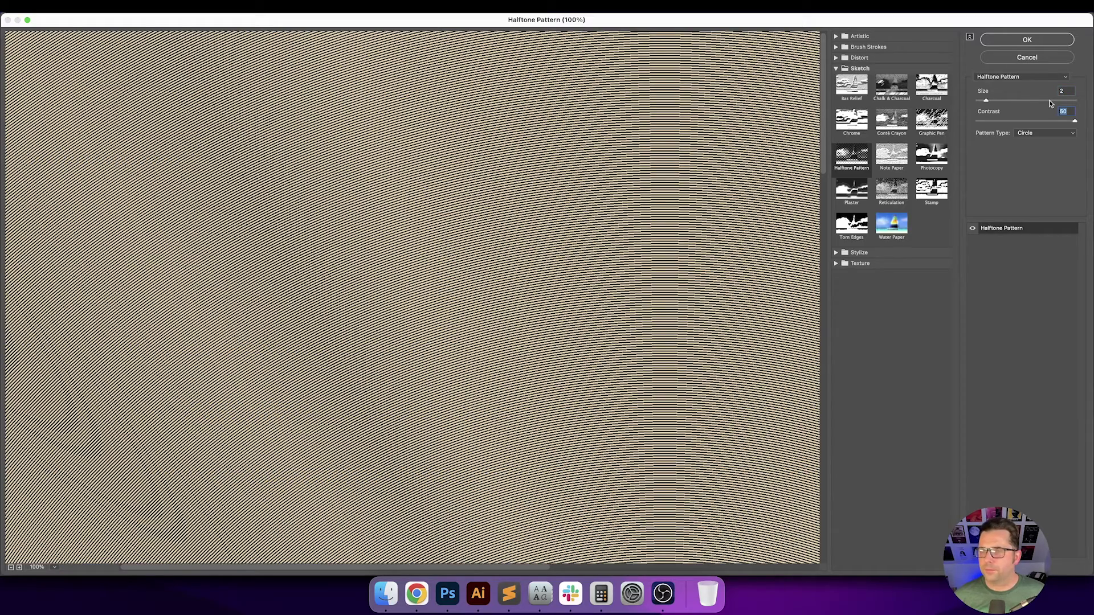
text(20)
text(50)
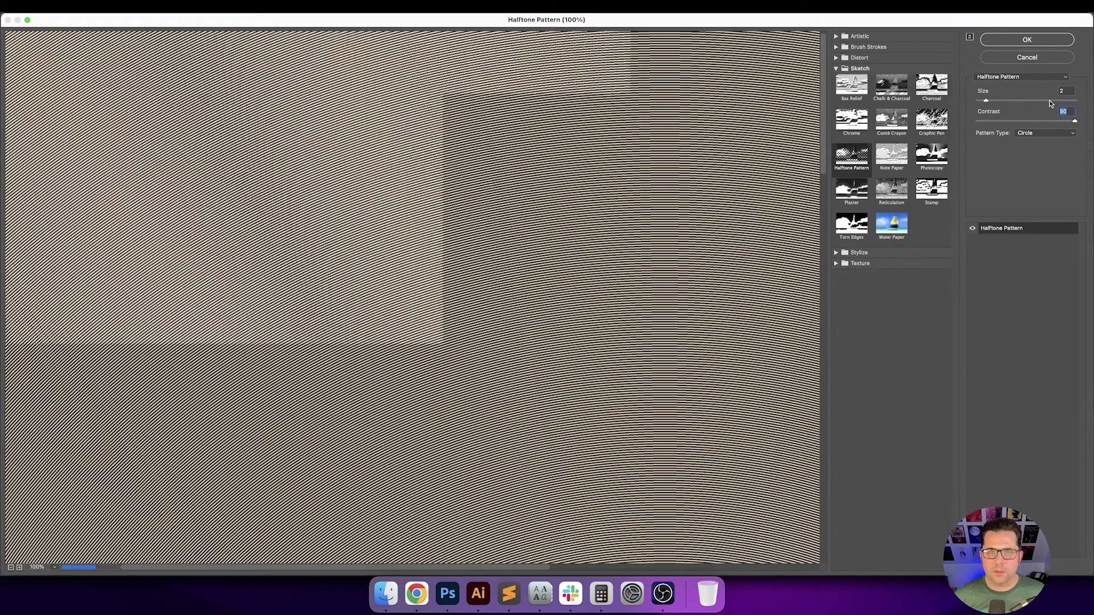
key(Return)
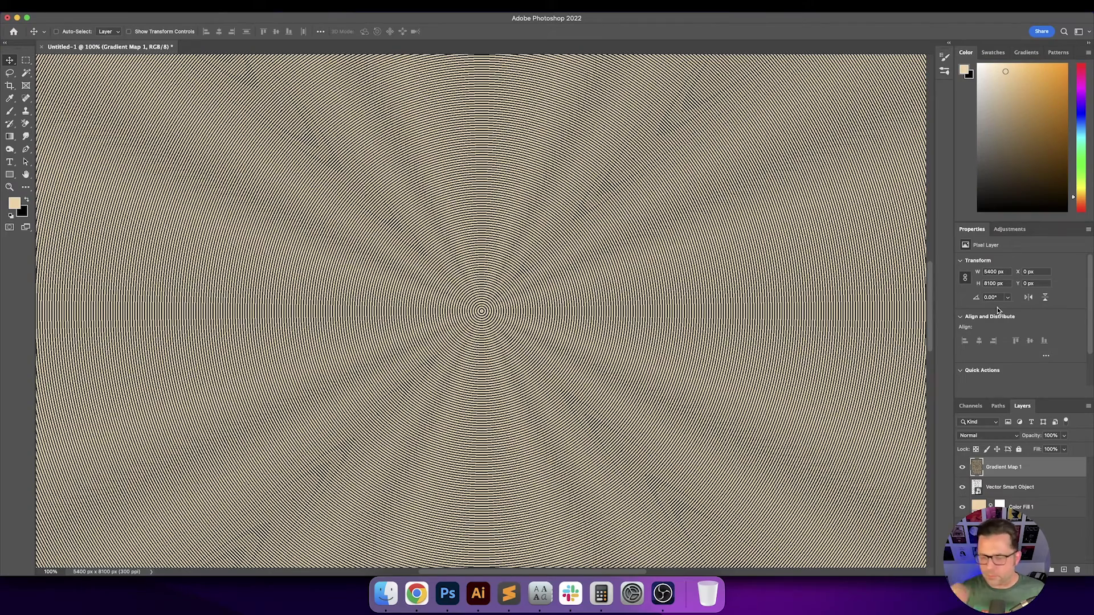
Set the blend mode of the circular line pattern layer to Lighten.
key(shift+plus)
key(shift+plus)
key(shift+plus)
key(shift+plus)
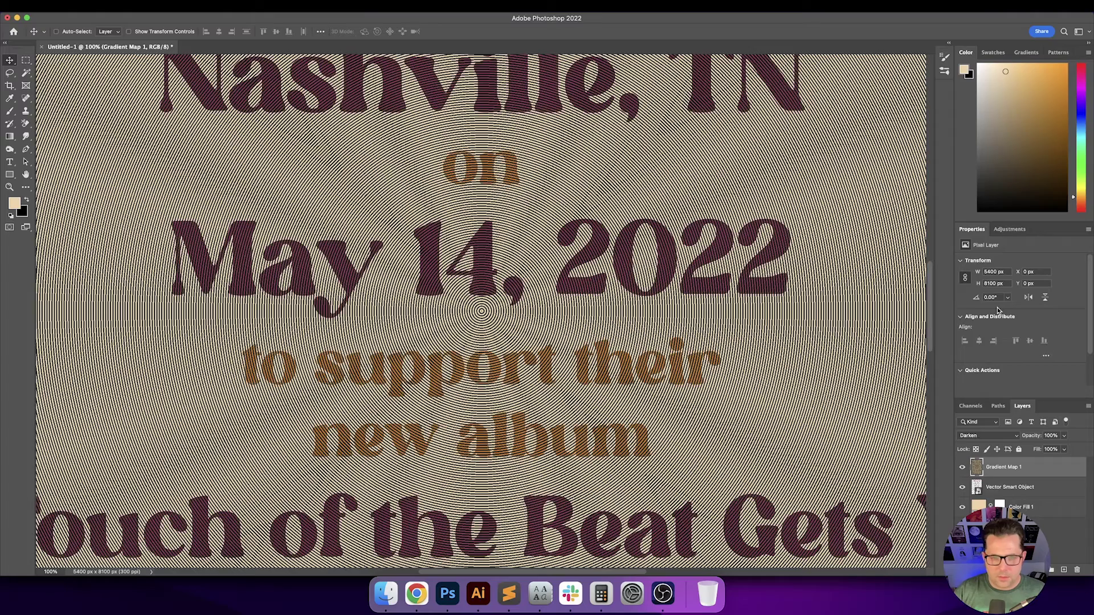
key(shift+plus)
key(shift+plus)
key(shift+plus)
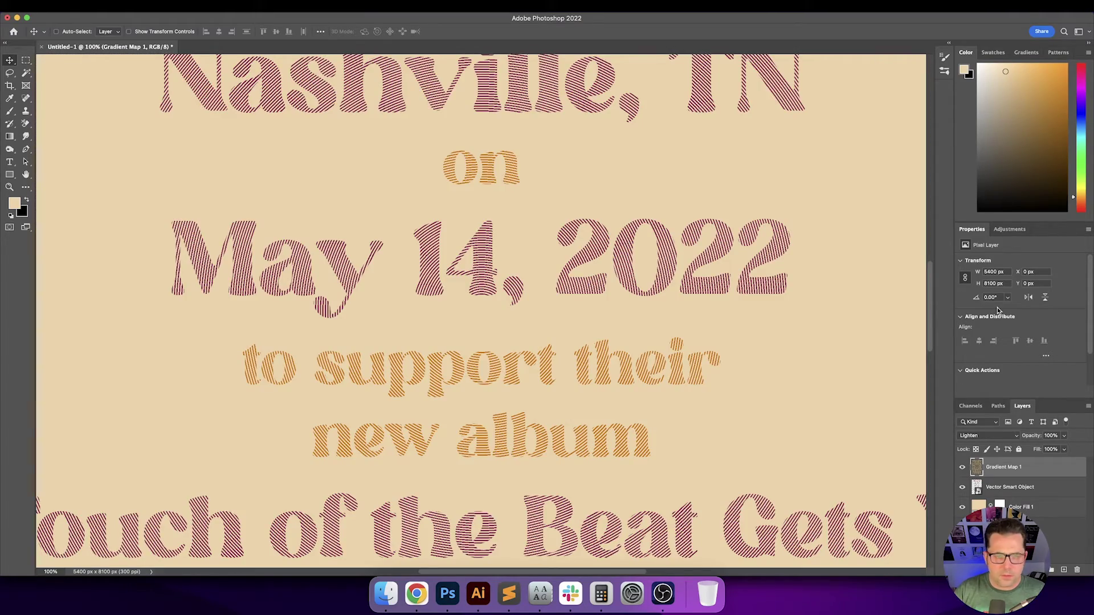
Compare the circular pattern layer in Color Dodge and Darker Color blend modes, ending back on Lighten.
key(super+0)
key(super+equal)
key(super+equal)
key(super+equal)
key(super+equal)
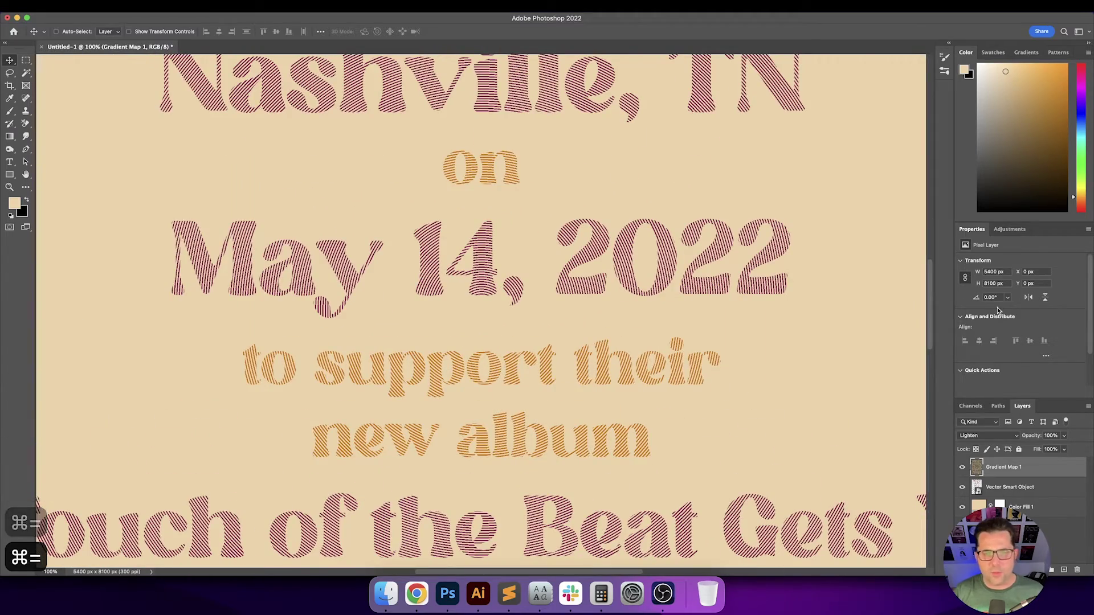
key(shift+plus)
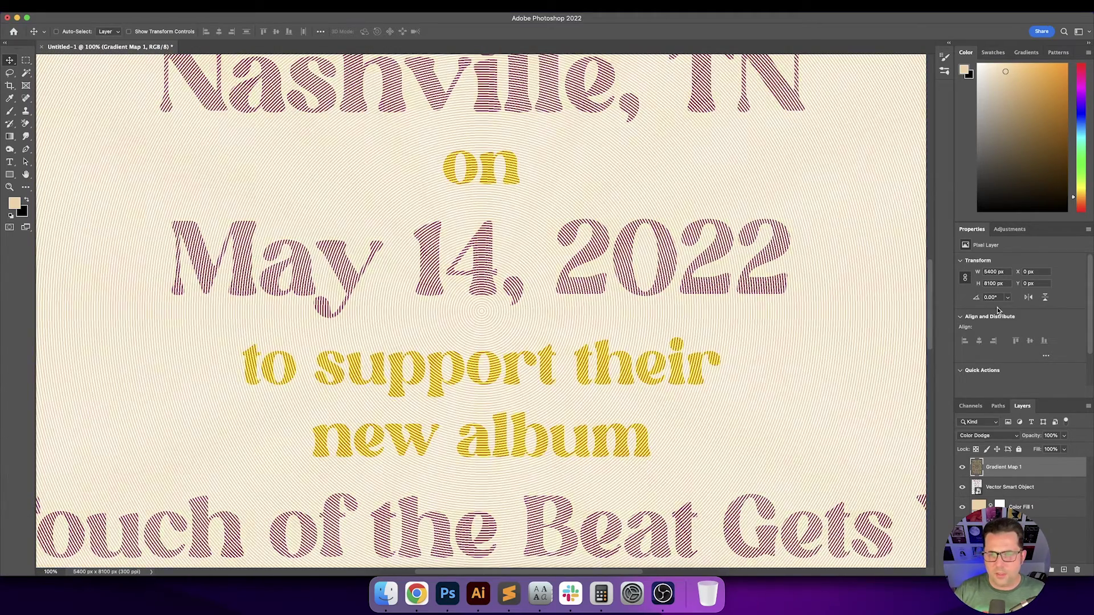
key(shift+minus)
key(shift+plus)
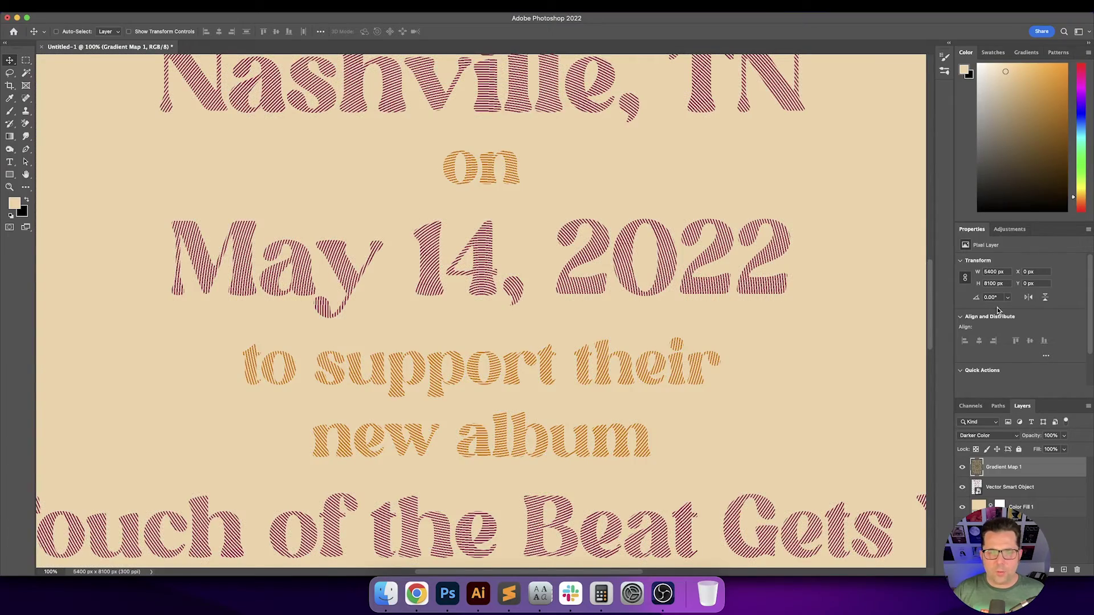
key(shift+minus)
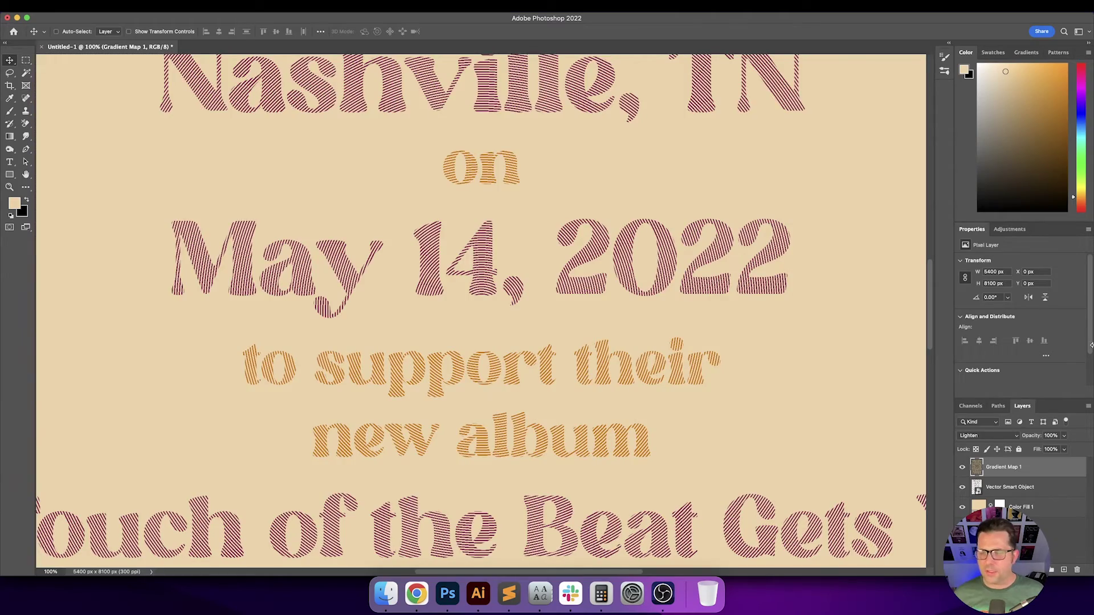
Duplicate the Vector Smart Object lettering layer and bring the copy to the top of the layer stack.
click(1051, 490)
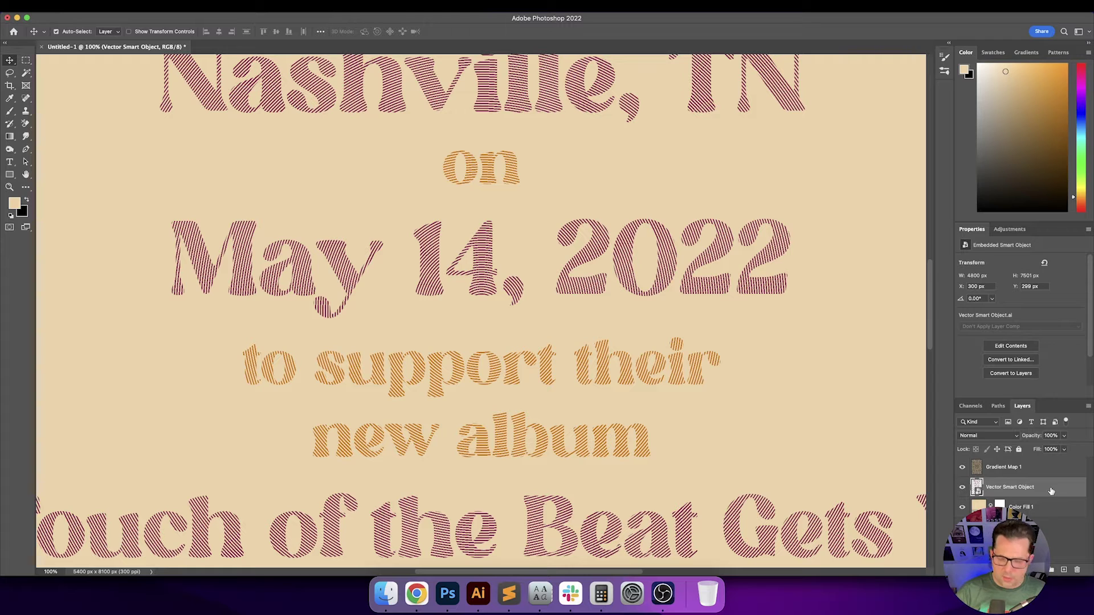
key(super+j)
key(shift+super+bracketright)
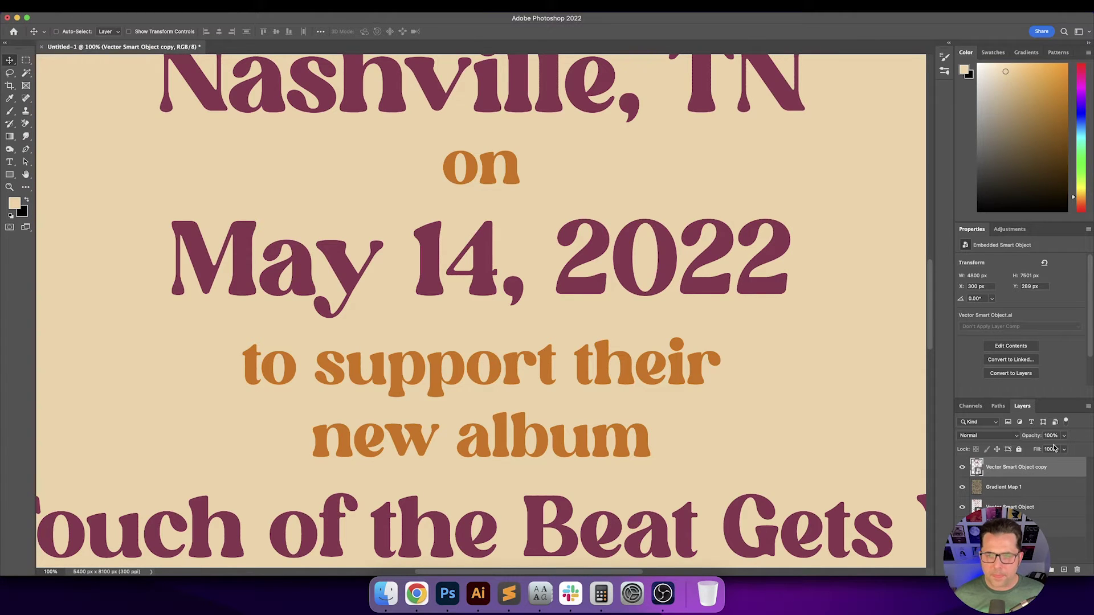
Nudge the lettering copy to X 290 px, Y 289 px to expose the lined lettering beneath as an offset shadow.
key(shift+Left)
key(shift+Left)
key(shift+Up)
key(shift+Right)
key(shift+Down)
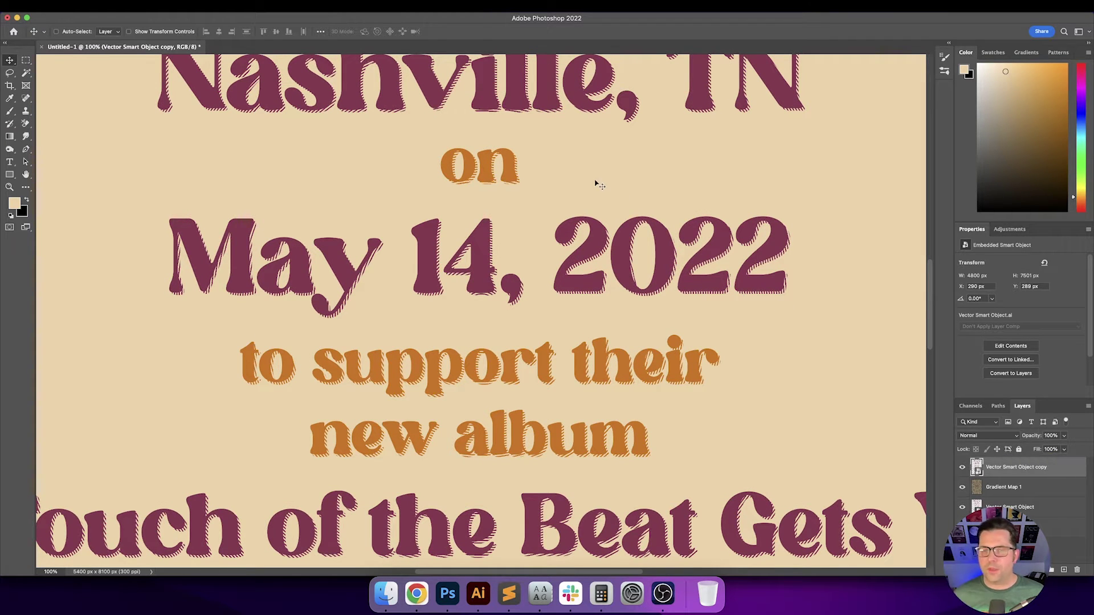
Try offsetting the lettering copy another 10 px up and left, and move it back to X 290 px, Y 289 px.
drag(599, 186, 605, 268)
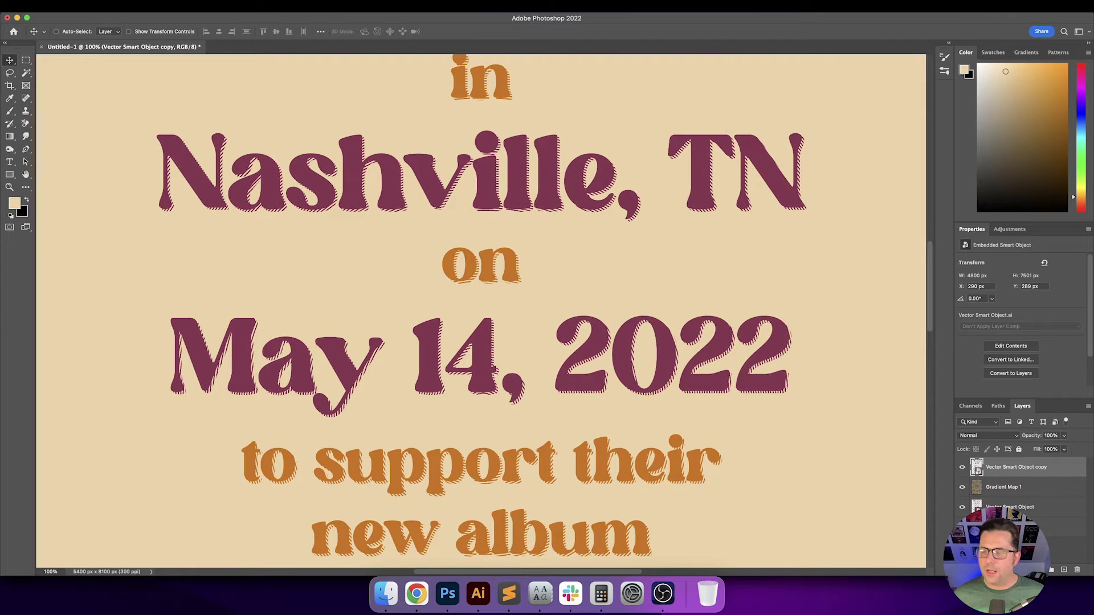
click(1025, 508)
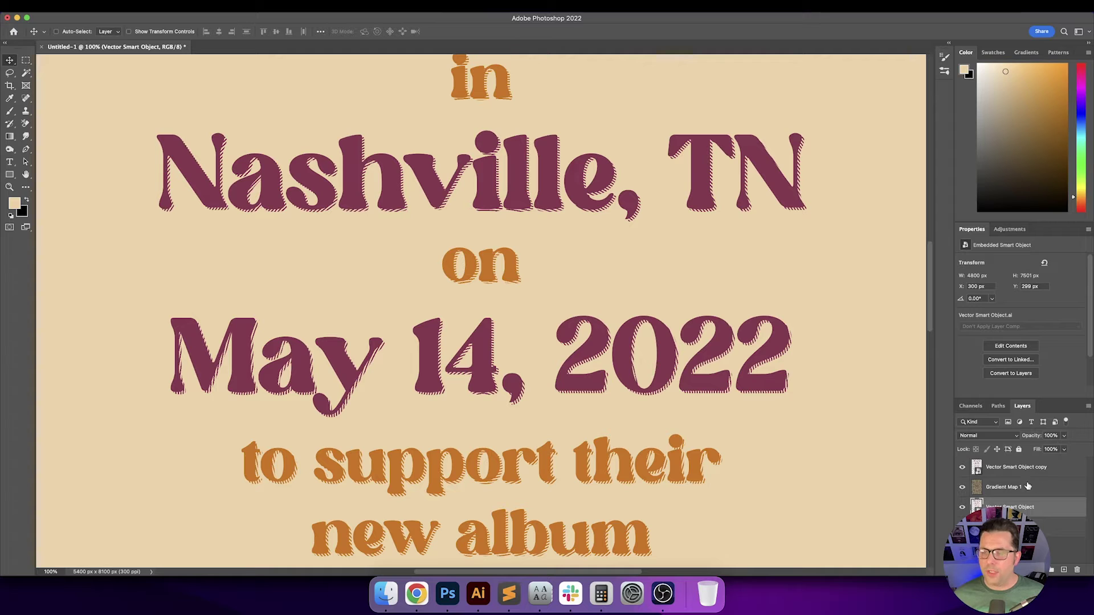
click(1051, 473)
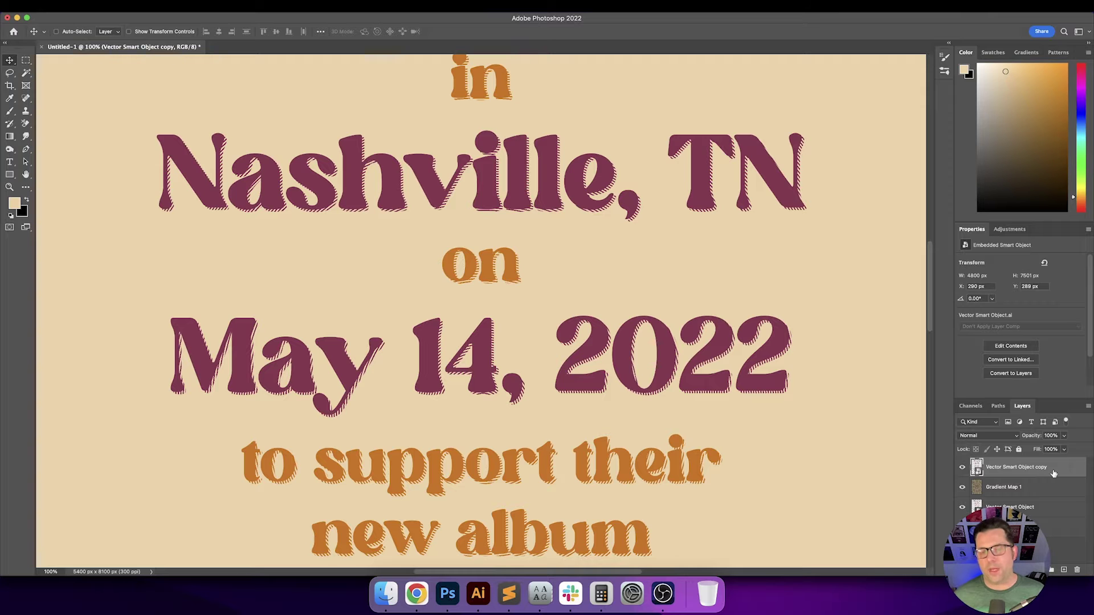
scroll(811, 298, up, 7)
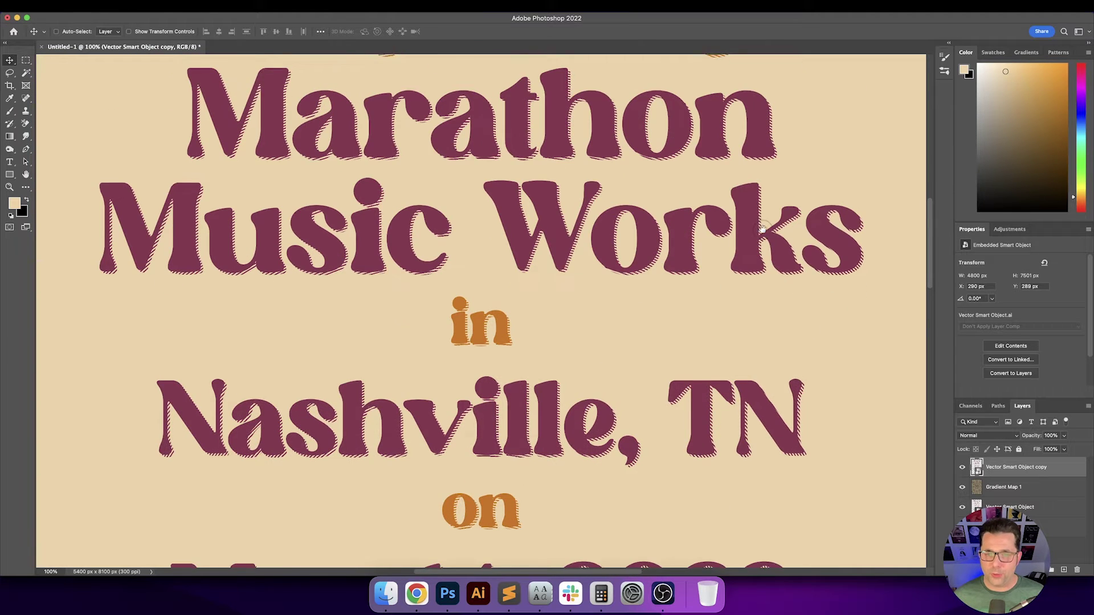
scroll(765, 347, up, 5)
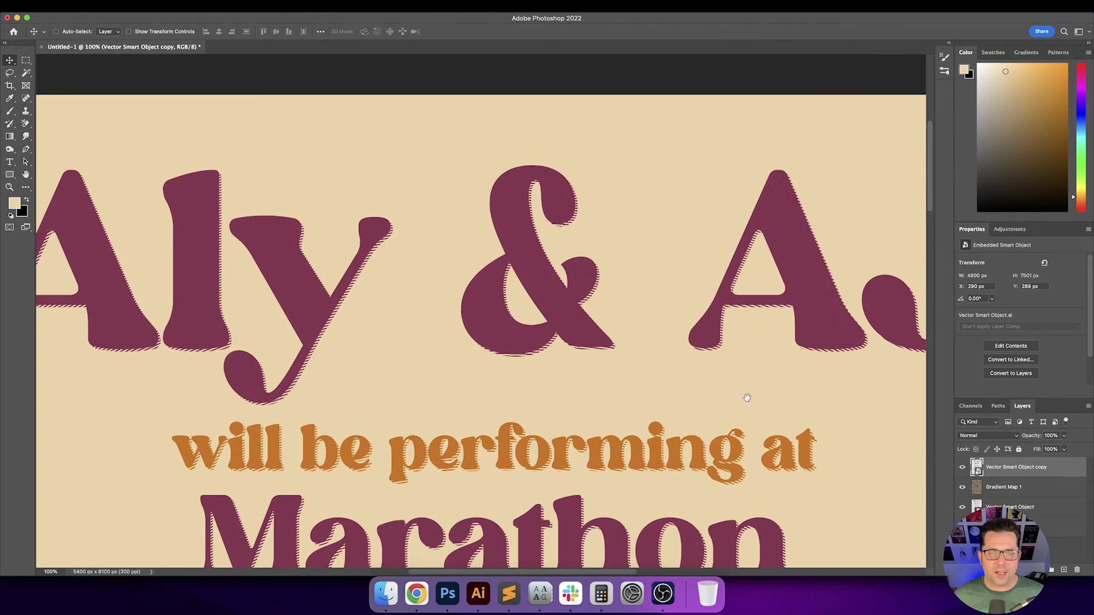
key(shift+Left)
key(shift+Up)
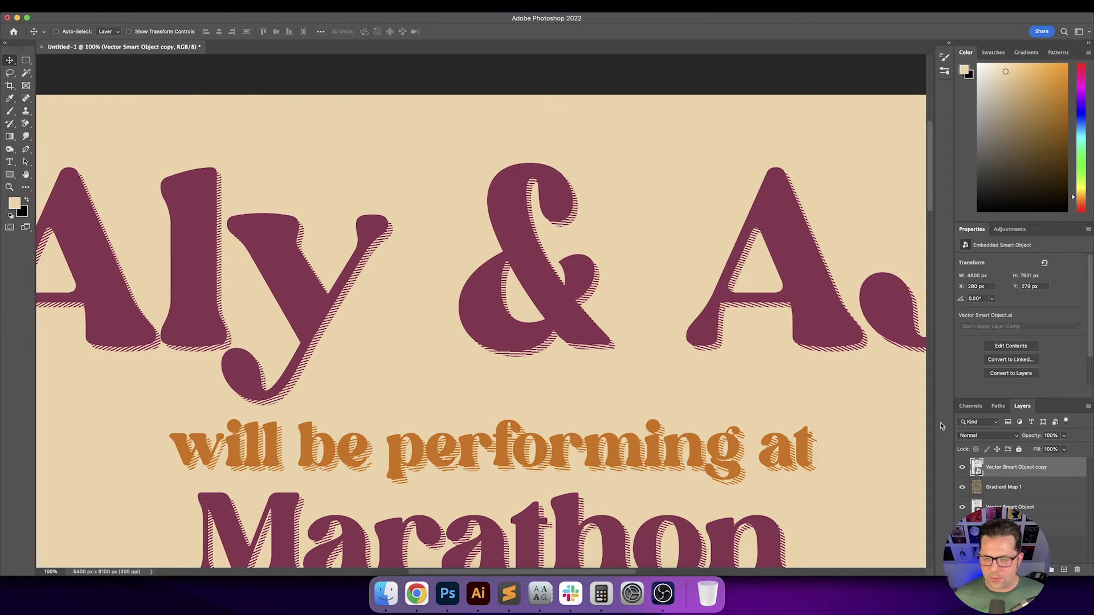
key(shift+Right)
key(shift+Down)
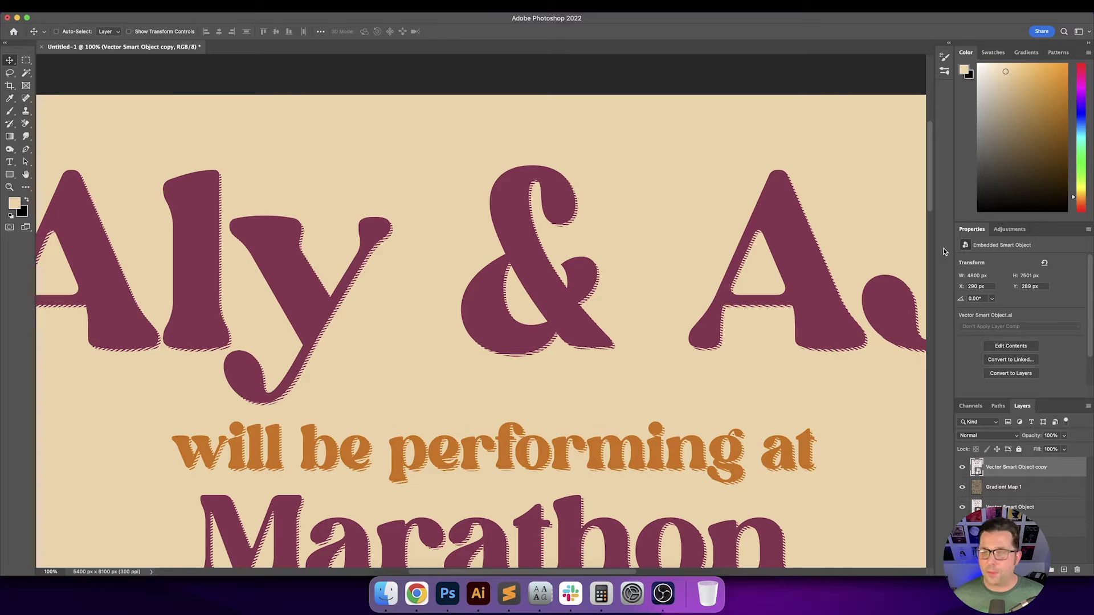
Inspect the lined shadow effect on the lettering in the lower half of the poster.
drag(932, 200, 924, 430)
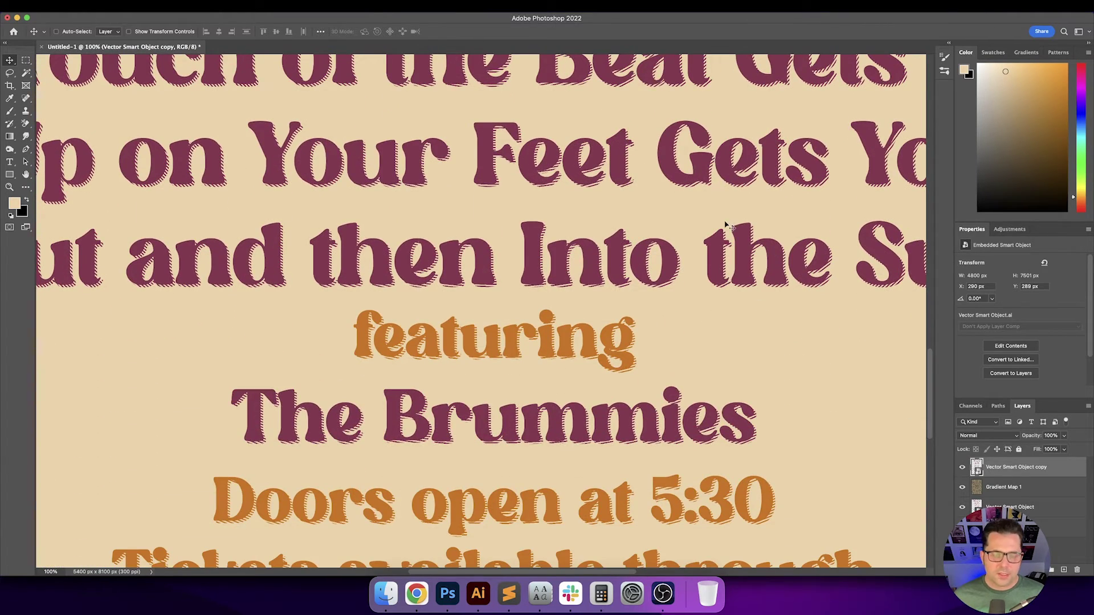
drag(723, 327, 728, 224)
drag(711, 261, 717, 188)
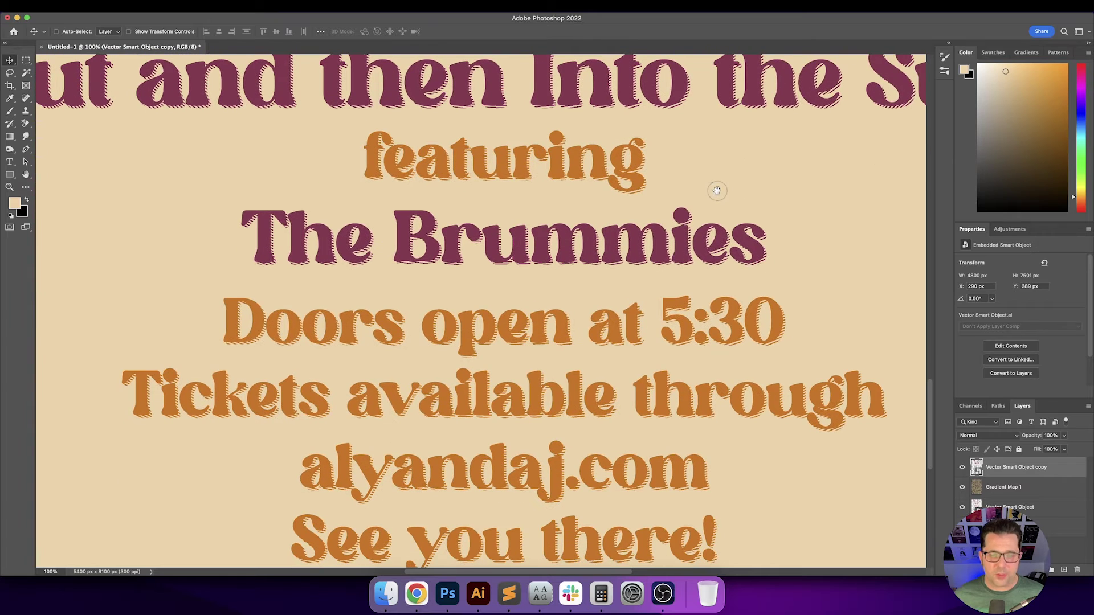
Place the ancient-antique-art-235985.jpg paper texture from the Design Resources folder onto the poster.
key(super+0)
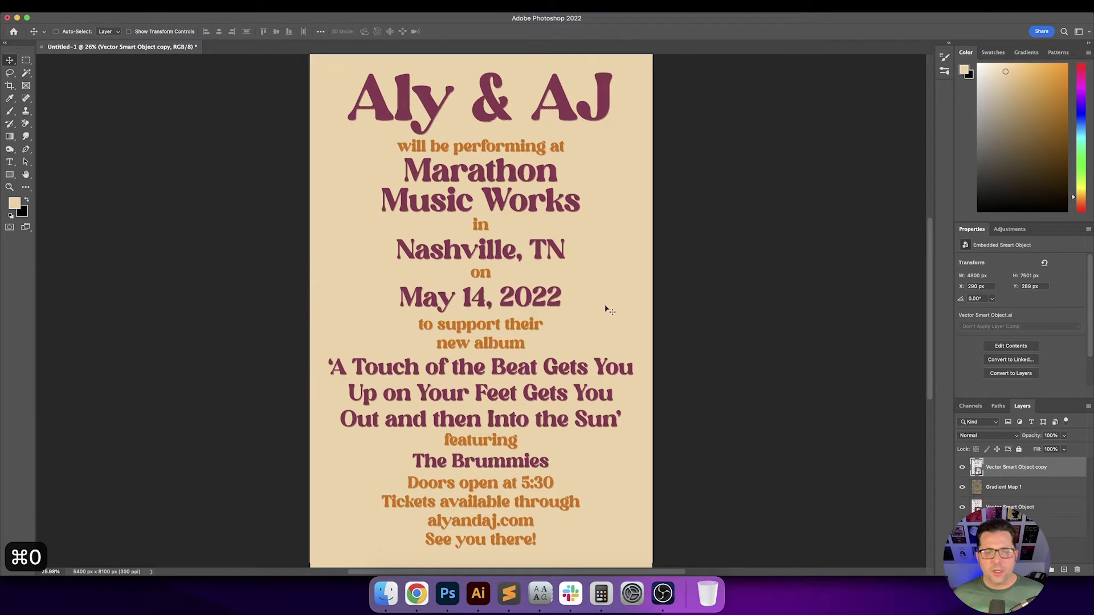
click(387, 593)
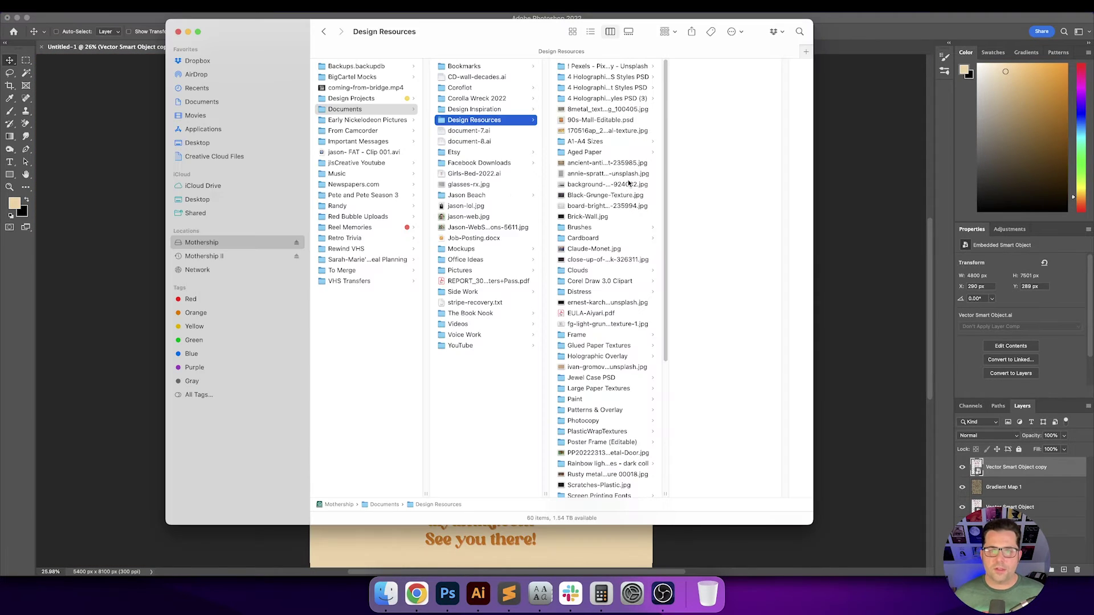
key(Right)
key(Down)
key(Down)
key(Down)
key(Down)
key(Down)
key(Down)
key(Down)
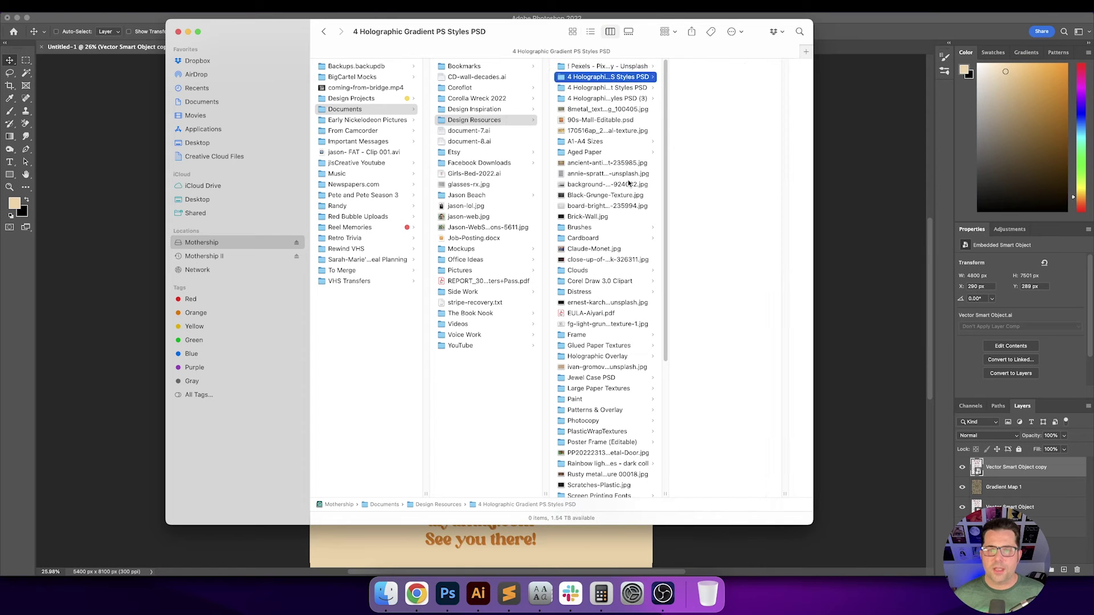
key(Down)
key(Down)
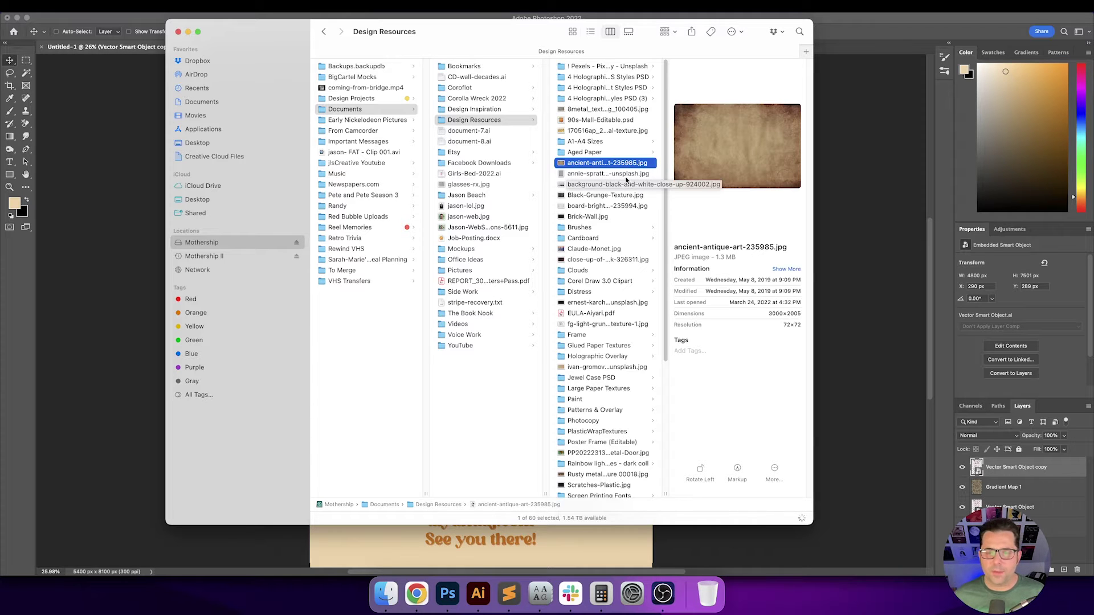
drag(620, 167, 504, 297)
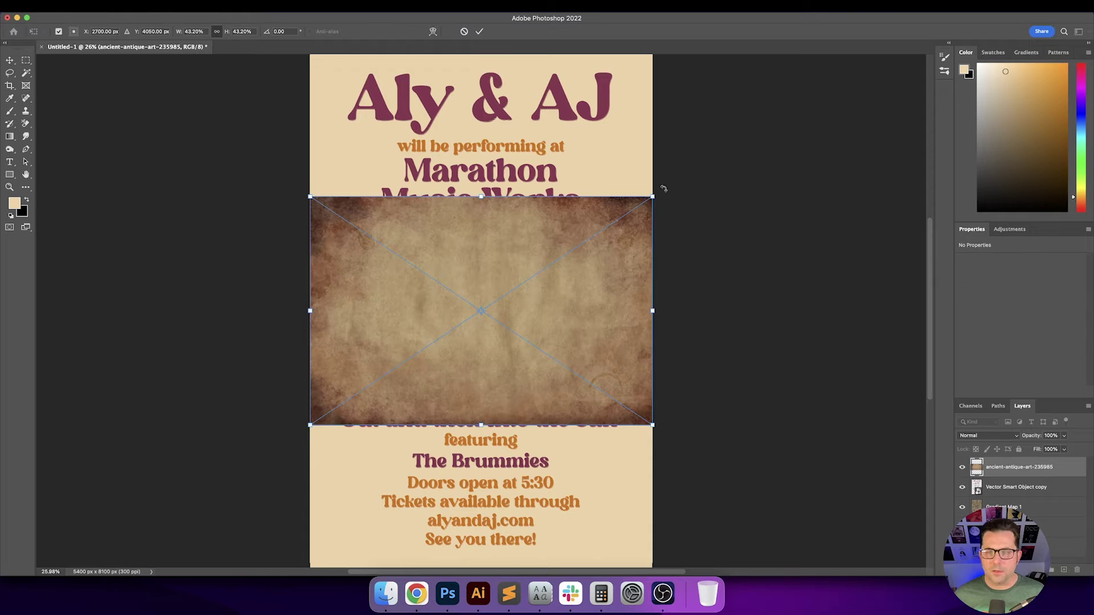
Rotate the placed paper texture 90° and scale it up to cover the whole poster.
drag(664, 189, 587, 420)
drag(567, 436, 567, 437)
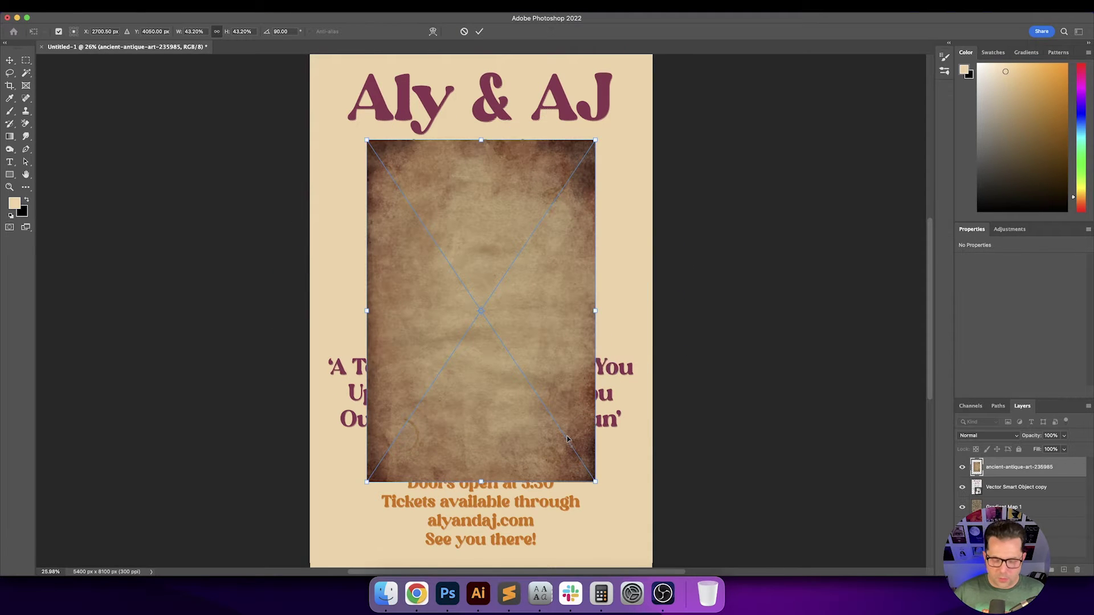
key(super+minus)
drag(591, 474, 645, 557)
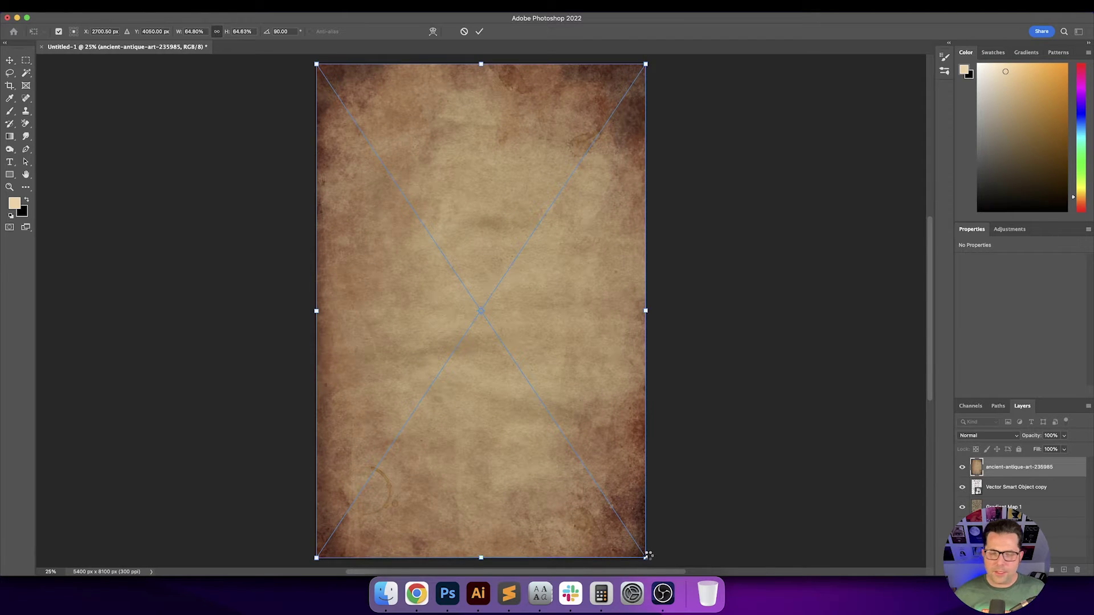
key(Return)
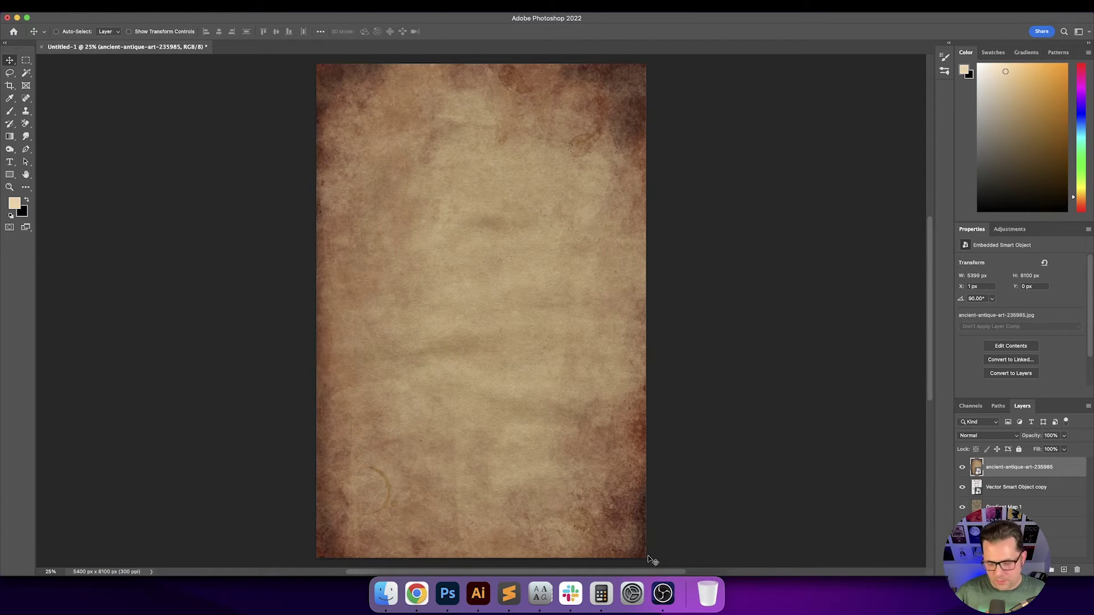
Try the Multiply and Linear Burn blending modes on the paper texture layer.
key(shift+plus)
key(shift+plus)
key(shift+plus)
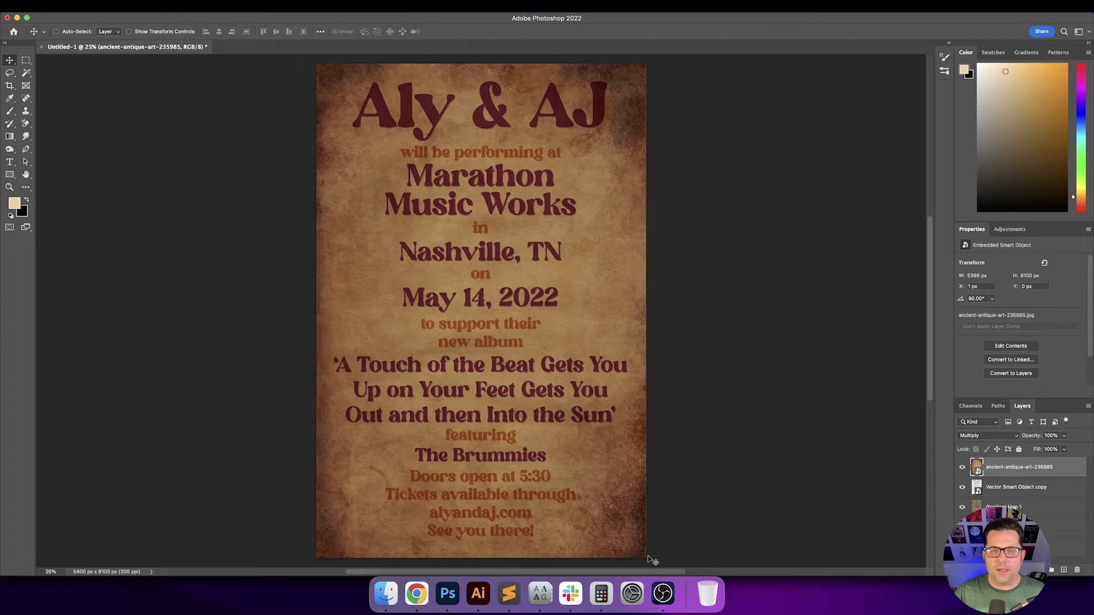
key(shift+plus)
key(shift+plus)
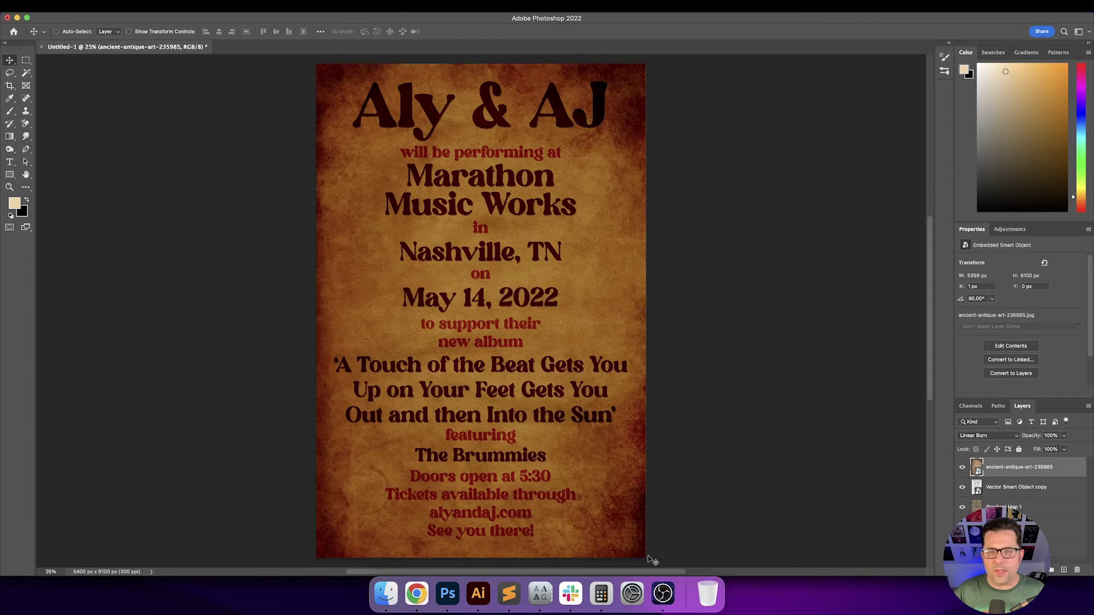
Enlarge the paper texture slightly to 5483 × 8225 px so it extends past the canvas edges.
key(super+t)
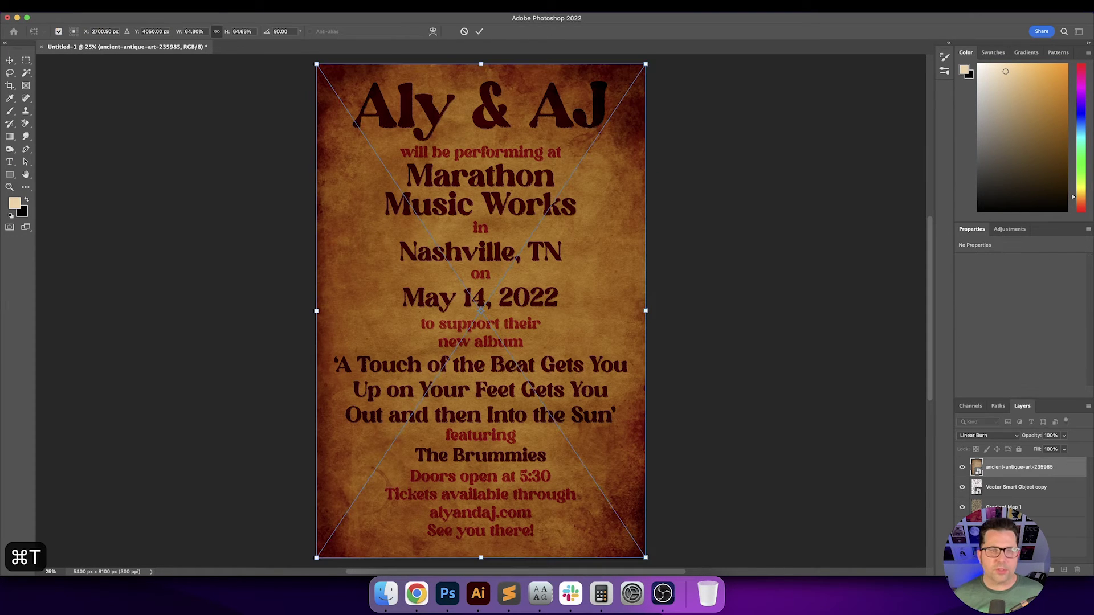
click(204, 33)
key(Up)
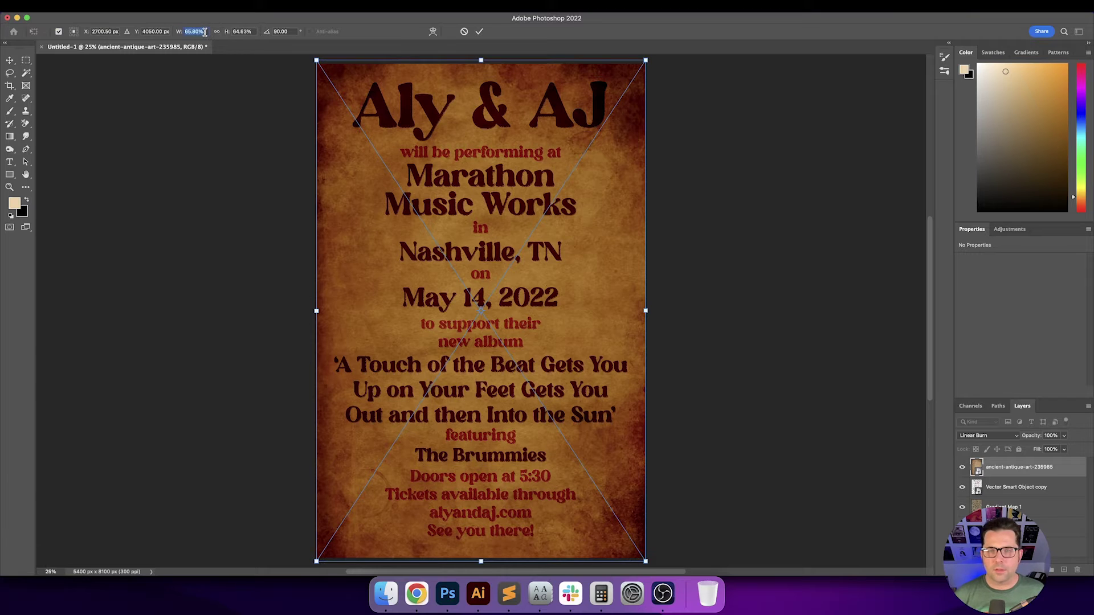
key(Tab)
key(Up)
key(Return)
key(Return)
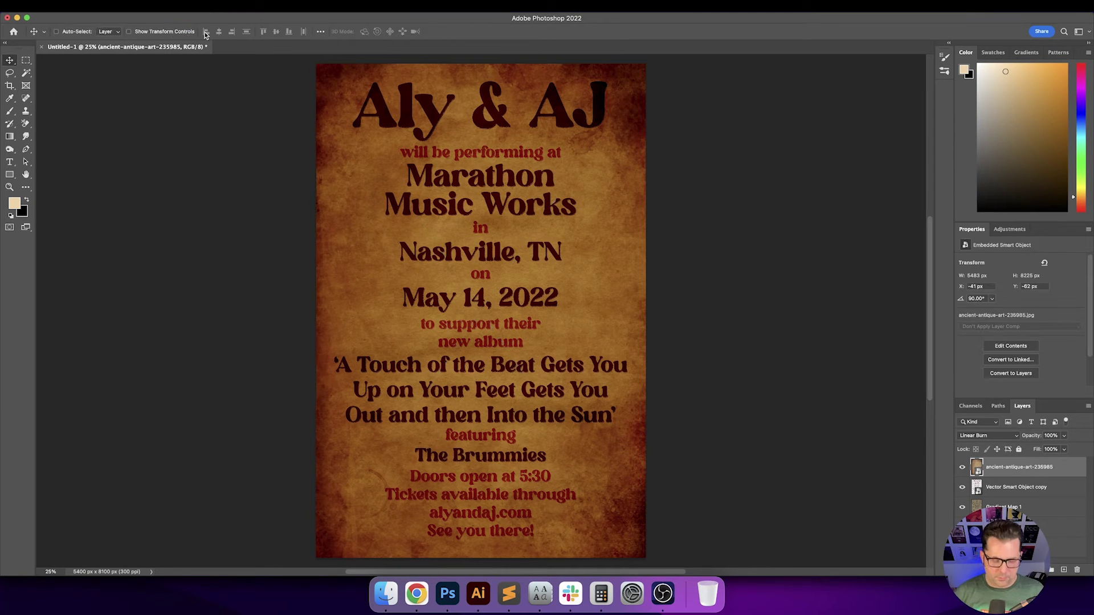
Set the paper texture layer's blending mode to Overlay, comparing it with the neighbouring modes.
key(shift+plus)
key(shift+plus)
key(shift+plus)
key(shift+plus)
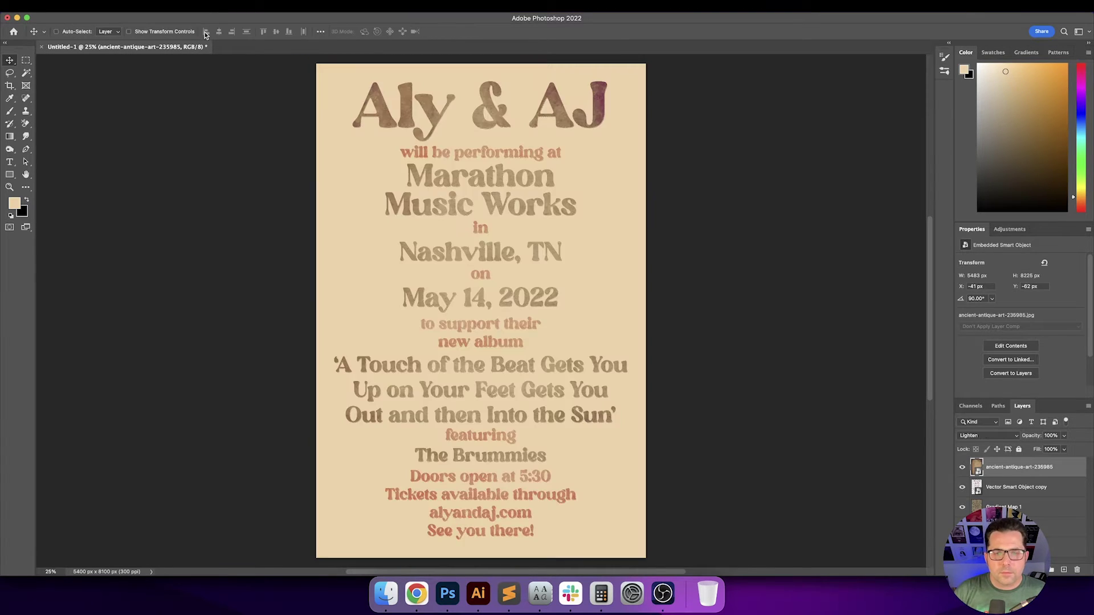
key(shift+plus)
key(shift+plus)
key(shift+plus)
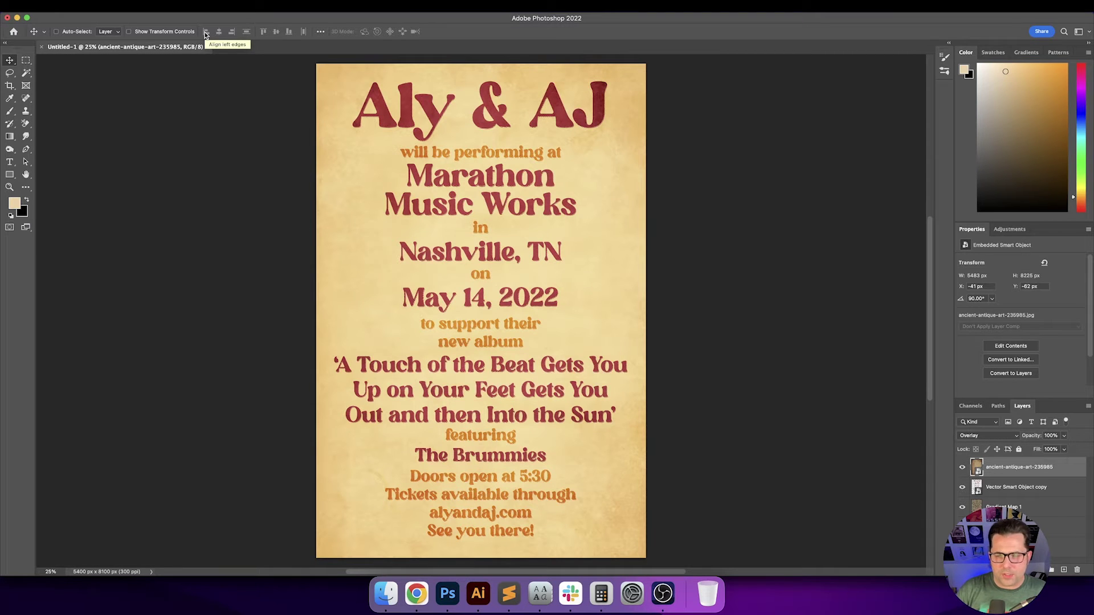
key(shift+plus)
key(shift+plus)
key(shift+minus)
key(shift+minus)
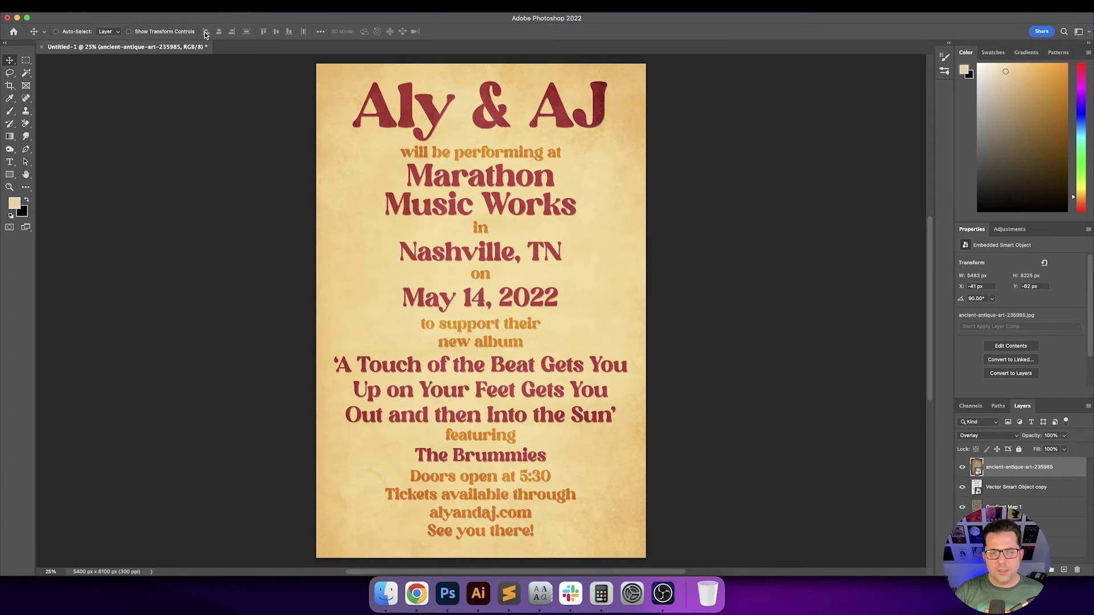
Try the Hard Light, Hard Mix and Difference blending modes on the paper texture layer.
key(shift+plus)
key(shift+plus)
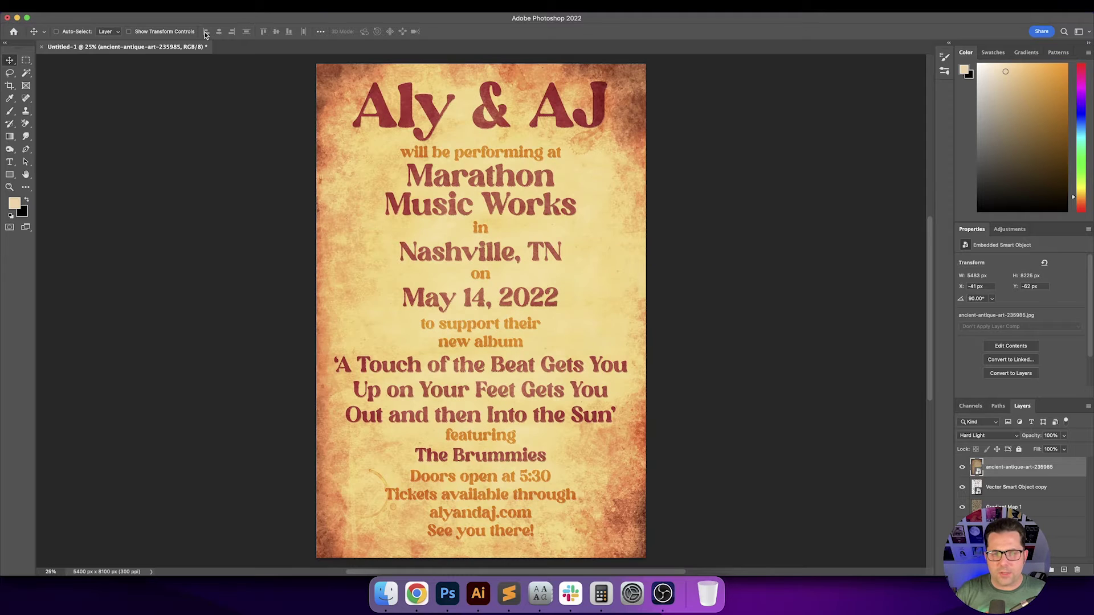
key(shift+plus)
key(shift+plus)
key(shift+plus)
key(shift+plus)
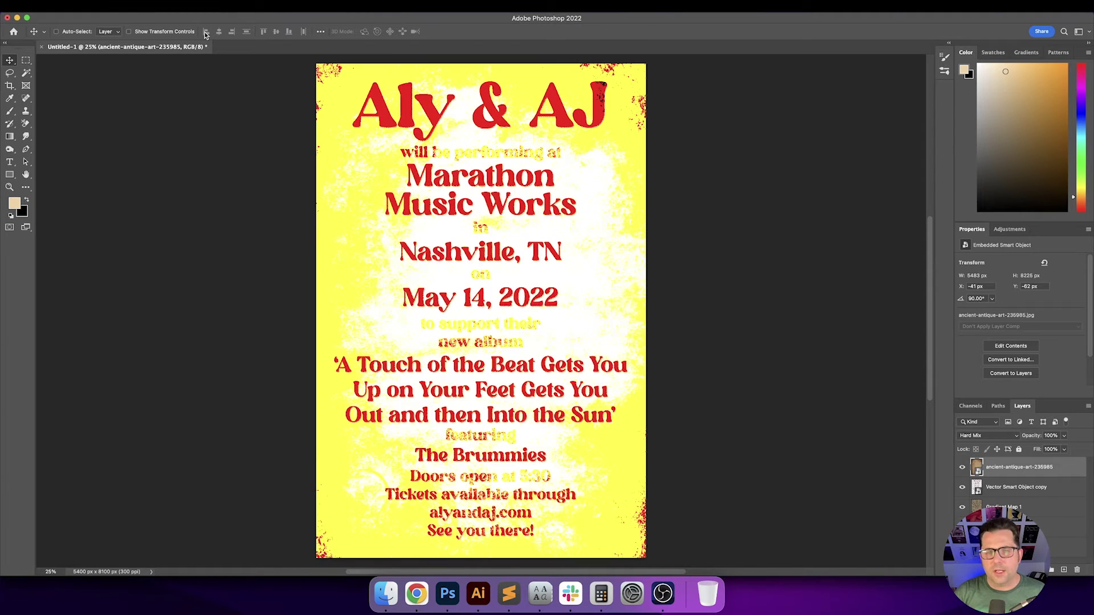
key(shift+plus)
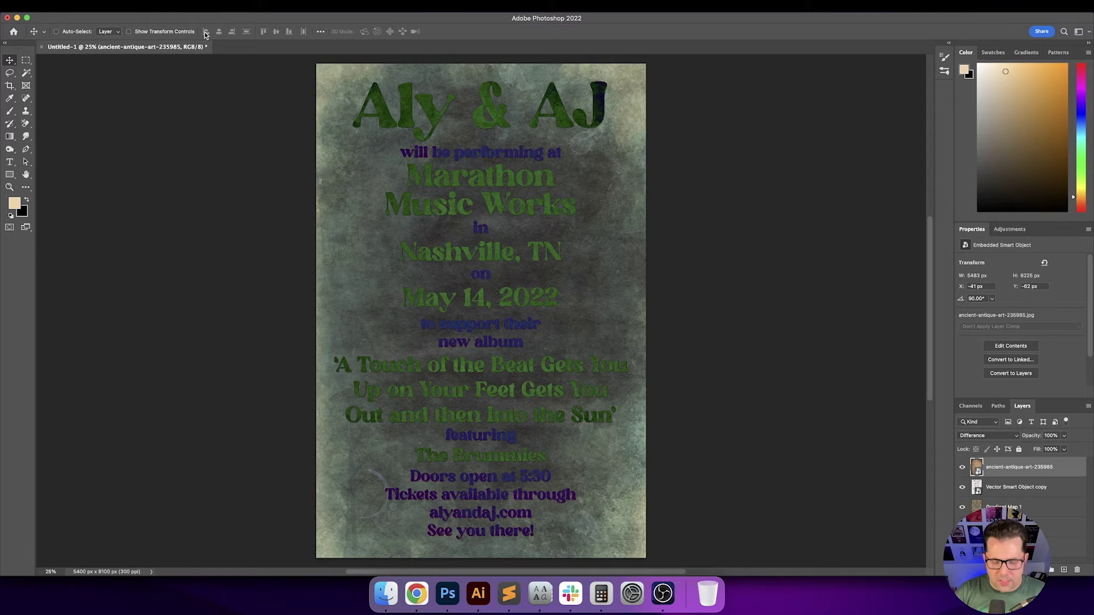
Try inverting the paper texture with the Exclusion and Subtract blending modes, and invert it back to its original colours.
key(shift+plus)
key(super+i)
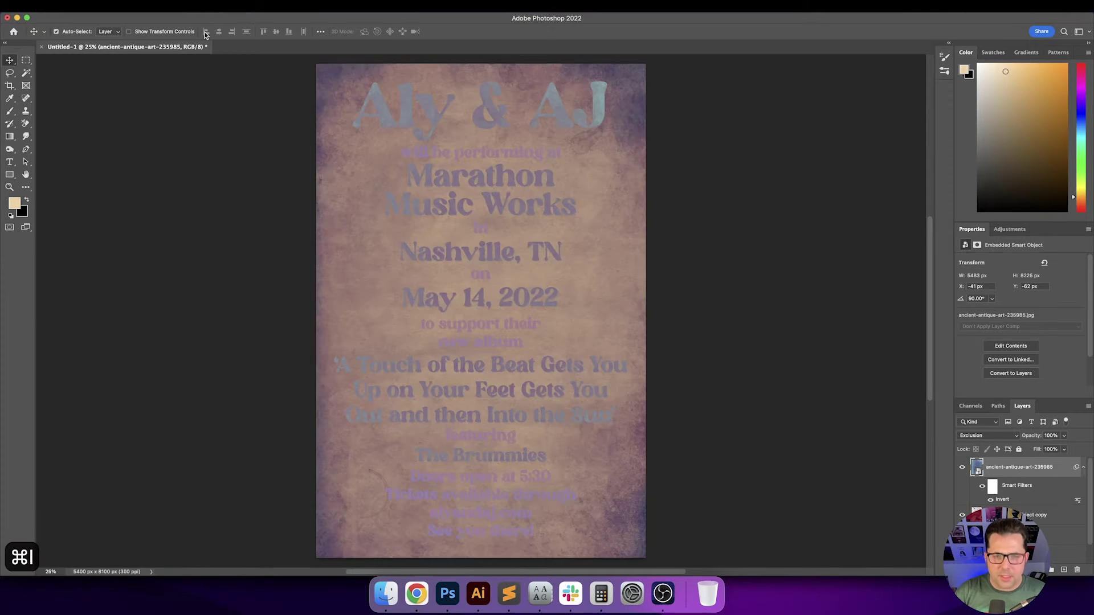
key(shift+plus)
key(super+i)
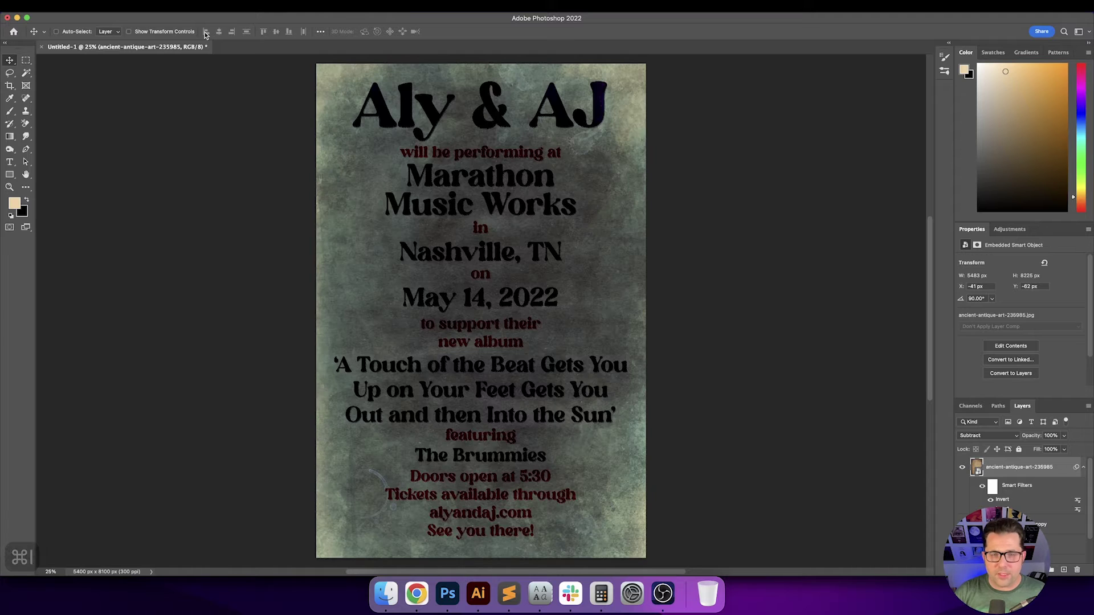
key(super+i)
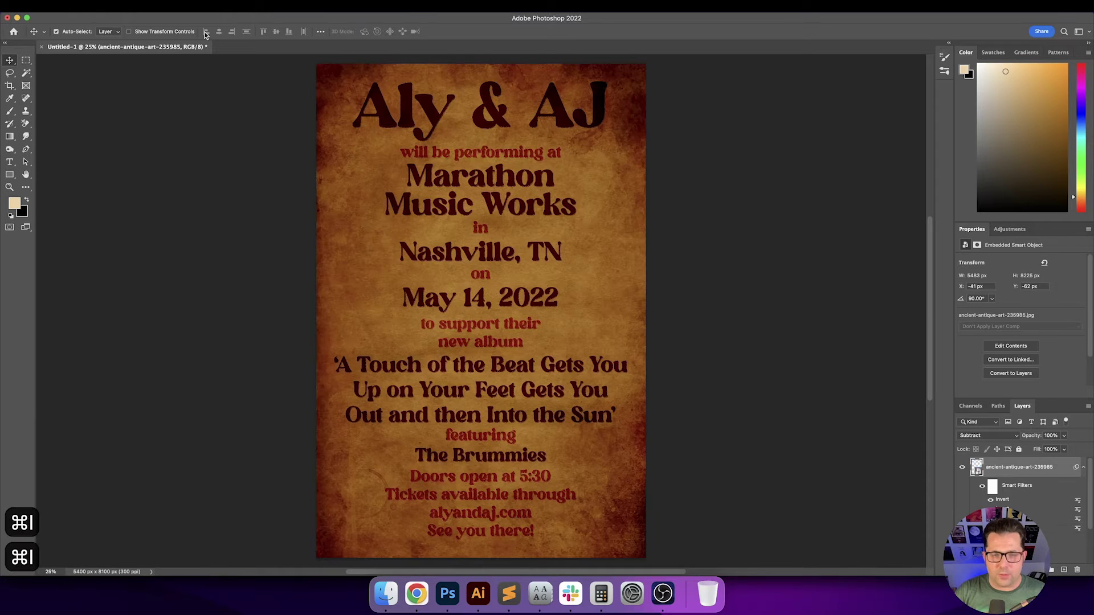
Try the Hue, Color, Luminosity and Dissolve blending modes on the paper texture layer.
key(shift+plus)
key(shift+plus)
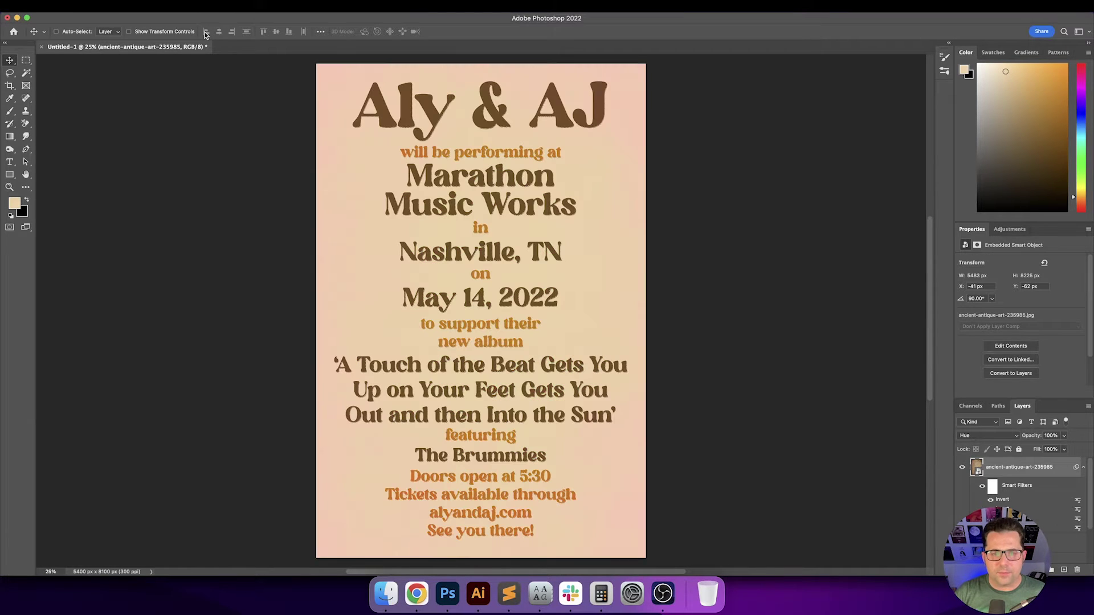
key(shift+plus)
key(shift+plus)
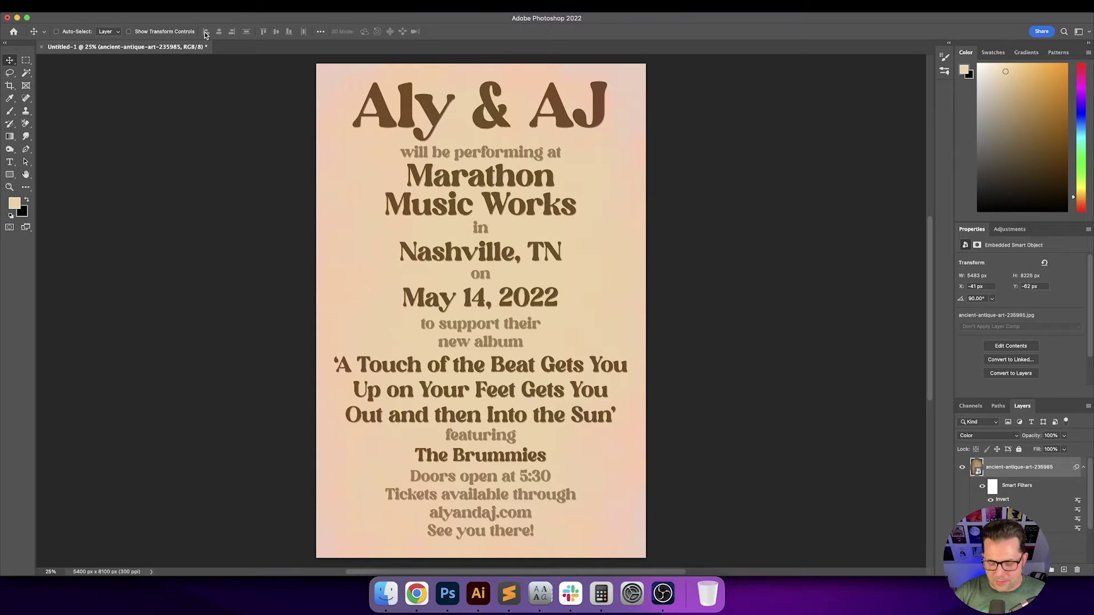
key(shift+plus)
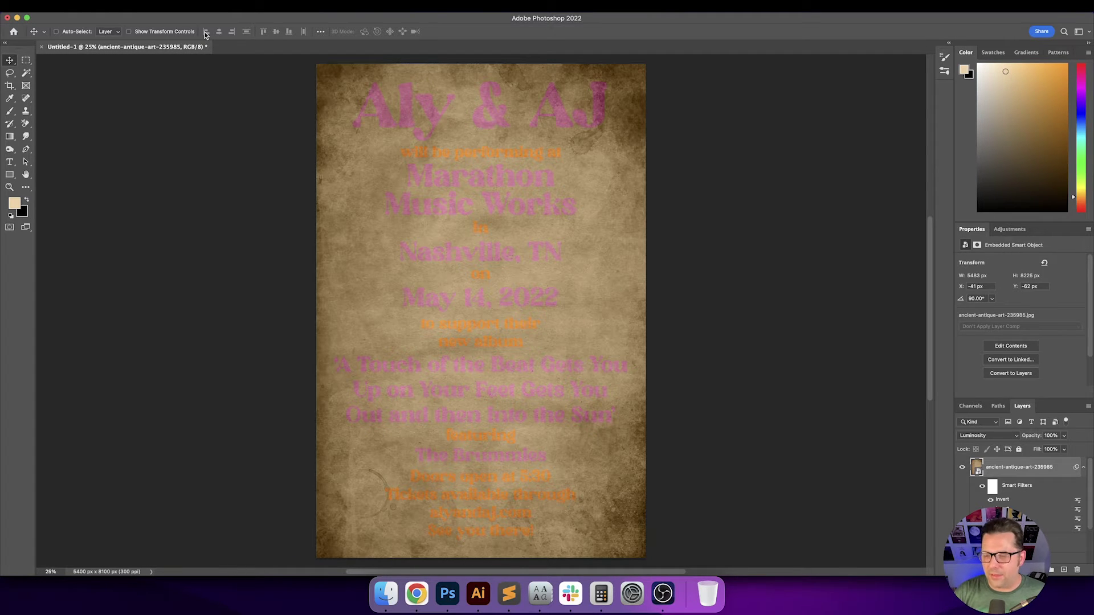
key(shift+plus)
key(shift+plus)
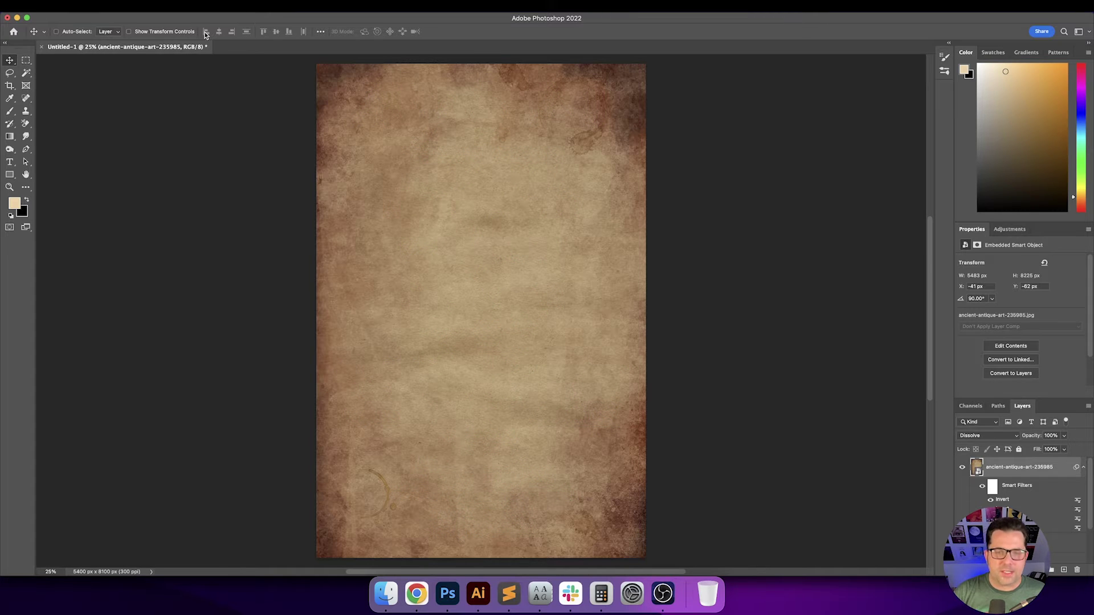
Compare Darken, Multiply, Darker Color, Screen and Lighter Color on the paper texture, and return its blending mode to Overlay.
key(shift+plus)
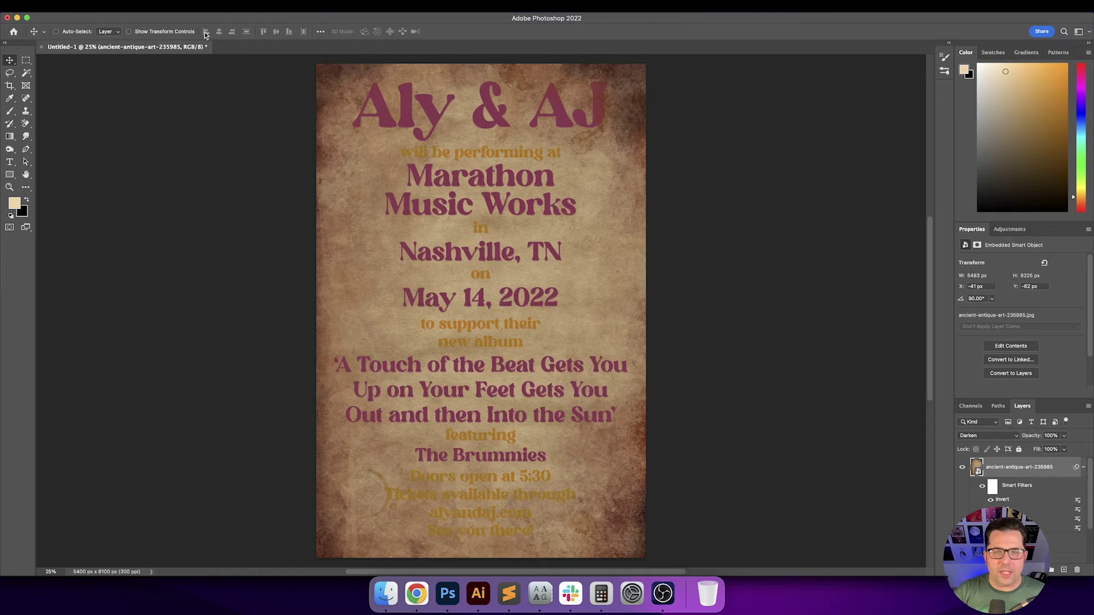
key(shift+plus)
key(shift+plus)
key(shift+plus)
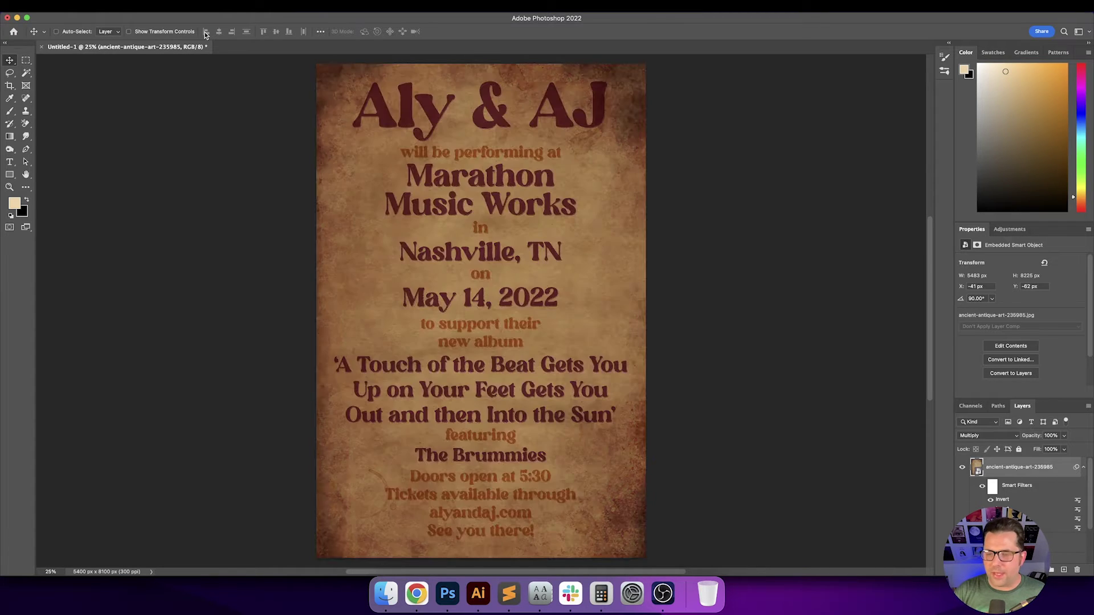
key(shift+plus)
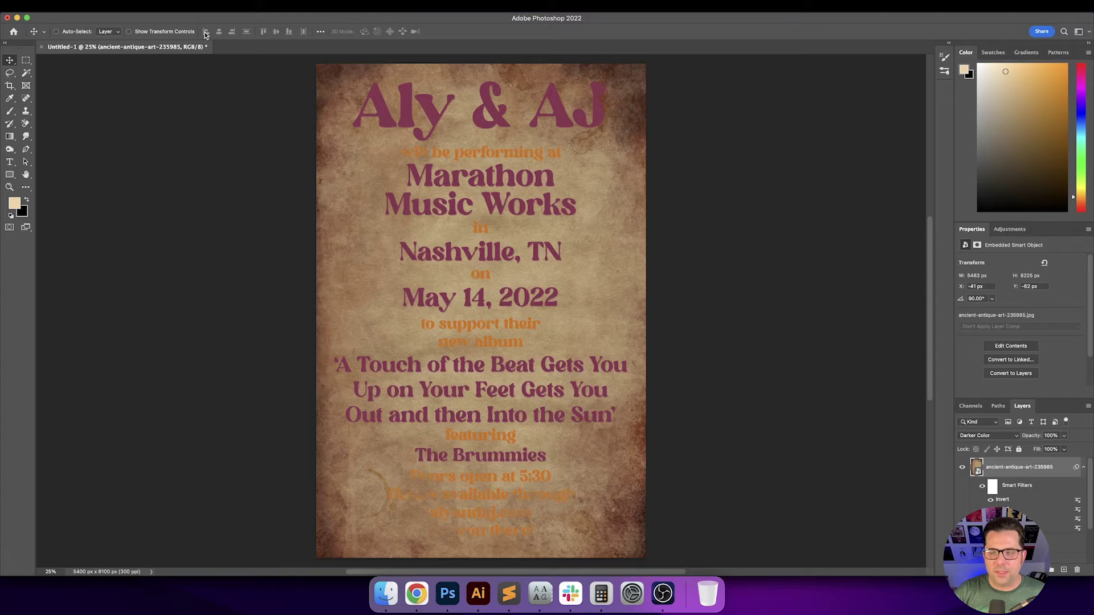
key(shift+plus)
key(shift+plus)
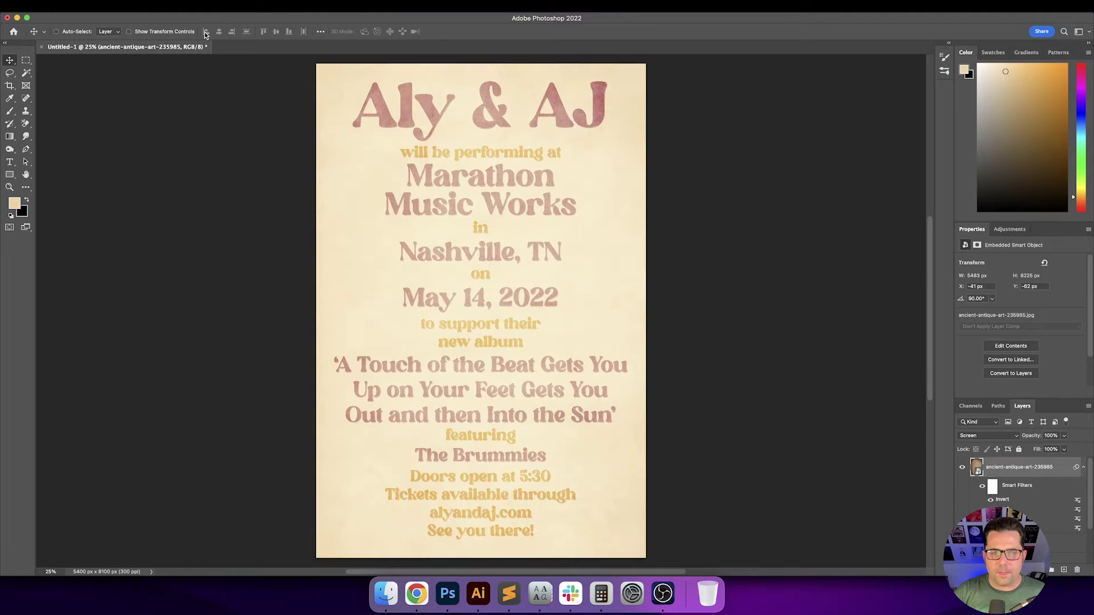
key(shift+plus)
key(shift+plus)
key(shift+plus)
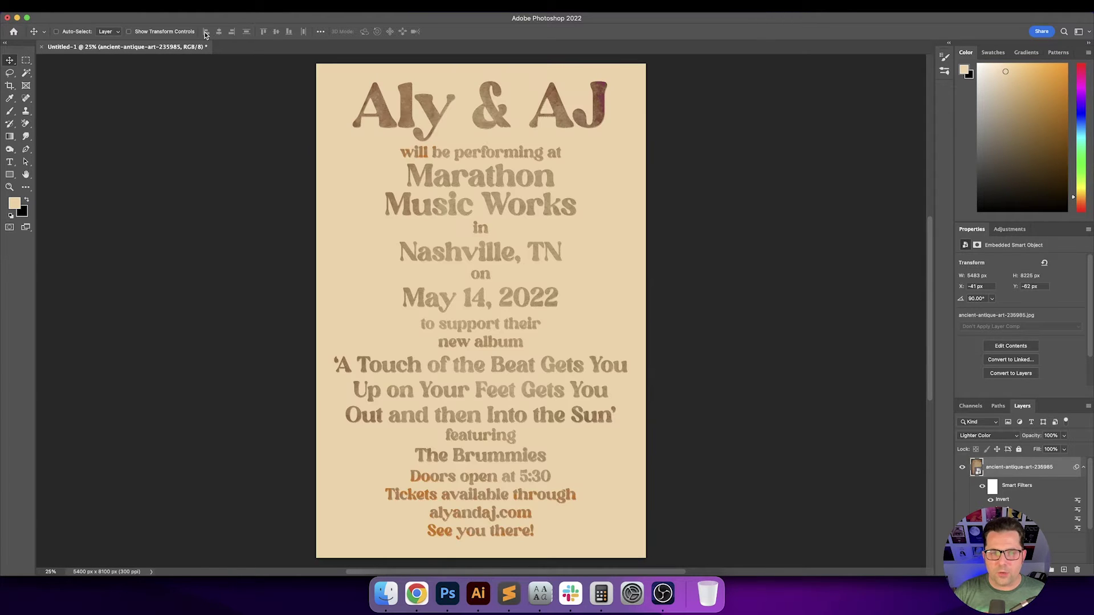
key(shift+plus)
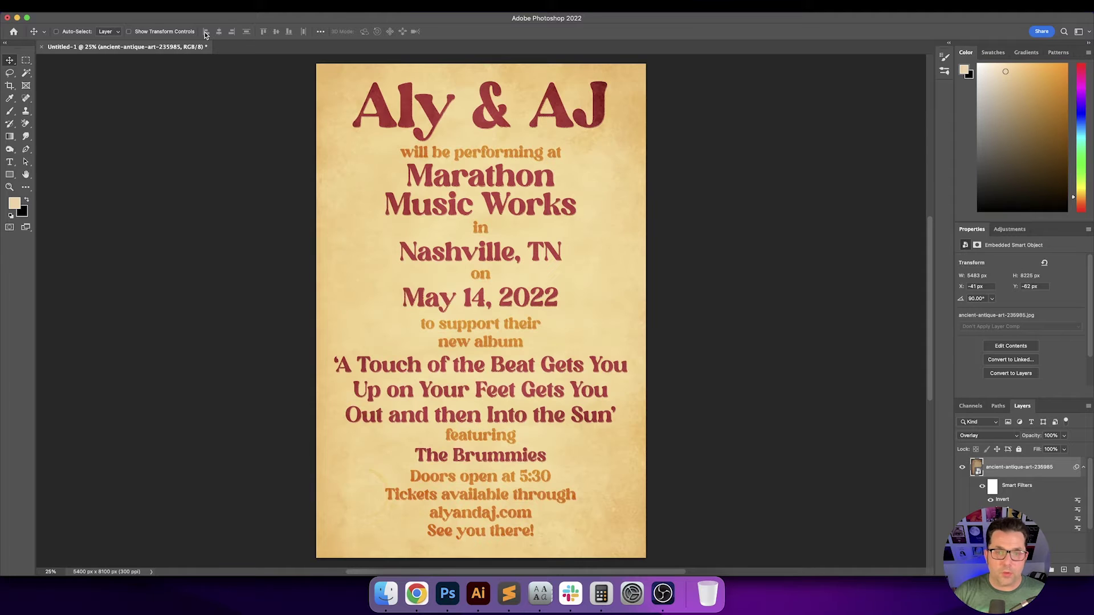
Examine the paper texture and lined lettering shadow up close around the May 14, 2022 date.
key(shift+v)
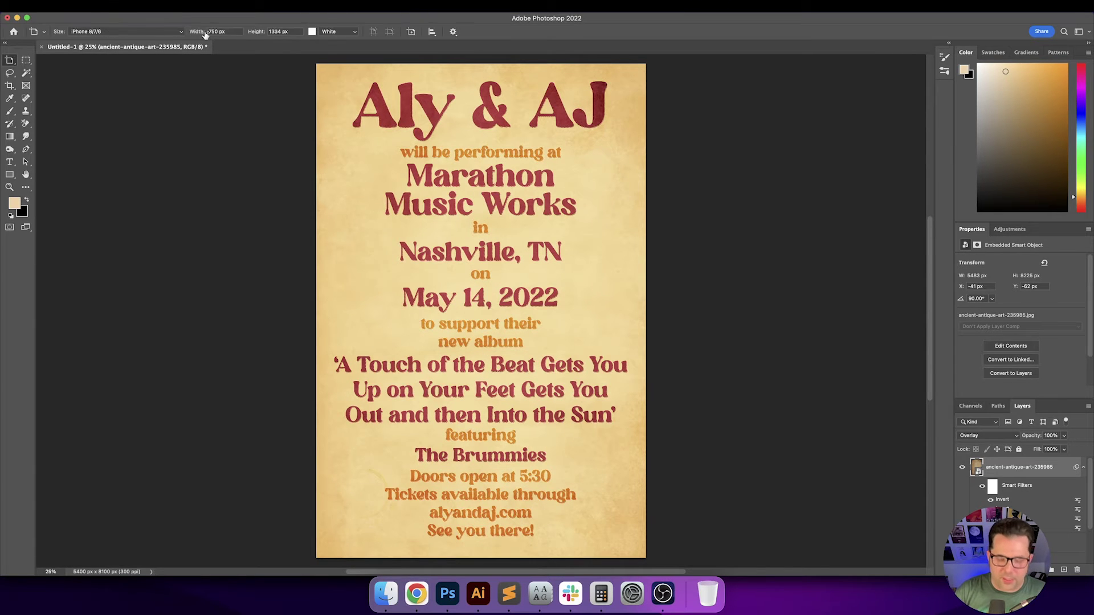
key(super+equal)
key(super+equal)
key(super+equal)
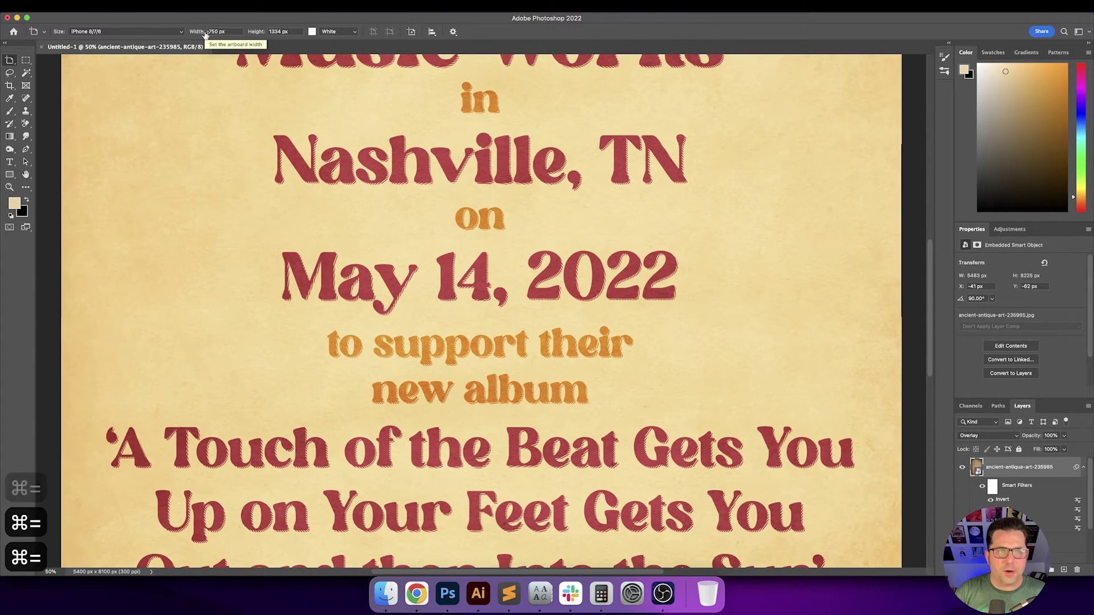
key(super+equal)
key(super+equal)
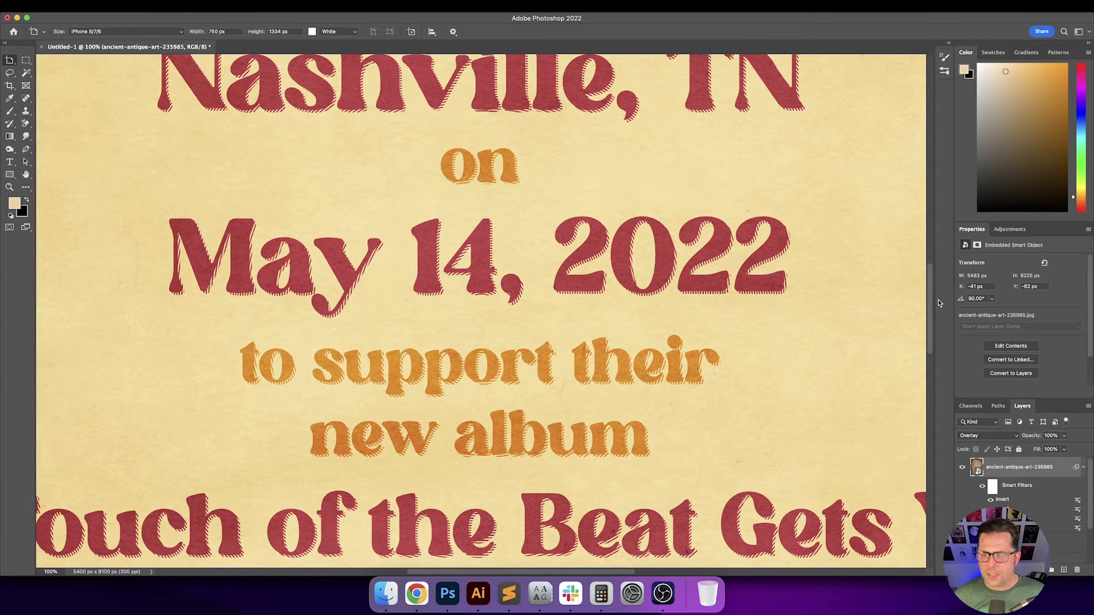
Apply a 2-pixel Gaussian Blur to the Vector Smart Object copy layer, after trying radii of 5 and 3 pixels.
click(1083, 467)
key(v)
click(1068, 493)
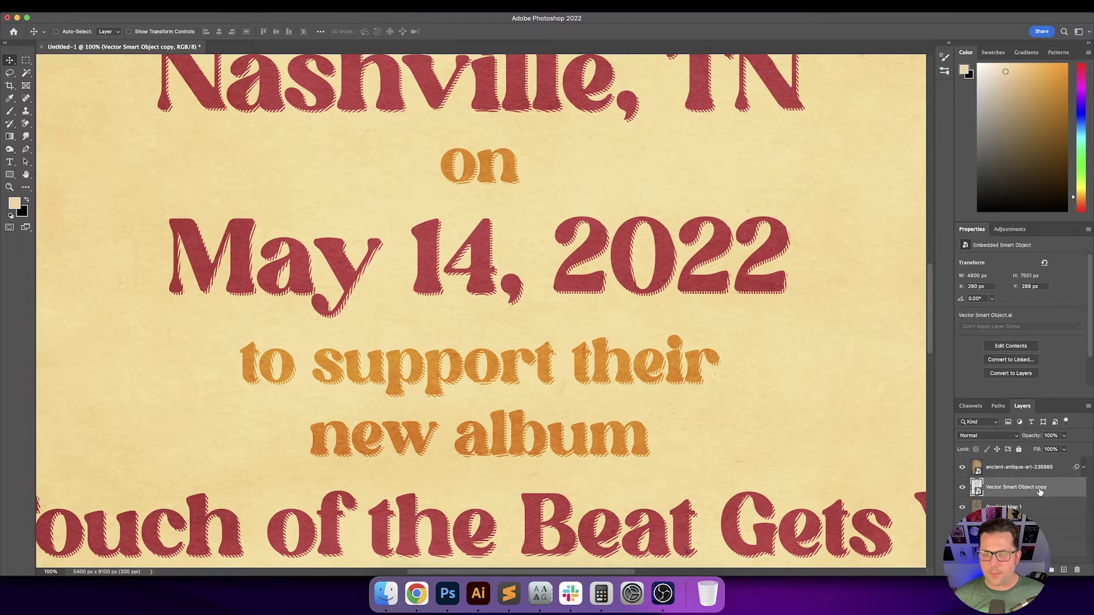
click(227, 6)
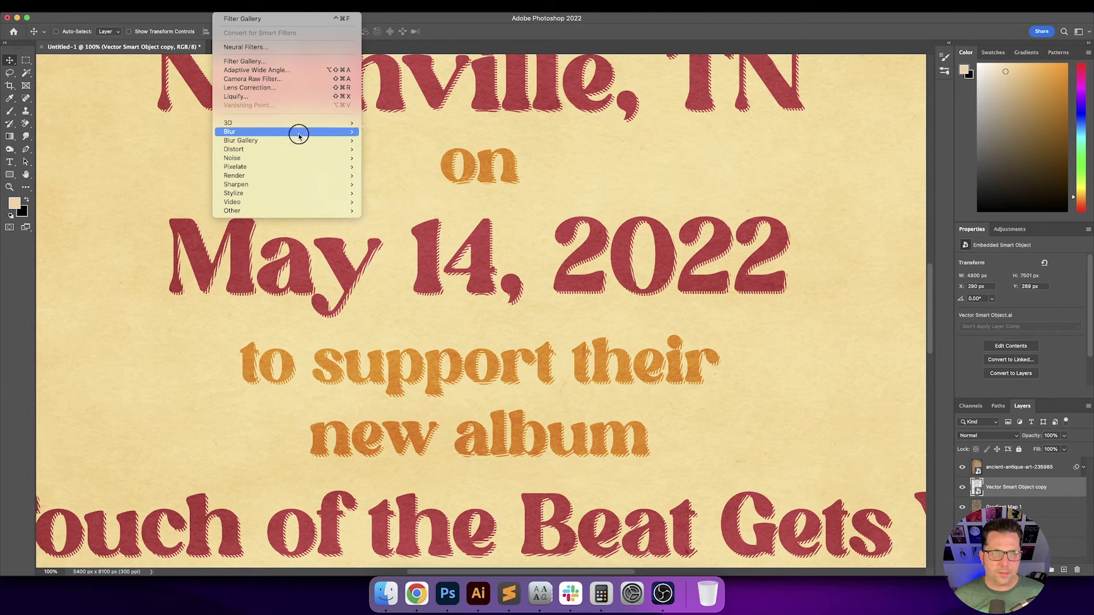
mouse_move(295, 132)
click(411, 169)
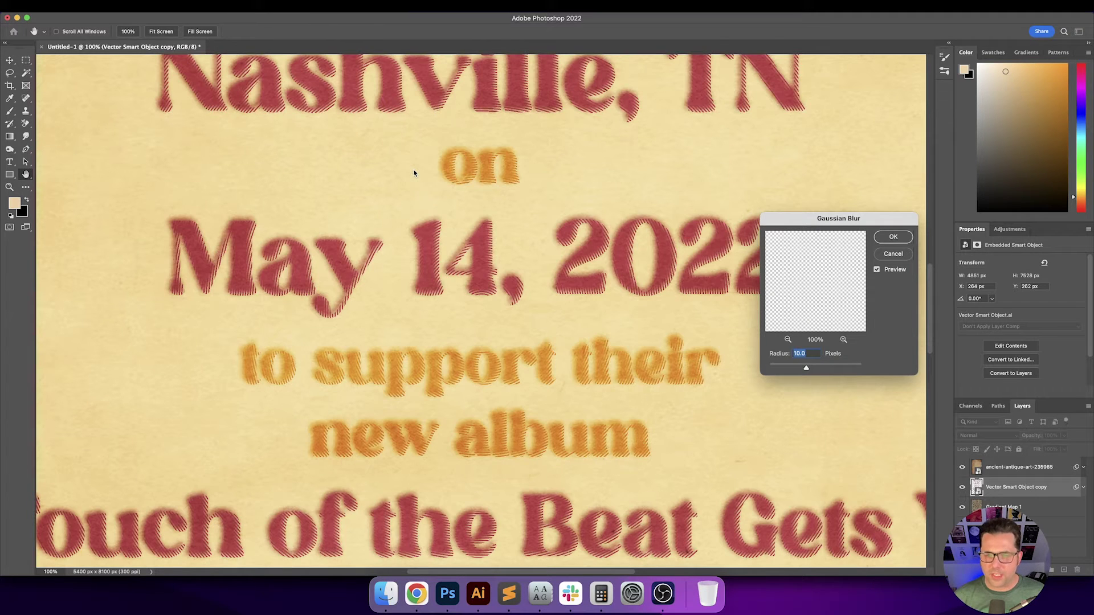
text(5)
key(Tab)
text(3)
key(Tab)
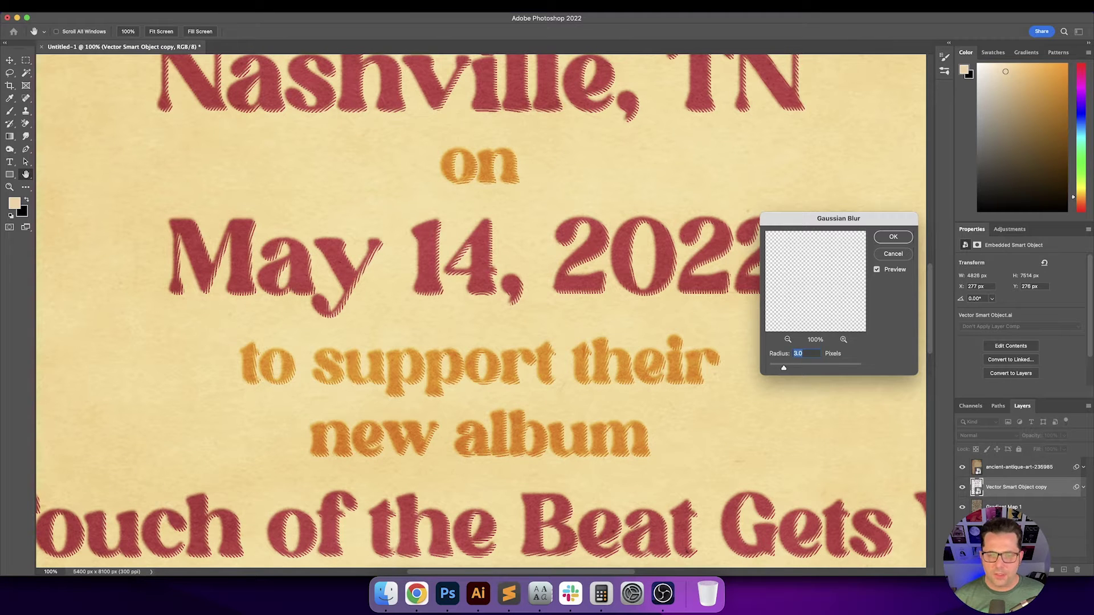
text(2)
key(Tab)
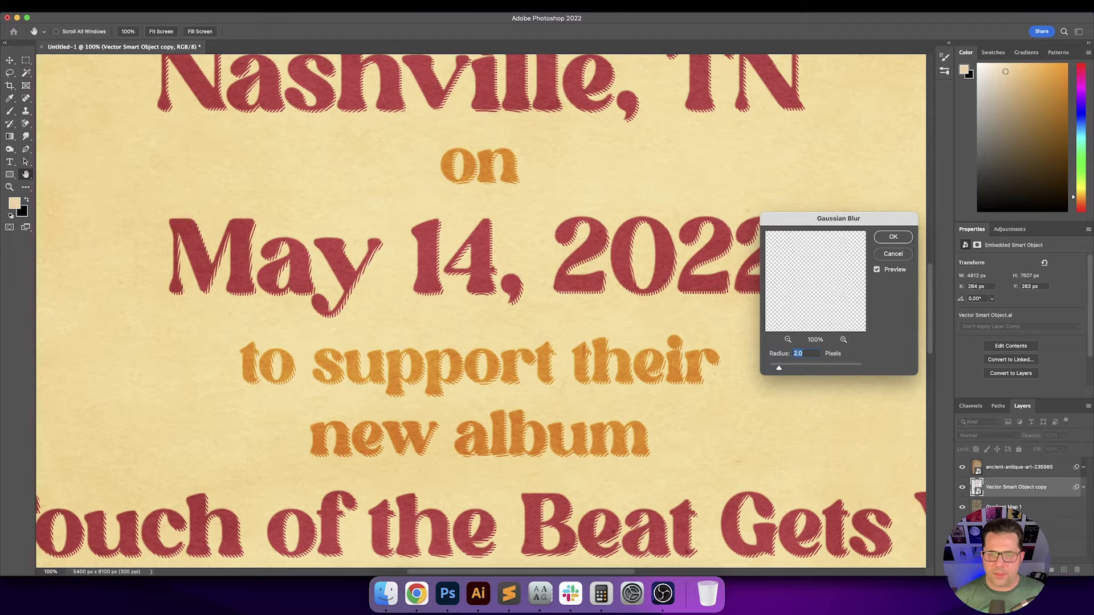
key(Return)
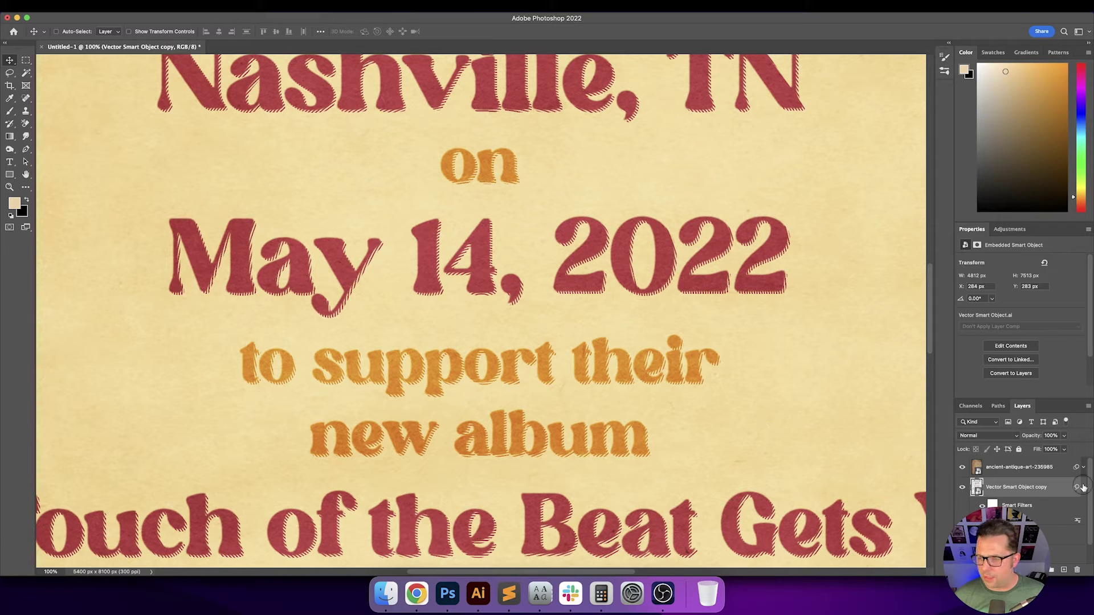
click(1083, 488)
Apply a Gaussian Blur with a 10-pixel radius to the Vector Smart Object layer below the gradient map.
click(1074, 527)
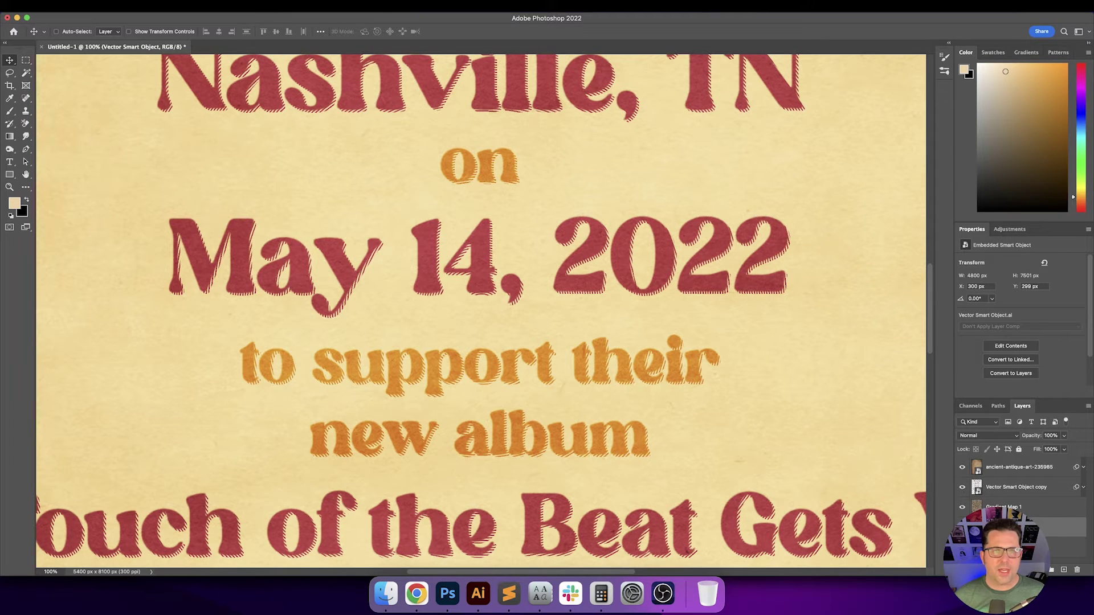
click(228, 6)
click(233, 18)
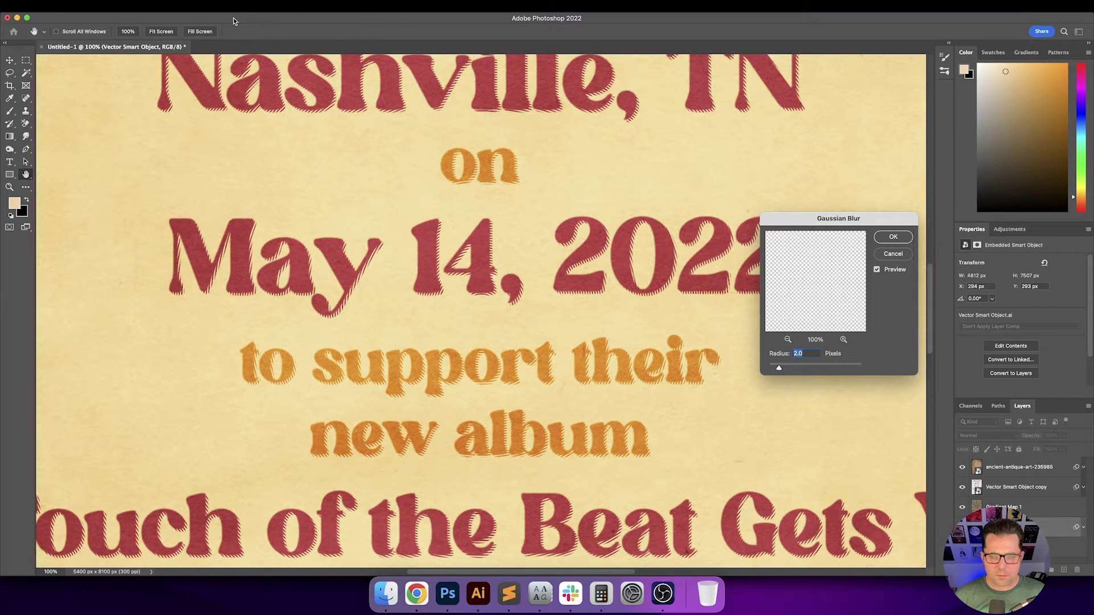
key(shift+Up)
key(shift+Up)
key(shift+Up)
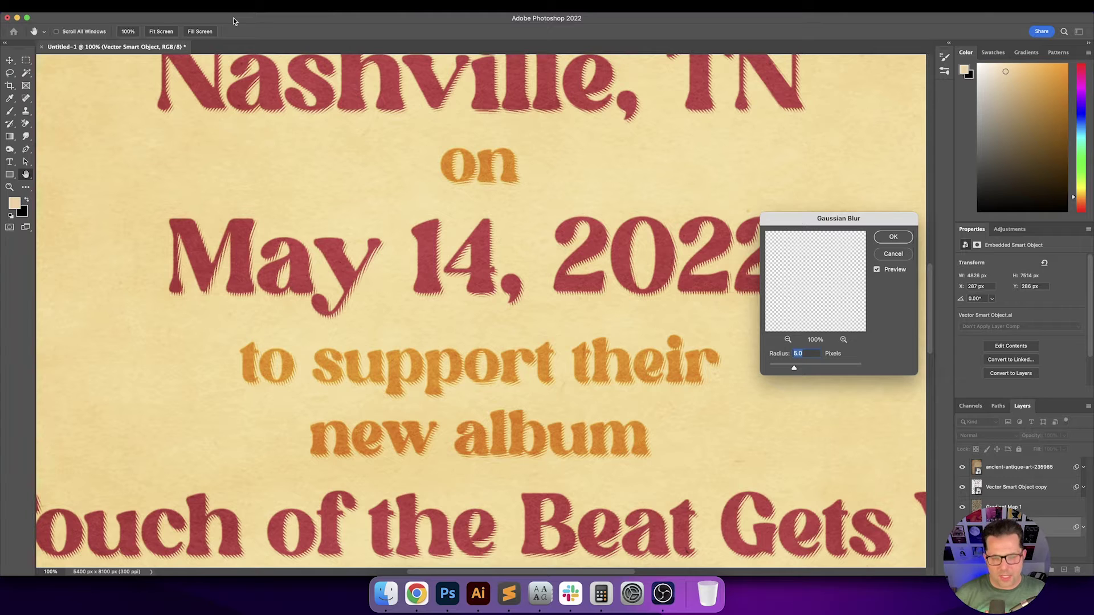
key(shift+Up)
key(shift+Up)
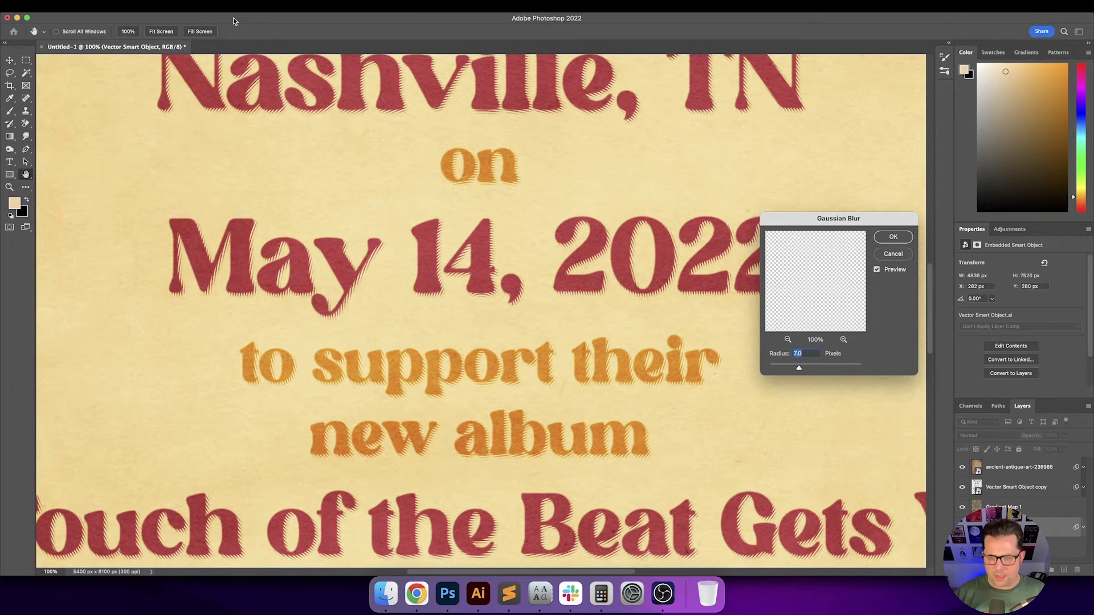
key(shift+Up)
key(shift+Up)
key(shift+Up)
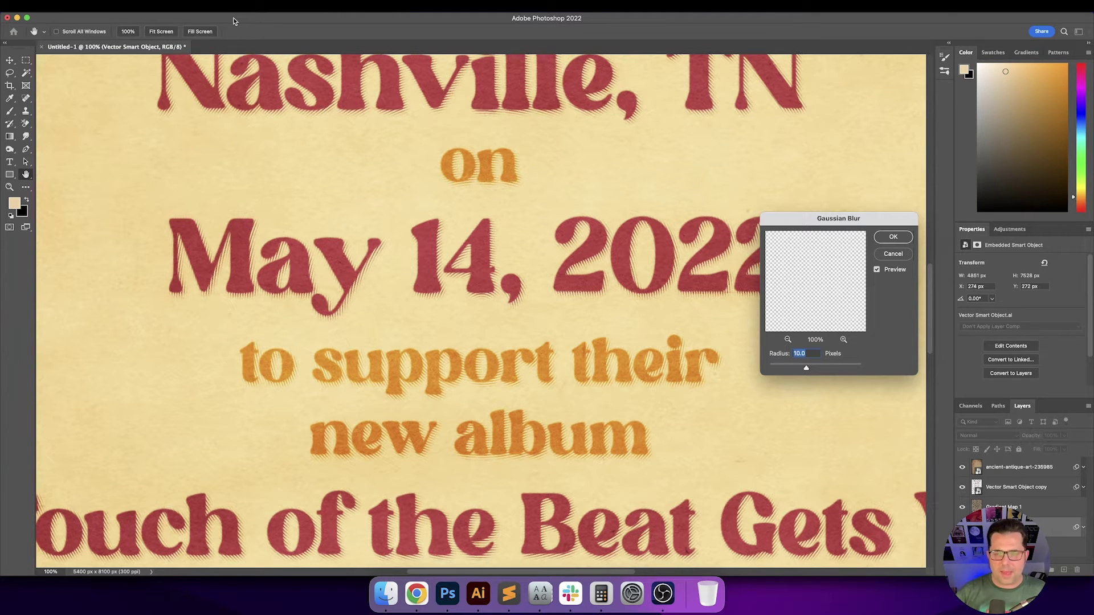
key(Return)
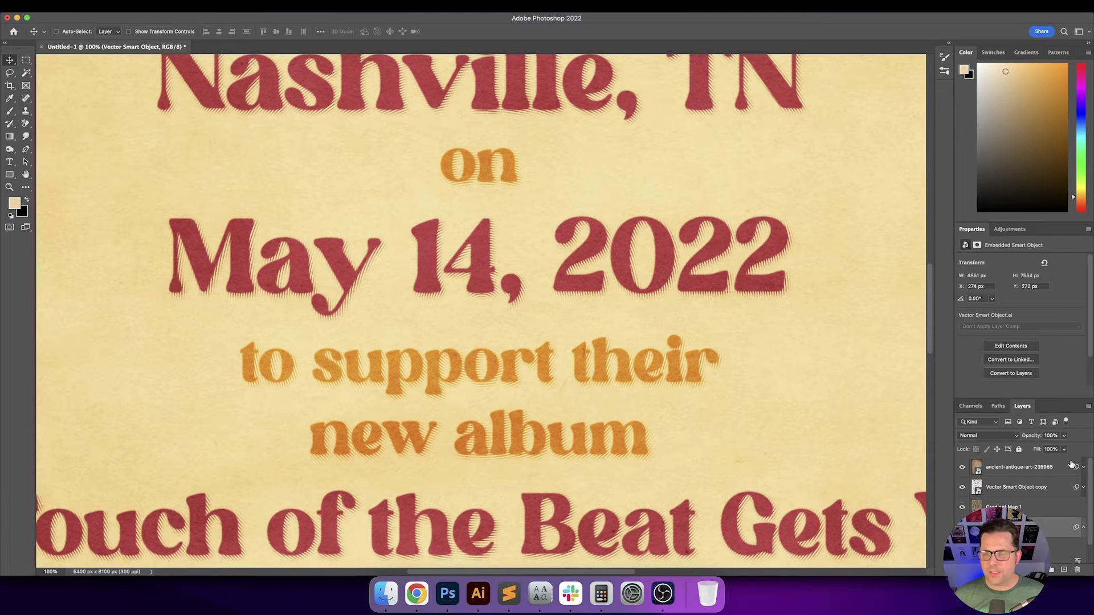
Examine the blurred lettering and its lined shadow from the date through the ticket details, and across the whole poster.
click(1049, 489)
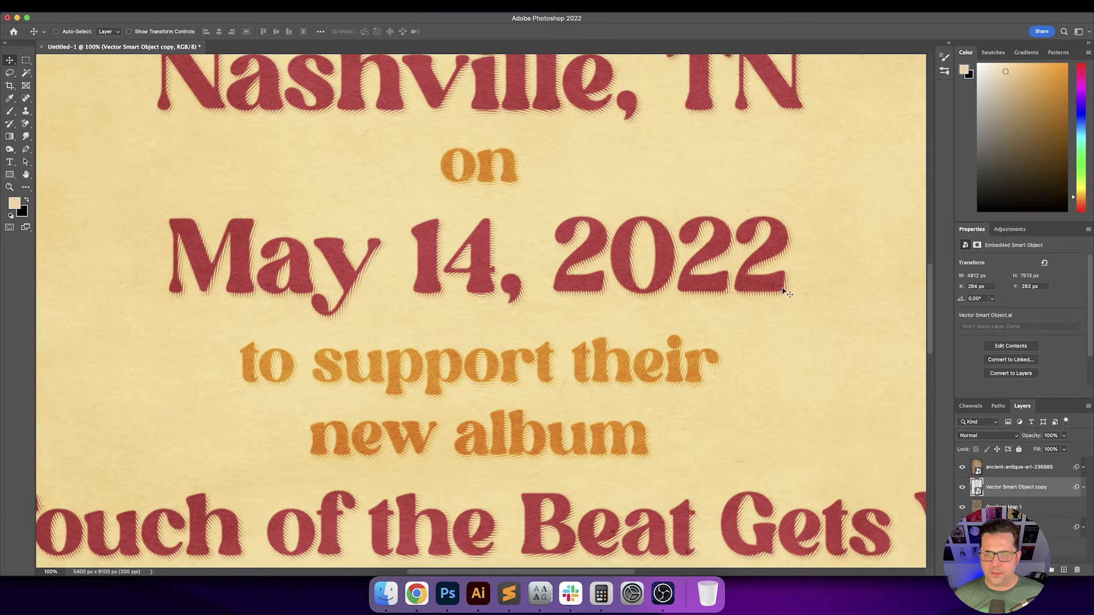
scroll(806, 325, down, 5)
scroll(684, 390, down, 7)
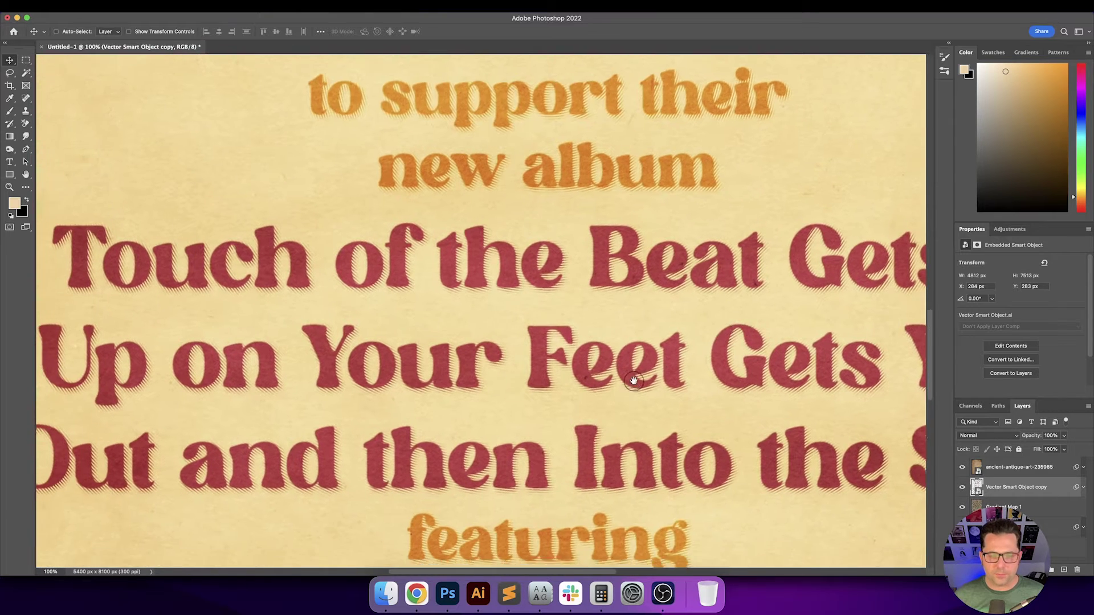
scroll(685, 312, left, 5)
scroll(464, 310, left, 3)
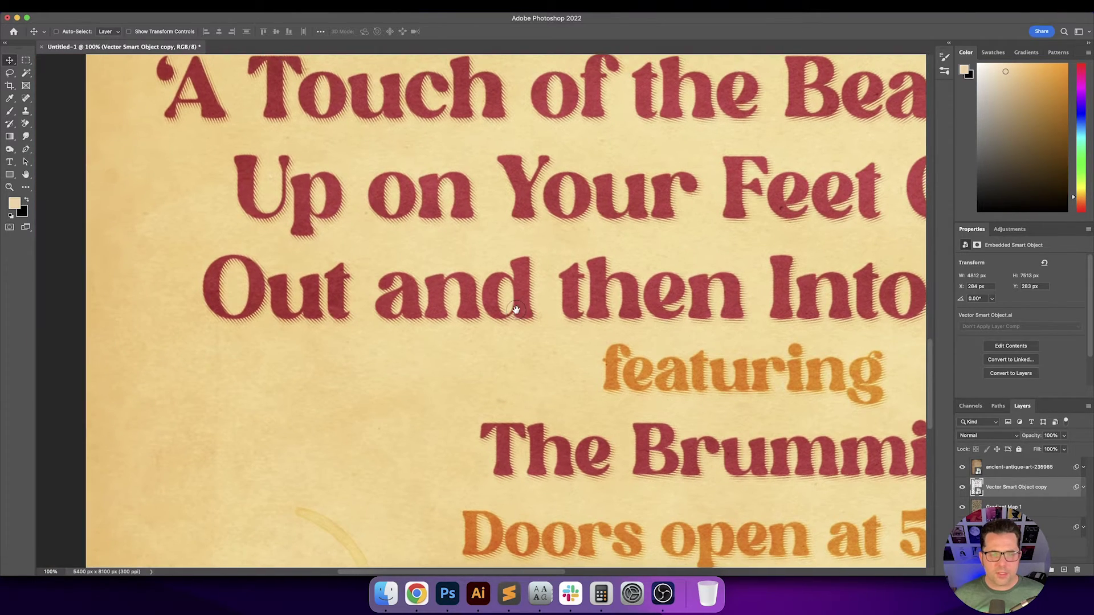
key(shift+v)
scroll(566, 400, down, 4)
scroll(565, 400, right, 2)
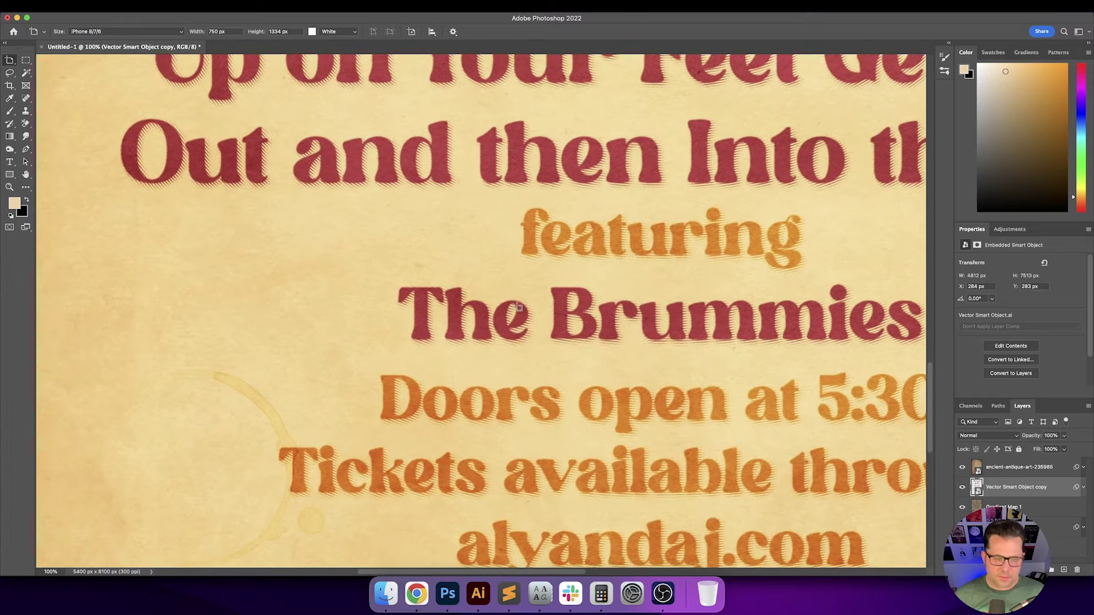
key(super+0)
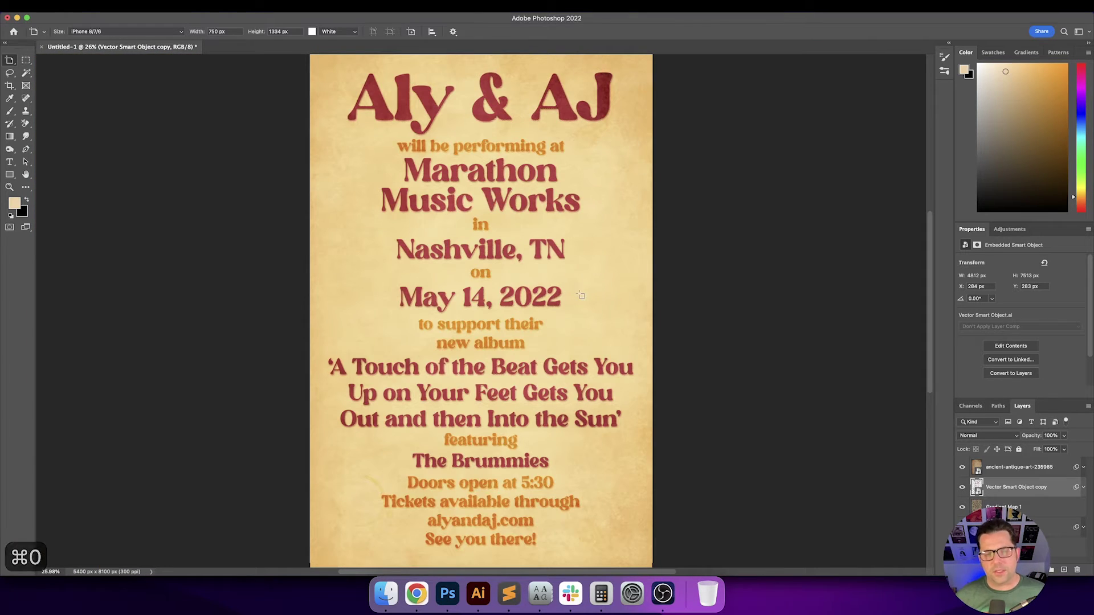
Switch to Illustrator and draw an orange circle about 14.3 in wide on the empty canvas beside the album cover.
click(476, 597)
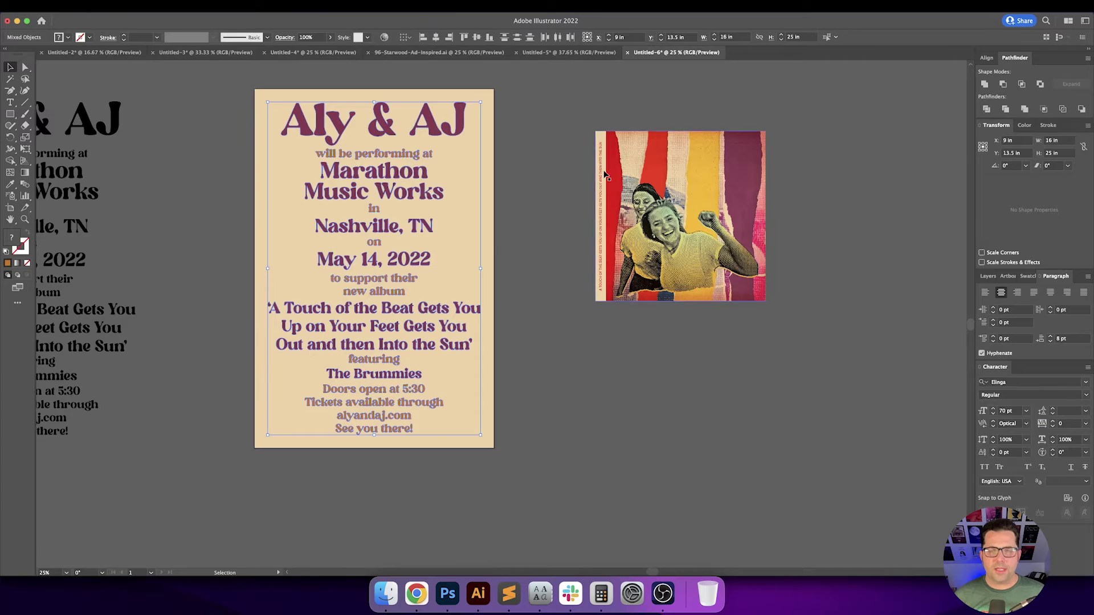
drag(14, 116, 51, 137)
drag(486, 245, 581, 338)
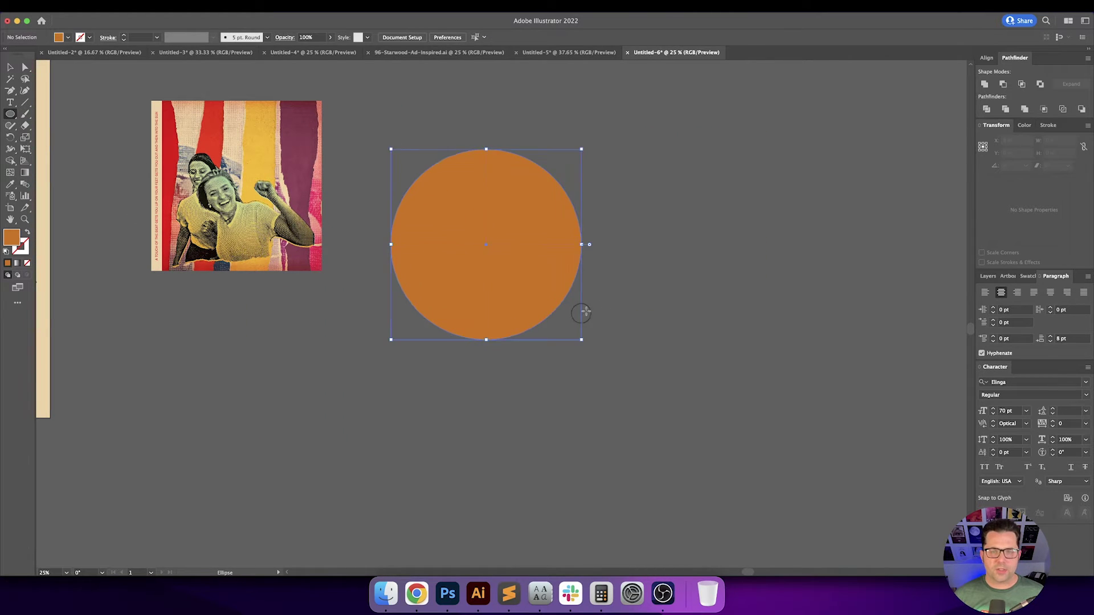
key(v)
click(652, 227)
click(500, 240)
drag(456, 167, 514, 237)
click(429, 187)
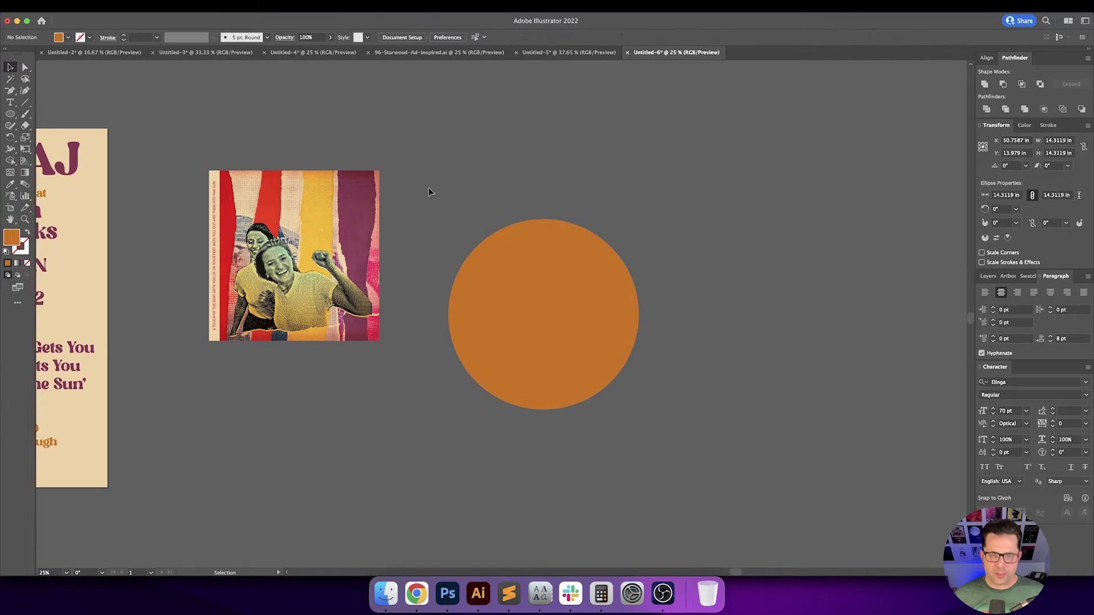
Start a Roughen effect on the orange circle with a relative size of 1%.
click(571, 307)
click(210, 6)
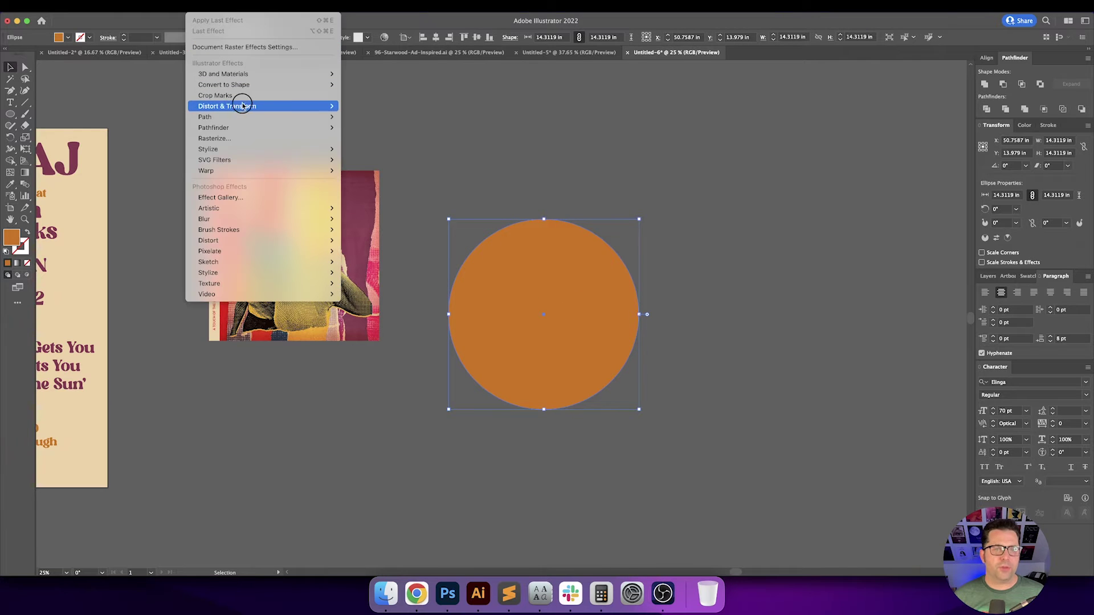
mouse_move(329, 107)
click(378, 131)
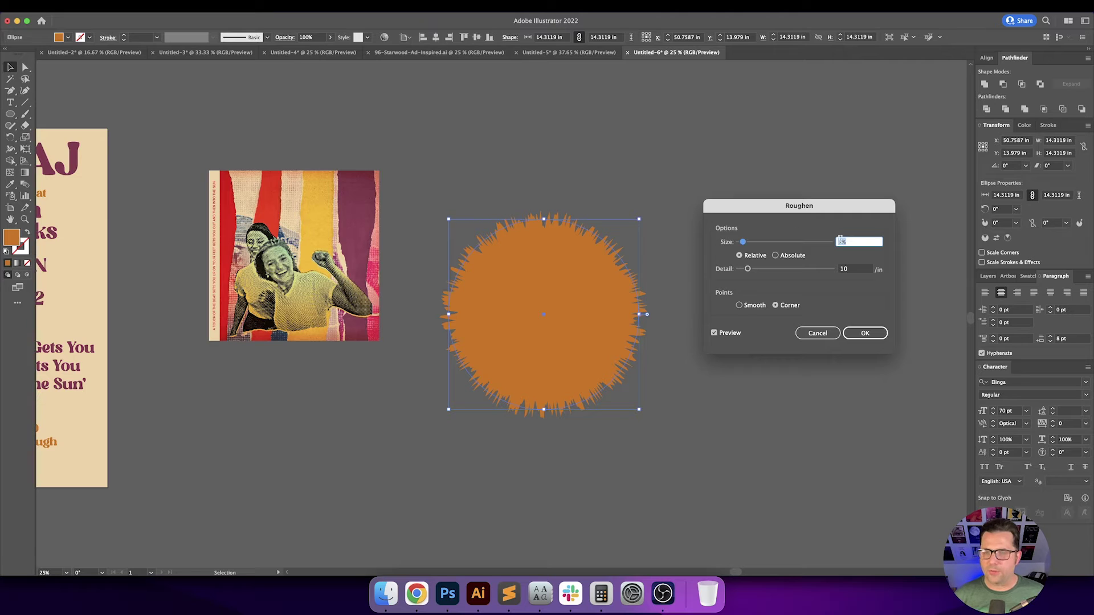
text(1)
key(Tab)
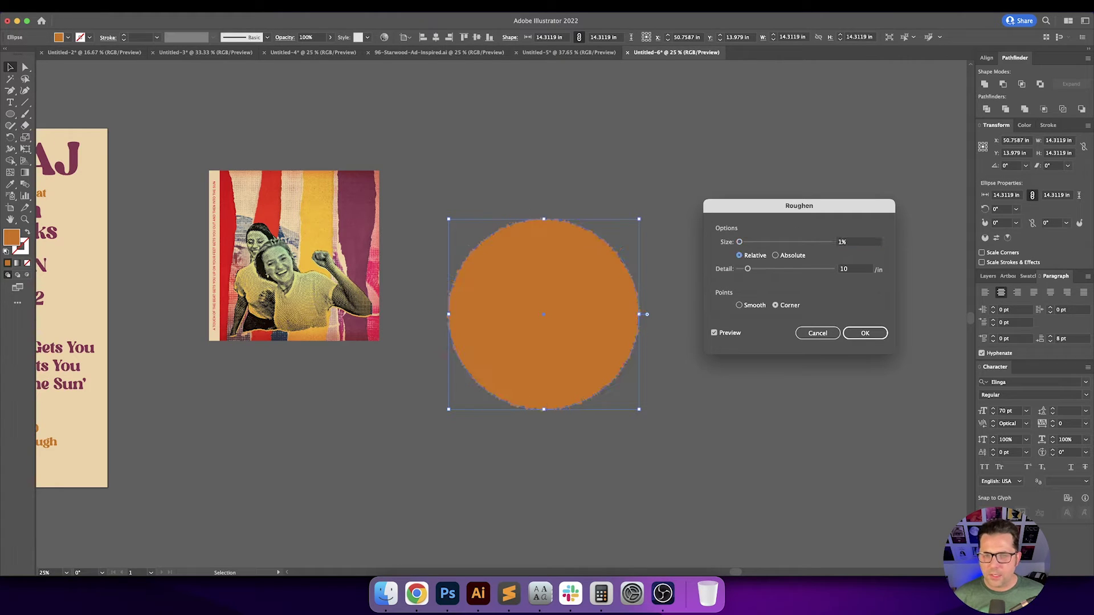
Try absolute sizing and smooth points for the circle's roughening, and return to relative sizing with corner points.
click(784, 256)
key(super+equal)
key(super+equal)
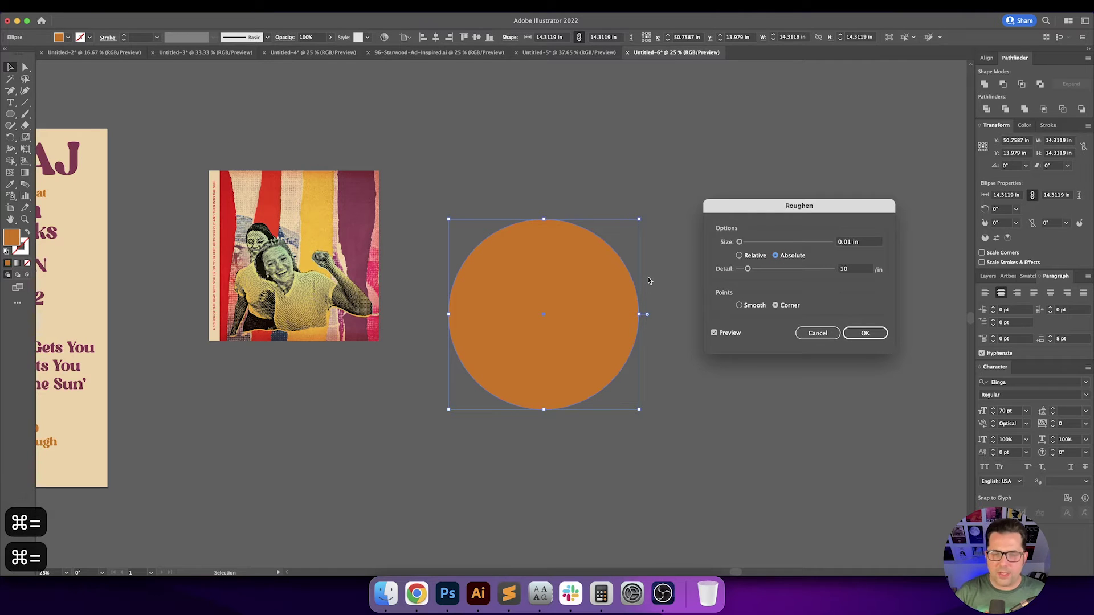
click(751, 256)
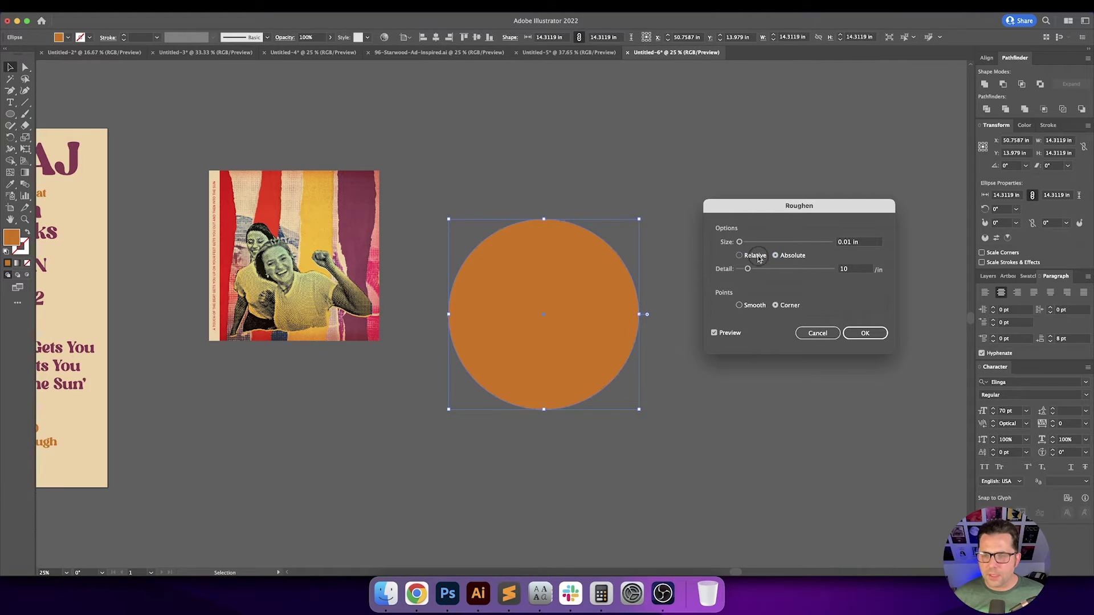
click(753, 305)
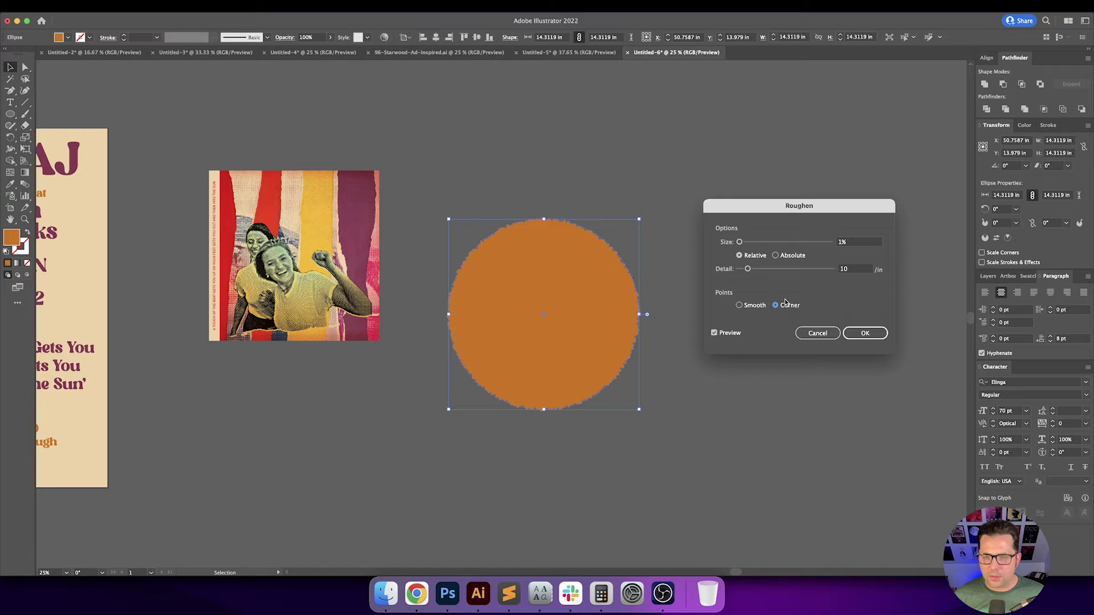
click(787, 305)
Set the roughening detail to 5 per inch, try a size of 2%, lower the size again and apply the effect.
mouse_move(749, 270)
mouse_down()
mouse_move(762, 272)
mouse_move(742, 272)
mouse_up()
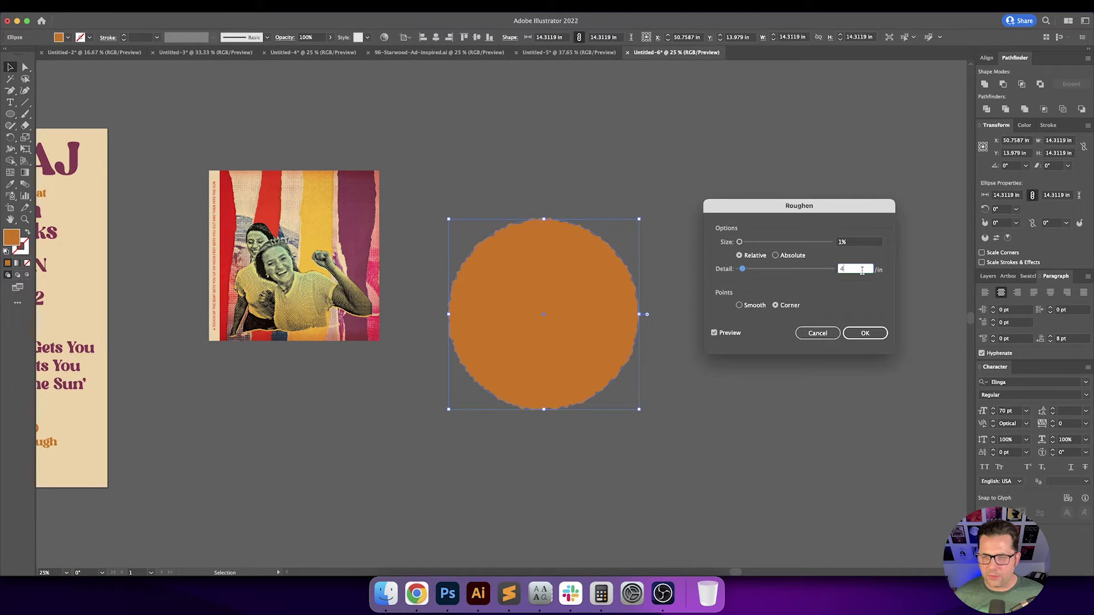
key(Down)
key(Down)
key(Down)
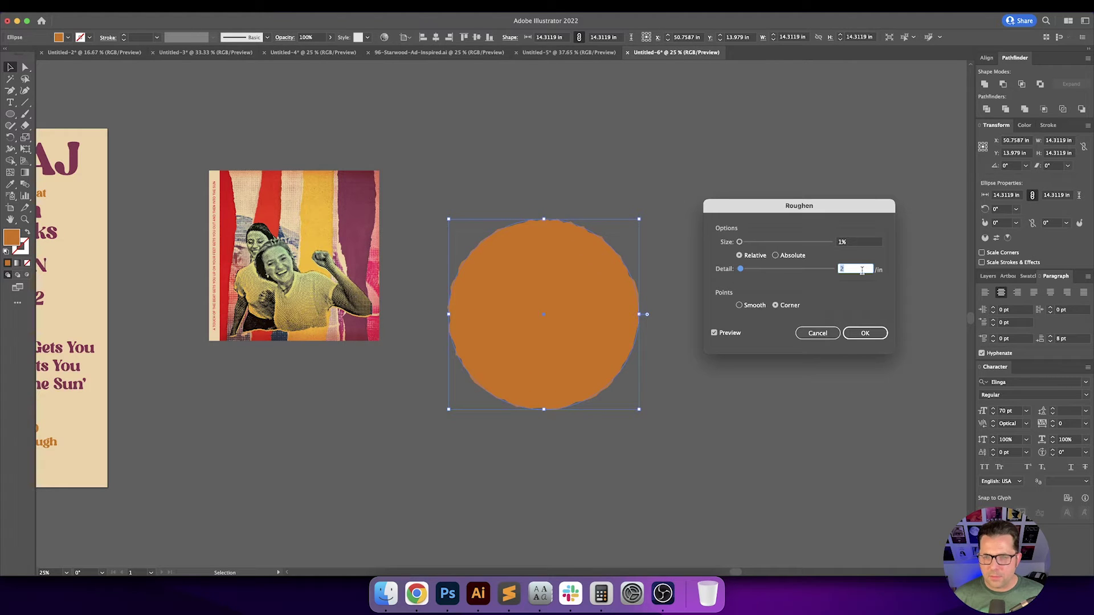
key(Up)
key(Up)
key(Up)
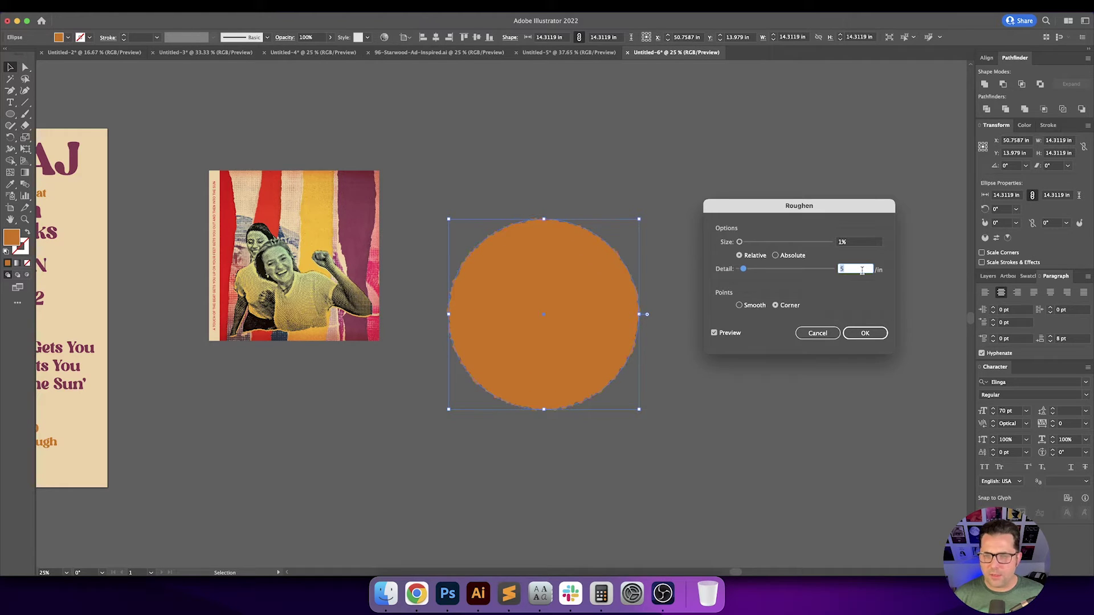
key(Tab)
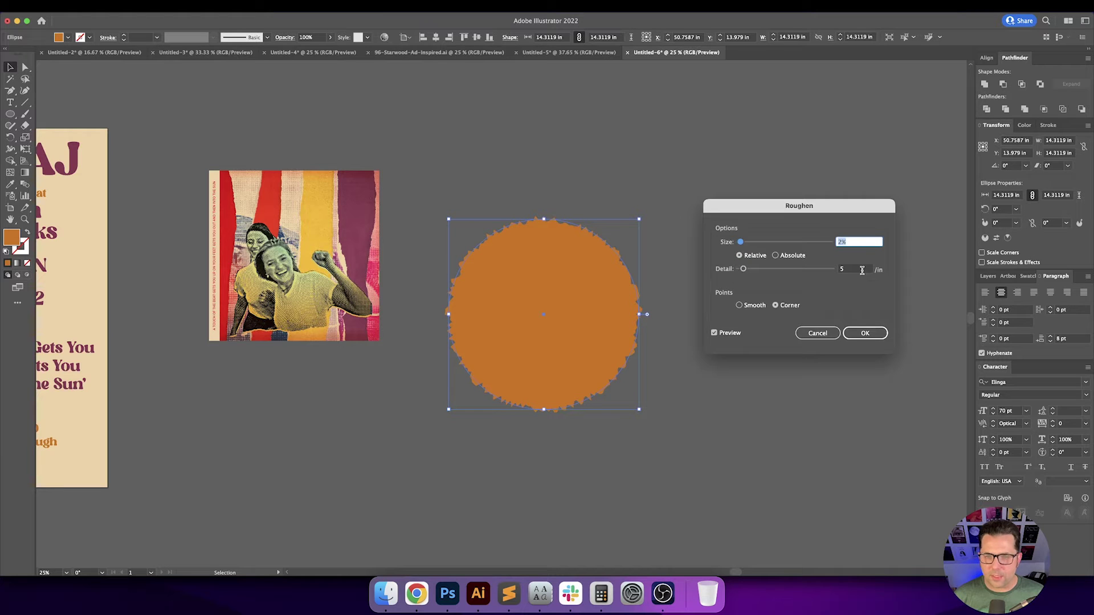
key(Down)
key(Down)
key(Return)
Expand the appearance of the roughened orange circle and copy the resulting path.
drag(781, 306, 654, 303)
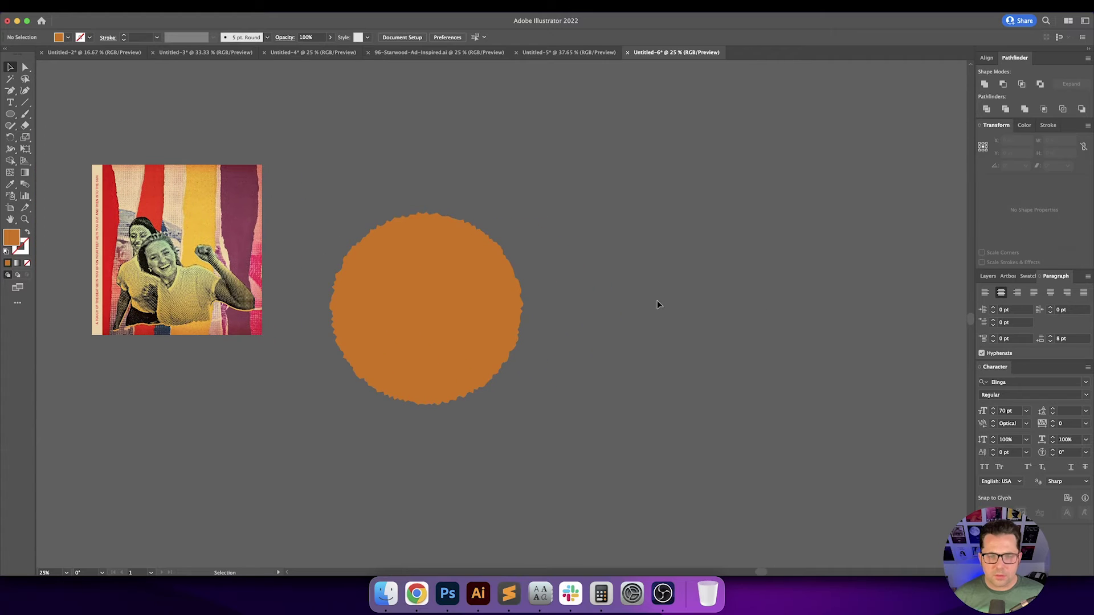
click(114, 5)
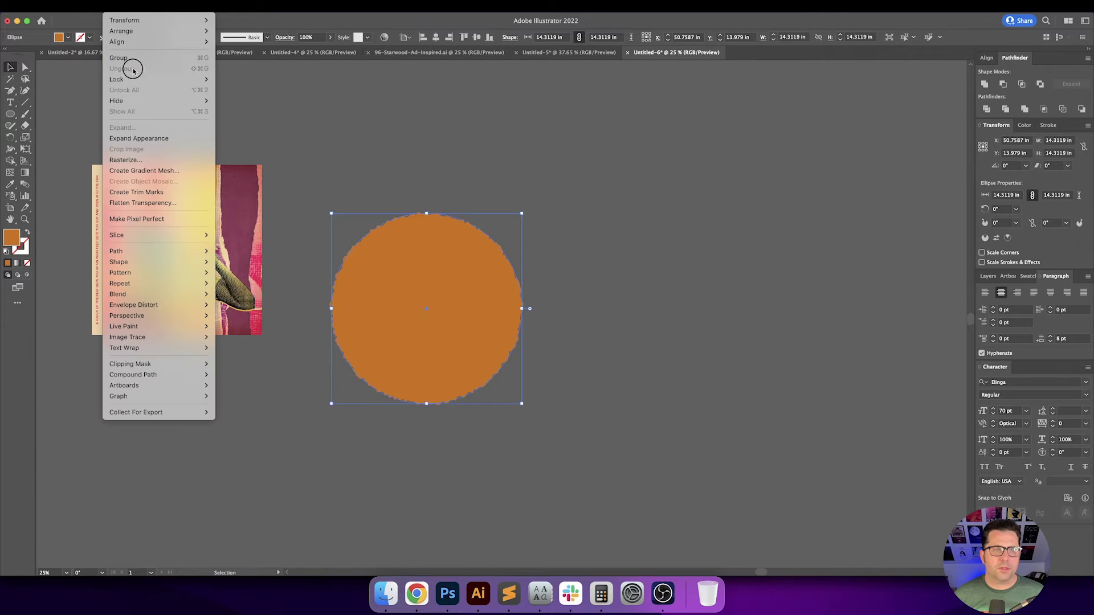
click(139, 140)
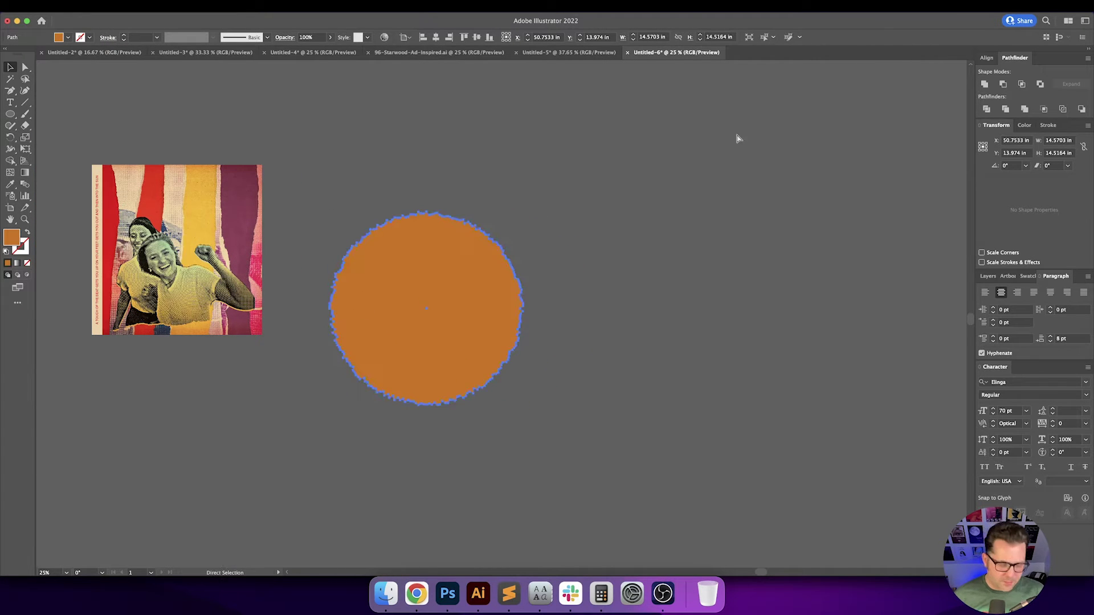
key(super+c)
Switch to Photoshop and paste the roughened orange circle into the poster as a smart object, committing its placement.
click(448, 594)
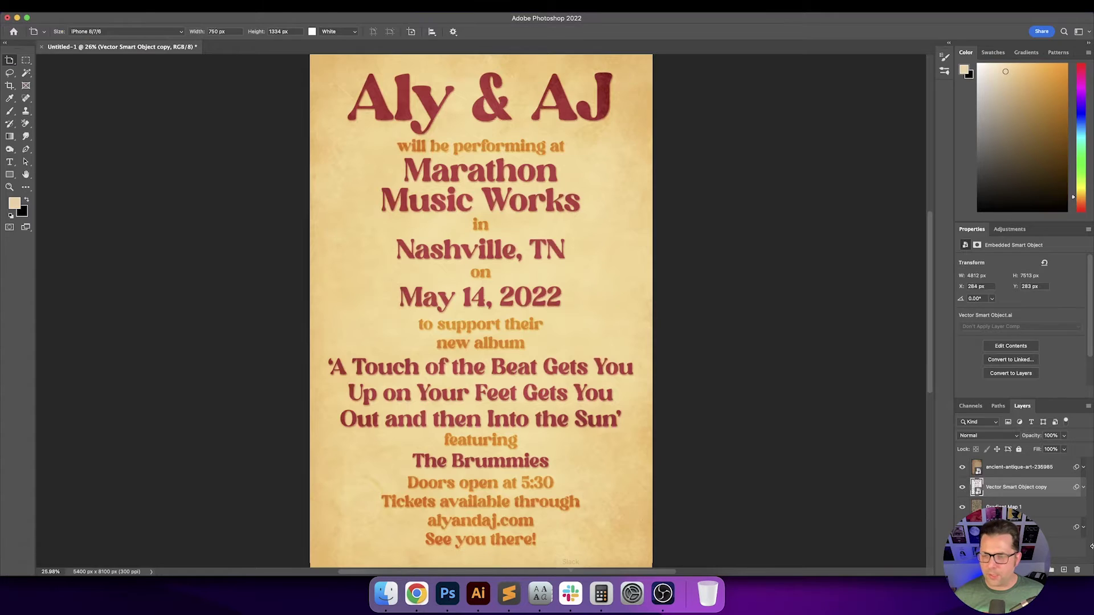
key(v)
key(super+v)
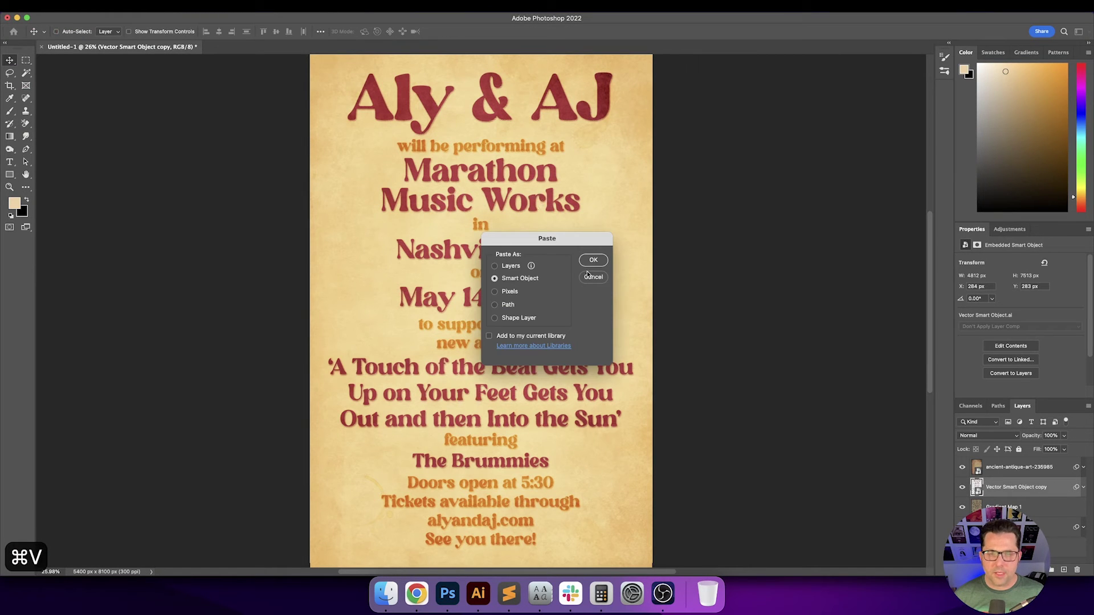
click(593, 260)
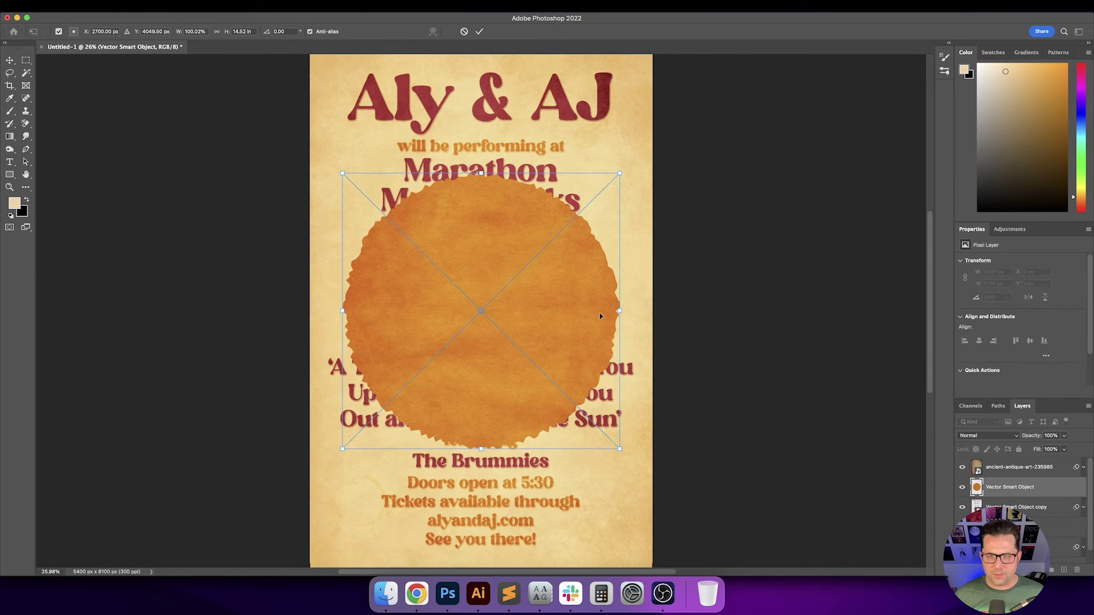
key(Return)
Undo the misplaced move and use the Move tool to shift the orange circle partly past the poster's left edge.
drag(581, 311, 475, 303)
key(super+z)
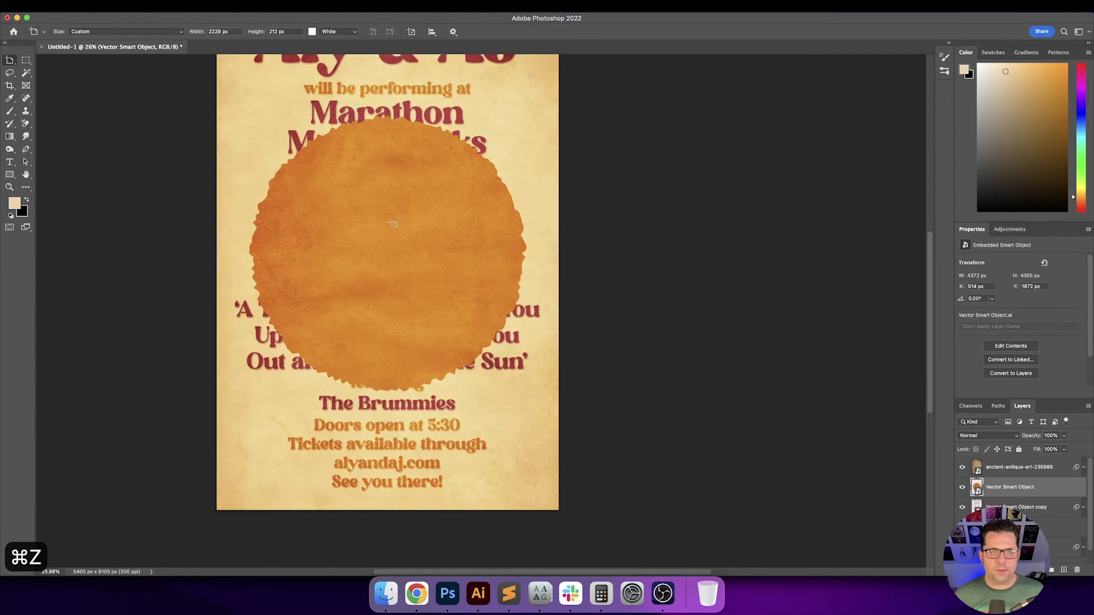
click(12, 61)
click(37, 61)
drag(435, 284, 342, 237)
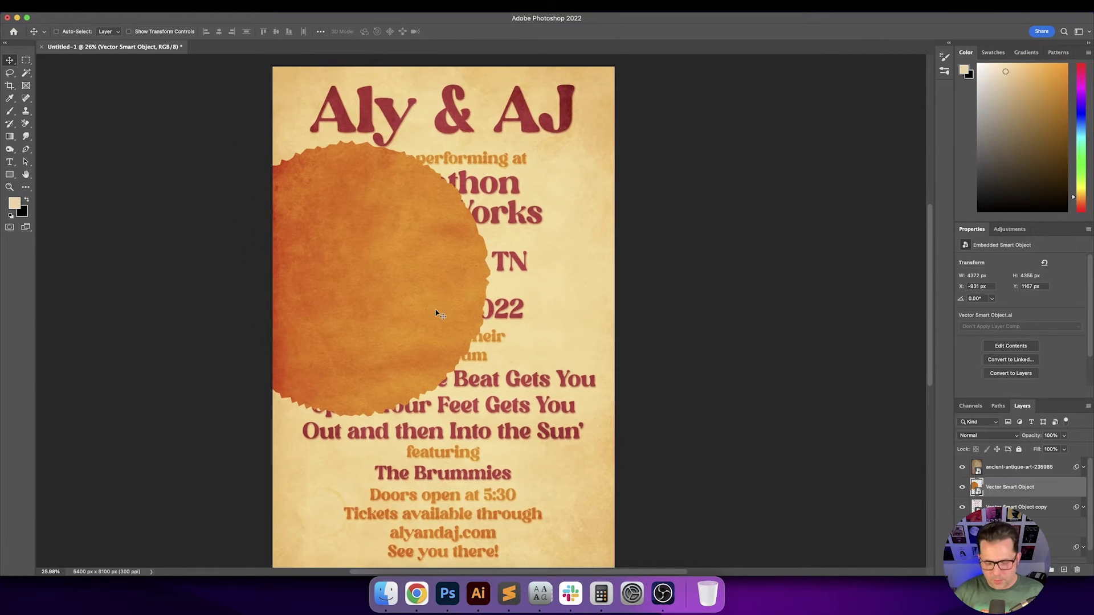
key(super+0)
key(super+minus)
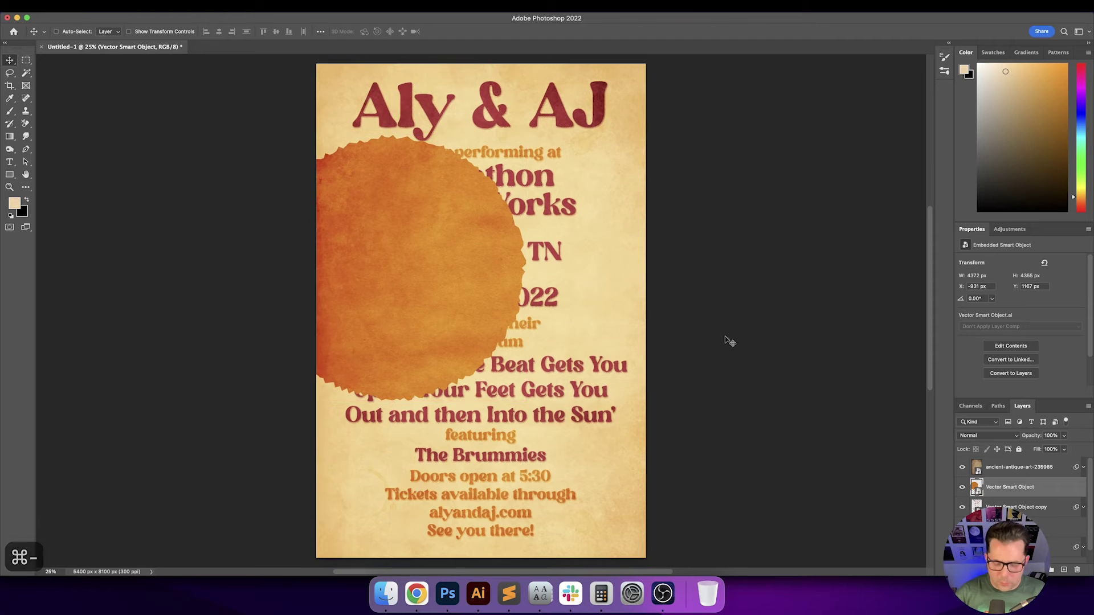
Try the Darken, Multiply and Screen blend modes on the orange circle and return to Multiply.
key(shift+alt+i)
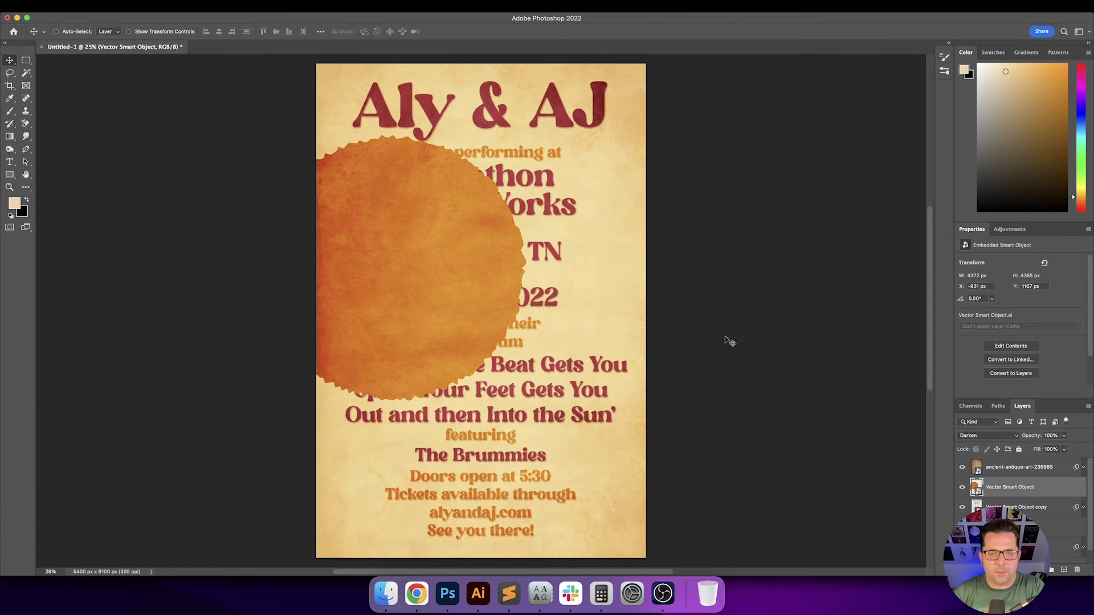
key(shift+alt+m)
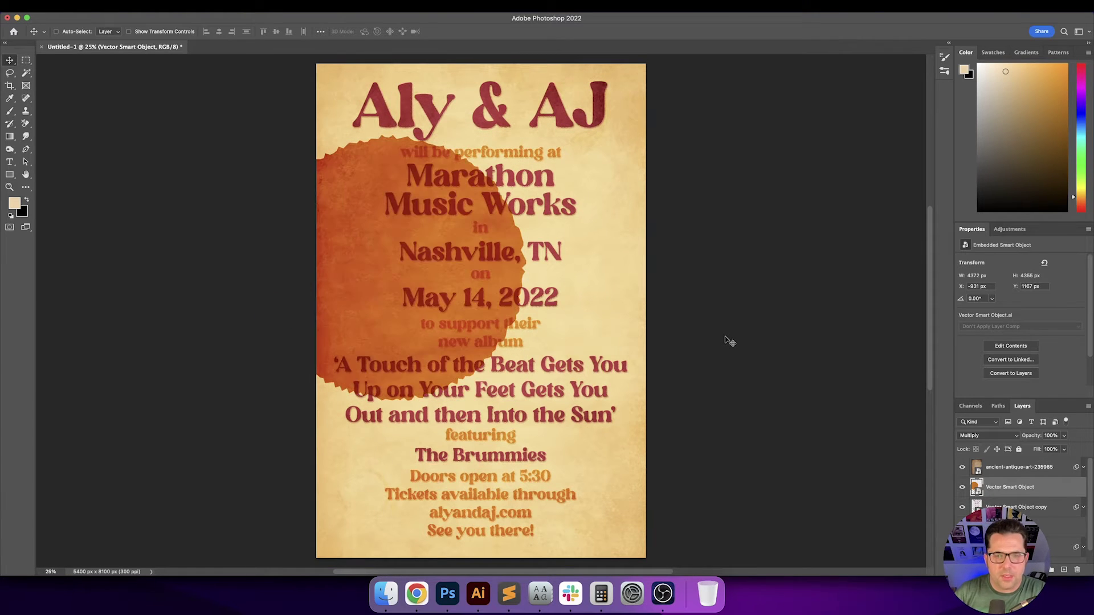
key(shift+alt+s)
key(shift+alt+m)
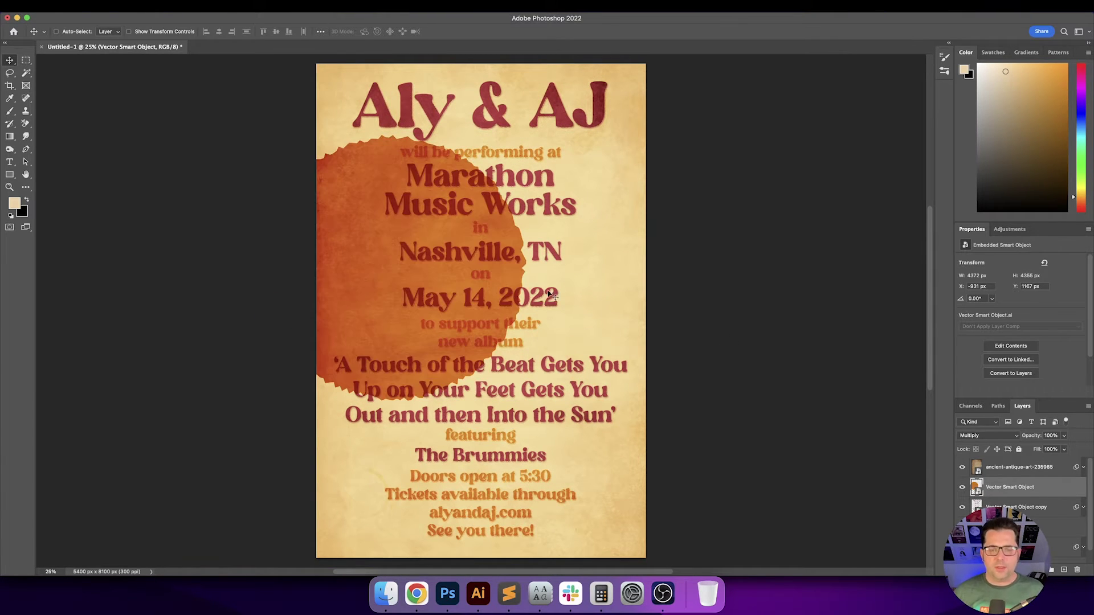
Move the orange circle farther past the poster's left edge, up beside the title, and change its blend mode to Color Burn.
drag(416, 317, 297, 280)
drag(297, 253, 314, 280)
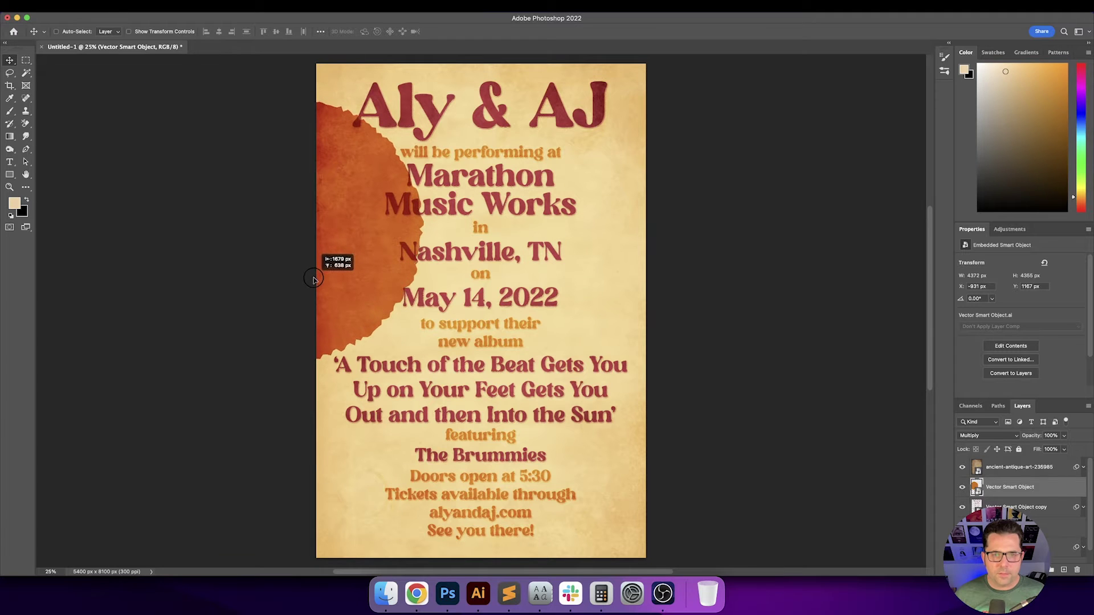
key(shift+plus)
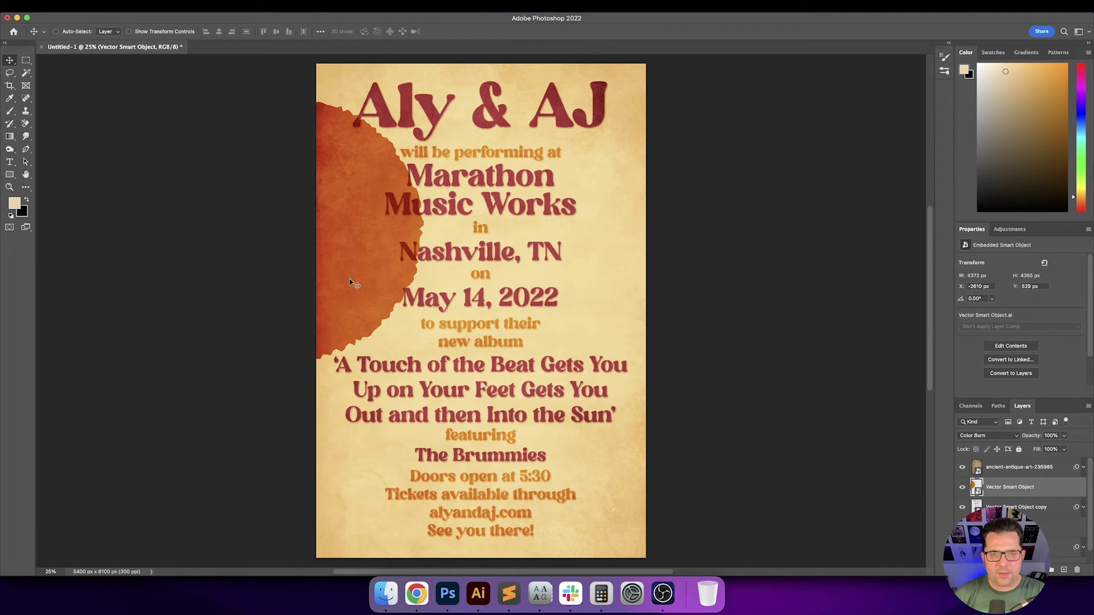
key(shift+plus)
key(shift+minus)
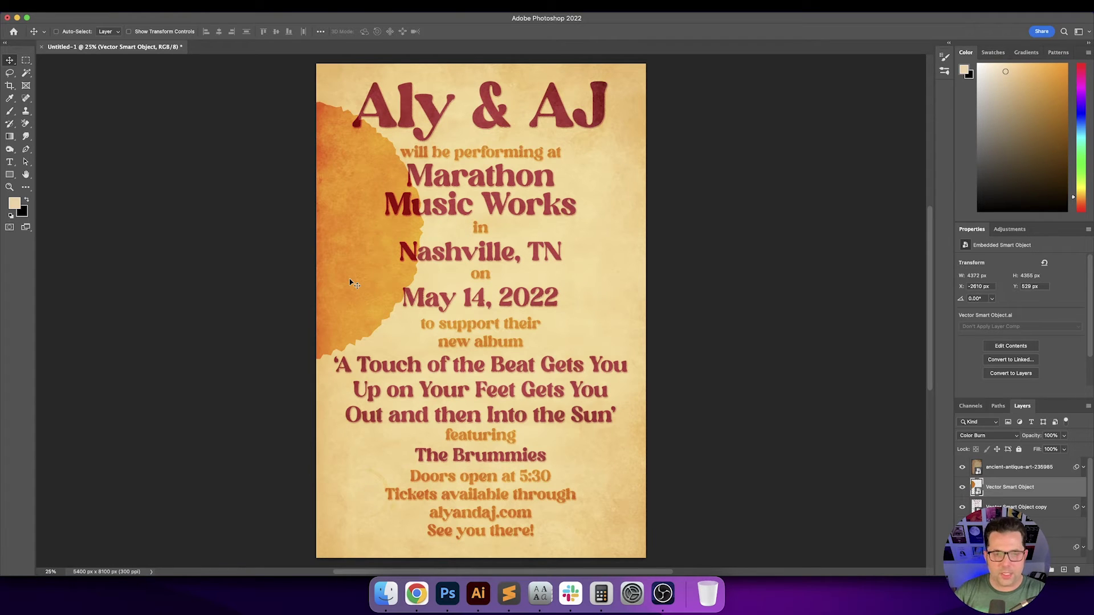
Bring the circle back to the middle of the poster and center it horizontally and vertically on the canvas.
drag(412, 256, 597, 330)
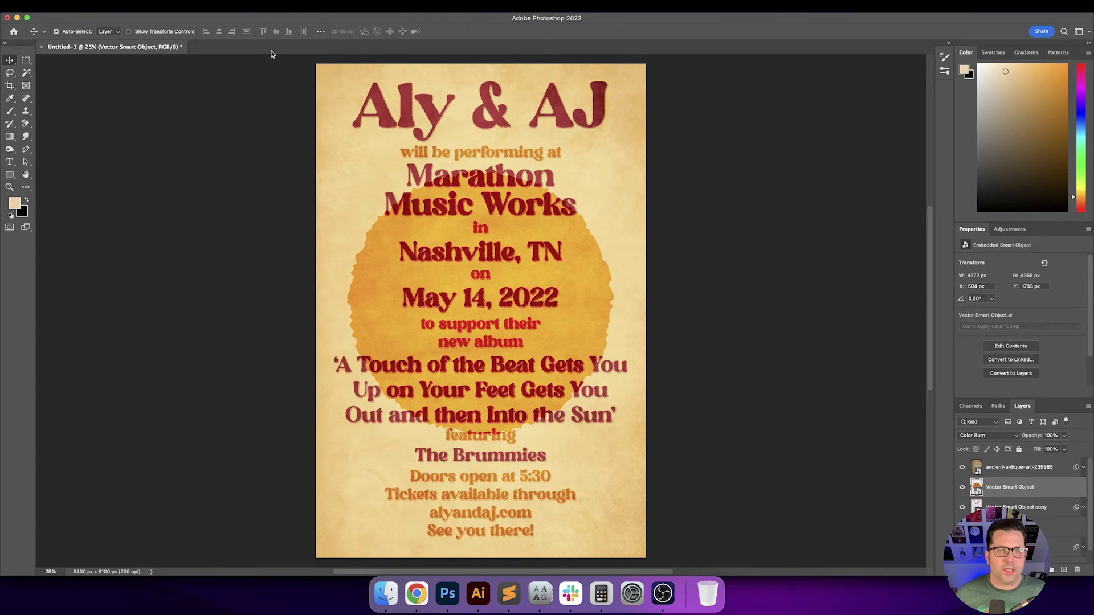
key(super+a)
click(219, 31)
click(276, 32)
key(super+d)
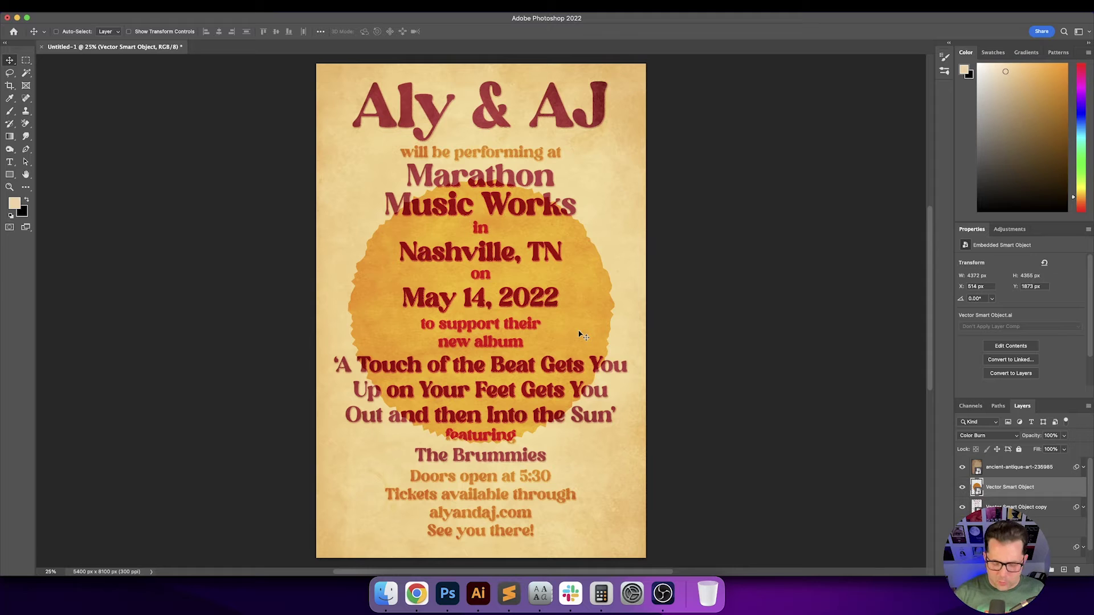
Step through the blend modes for the circle, past Darker Color and Screen, and set it to Overlay.
key(shift+plus)
key(shift+plus)
key(shift+plus)
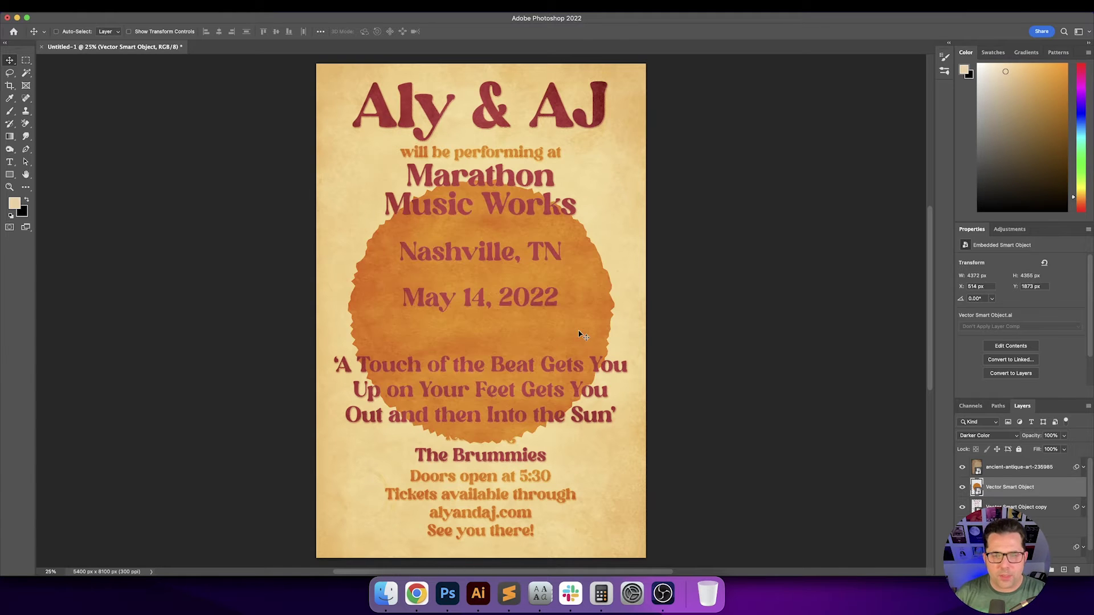
key(shift+plus)
key(shift+plus)
key(shift+plus)
key(shift+plus)
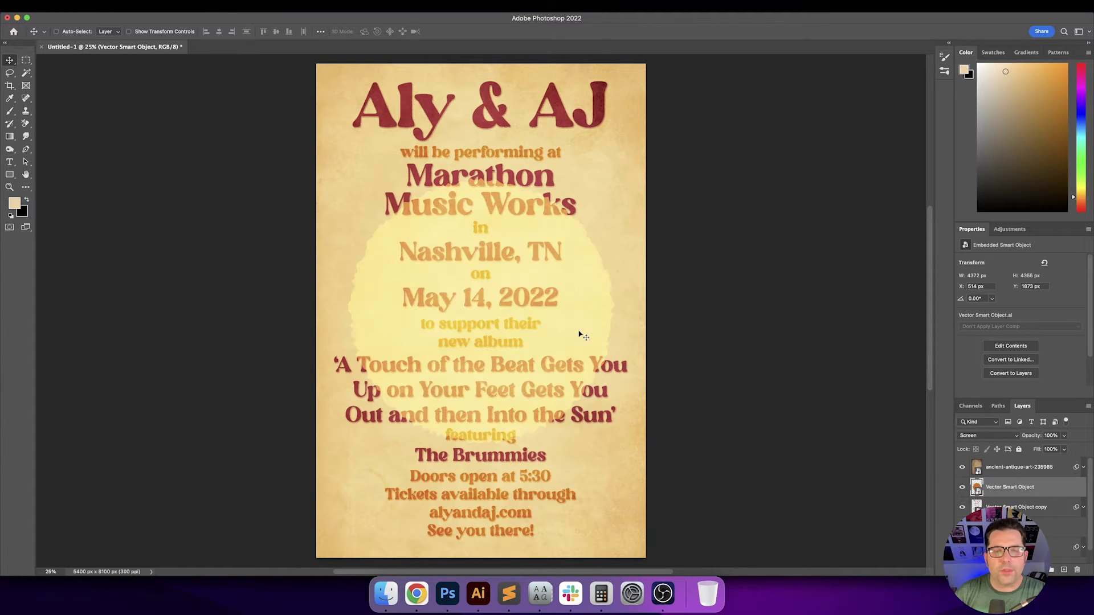
key(shift+plus)
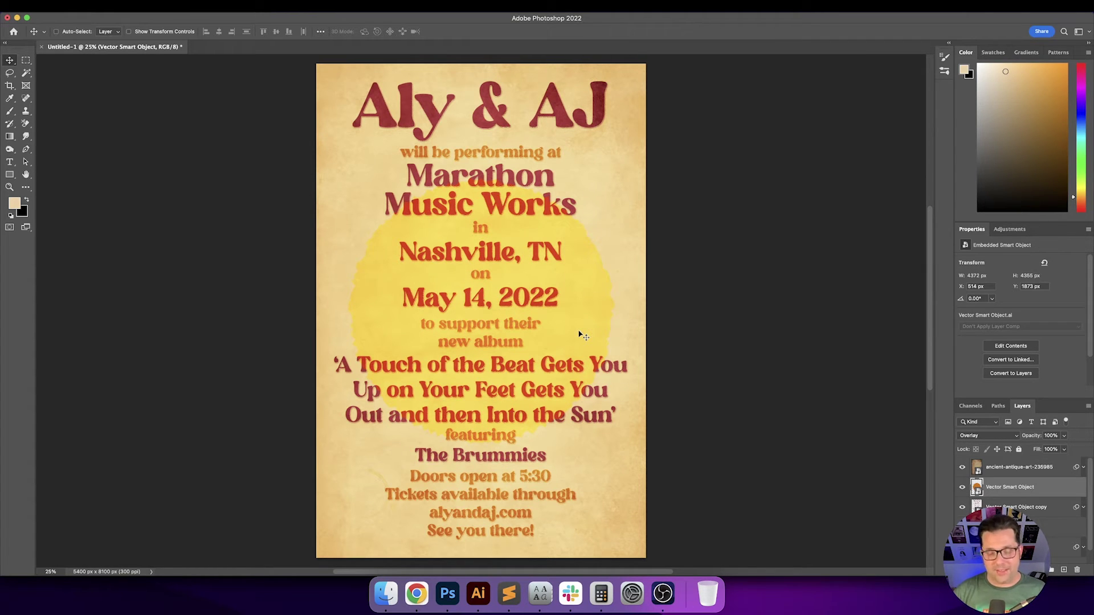
Scale the circle proportionally to a width of 16 in, also trying 17 in before committing the transform.
key(super+a)
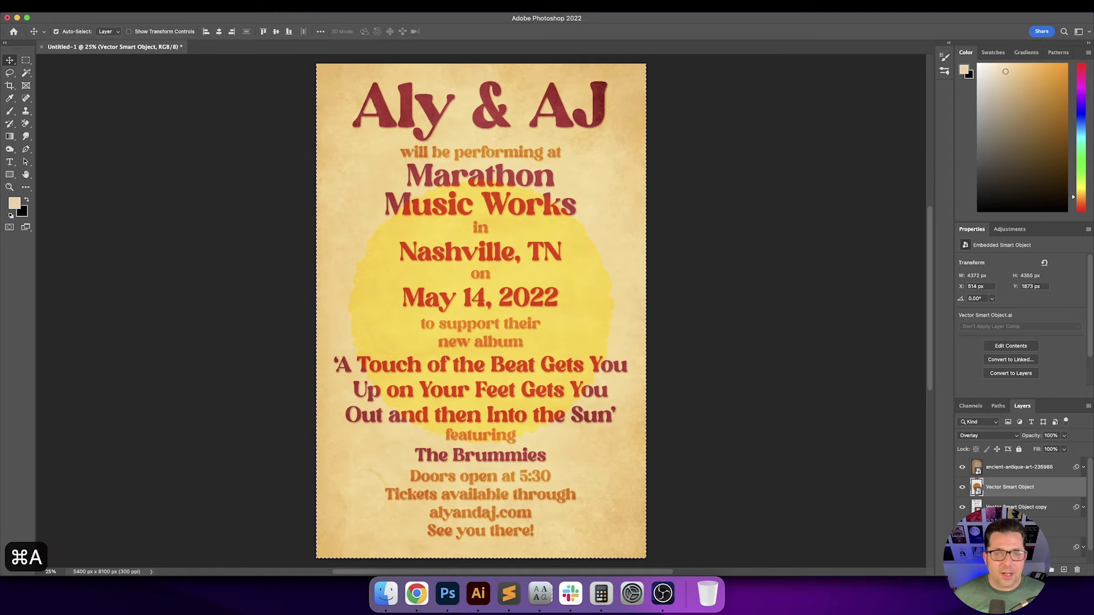
key(super+d)
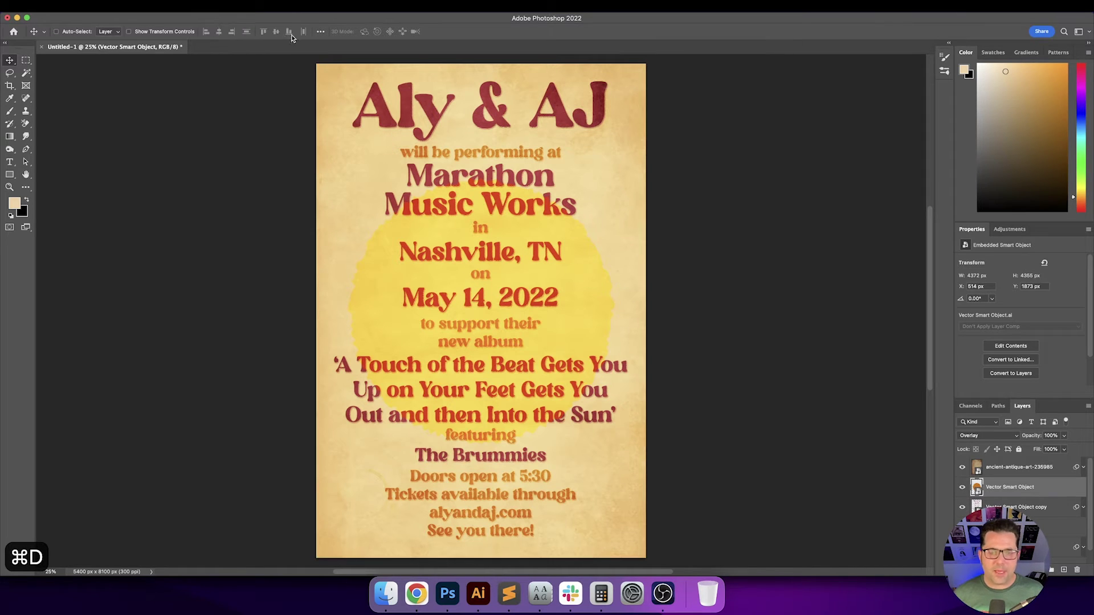
key(super+t)
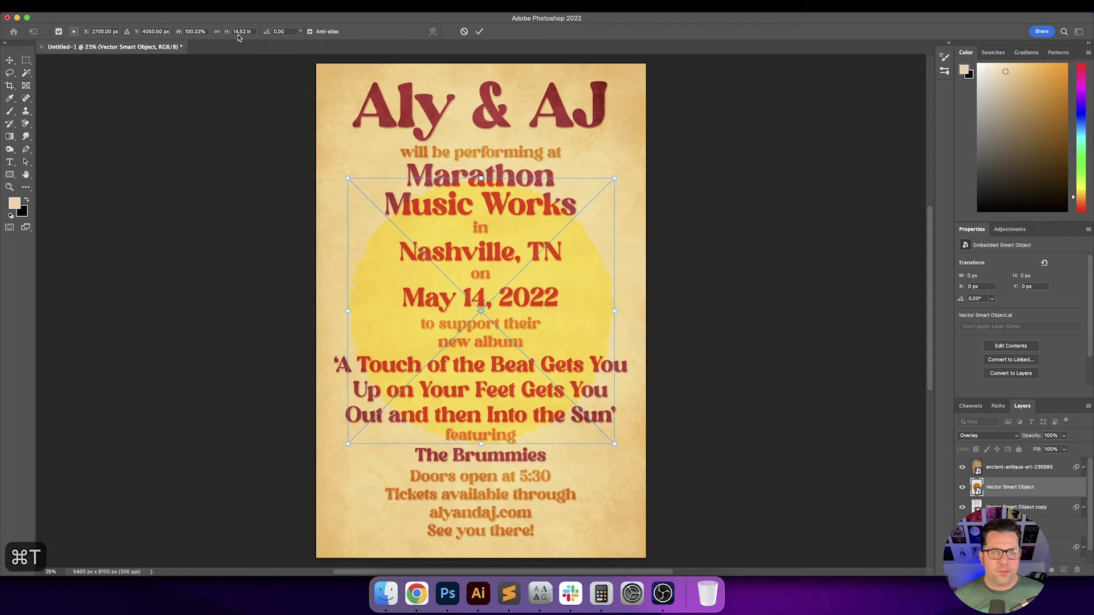
click(218, 32)
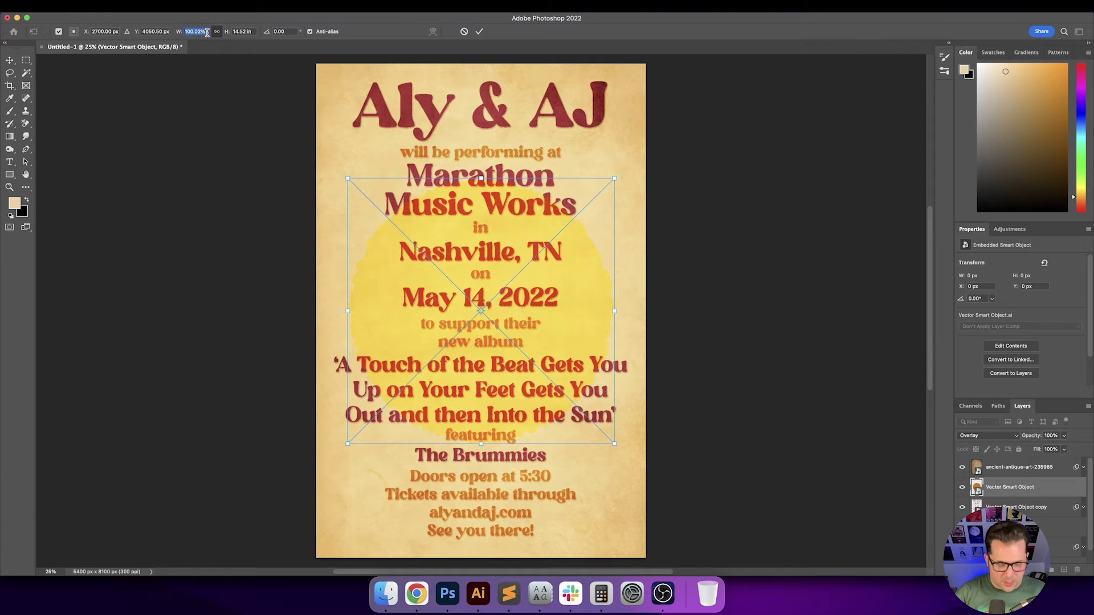
text(16%)
text(in)
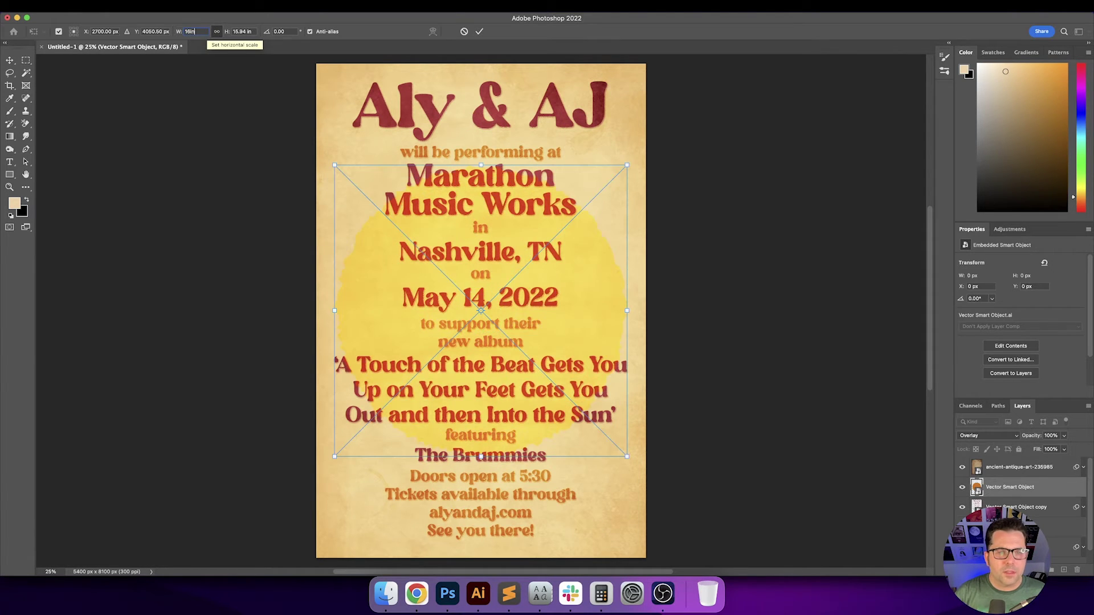
key(Return)
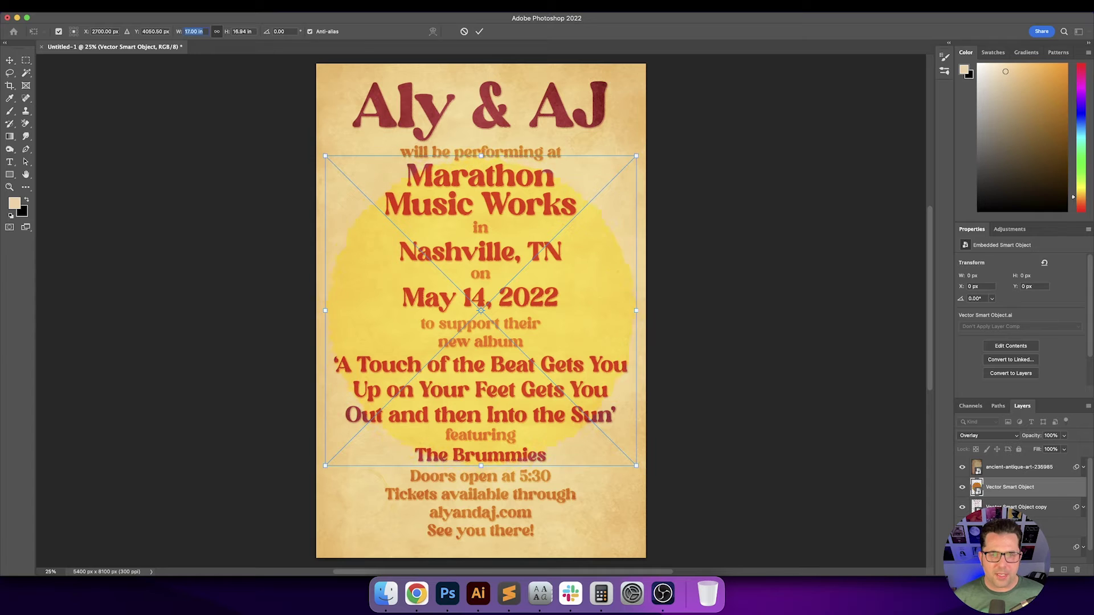
key(Return)
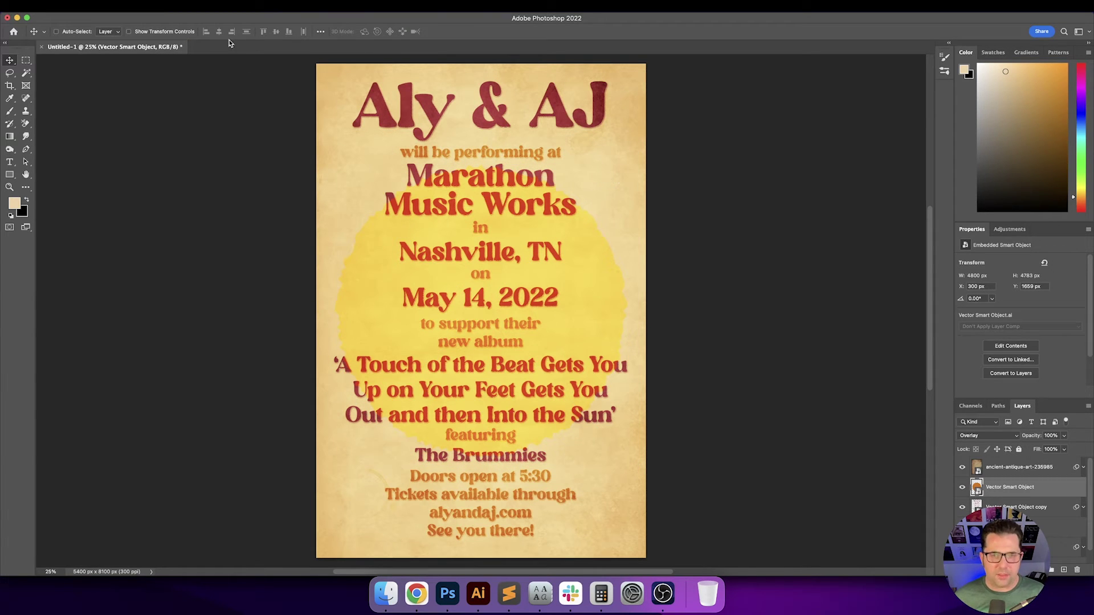
Align the enlarged circle to the center of the canvas and check its rough edge and the overlapping lettering up close.
key(super+a)
key(super+d)
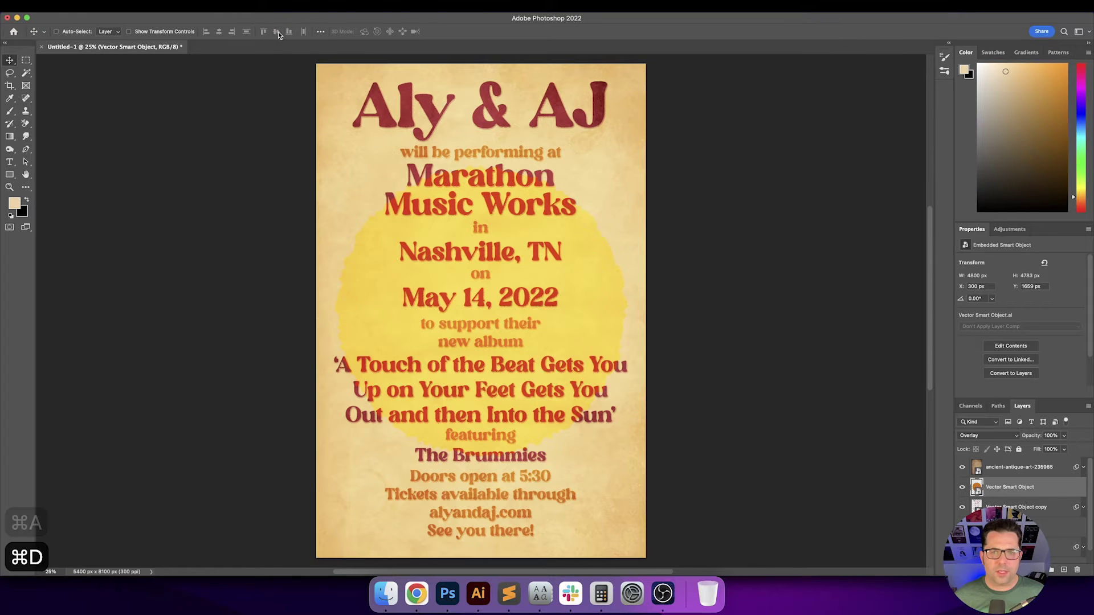
key(super+equal)
key(super+equal)
key(super+equal)
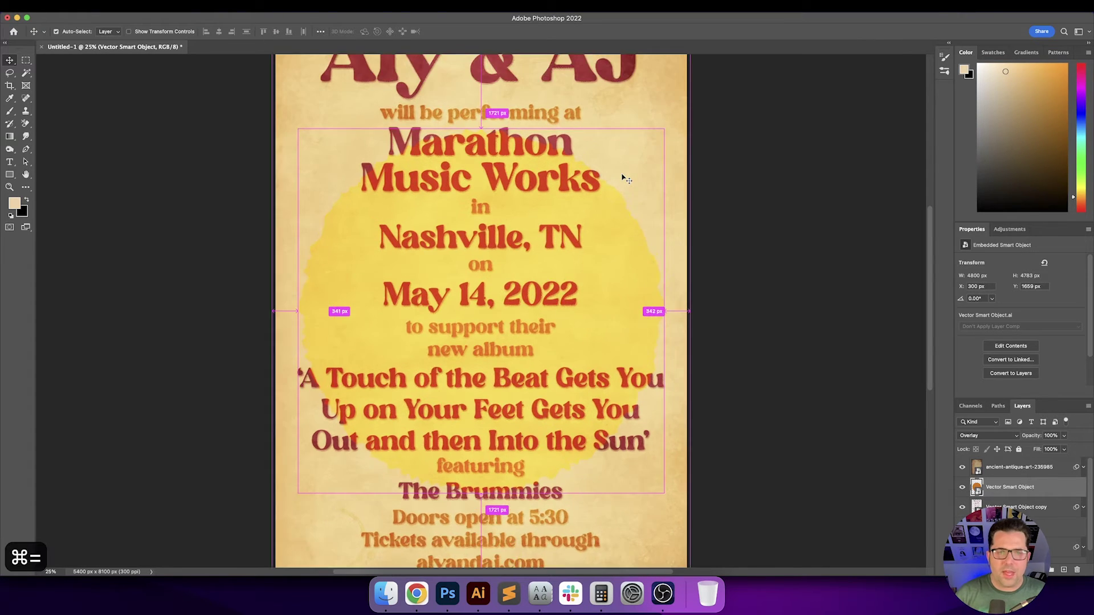
key(super+equal)
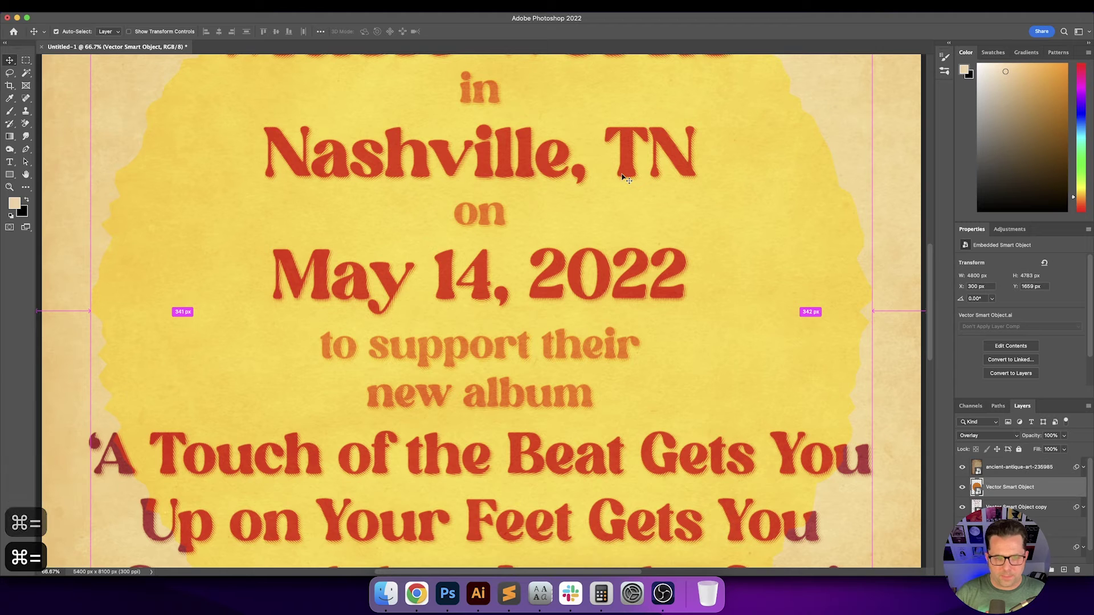
key(super+0)
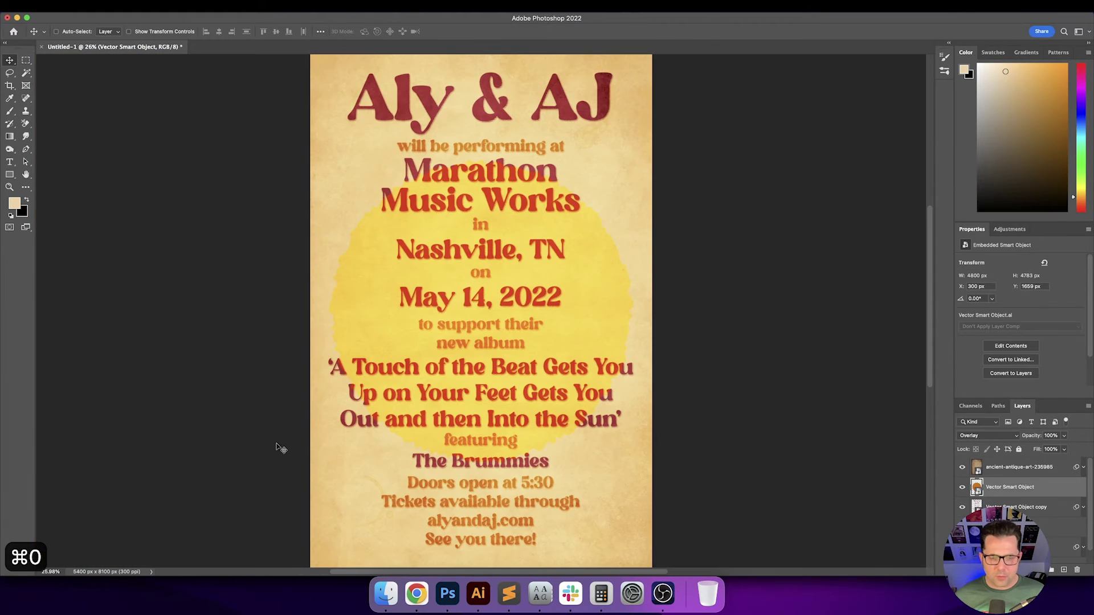
Switch to Finder and look through the Design Resources textures, including the Cardboard folder, for another overlay.
key(super+Tab)
key(Down)
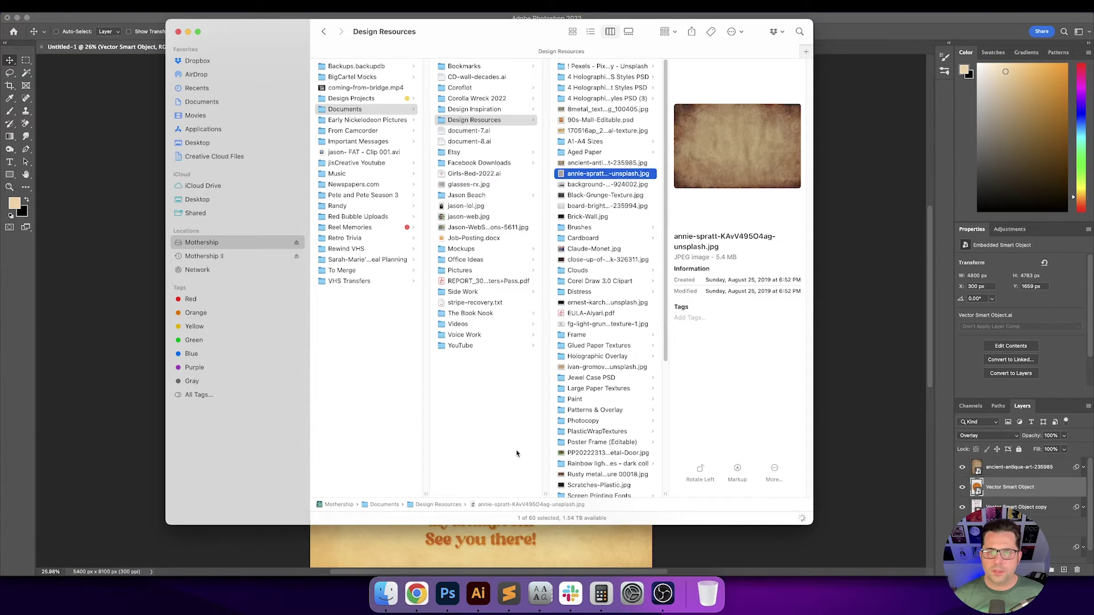
key(Down)
key(Down)
key(Down)
key(Down)
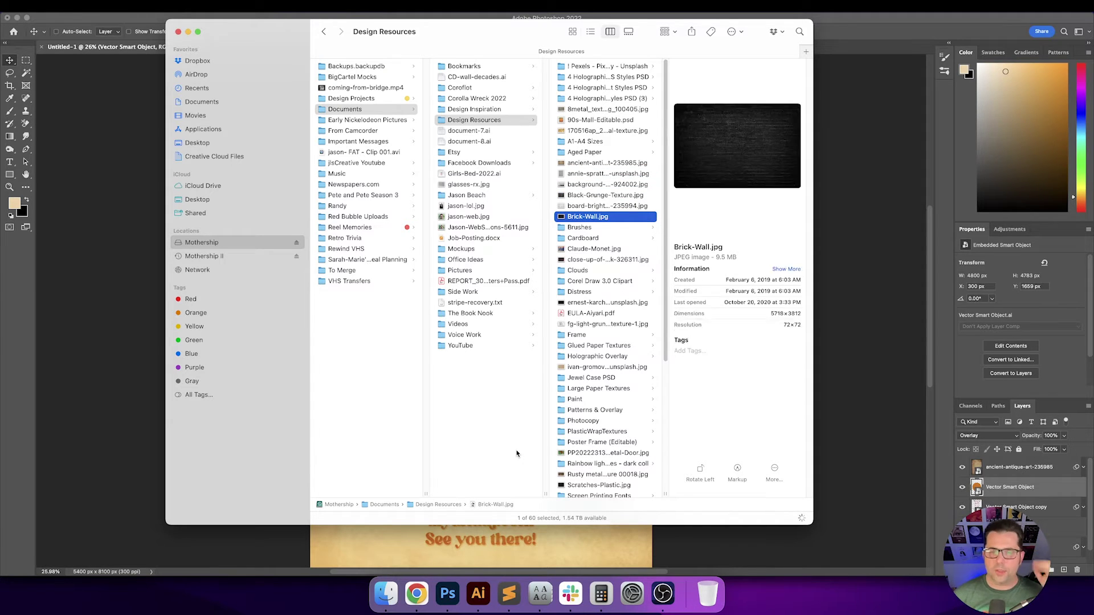
key(Down)
key(Down)
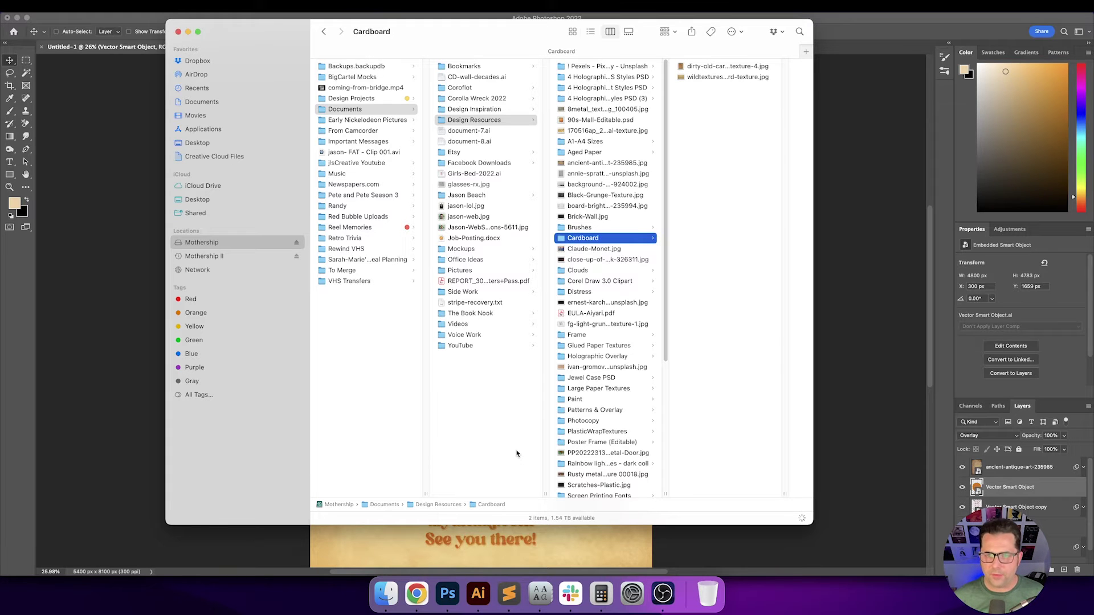
key(Right)
key(Down)
key(Left)
key(Down)
key(Down)
key(Down)
key(Down)
key(Down)
key(Down)
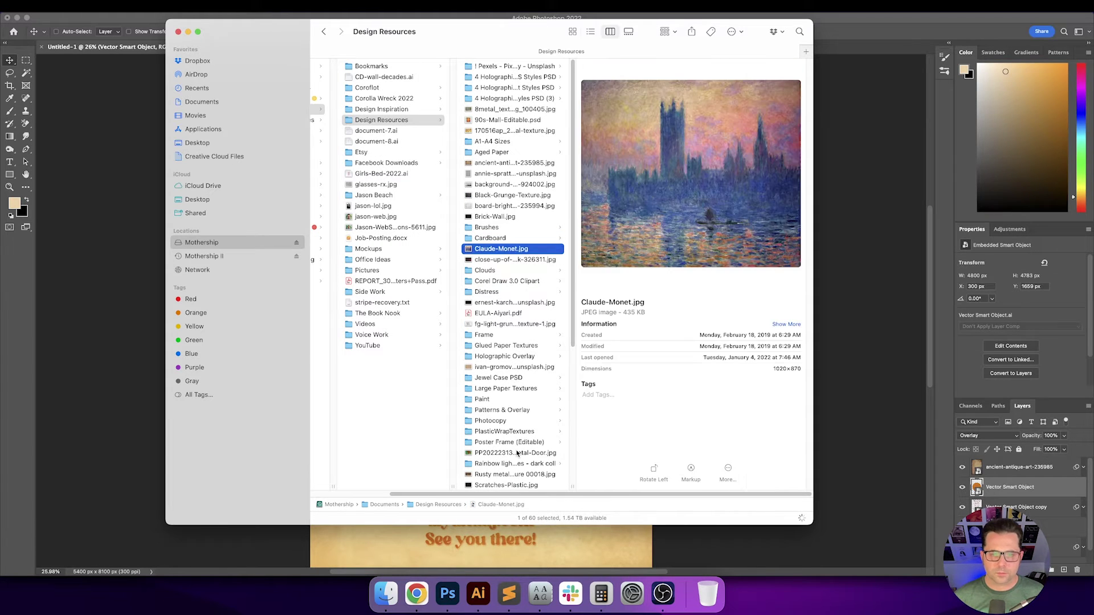
key(Down)
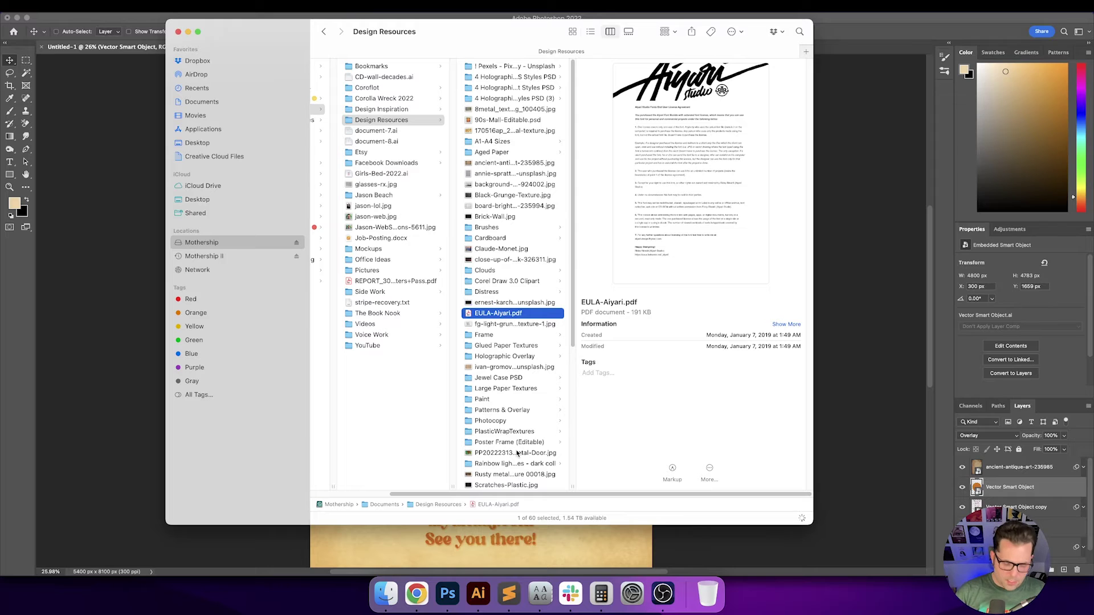
Look through the Photocopy folder in Design Resources and open Photocopy Texture 4.jpg in Photoshop.
key(p)
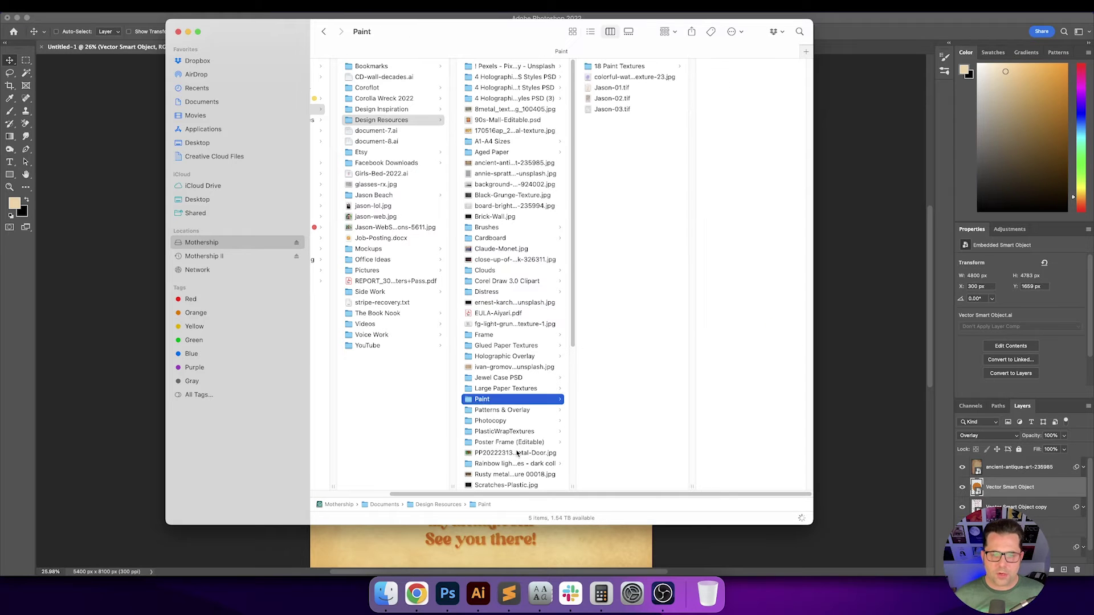
key(Down)
key(Down)
key(Right)
key(Down)
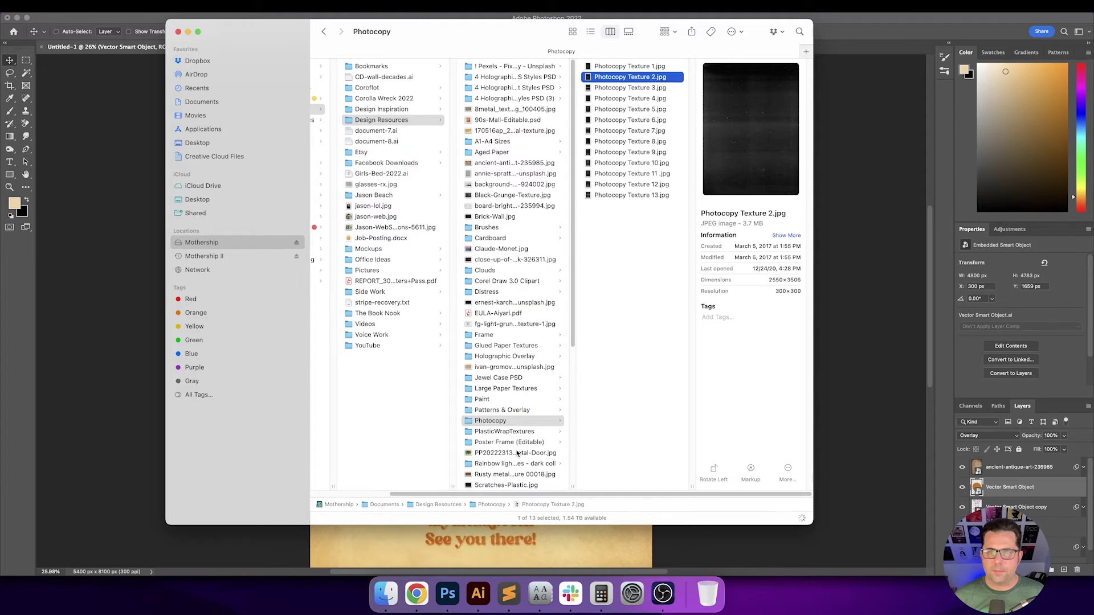
key(Down)
key(Down)
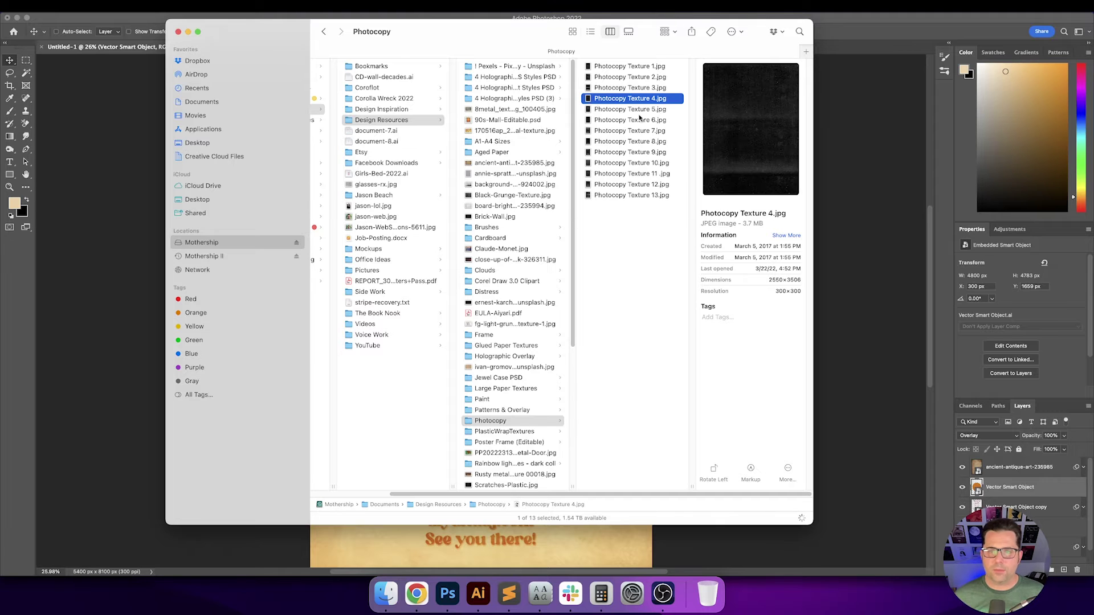
key(super+Tab)
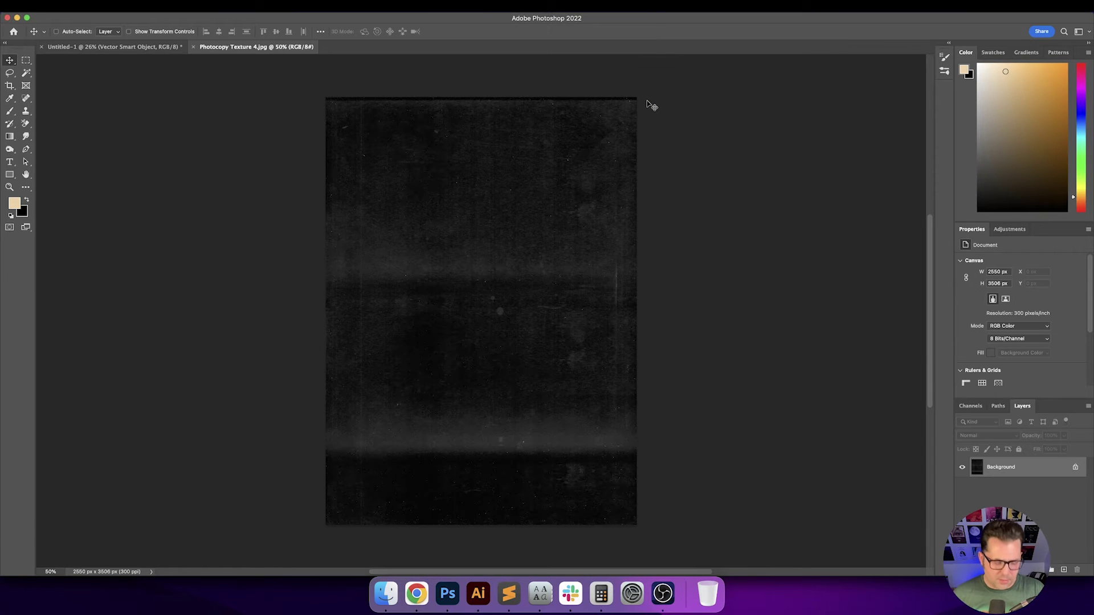
Copy the photocopy texture into the poster document and bring its layer to the top of the stack.
drag(541, 189, 479, 282)
key(super+0)
key(super+minus)
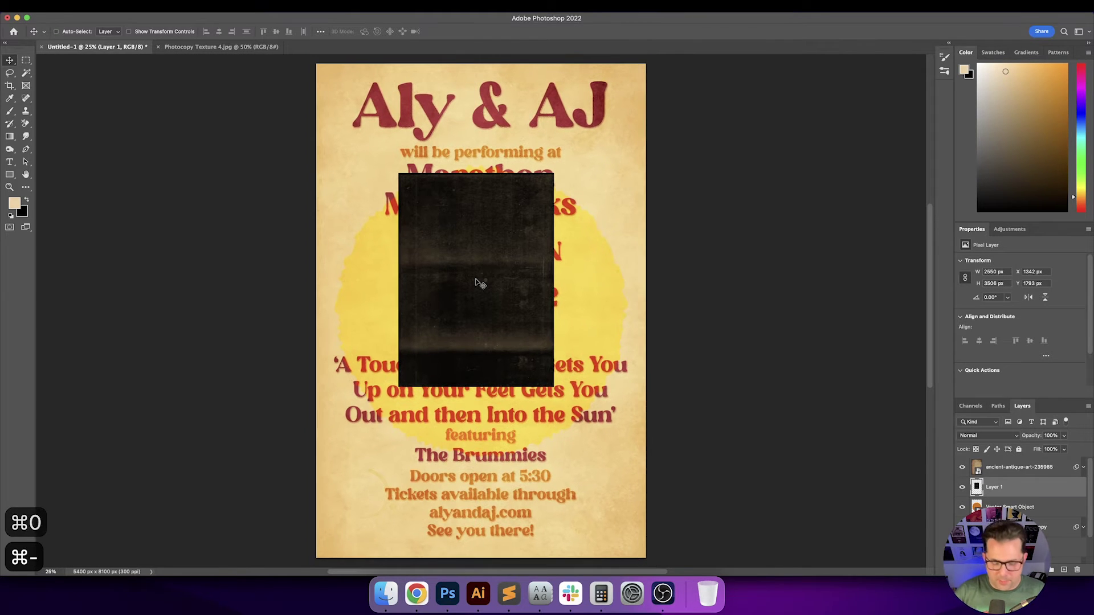
key(super+shift+bracketright)
Center the photocopy texture horizontally and vertically on the poster canvas and clear the selection.
key(super+a)
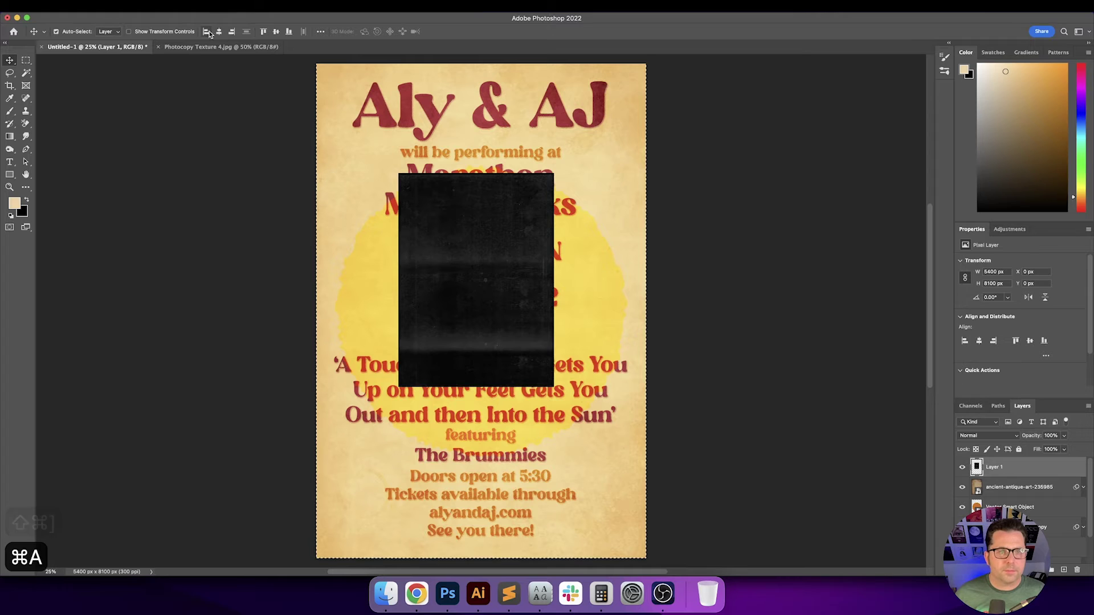
click(219, 31)
click(276, 31)
key(super+d)
Scale the photocopy texture outward from its center until it covers the poster canvas, and commit the transform.
key(super+t)
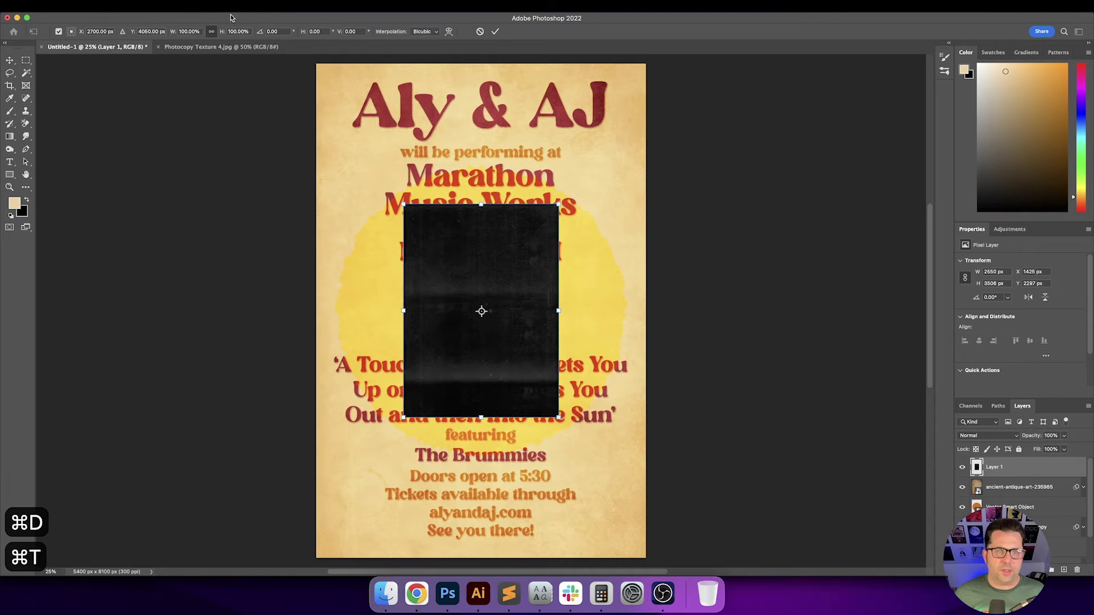
key(super+minus)
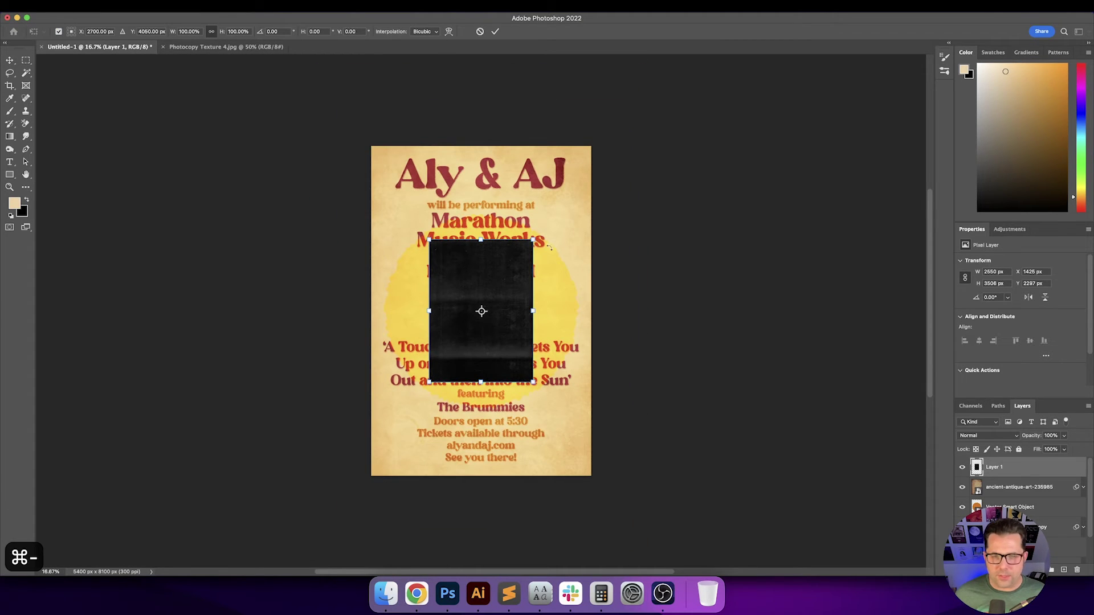
drag(533, 240, 590, 146)
key(Return)
Scale the photocopy texture proportionally to 102% so it extends slightly past the canvas edges.
key(super+t)
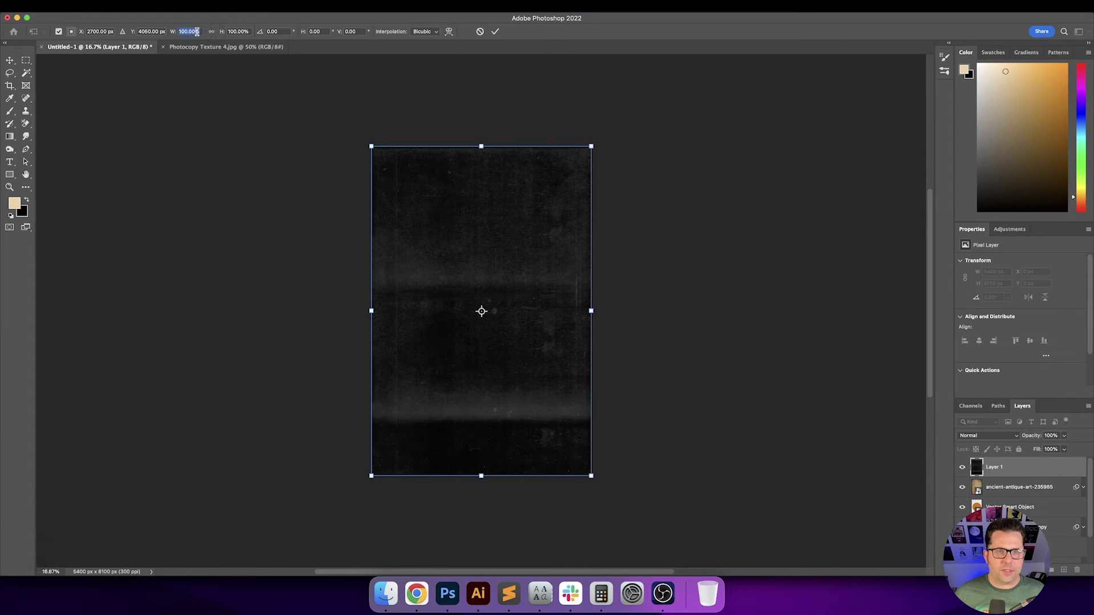
key(Up)
key(Up)
key(Tab)
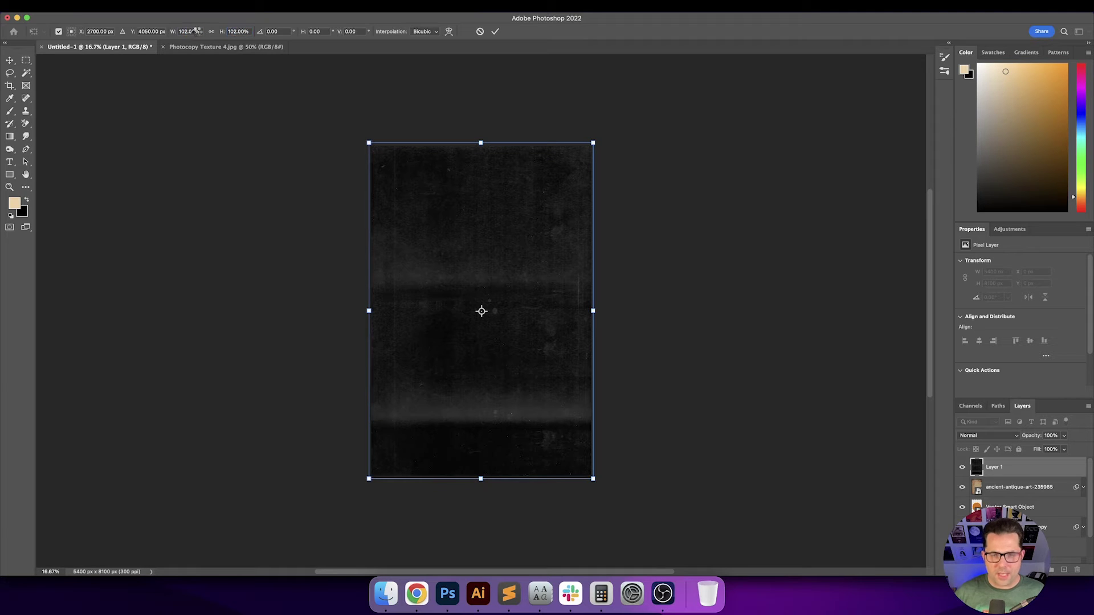
key(Return)
key(super+0)
key(super+minus)
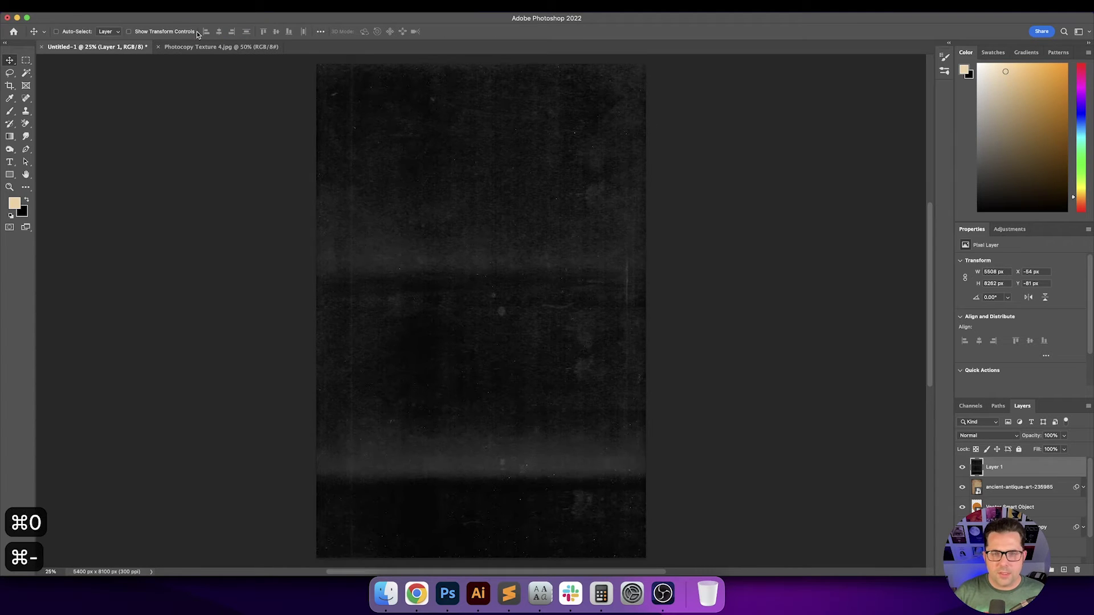
Step through the photocopy texture's blend modes, past Linear Burn, Linear Dodge (Add) and Vivid Light, and set it to Difference.
key(shift+alt+i)
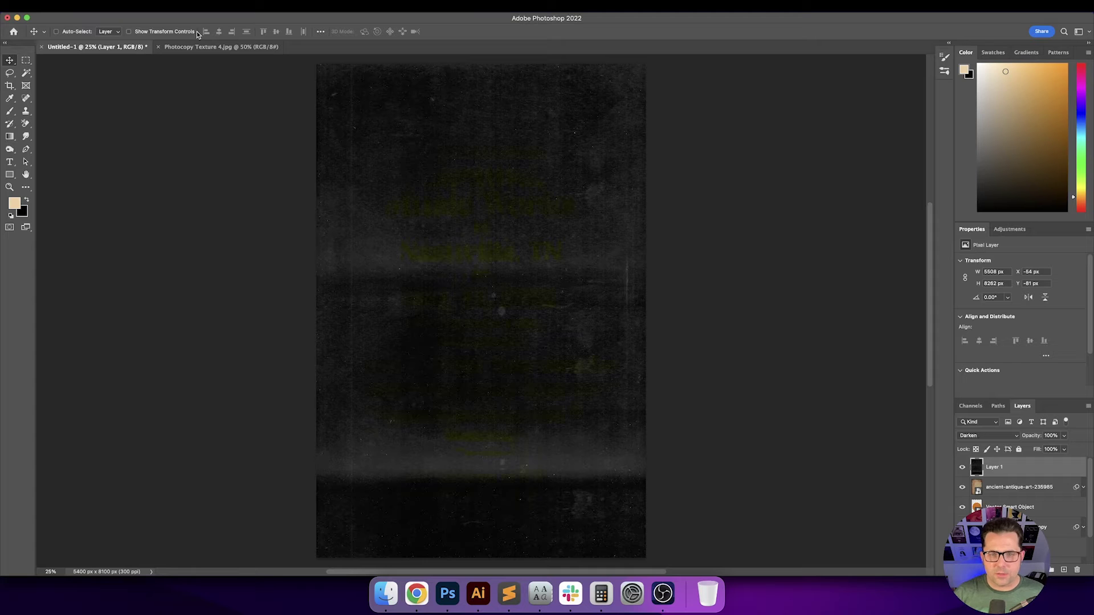
key(shift+plus)
key(shift+plus)
key(shift+plus)
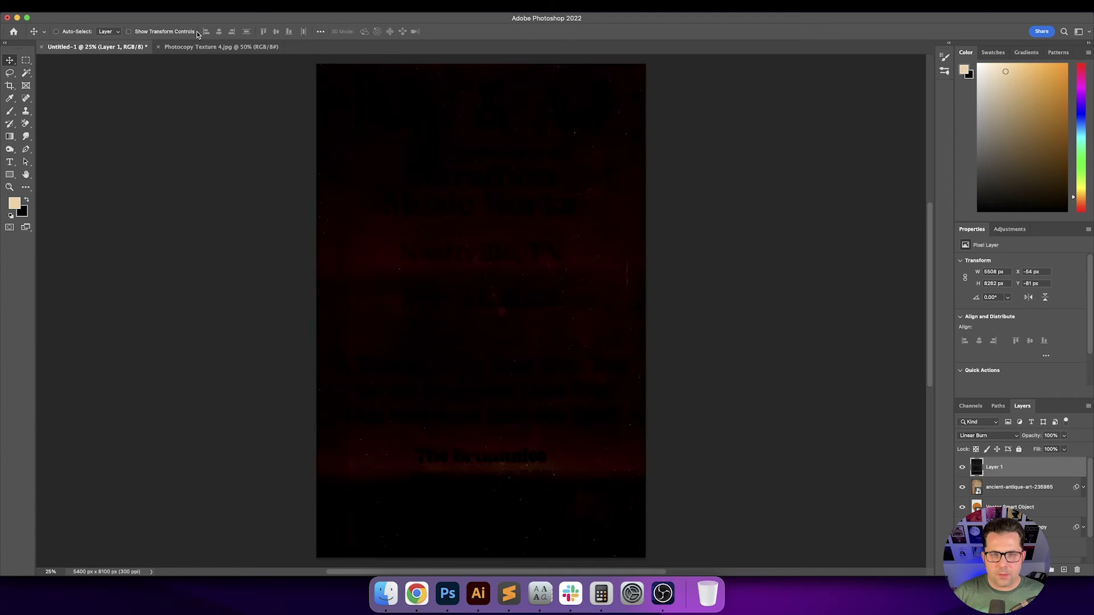
key(shift+minus)
key(shift+plus)
key(shift+plus)
key(shift+plus)
key(shift+plus)
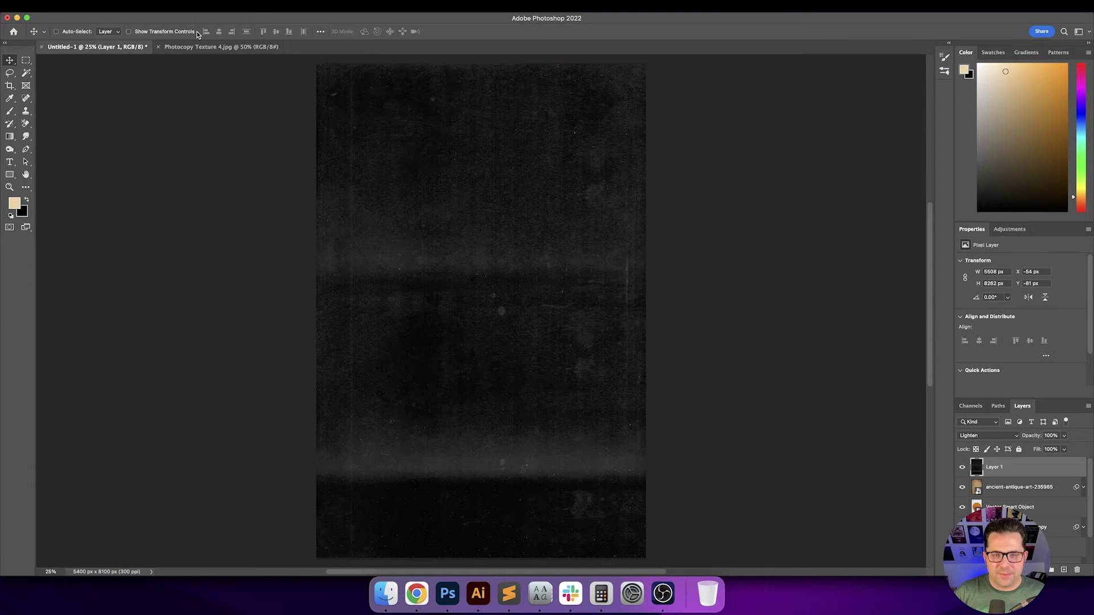
key(shift+plus)
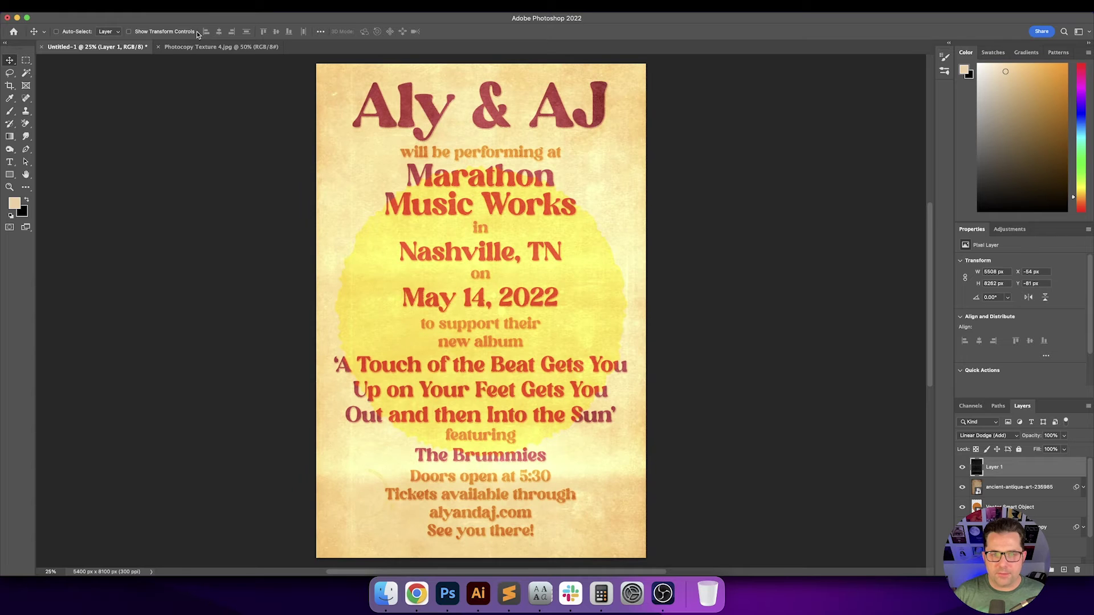
key(shift+plus)
key(shift+plus)
key(shift+plus)
key(shift+plus)
key(shift+plus)
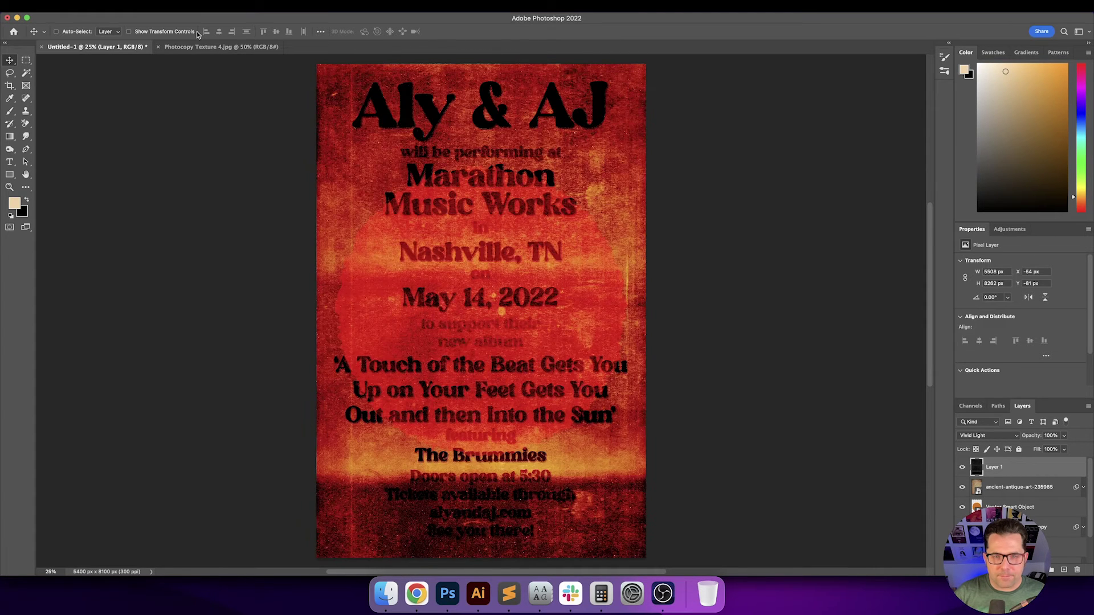
key(shift+plus)
key(shift+plus)
key(shift+plus)
key(shift+plus)
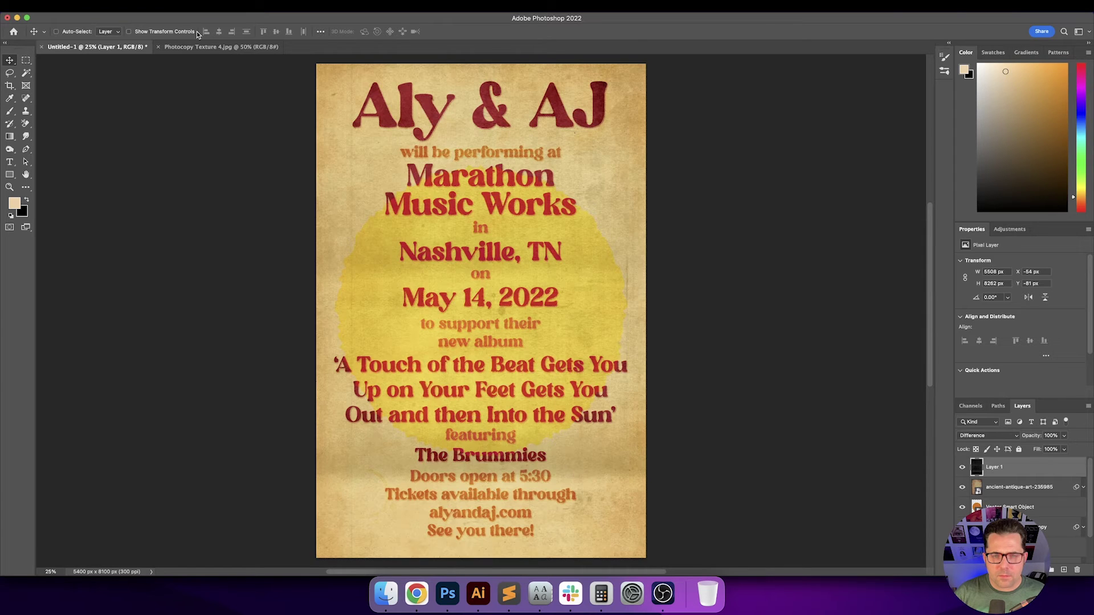
key(shift+plus)
key(shift+minus)
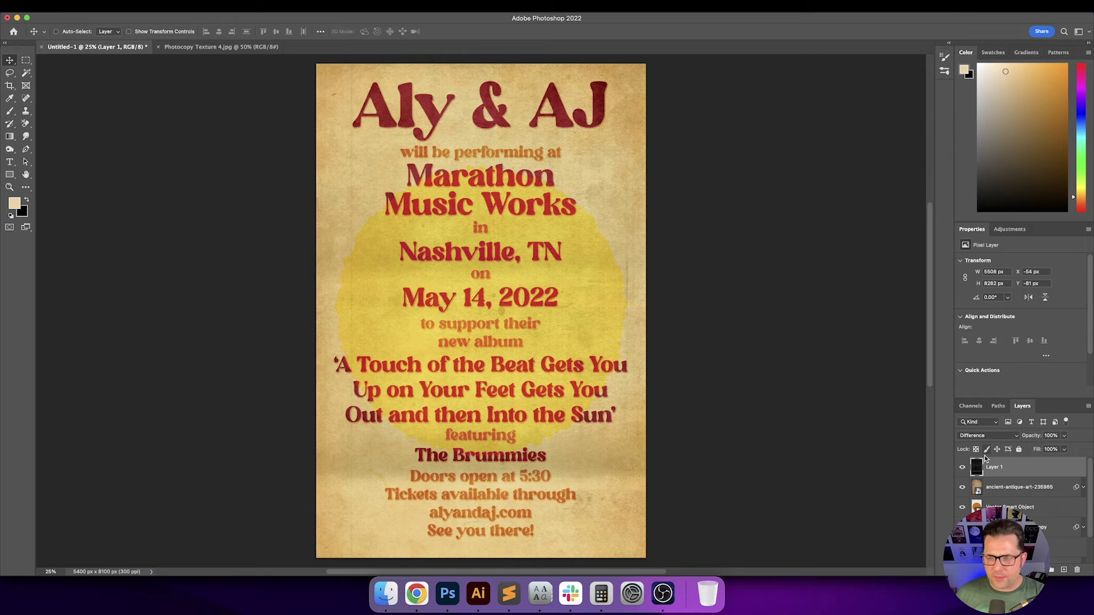
Compare the poster with the photocopy texture hidden and shown, and change the texture's blend mode to Subtract.
click(963, 468)
click(963, 468)
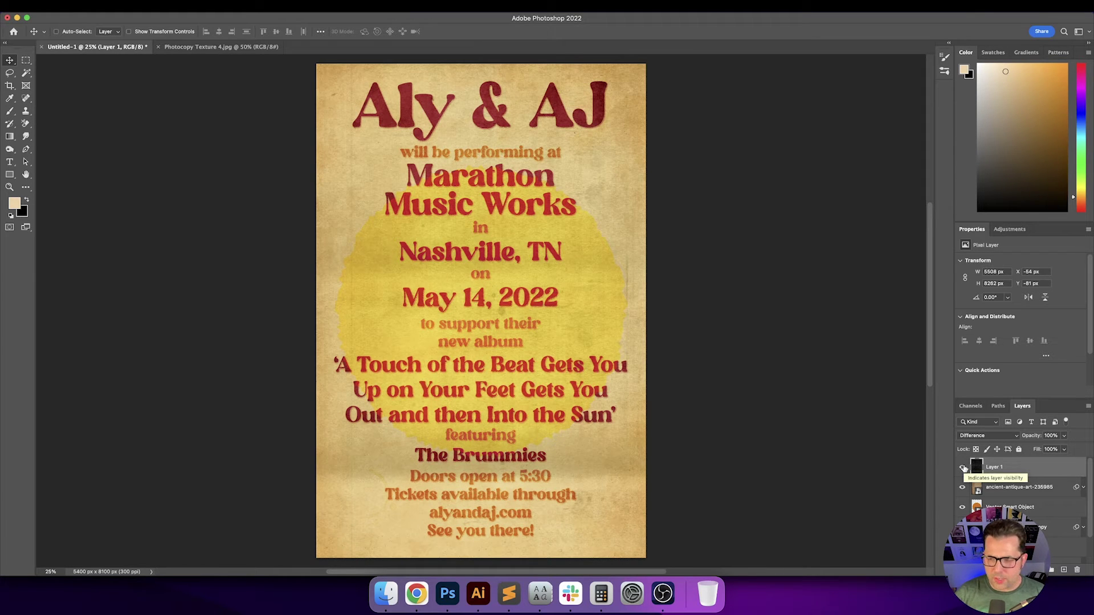
key(shift+plus)
key(shift+plus)
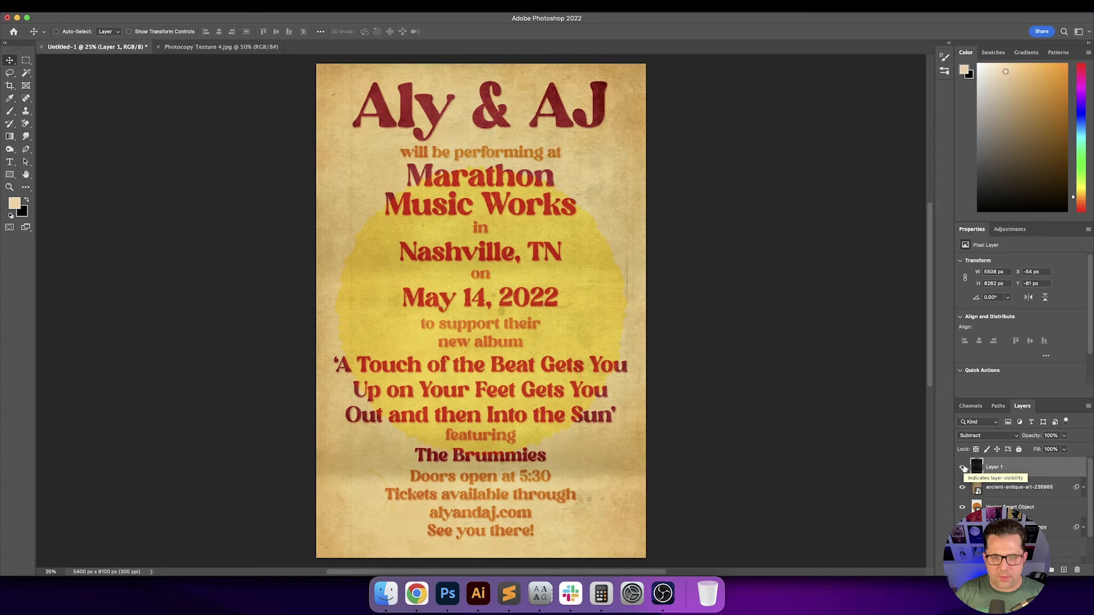
Examine the photocopy texture's specks and stains up close across the lettering, sun and paper edges, and return to the full poster.
key(super+equal)
key(super+equal)
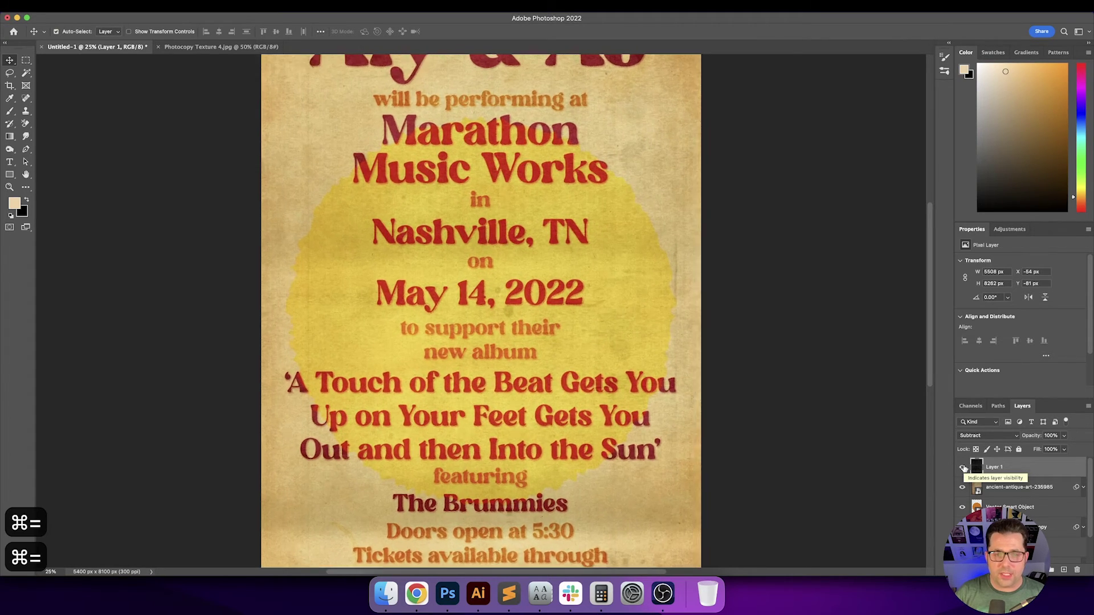
key(super+equal)
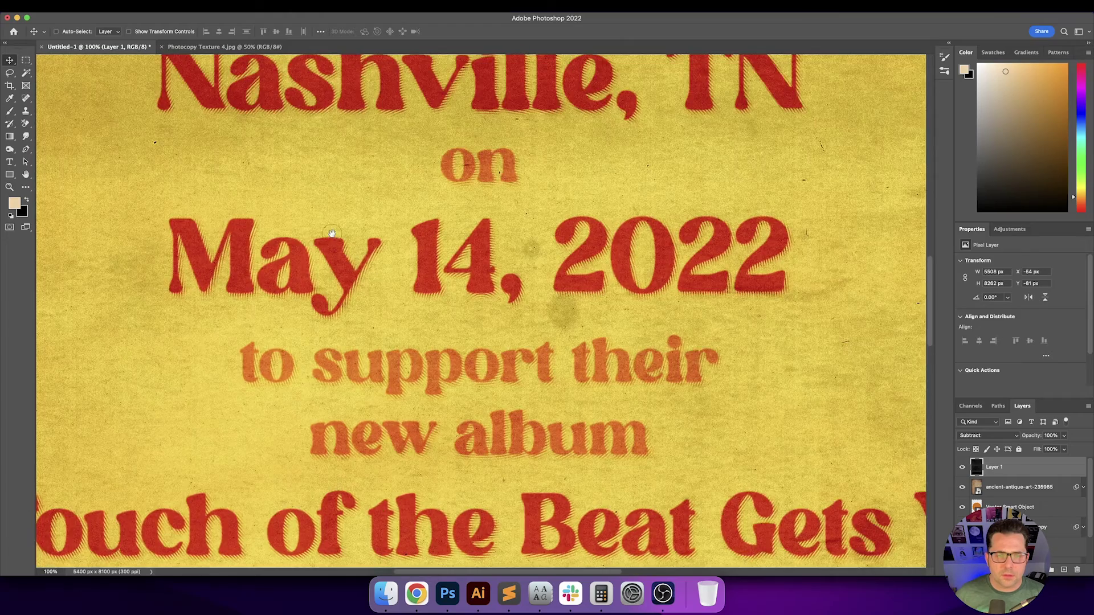
drag(333, 235, 571, 282)
scroll(496, 418, right, 10)
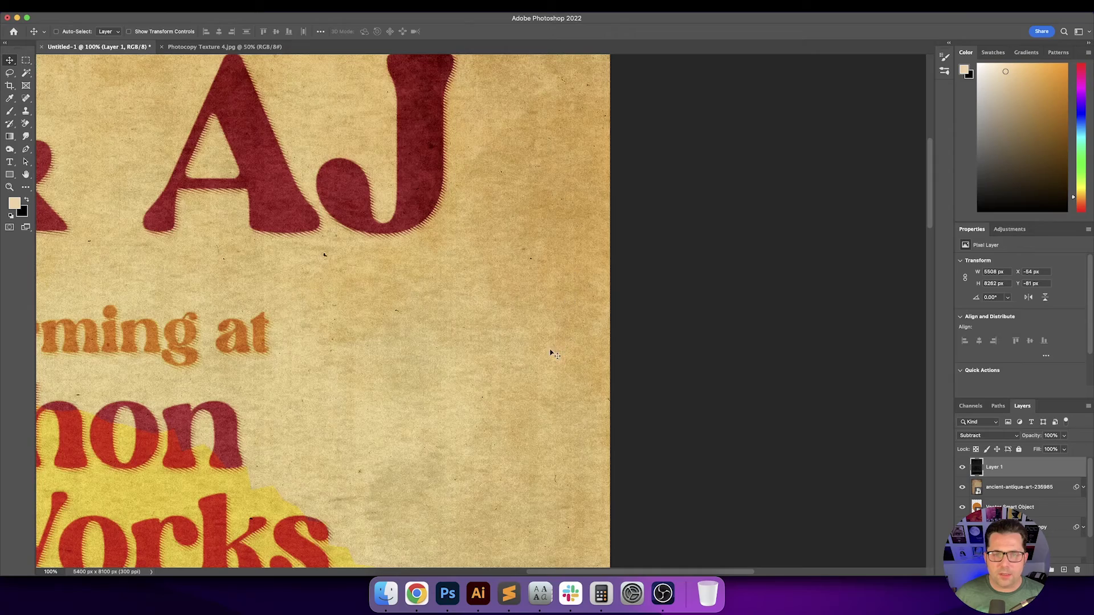
scroll(545, 357, down, 20)
scroll(533, 336, right, 6)
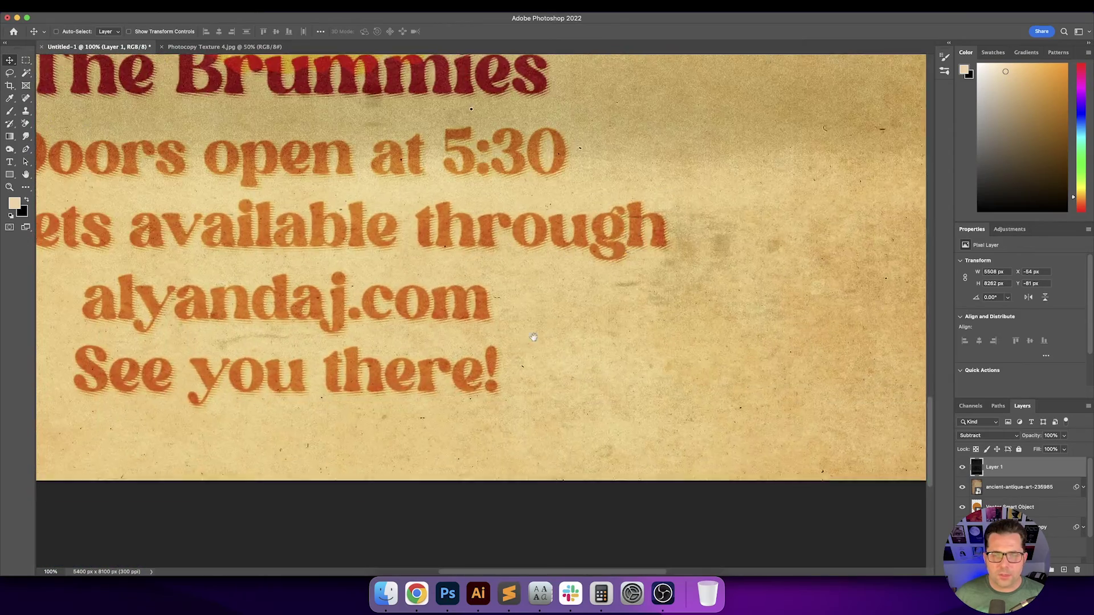
drag(533, 337, 716, 304)
key(super+0)
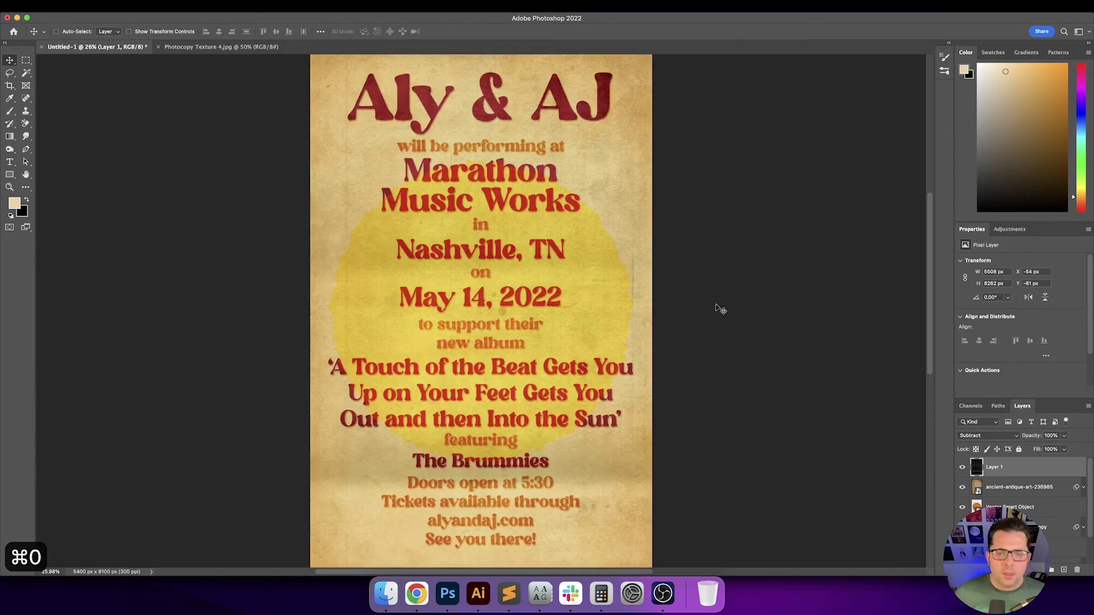
Switch to Chrome and look through the Aly & AJ photoshoot image results and the images related to the album cover.
click(415, 596)
scroll(380, 143, up, 1)
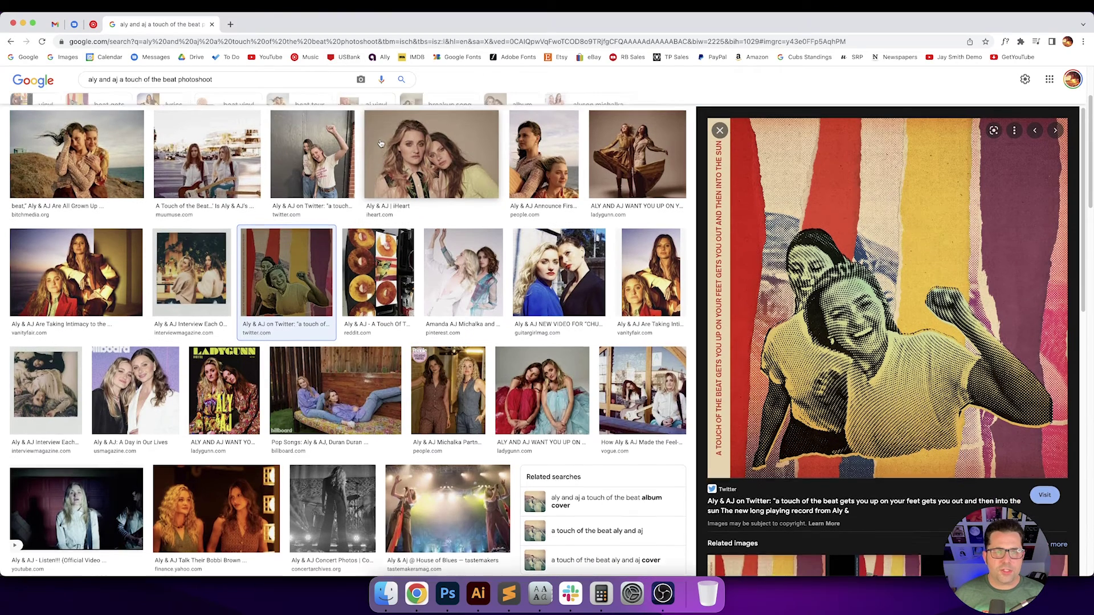
scroll(381, 143, up, 1)
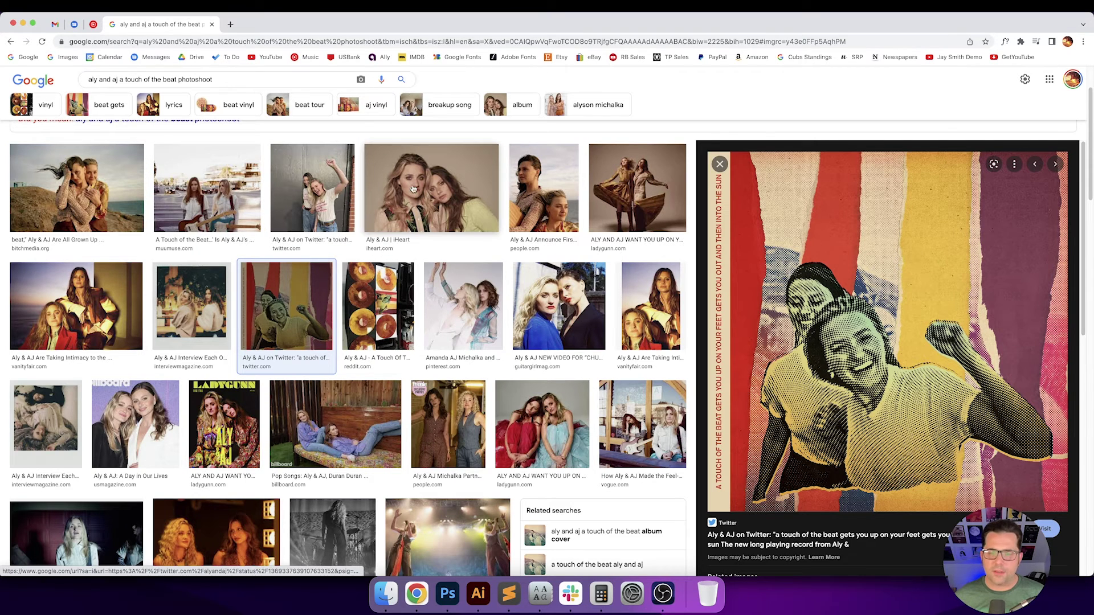
scroll(494, 270, down, 1)
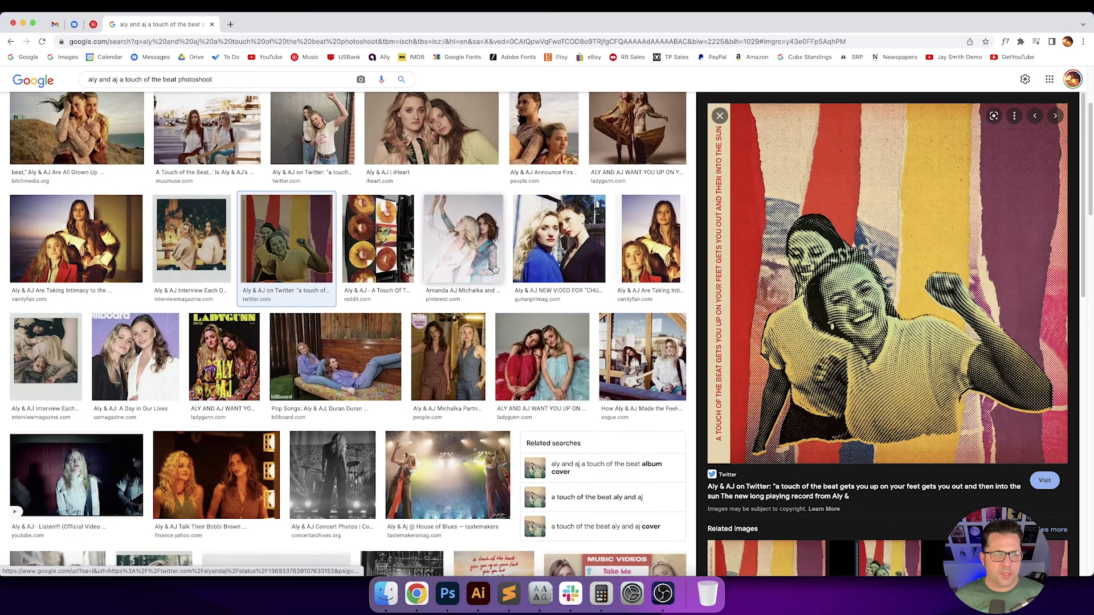
scroll(783, 282, up, 1)
scroll(826, 310, down, 6)
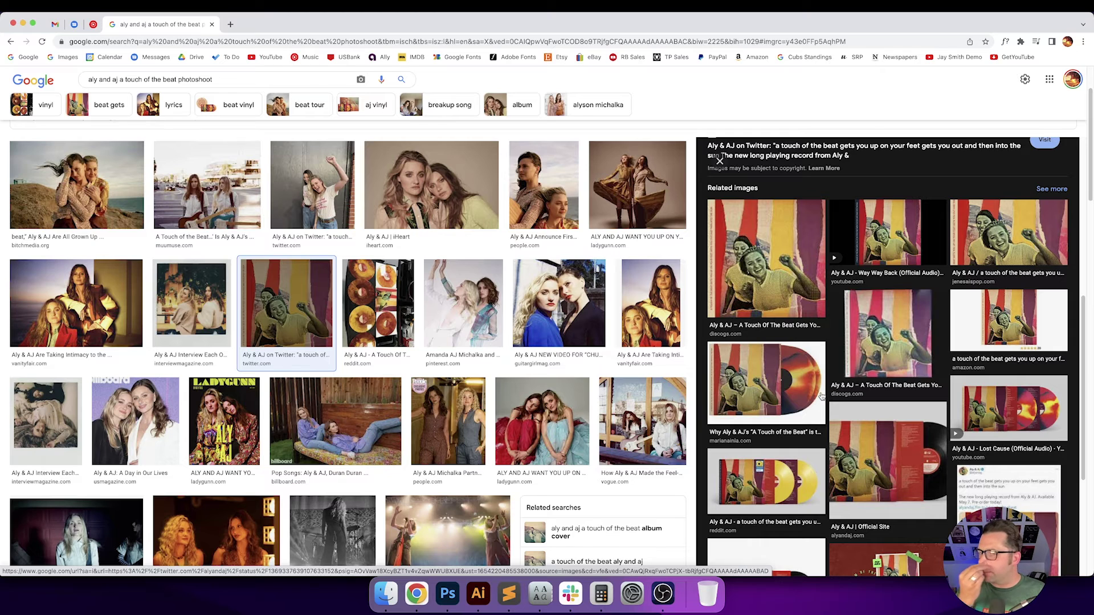
Open Unsplash in a new browser tab and search it for california.
click(231, 25)
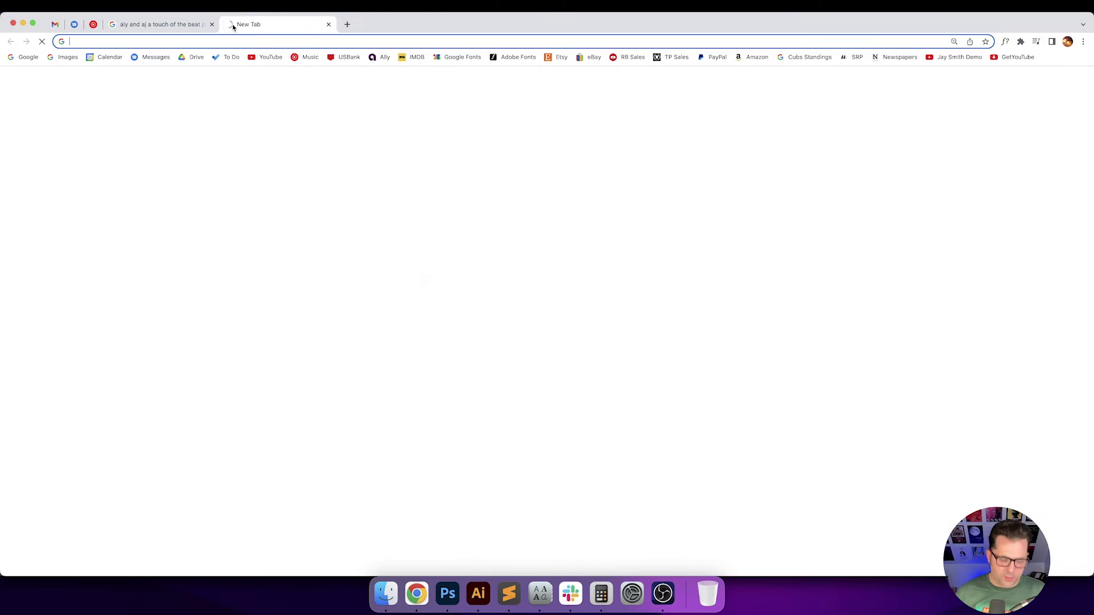
text(unsp)
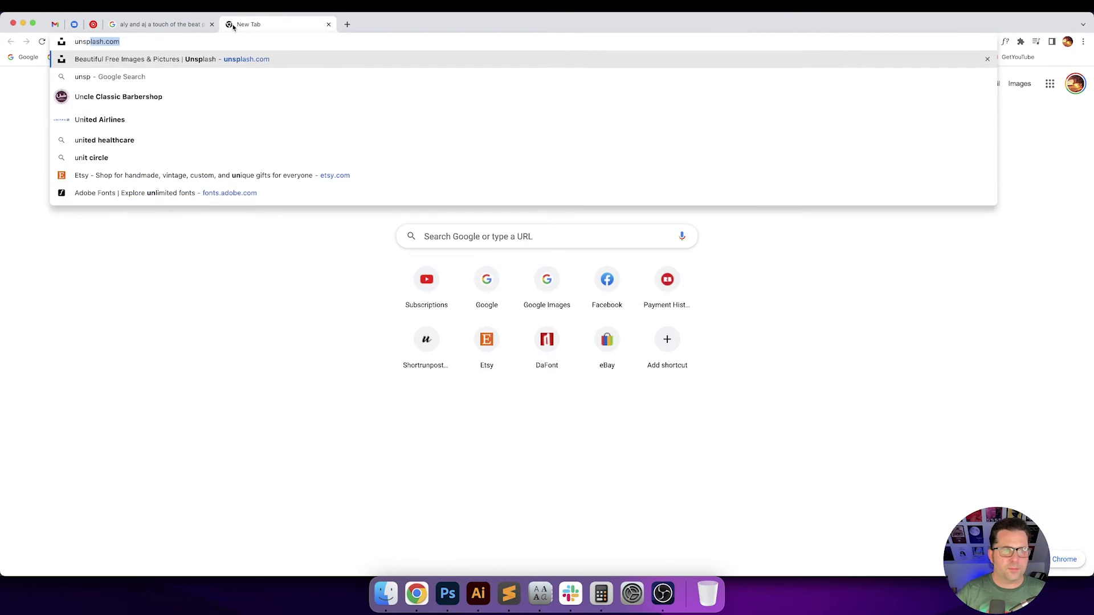
key(Return)
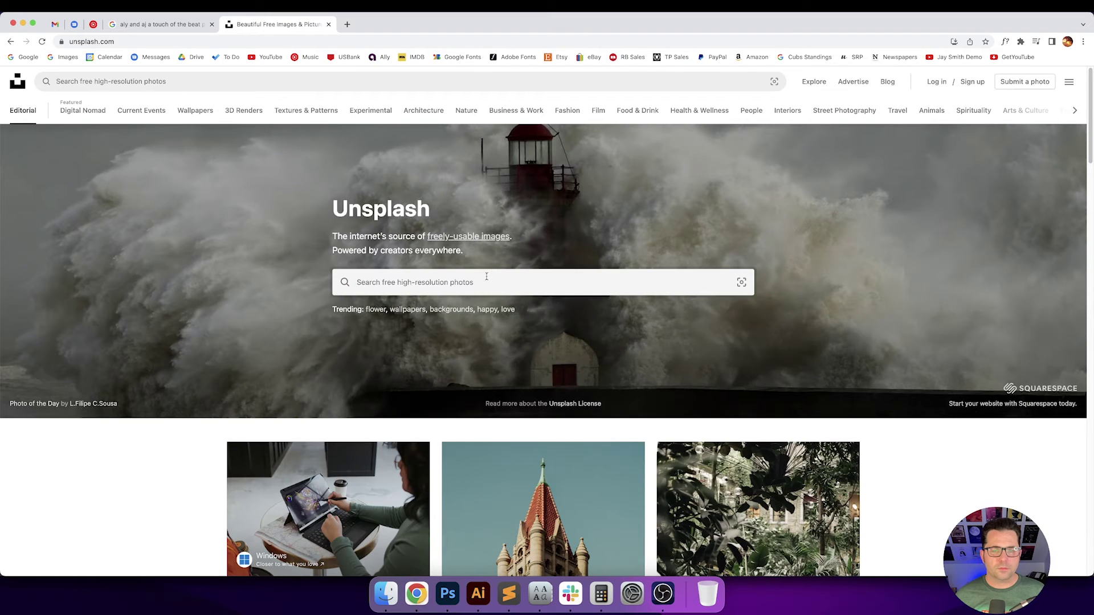
click(486, 279)
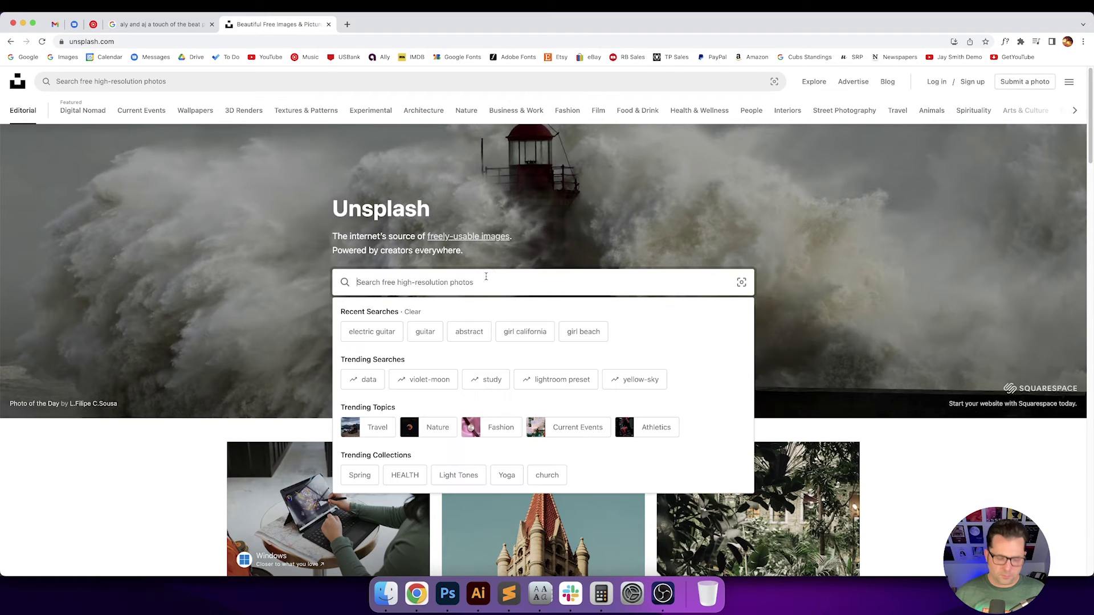
text(california)
key(Return)
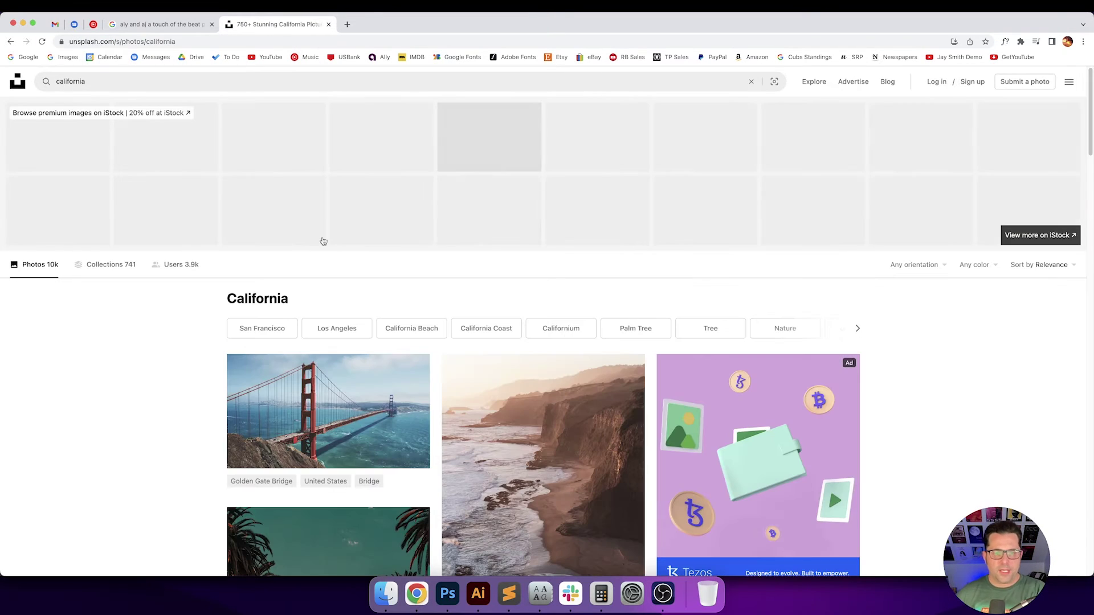
Look through the California photo results and view the Newport Beach shoreline photo at large size.
scroll(245, 278, down, 1)
scroll(245, 279, down, 10)
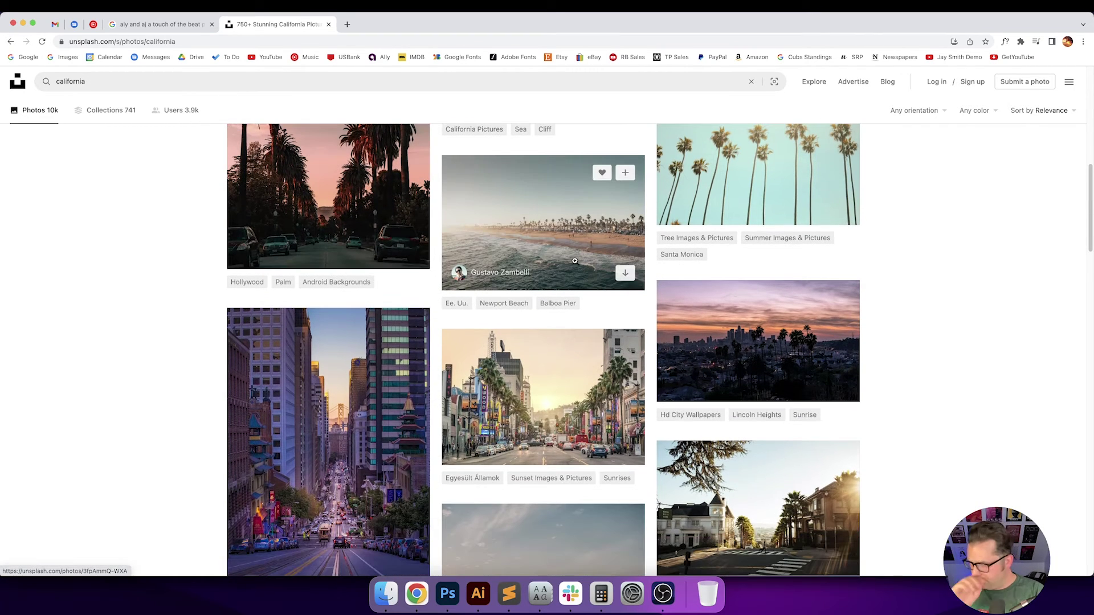
scroll(869, 320, down, 3)
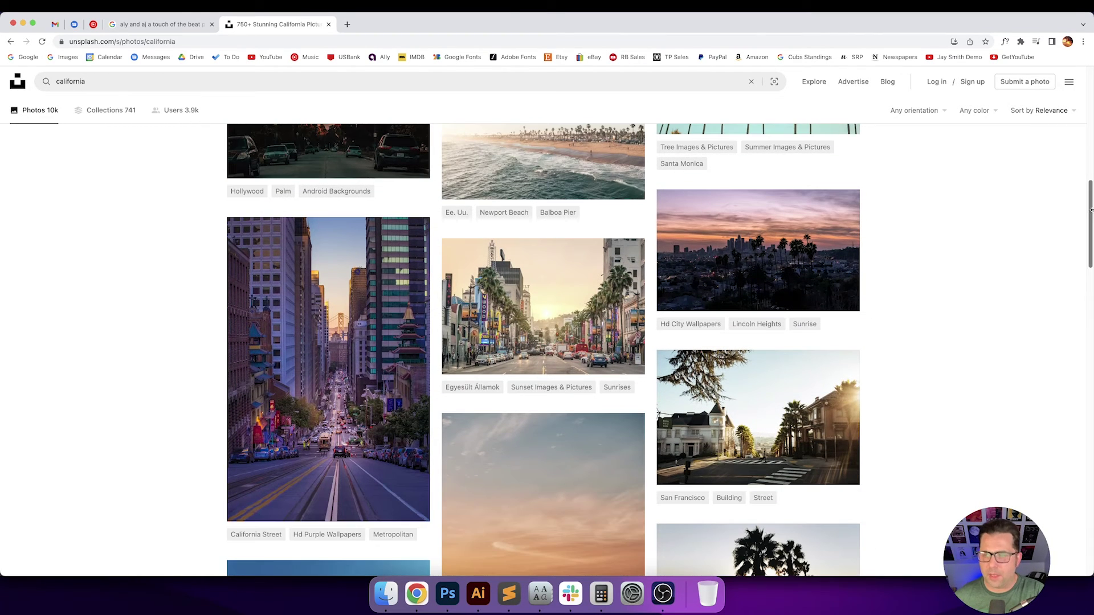
drag(1091, 215, 1077, 171)
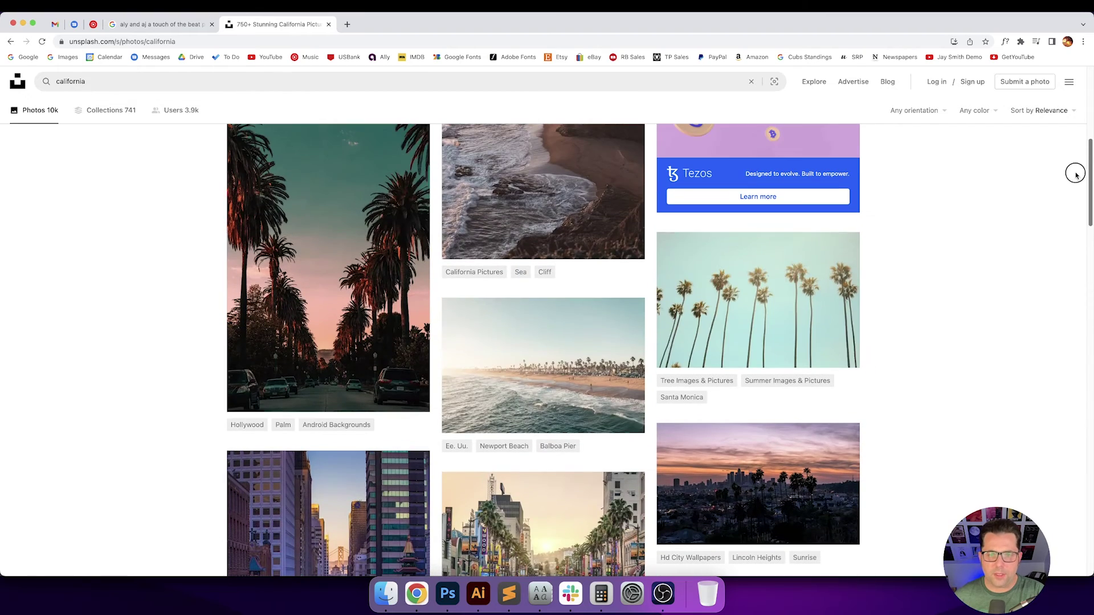
scroll(561, 342, up, 2)
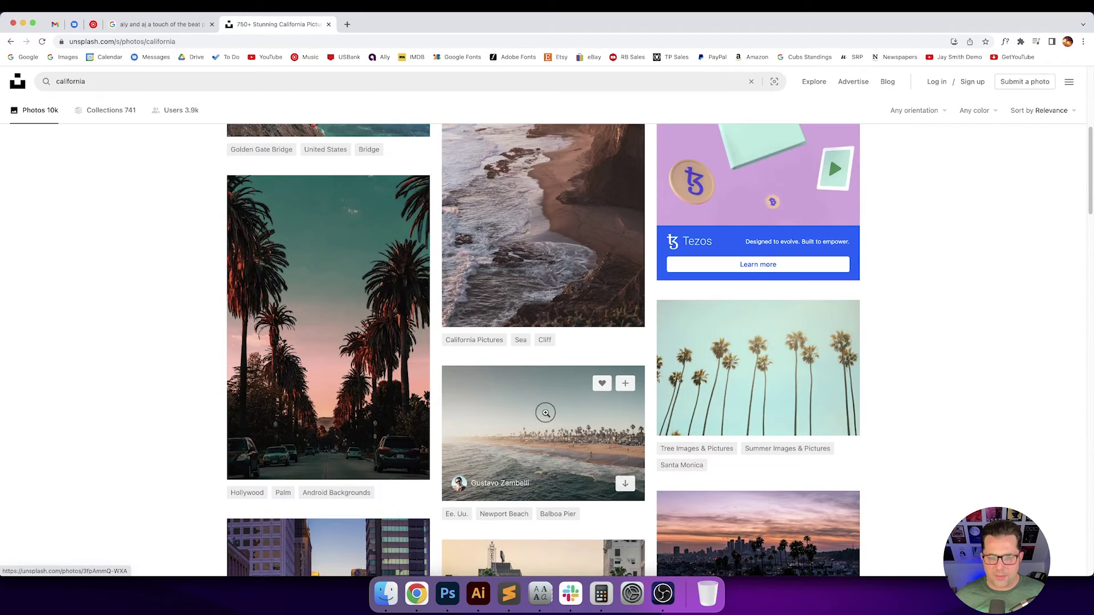
click(547, 410)
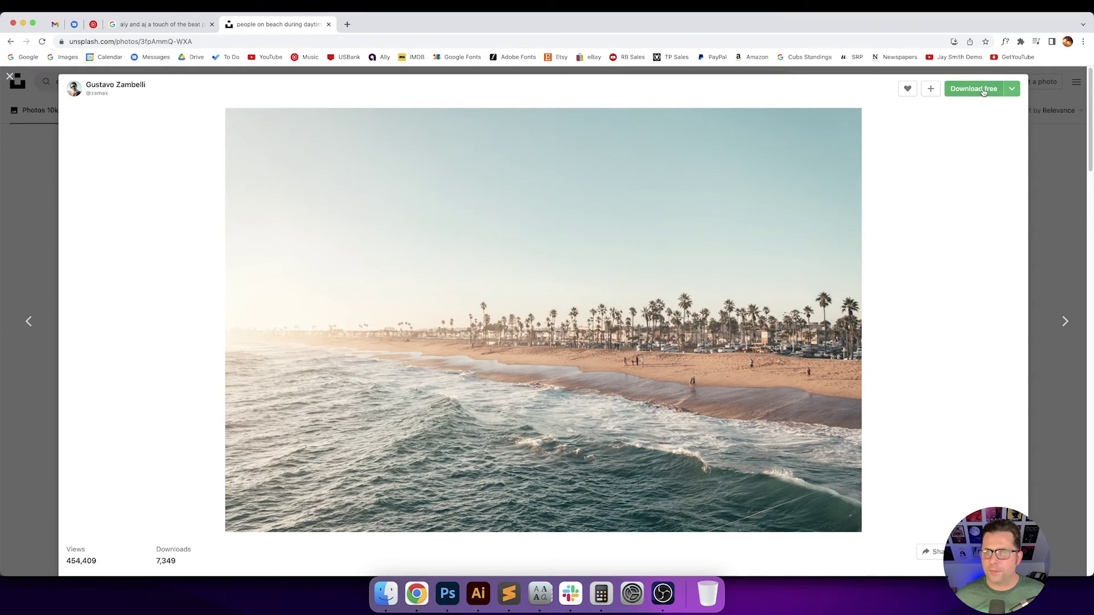
key(Escape)
Search Unsplash for california beach and download the sunset photo of two surfers walking along the shore.
click(330, 82)
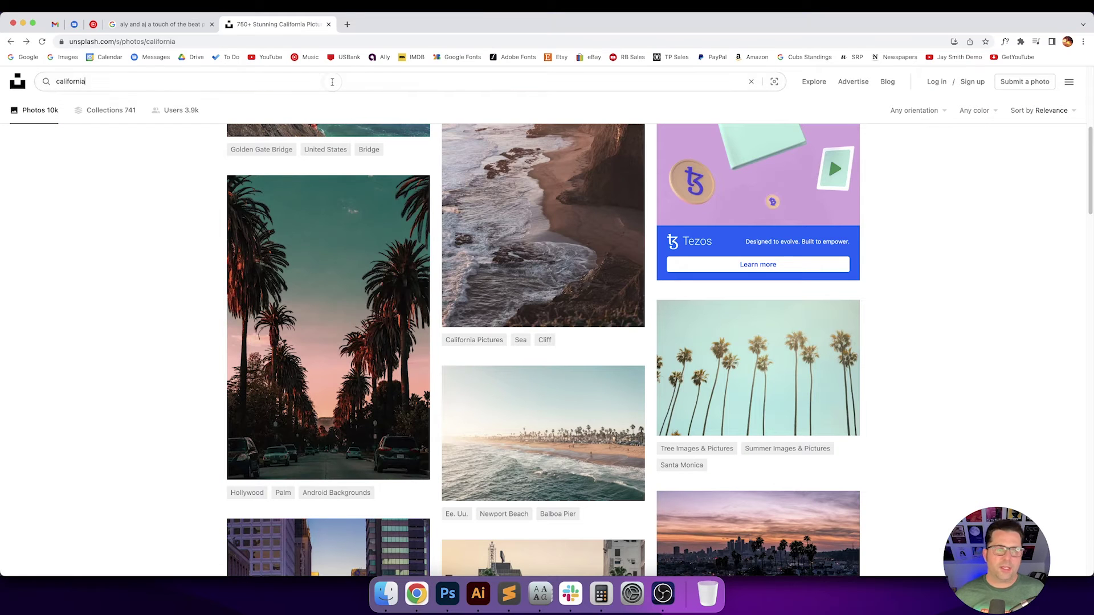
text(beach)
key(Return)
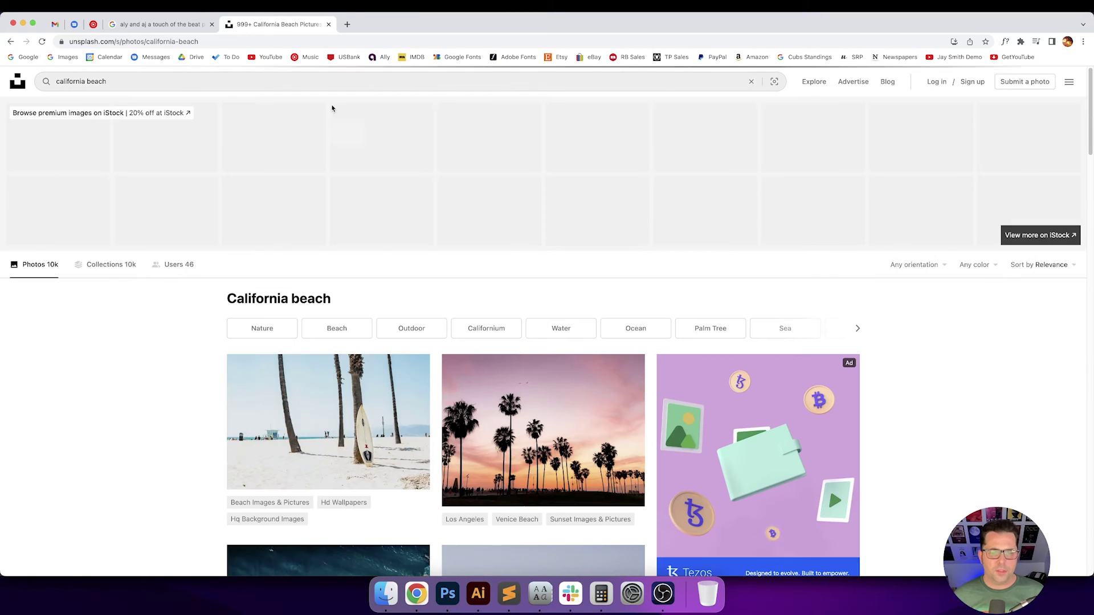
scroll(211, 206, down, 5)
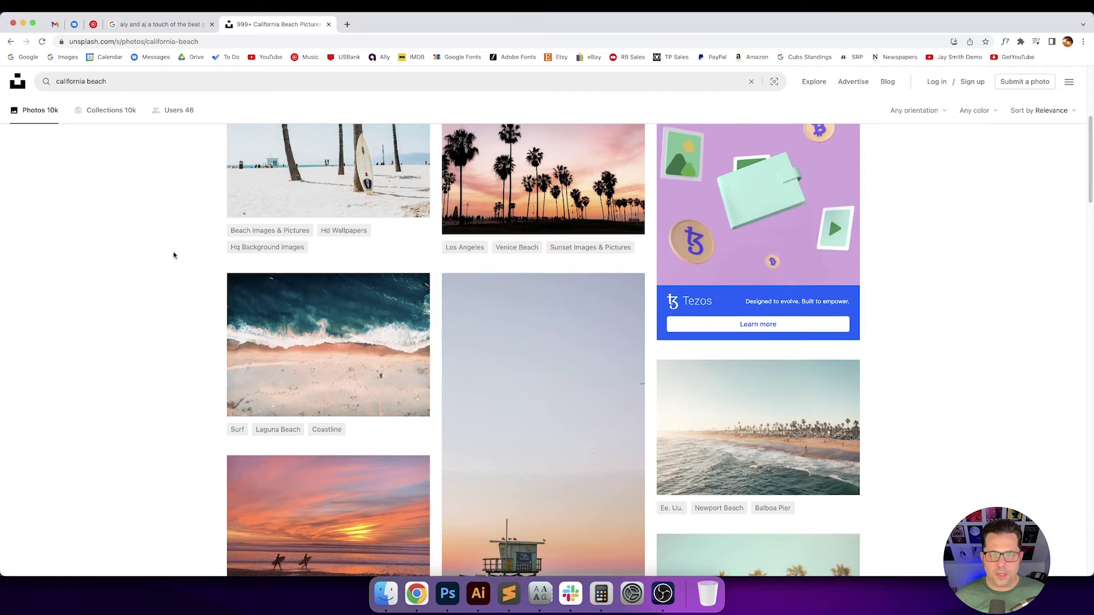
scroll(174, 254, up, 1)
scroll(173, 254, down, 5)
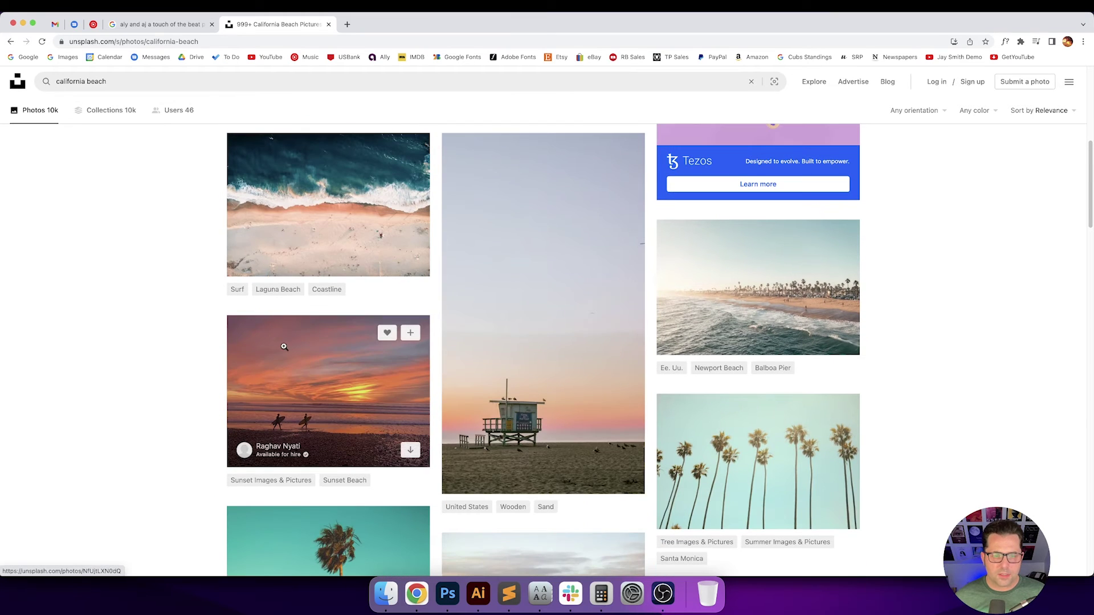
click(308, 380)
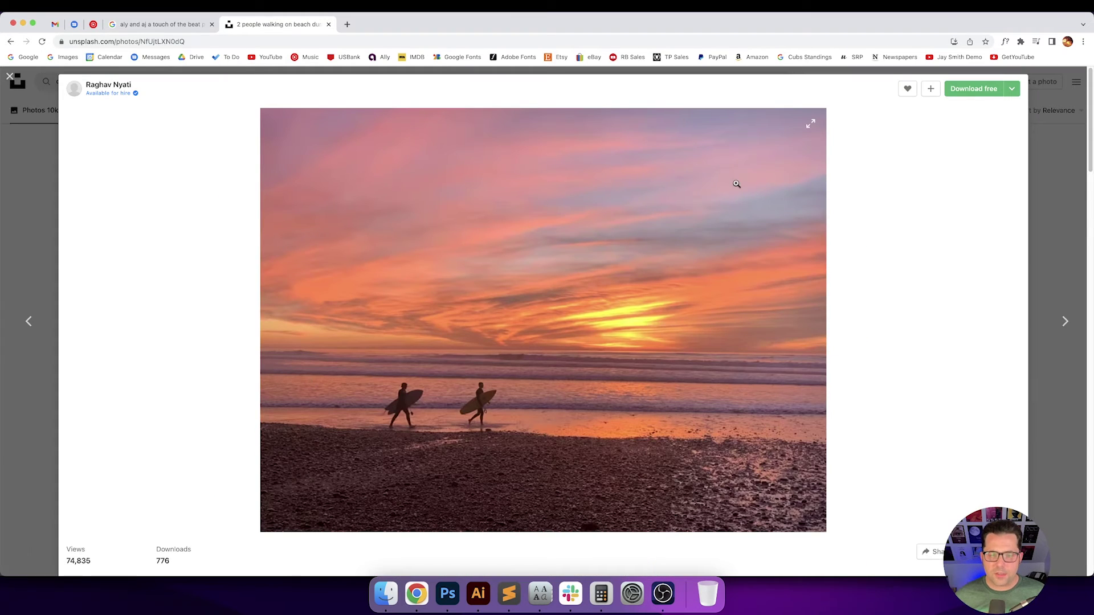
click(968, 90)
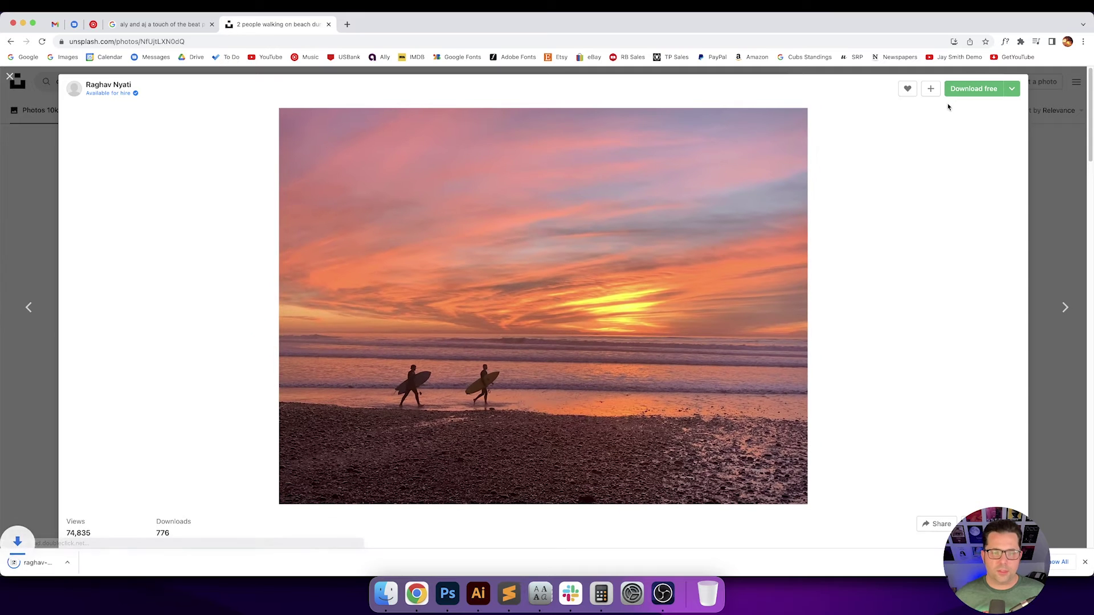
Open the downloaded sunset photo in Photoshop and paste a copy of it into the Untitled-1 poster.
key(ctrl+Up)
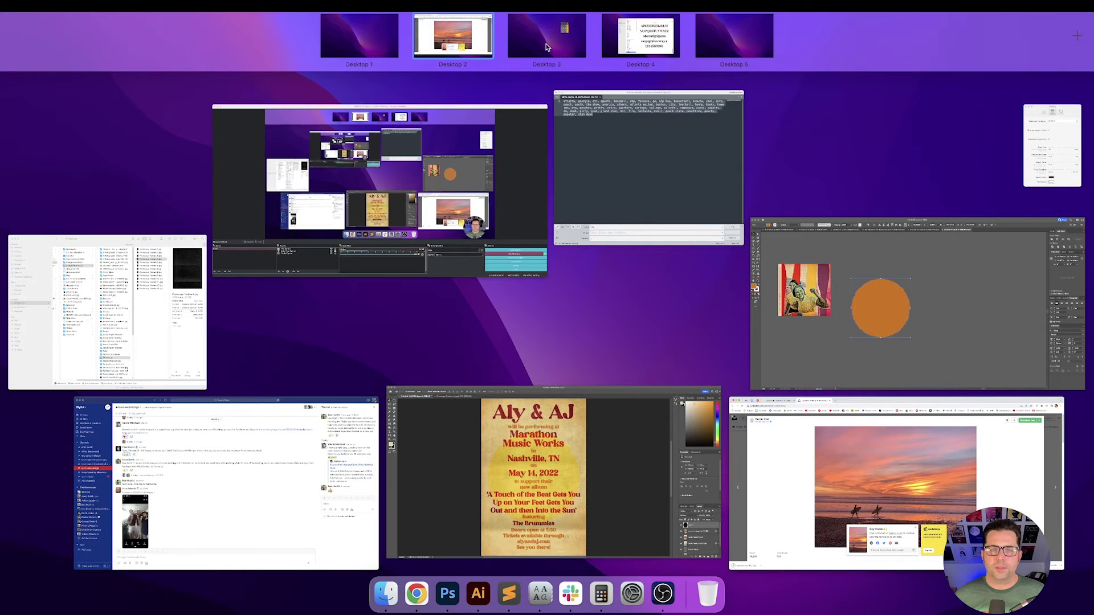
click(562, 51)
double_click(1058, 32)
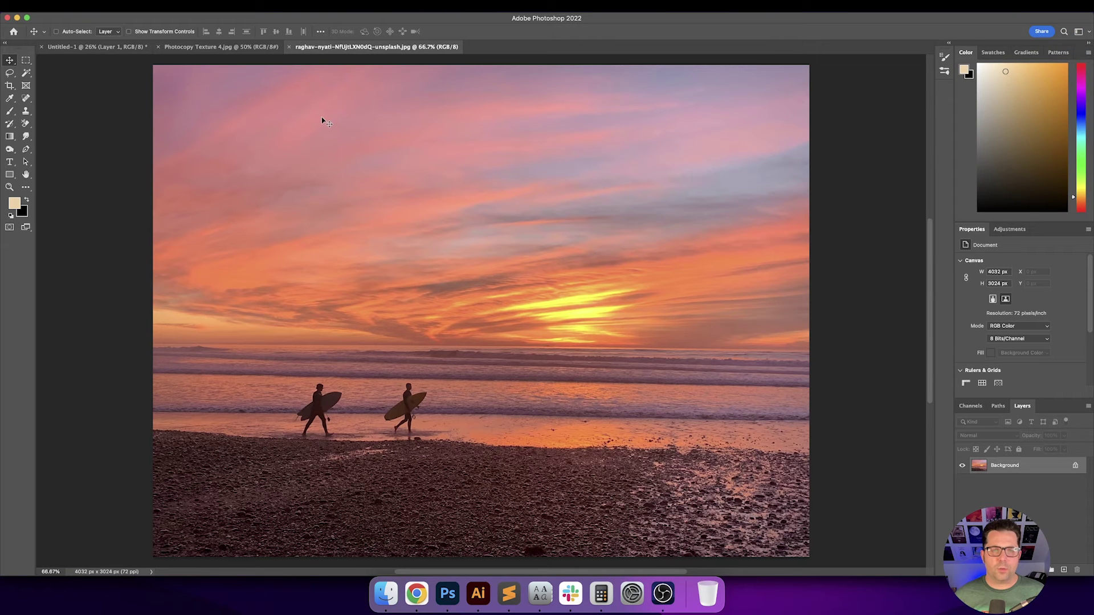
click(116, 47)
key(cmd+v)
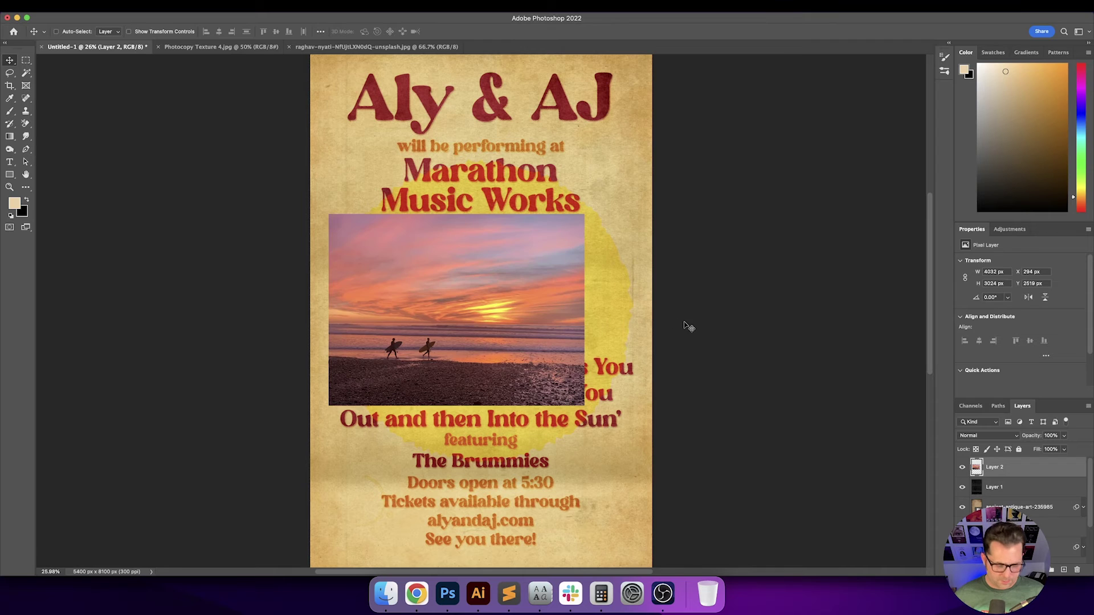
Center the sunset photo horizontally and vertically on the canvas and move its layer directly below the ancient-antique-art paper layer.
key(super+a)
click(218, 32)
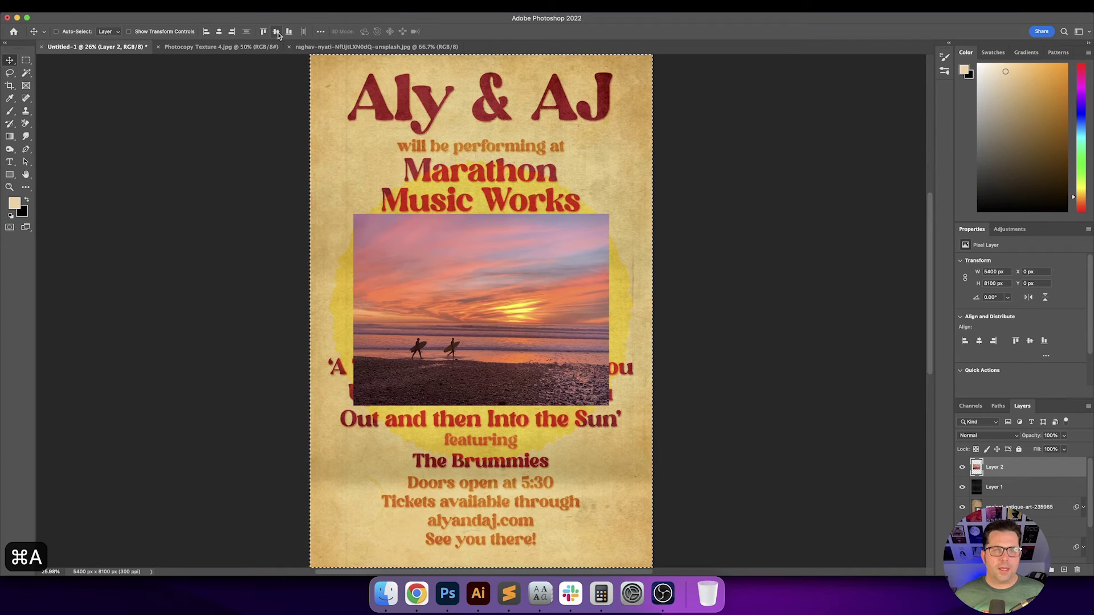
click(276, 32)
key(super+d)
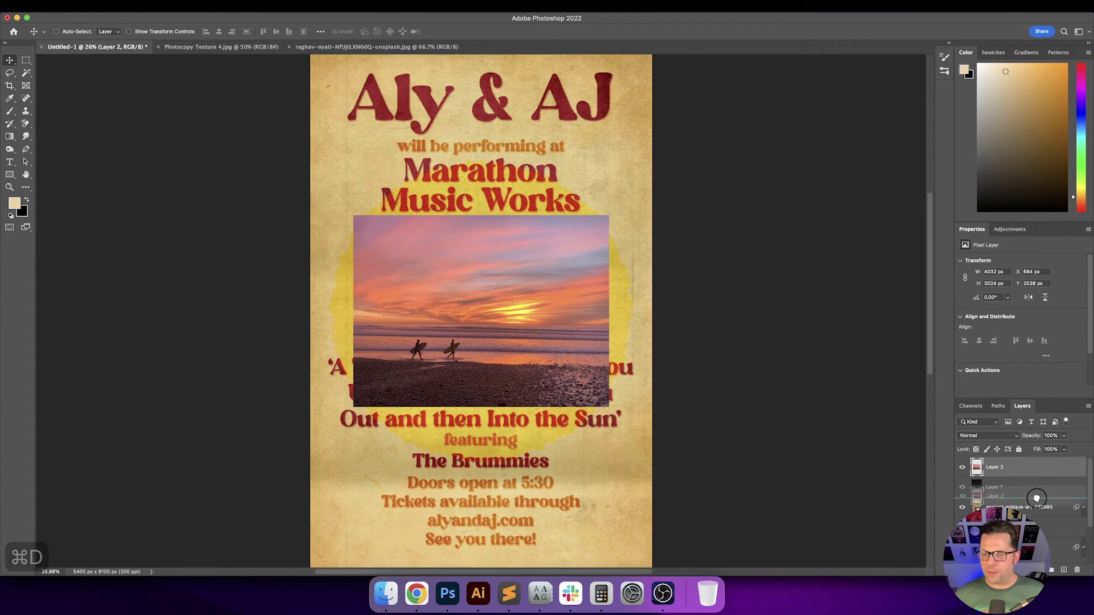
drag(1032, 508, 1036, 518)
Scale the sunset photo proportionally about its center to 10846 by 8134 px so it covers the whole poster.
key(super+t)
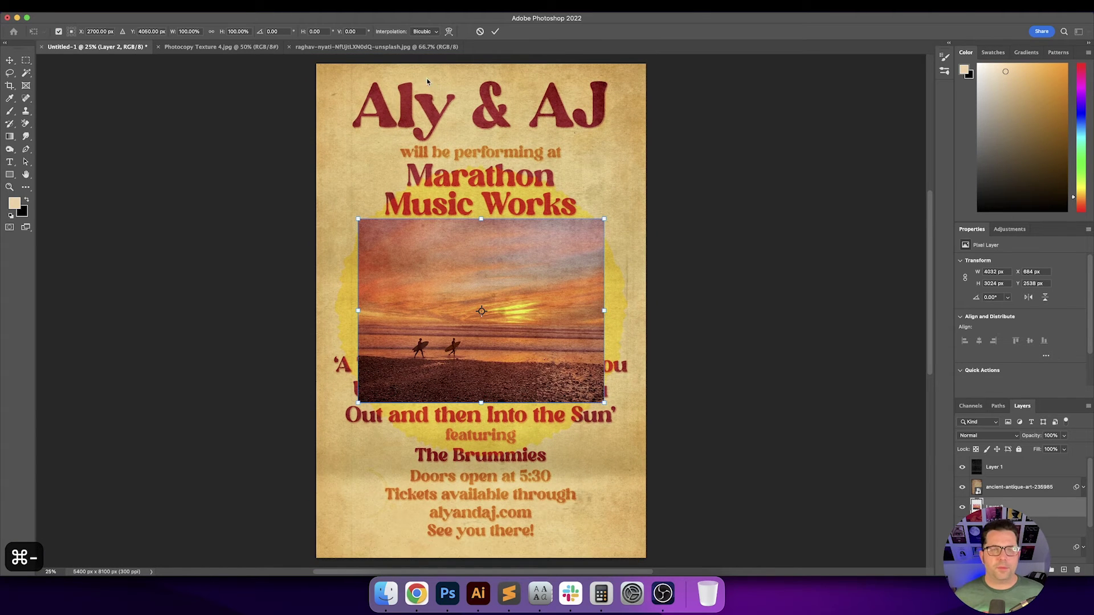
click(197, 31)
key(shift+Up)
key(shift+Up)
key(shift+Up)
key(shift+Up)
key(shift+Up)
key(shift+Up)
key(shift+Up)
key(shift+Up)
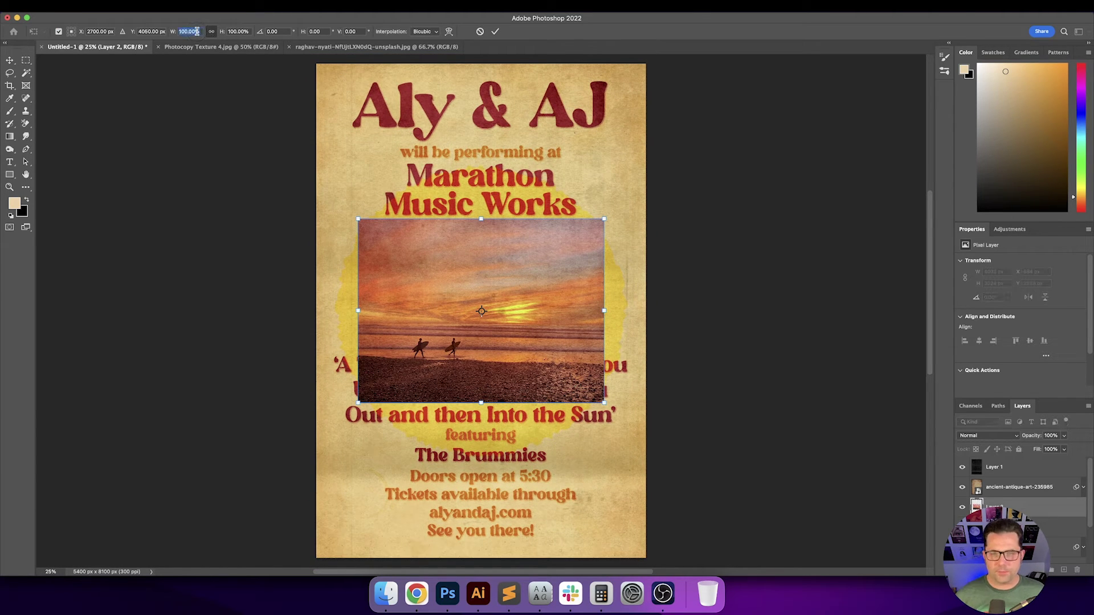
key(shift+Up)
key(shift+Up)
key(shift+Up)
key(shift+Up)
key(shift+Up)
key(shift+Up)
key(shift+Up)
key(shift+Up)
key(shift+Up)
key(shift+Up)
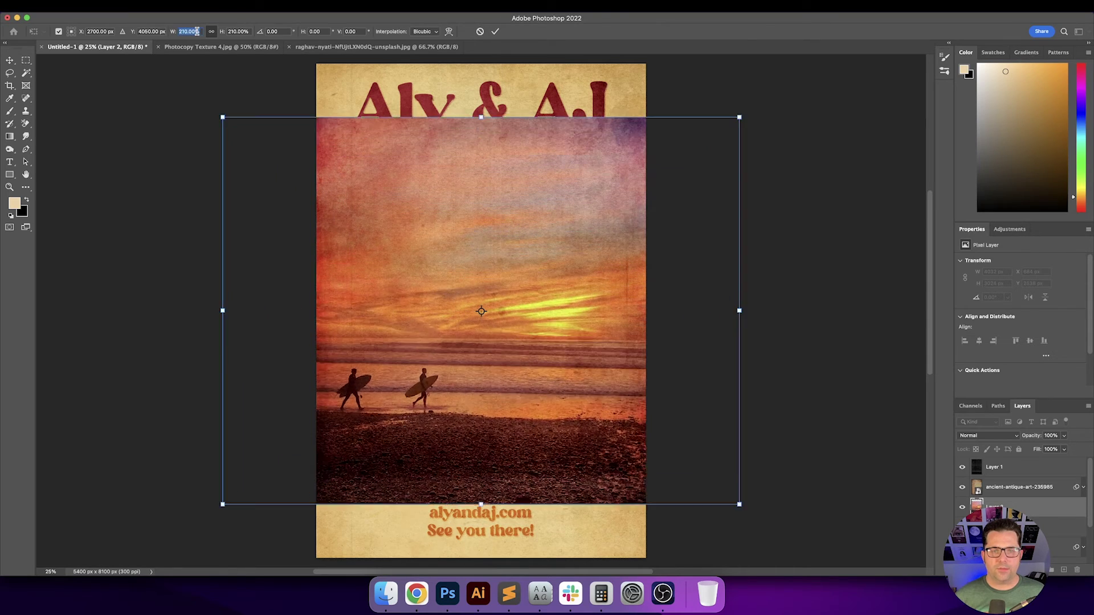
key(shift+Down)
key(Up)
key(Up)
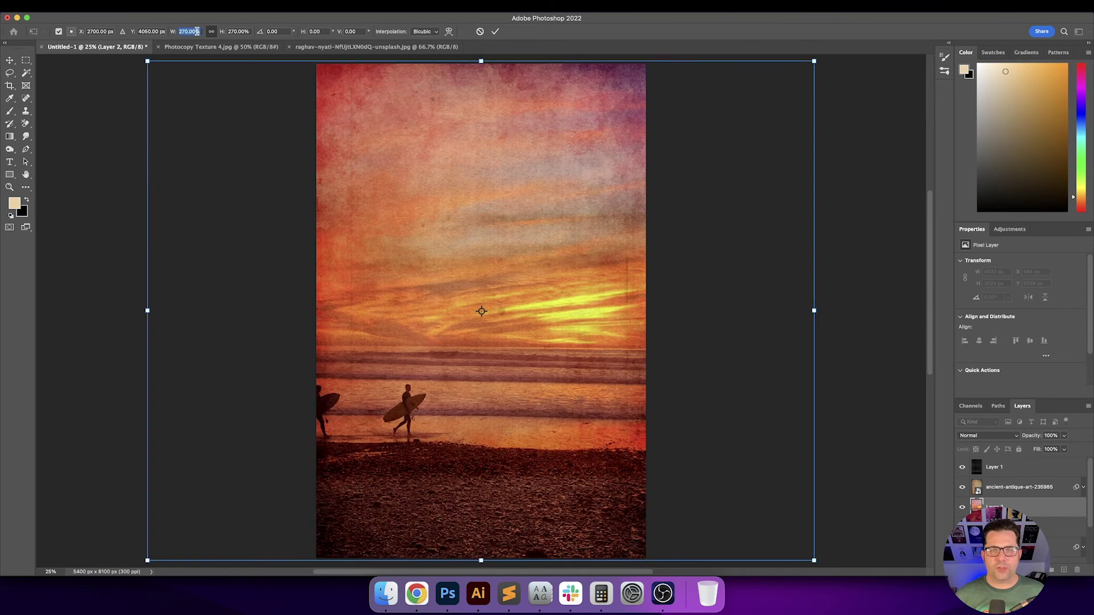
key(Down)
key(Down)
key(Down)
key(Down)
key(Up)
key(Return)
key(Return)
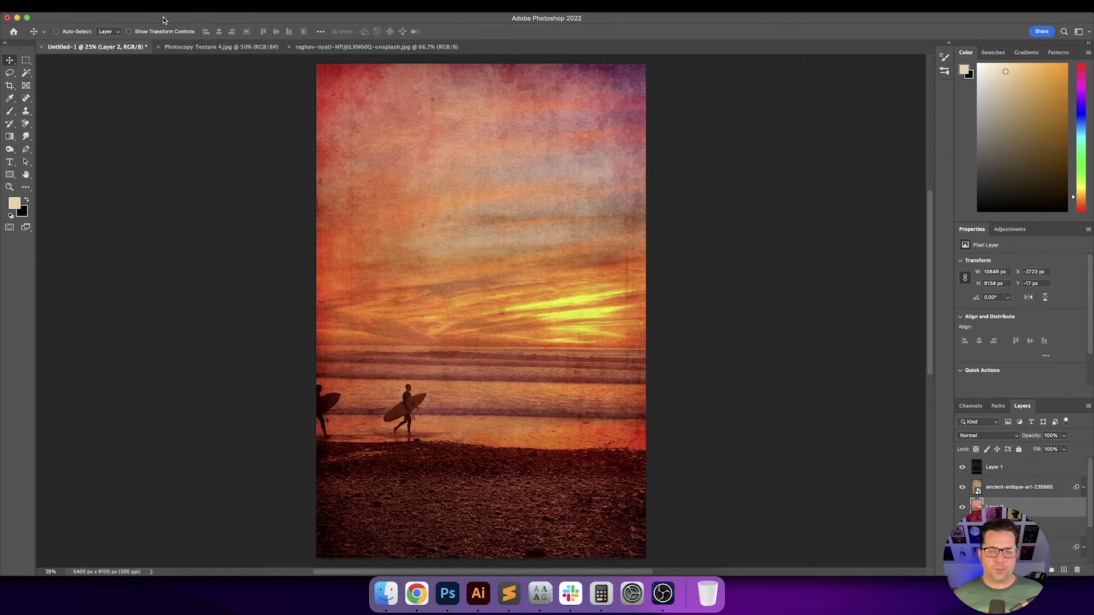
Shift the sunset photo horizontally to an X position of -2368 px so both surfers sit inside the poster.
drag(548, 389, 627, 390)
drag(513, 390, 429, 391)
drag(498, 391, 521, 390)
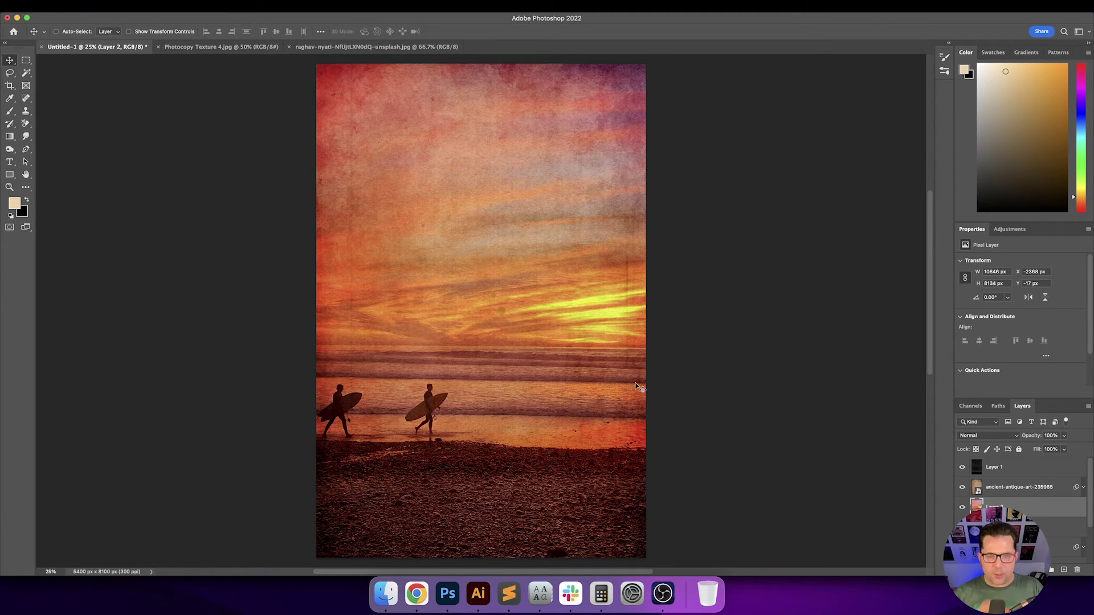
Try the darkening blend modes on the sunset photo layer, comparing Multiply, Color Burn, Linear Burn and Darker Color.
key(alt+shift+k)
key(shift+plus)
key(shift+plus)
key(shift+plus)
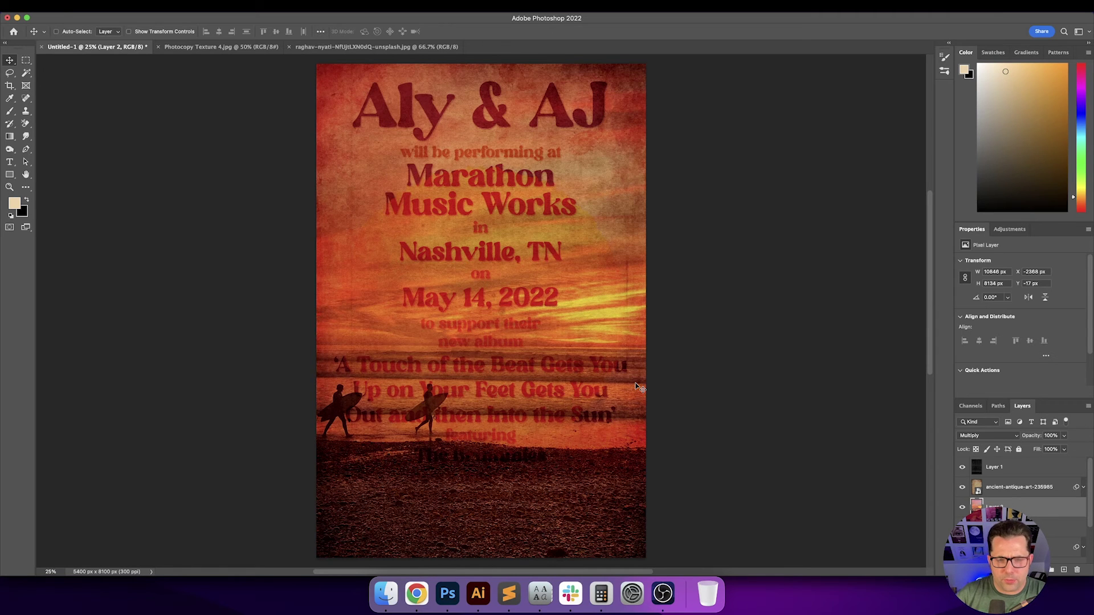
key(shift+minus)
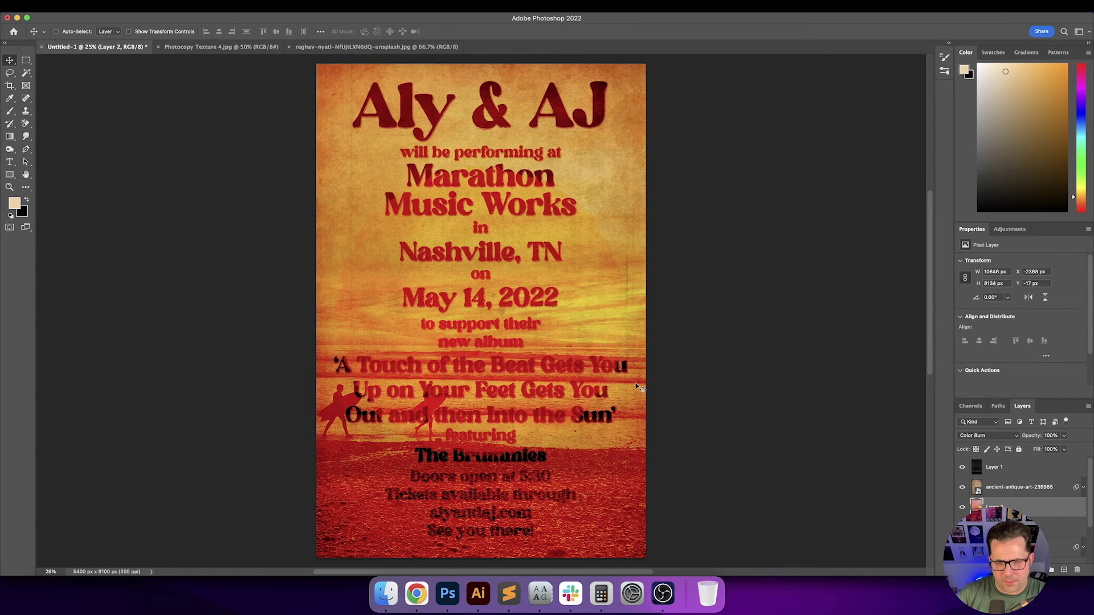
key(shift+plus)
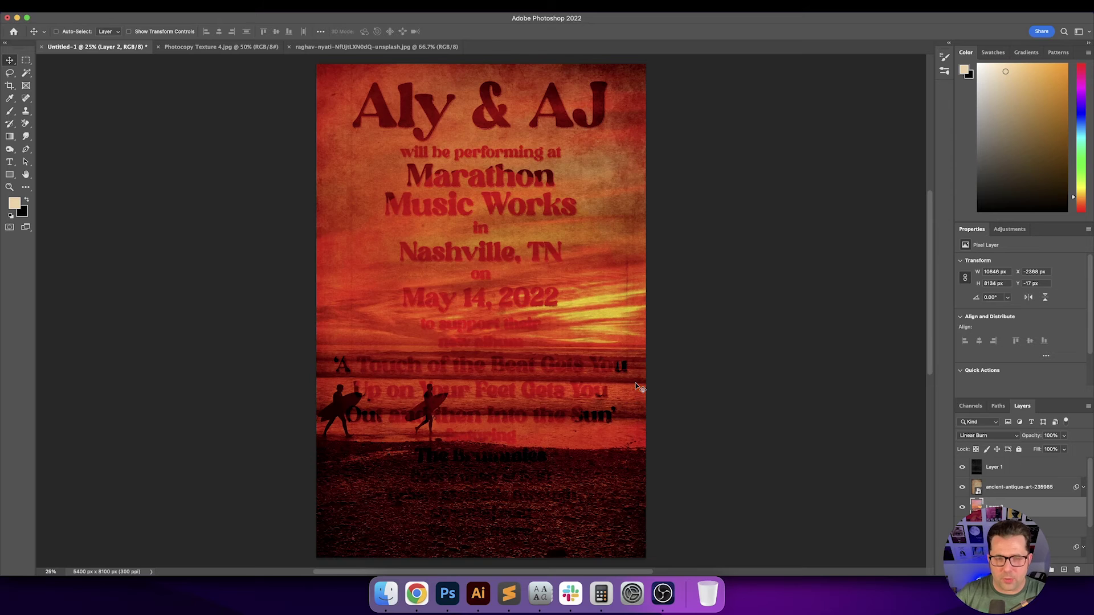
key(shift+plus)
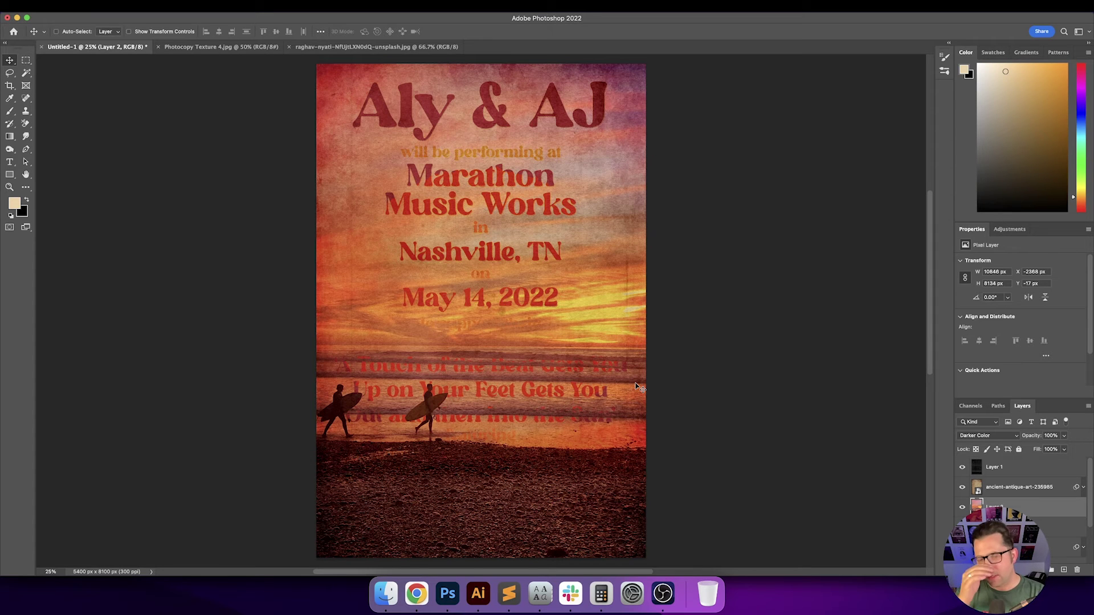
Step the sunset photo layer through Lighten and Screen, compare Screen with Color Dodge, and set it to Color Dodge.
key(shift+plus)
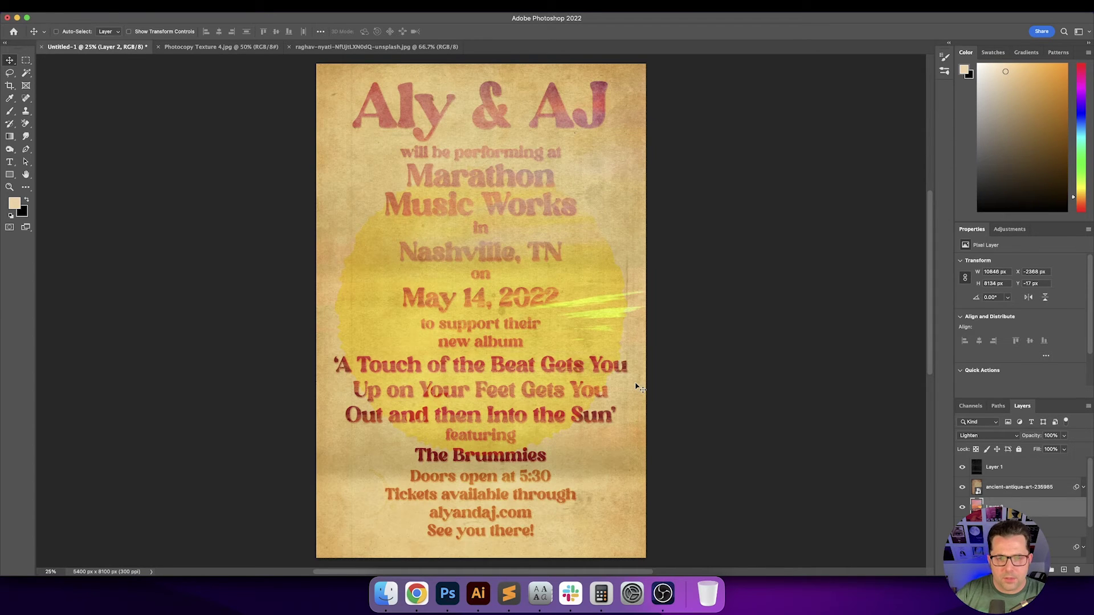
key(shift+plus)
key(shift+plus)
key(shift+minus)
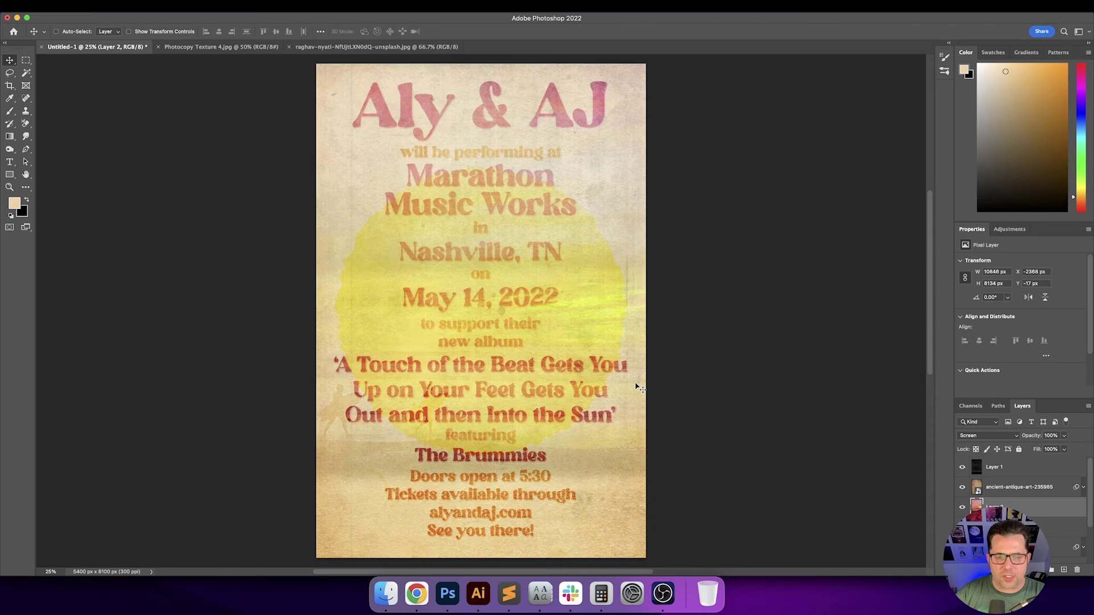
key(shift+plus)
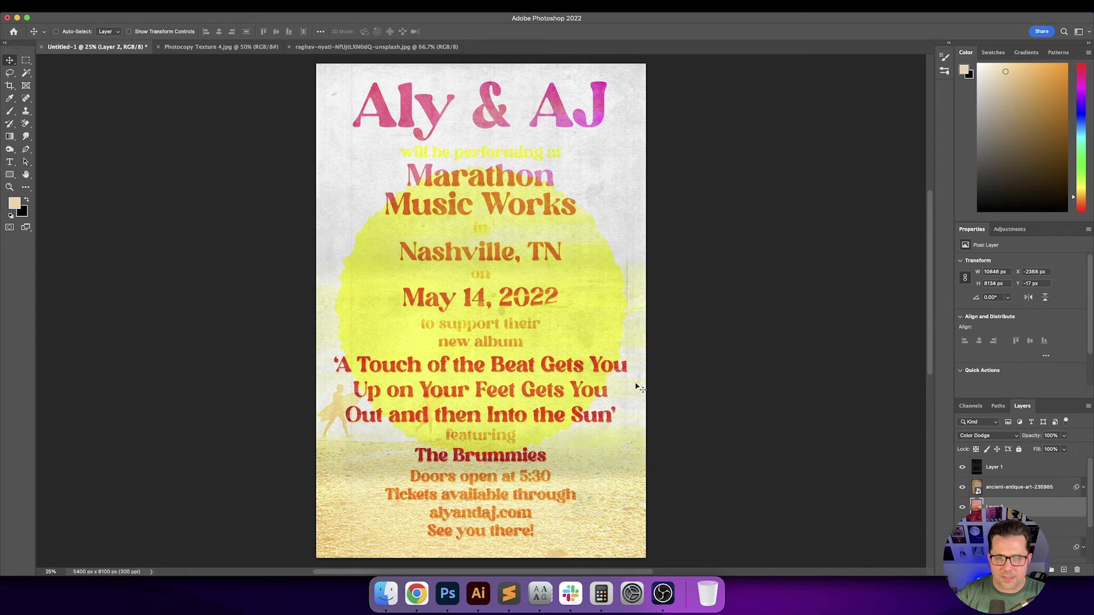
key(shift+minus)
key(shift+plus)
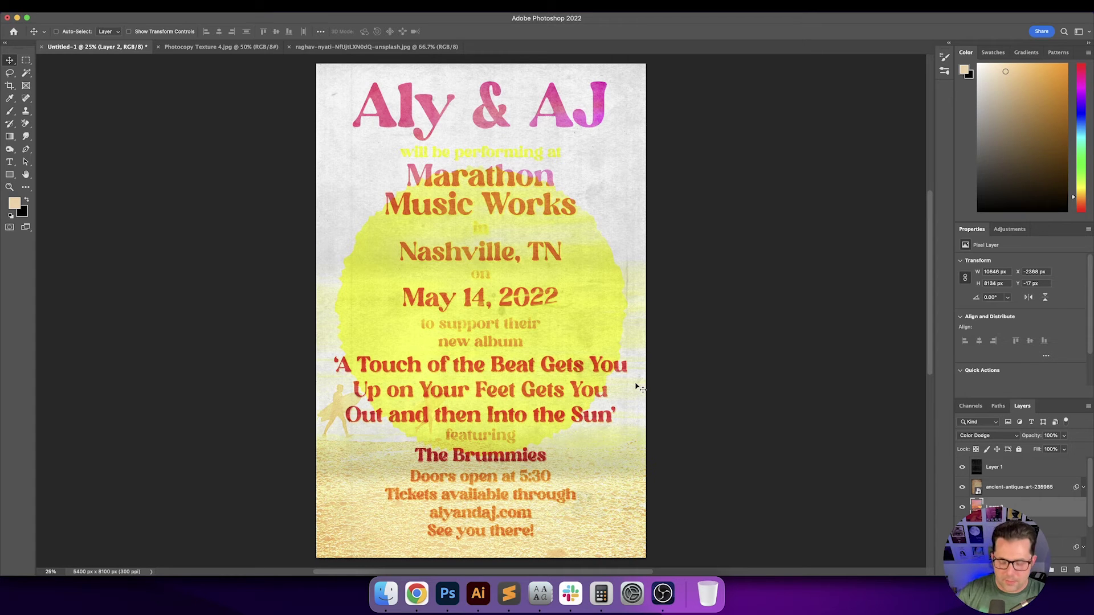
Try Lighter Color on the sunset photo layer, comparing it with Overlay, Soft Light and Hard Light.
key(shift+plus)
key(shift+plus)
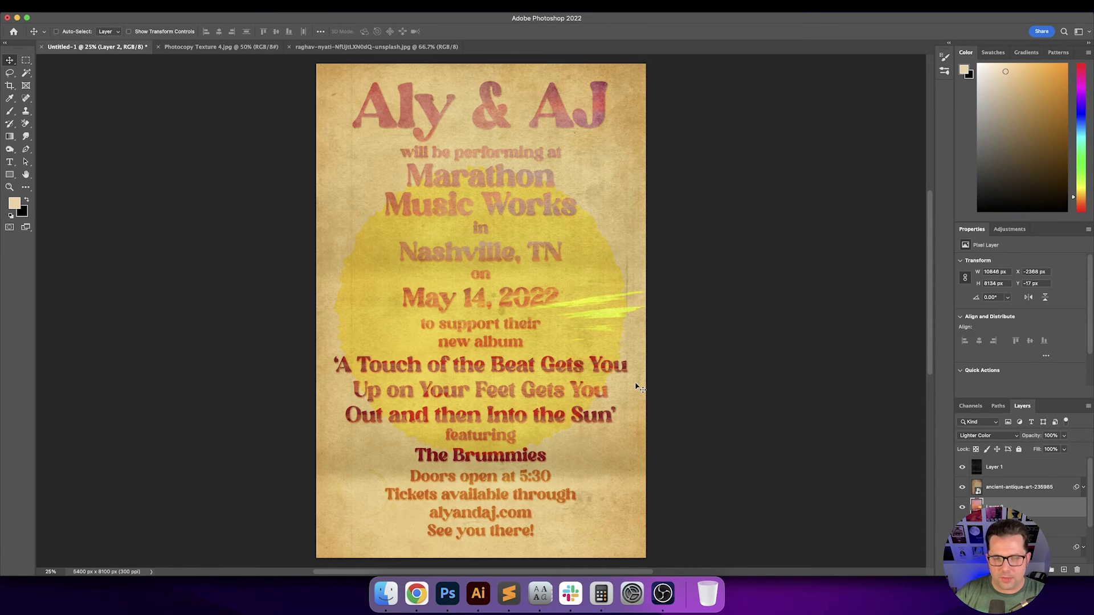
key(shift+plus)
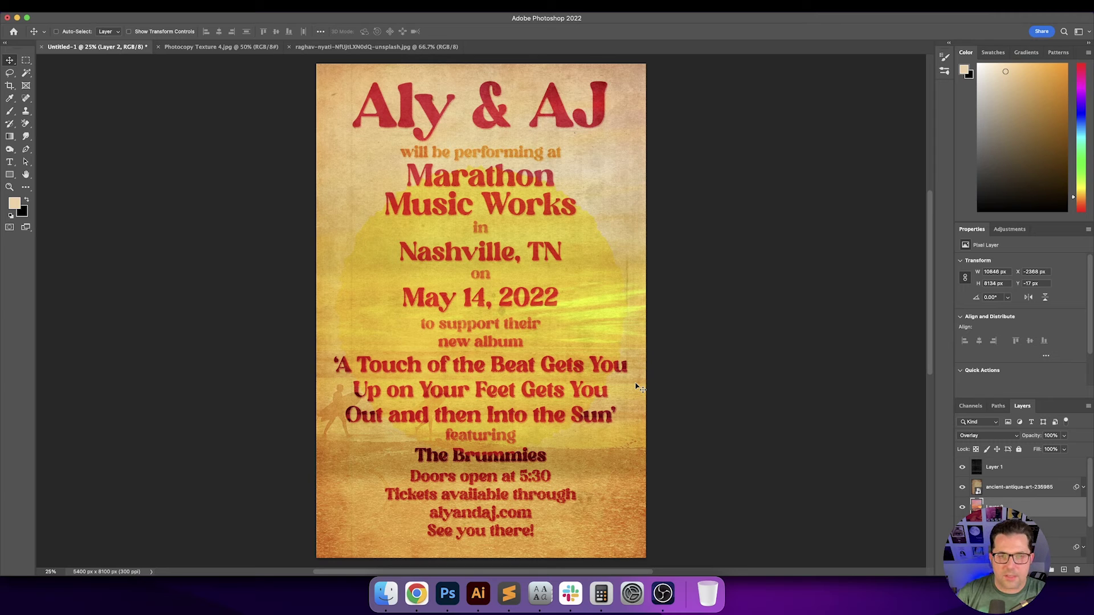
key(shift+plus)
key(shift+plus)
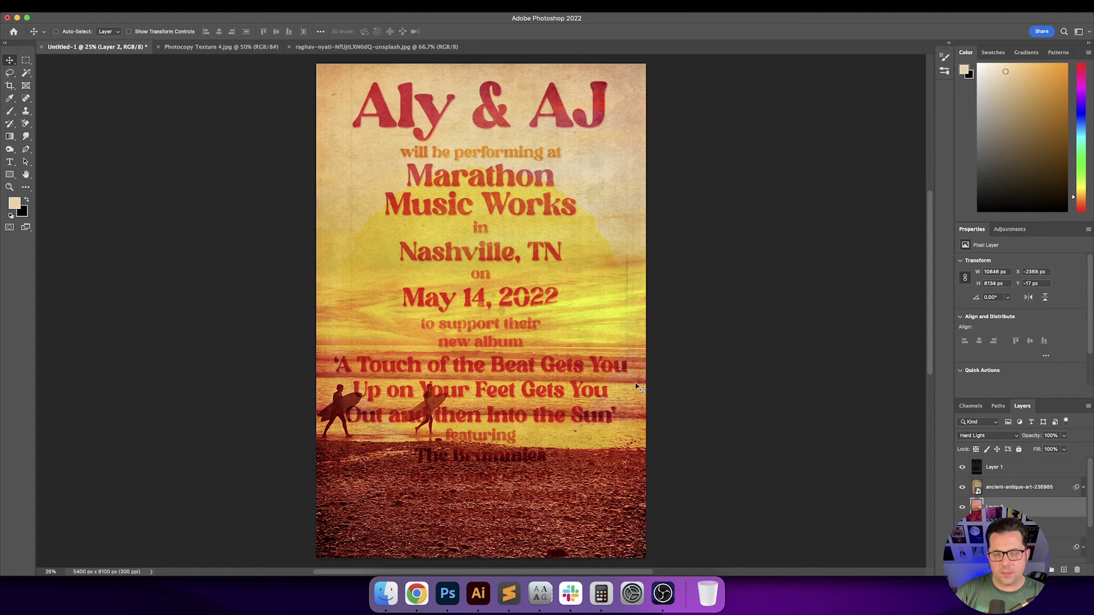
key(shift+minus)
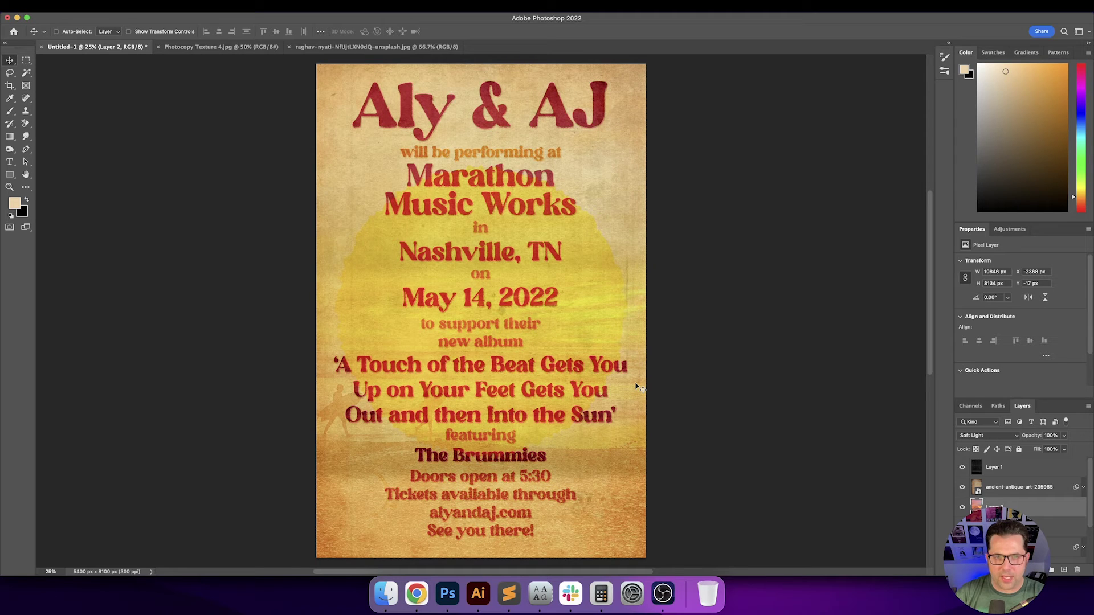
key(shift+minus)
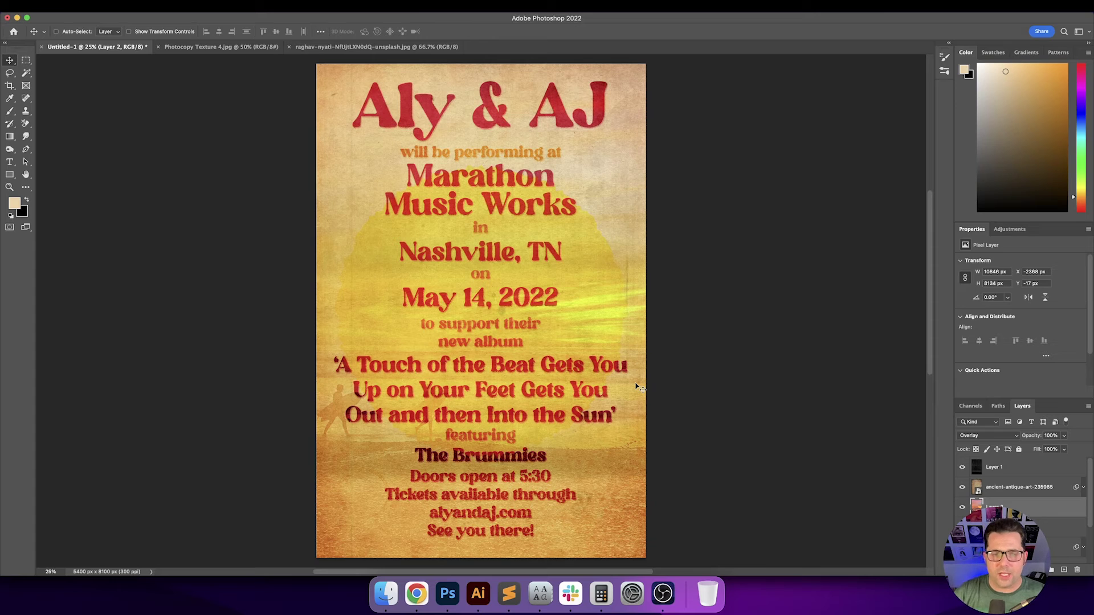
key(shift+plus)
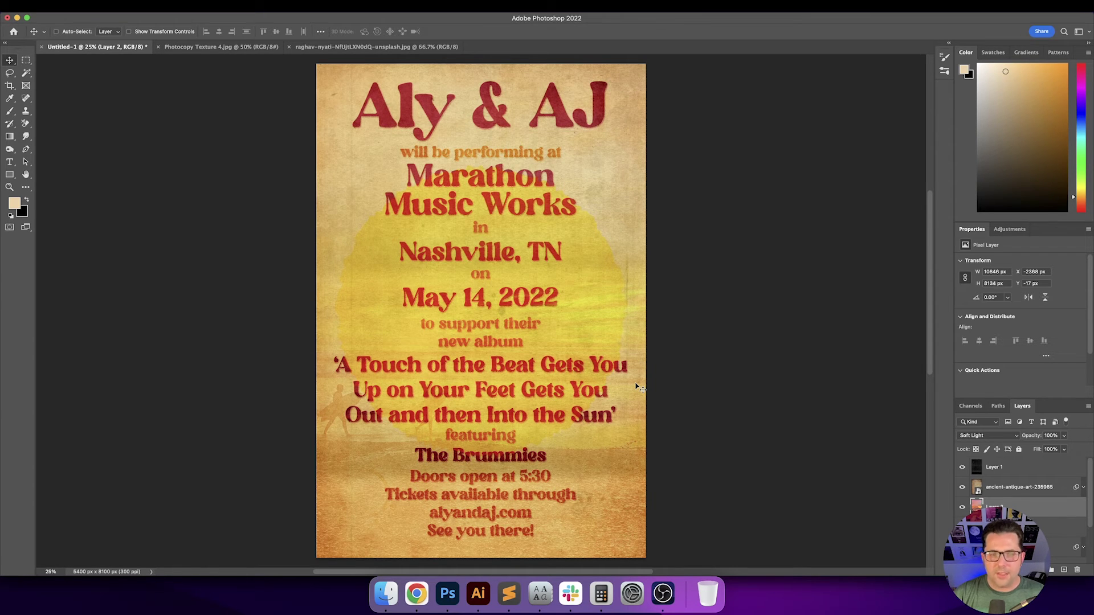
Try the stronger contrast blend modes on the sunset photo layer, including Linear Light, Pin Light and Hard Mix.
key(shift+plus)
key(shift+plus)
key(shift+plus)
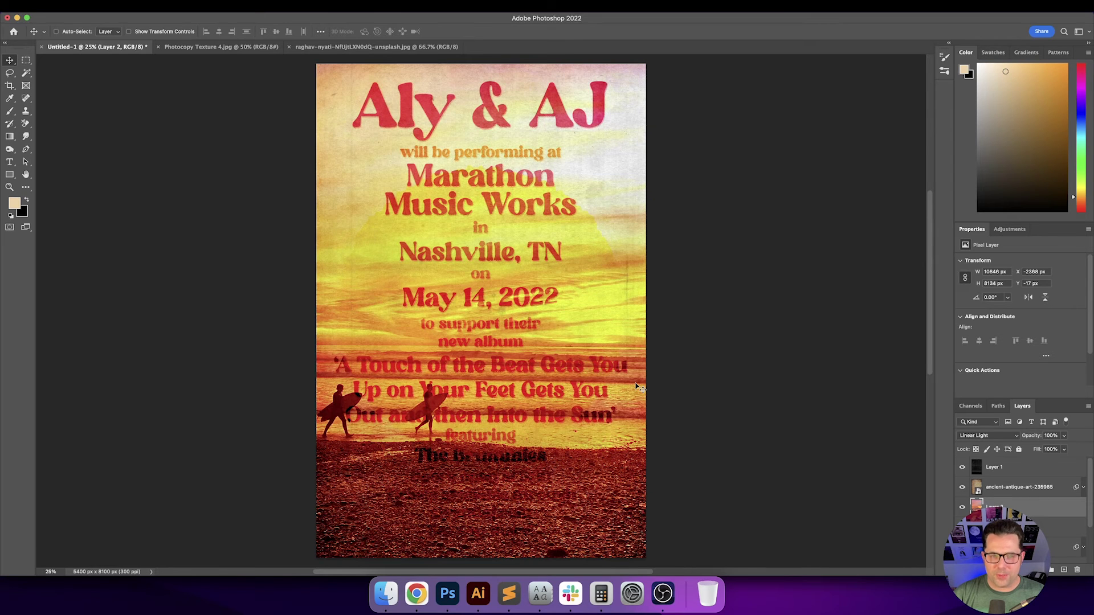
key(shift+plus)
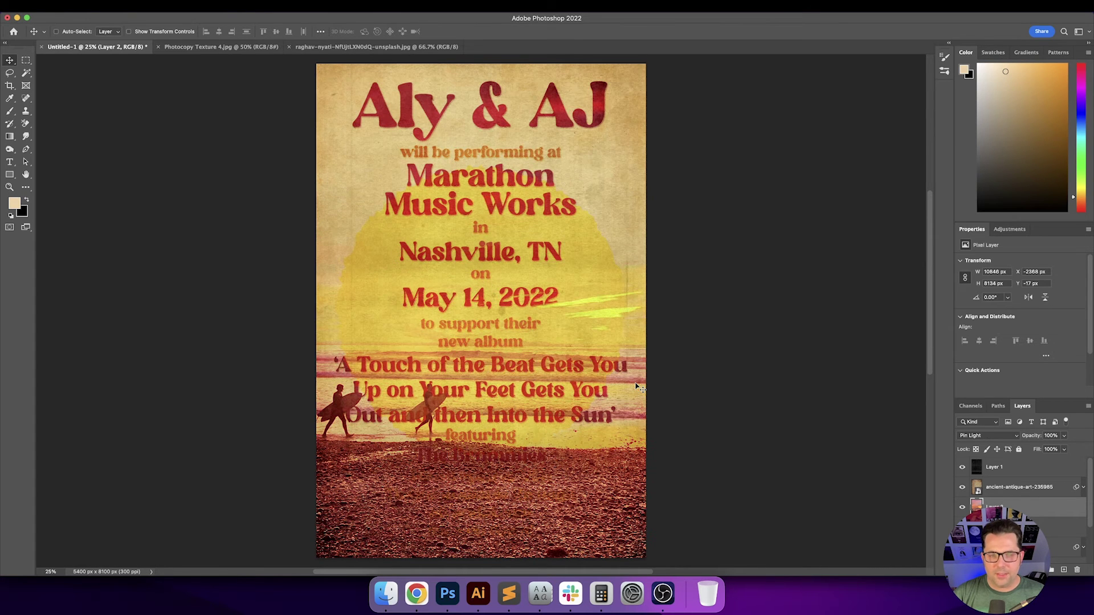
key(shift+plus)
key(shift+plus)
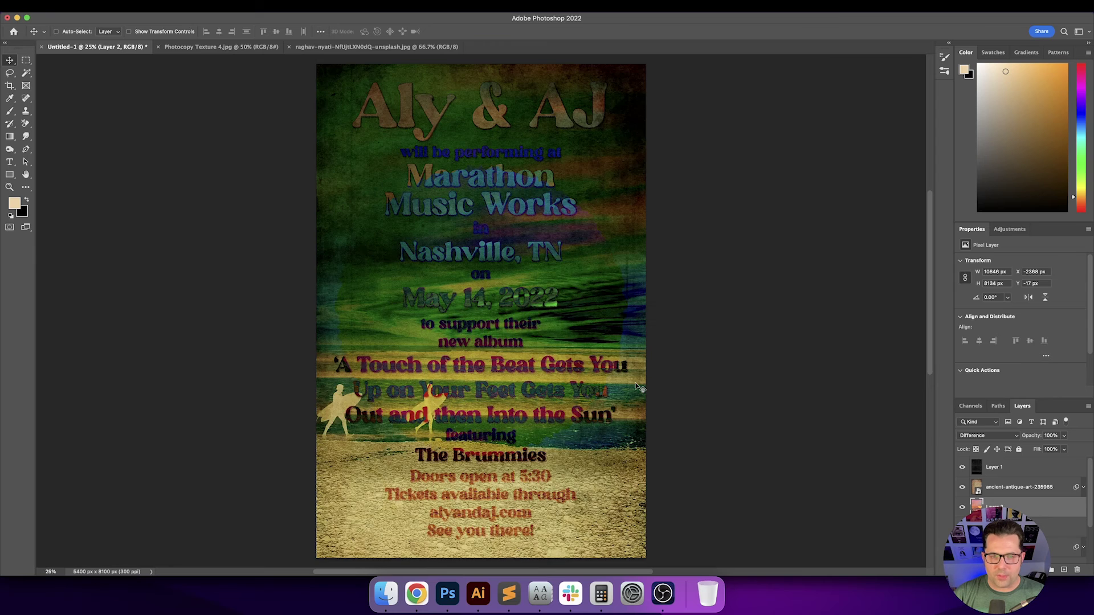
key(shift+minus)
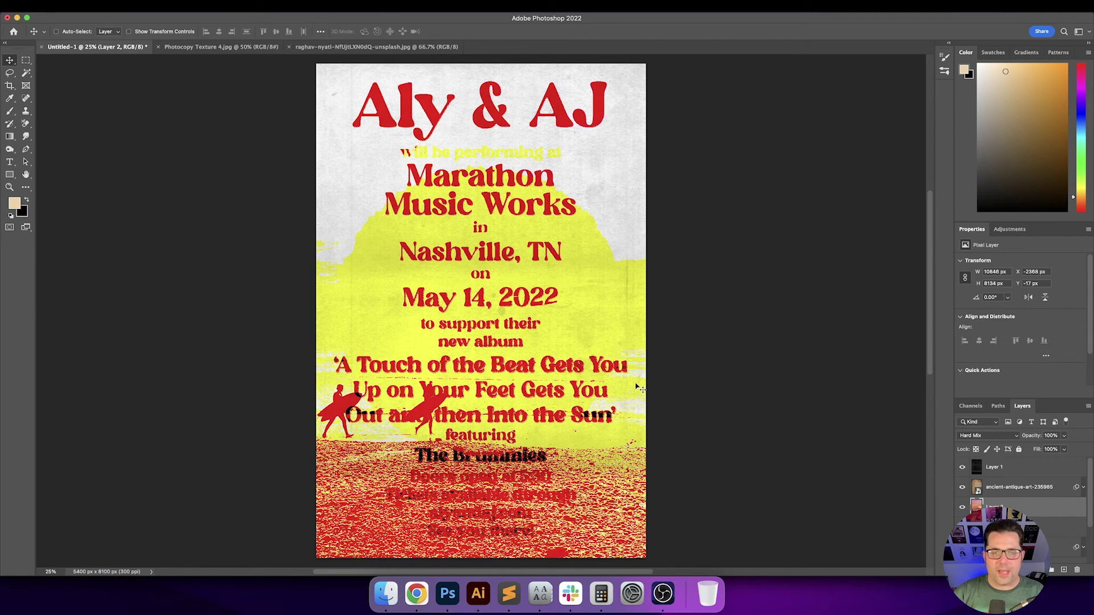
Try the inverting blend modes on the sunset photo layer, comparing Difference, Exclusion, Subtract and Divide.
key(shift+plus)
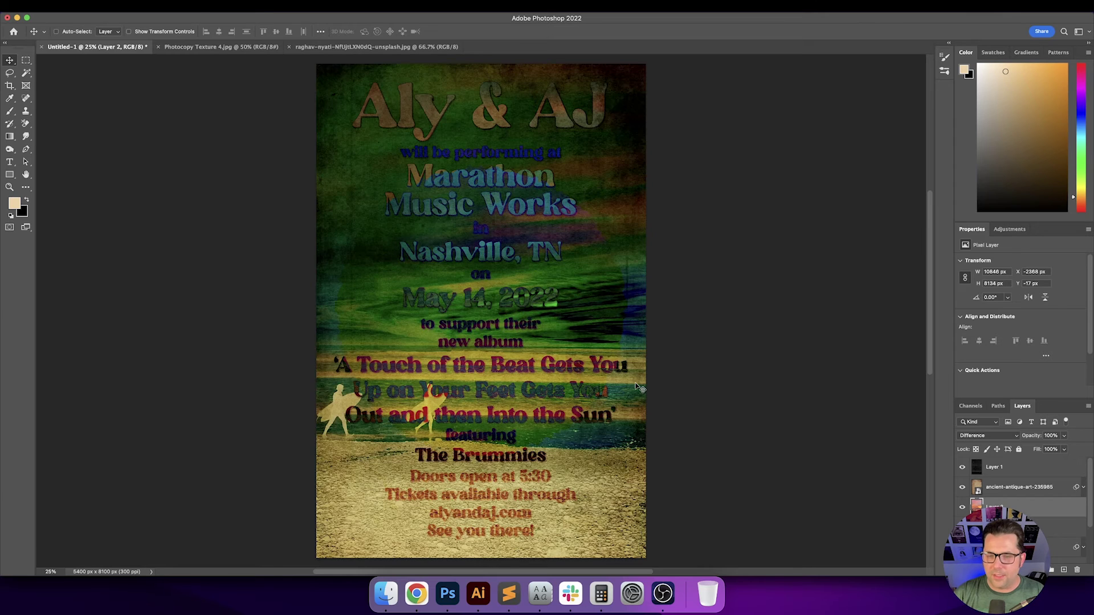
key(shift+plus)
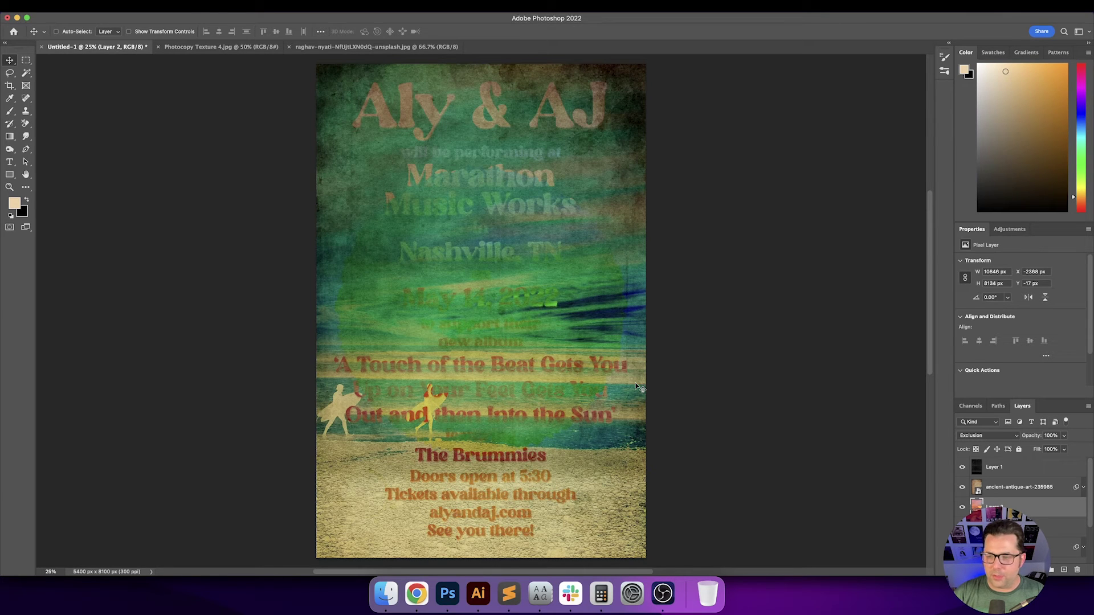
key(shift+plus)
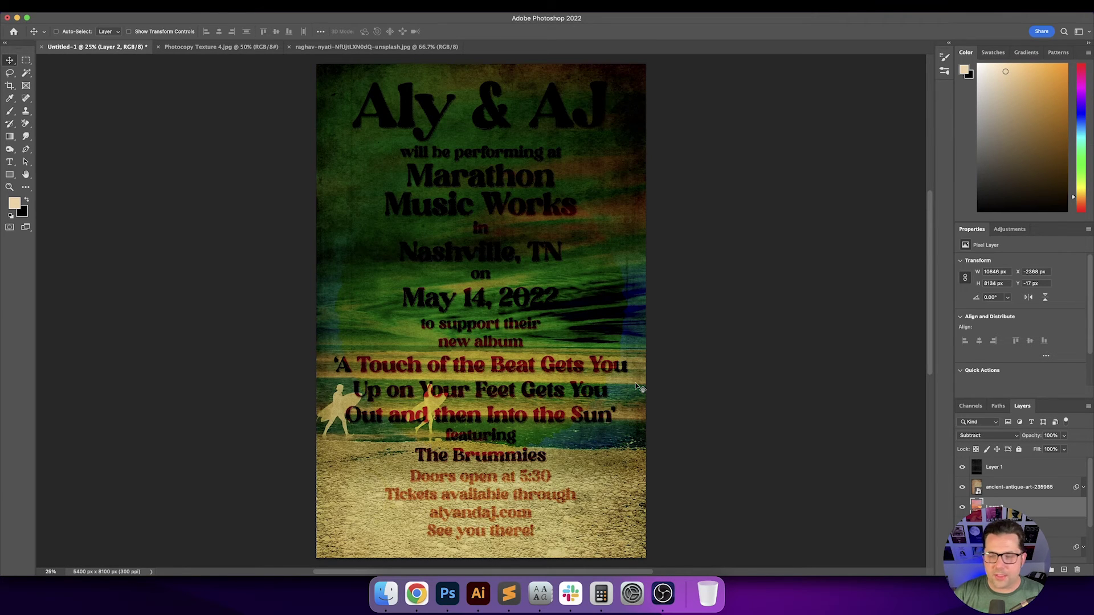
key(shift+plus)
key(shift+plus)
key(shift+minus)
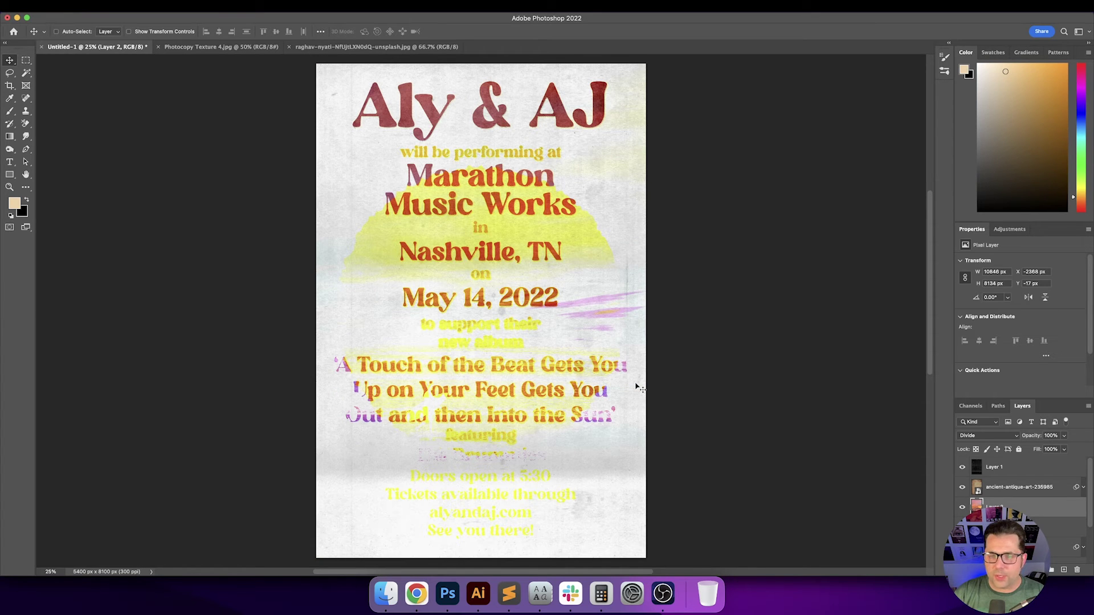
Try the Saturation, Color and Luminosity blend modes on the sunset photo layer.
key(shift+plus)
key(shift+plus)
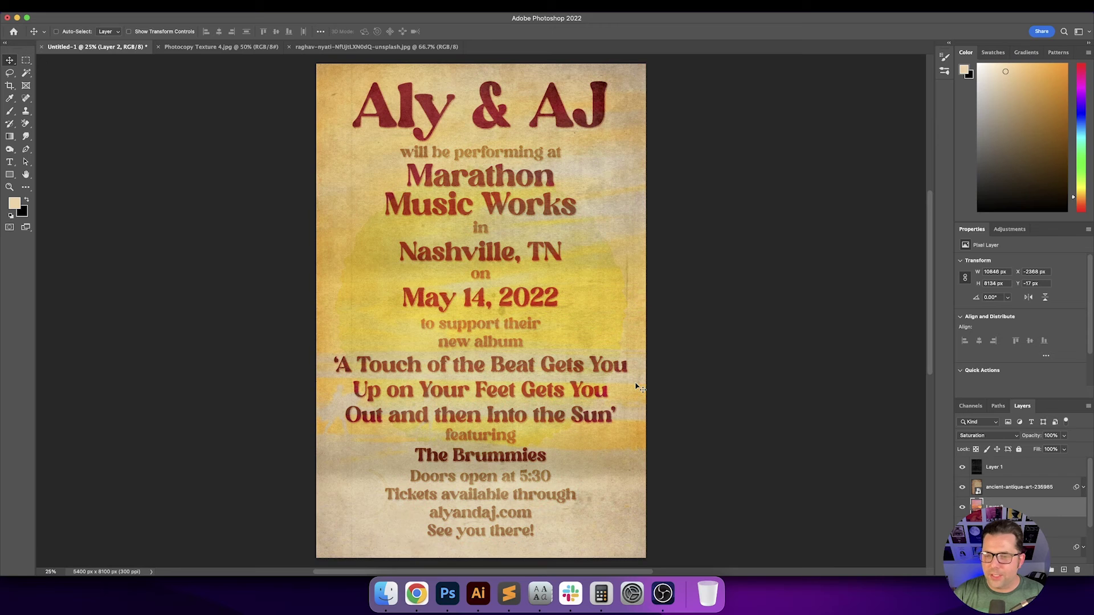
key(shift+plus)
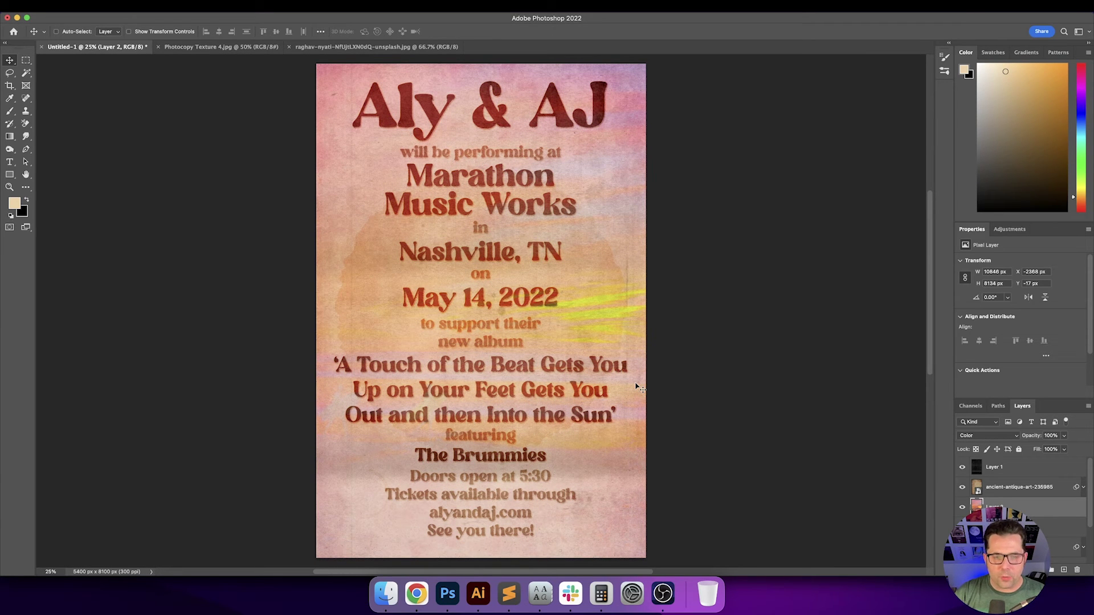
key(shift+plus)
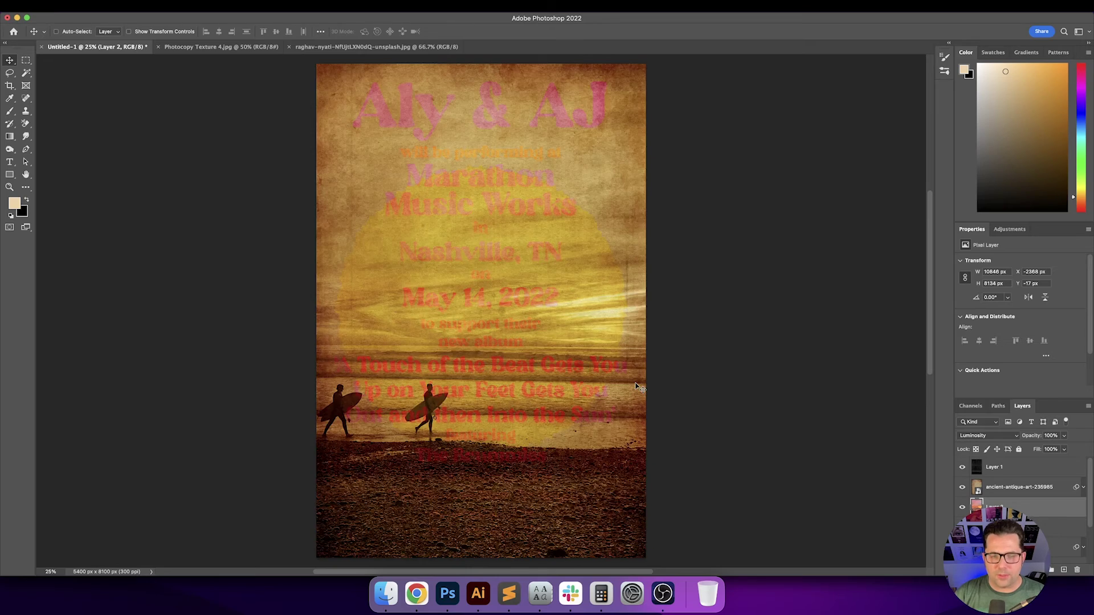
Step back through the blend modes, compare Pin Light and Soft Light, and set the sunset photo layer to Overlay.
key(shift+minus)
key(shift+minus)
key(shift+minus)
key(shift+minus)
key(shift+minus)
key(shift+minus)
key(shift+minus)
key(shift+minus)
key(shift+minus)
key(shift+minus)
key(shift+minus)
key(shift+minus)
key(shift+minus)
key(shift+minus)
key(shift+minus)
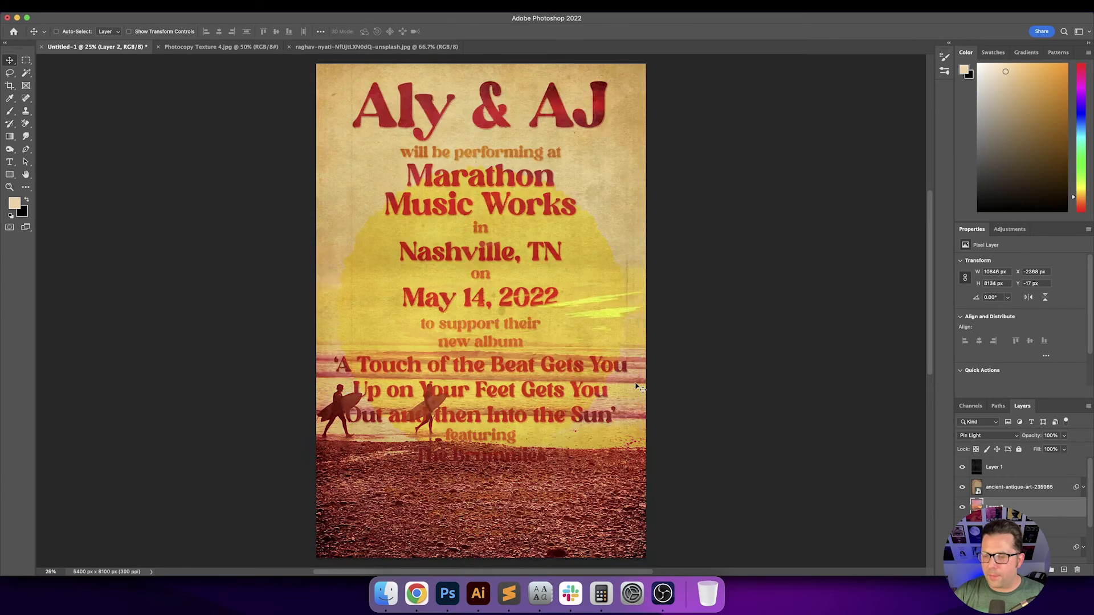
key(shift+plus)
key(shift+plus)
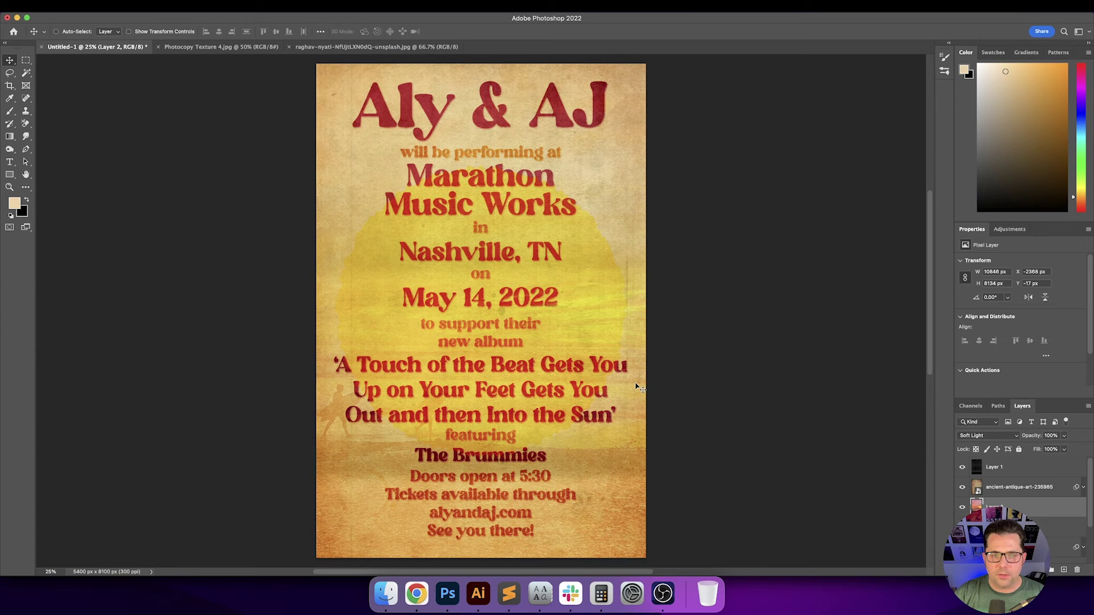
key(shift+minus)
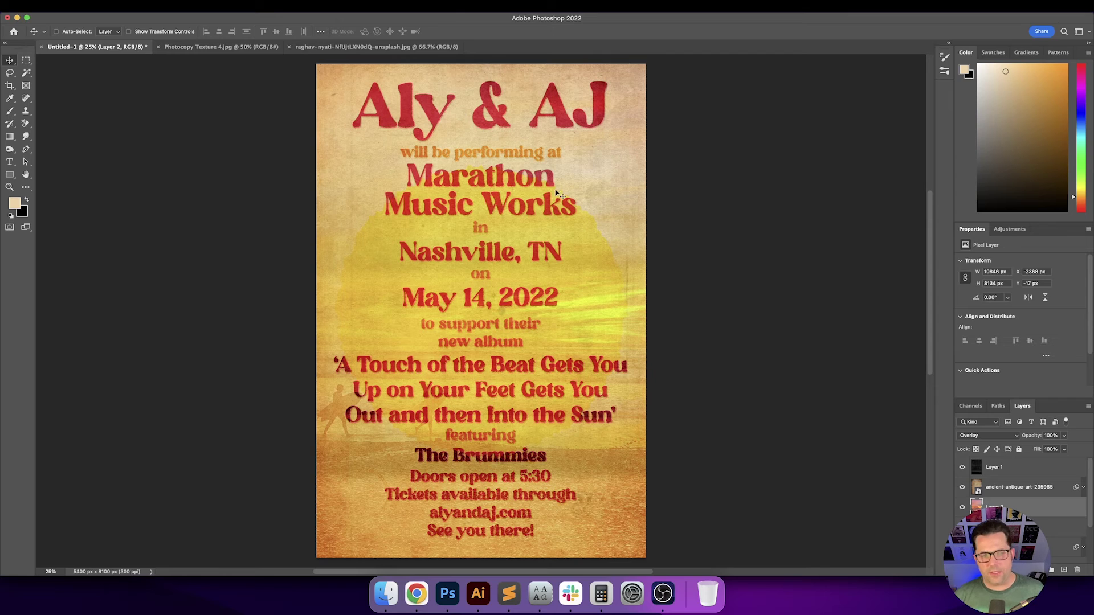
Open the lettering's vector smart object in Illustrator and fit the whole artboard in view.
scroll(1069, 527, down, 2)
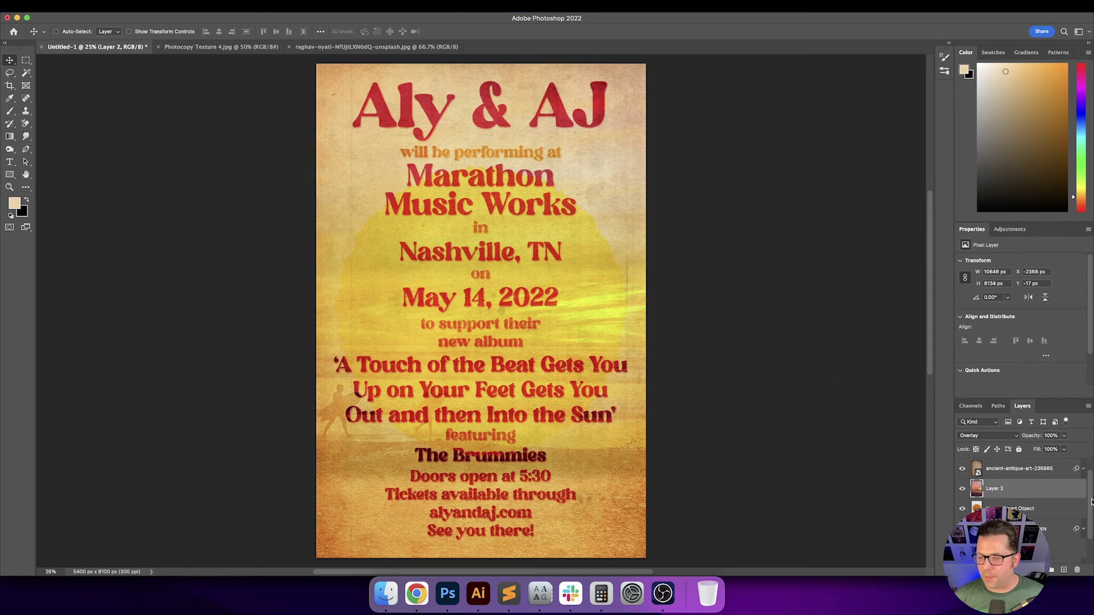
click(1052, 509)
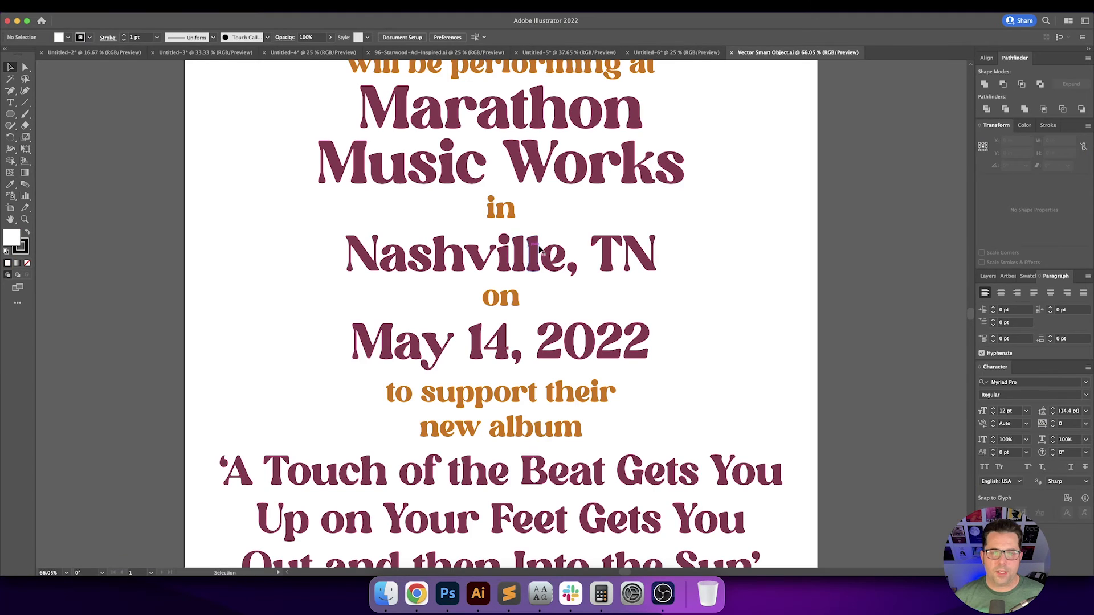
key(super+0)
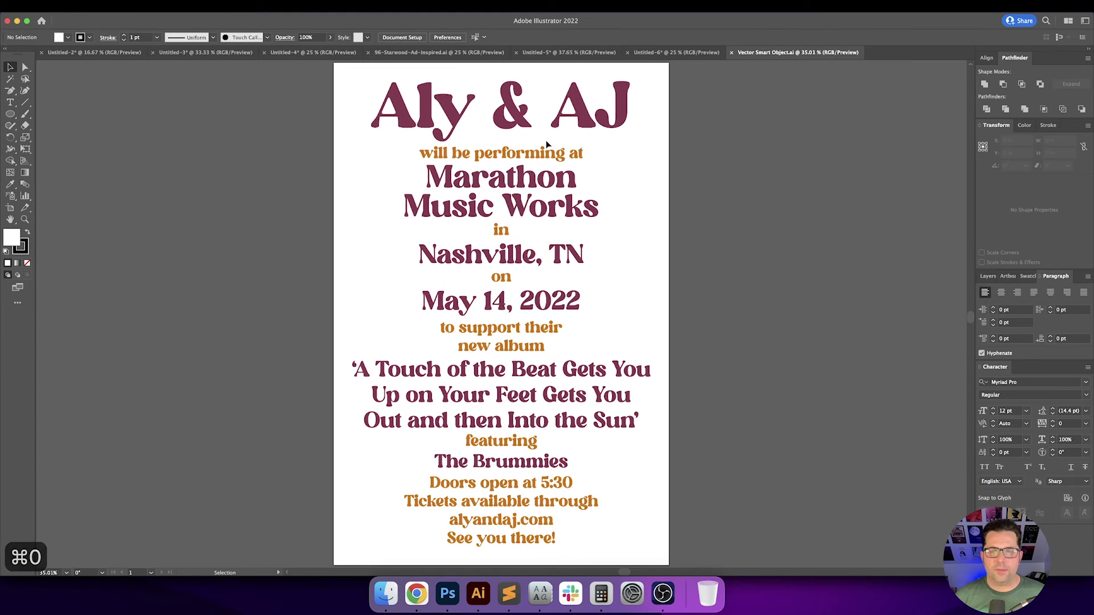
Darken the orange text group's fill to 50% brightness, save the smart object and switch back to Photoshop.
click(576, 153)
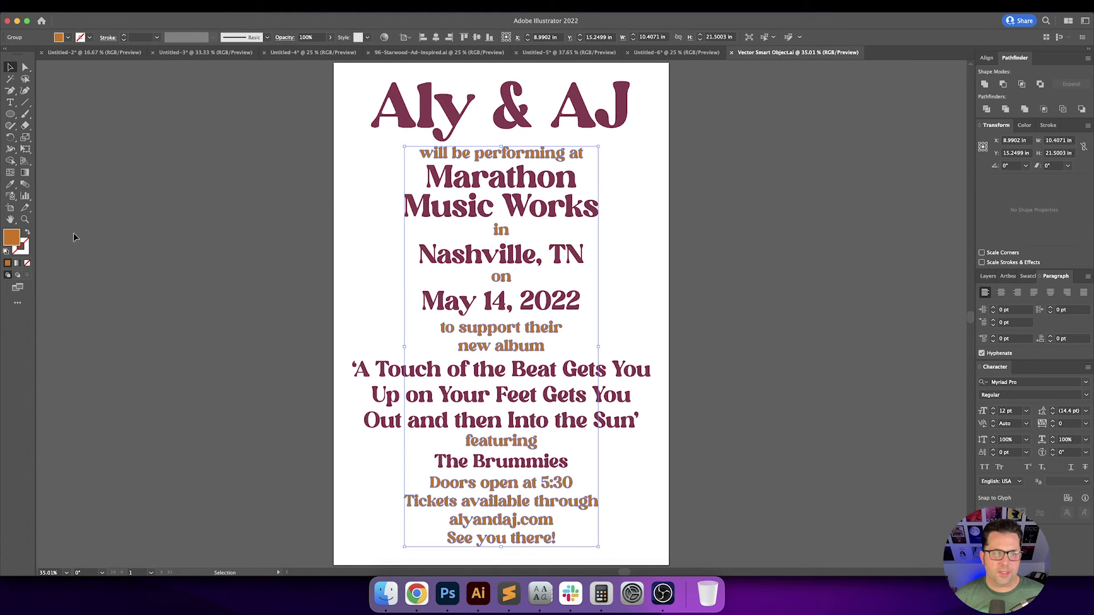
double_click(11, 237)
click(753, 381)
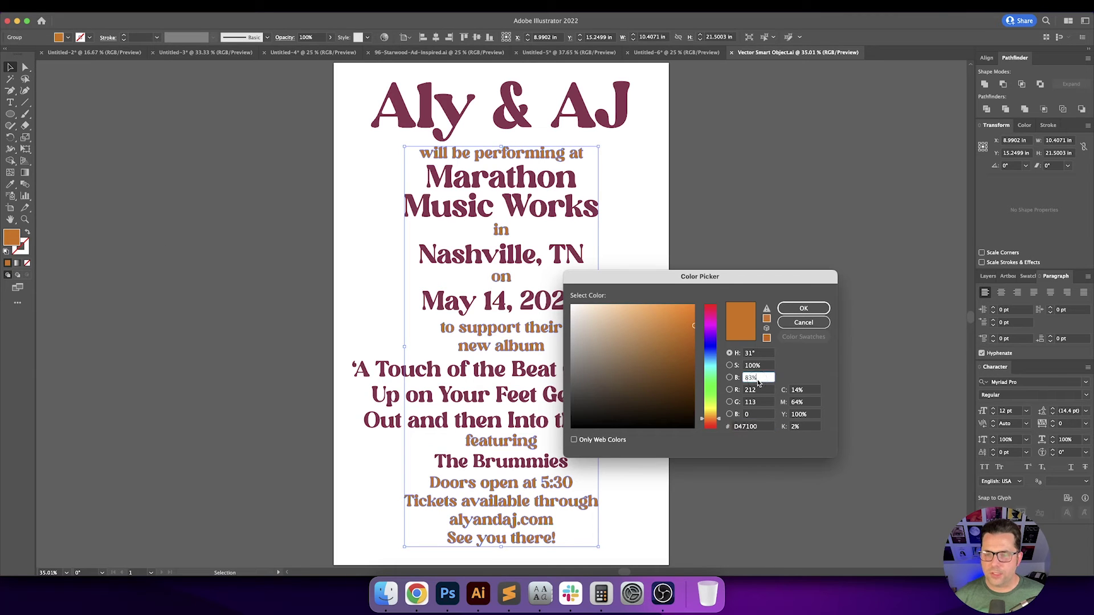
text(50)
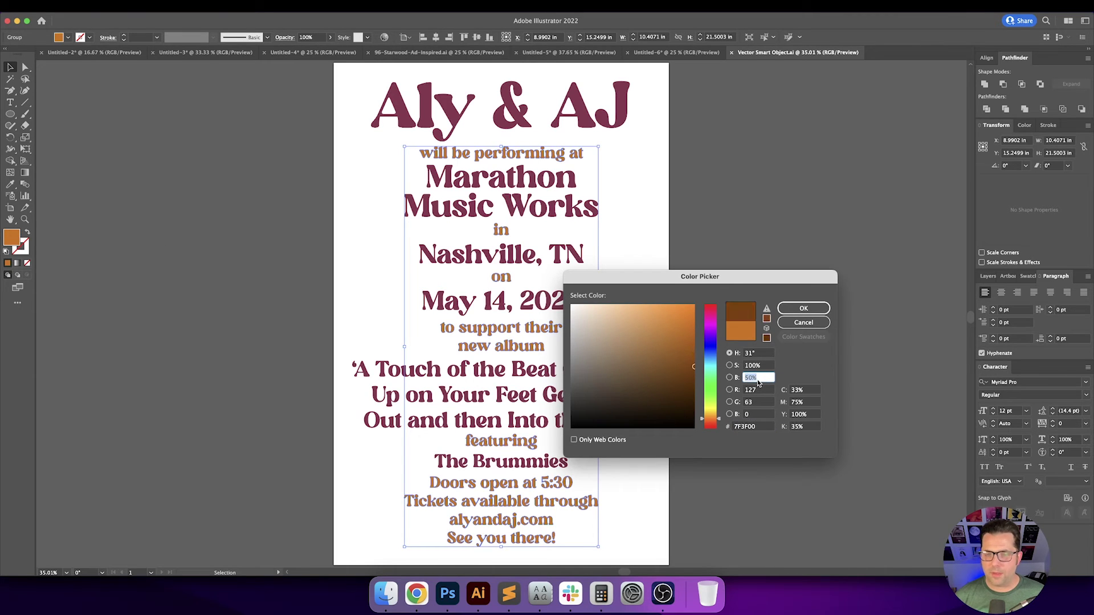
key(Return)
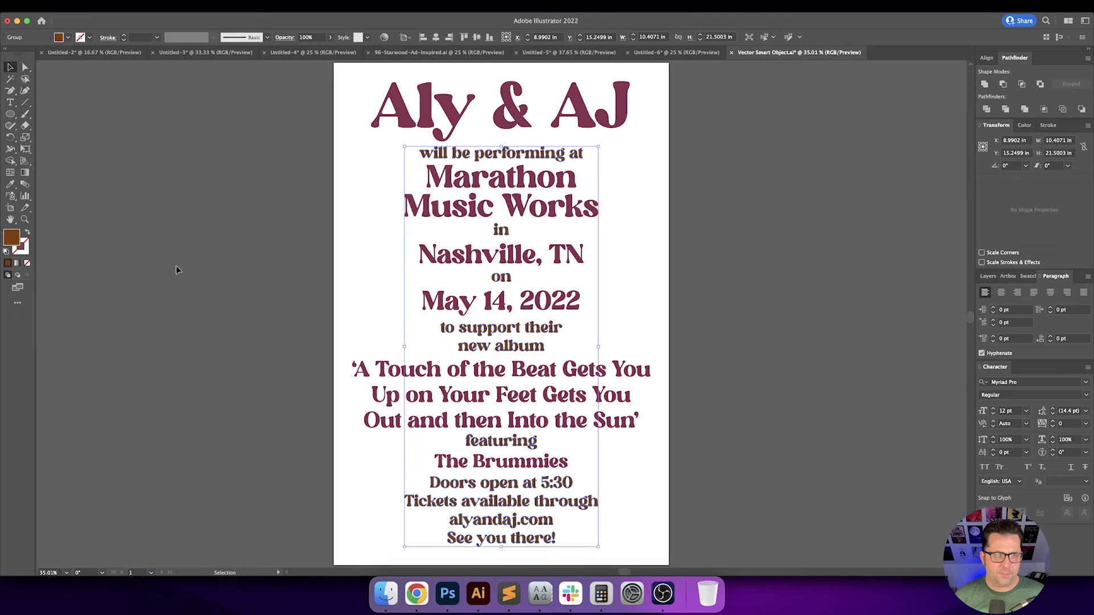
key(super+s)
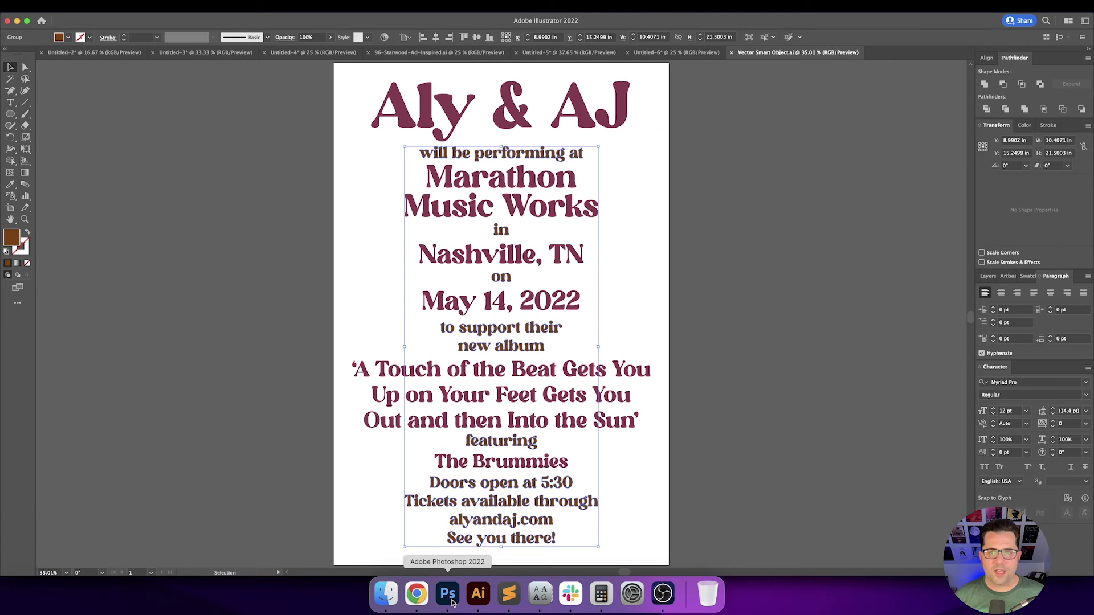
click(455, 601)
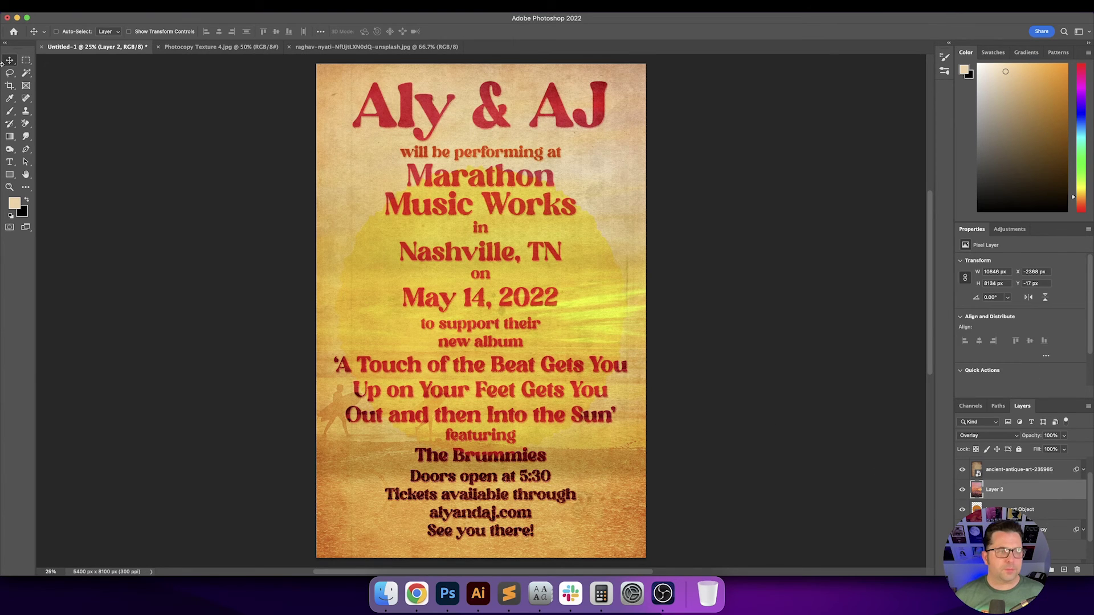
Try brushing white in Overlay mode at 20% flow over the lower text lines from The Brummies down, and undo it.
click(31, 138)
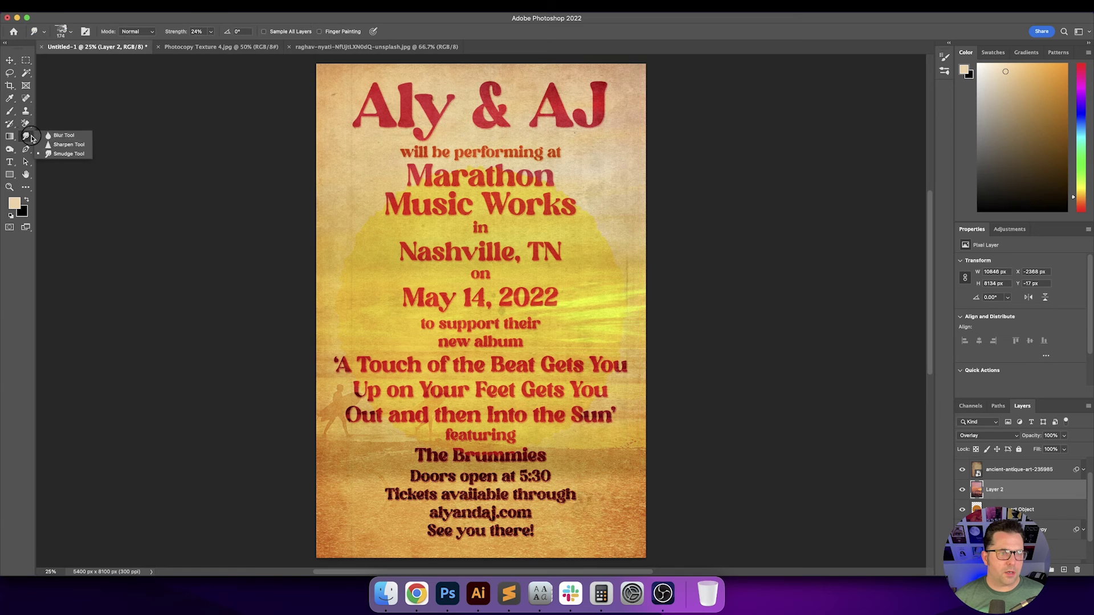
click(64, 135)
click(10, 149)
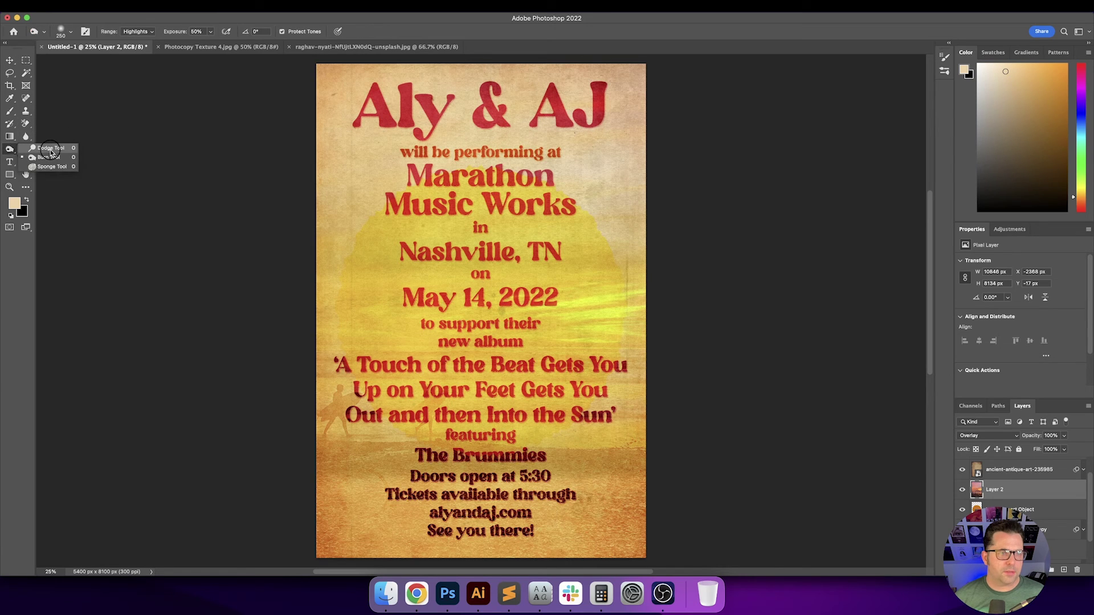
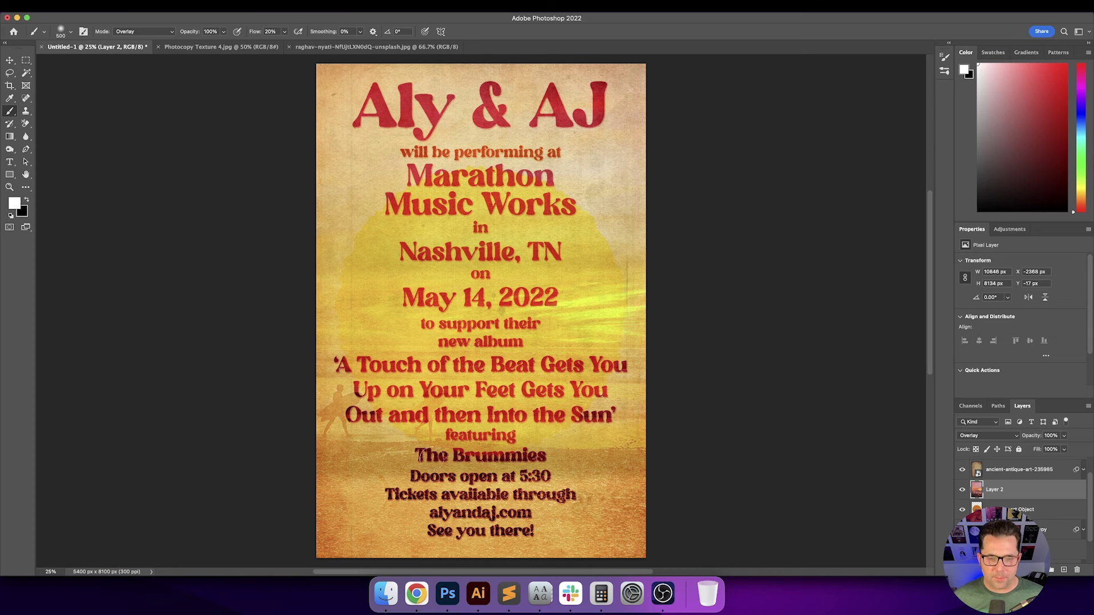
mouse_move(431, 456)
mouse_down()
mouse_move(546, 454)
mouse_move(545, 475)
mouse_move(410, 474)
mouse_move(391, 498)
mouse_move(568, 495)
mouse_up()
key(super+z)
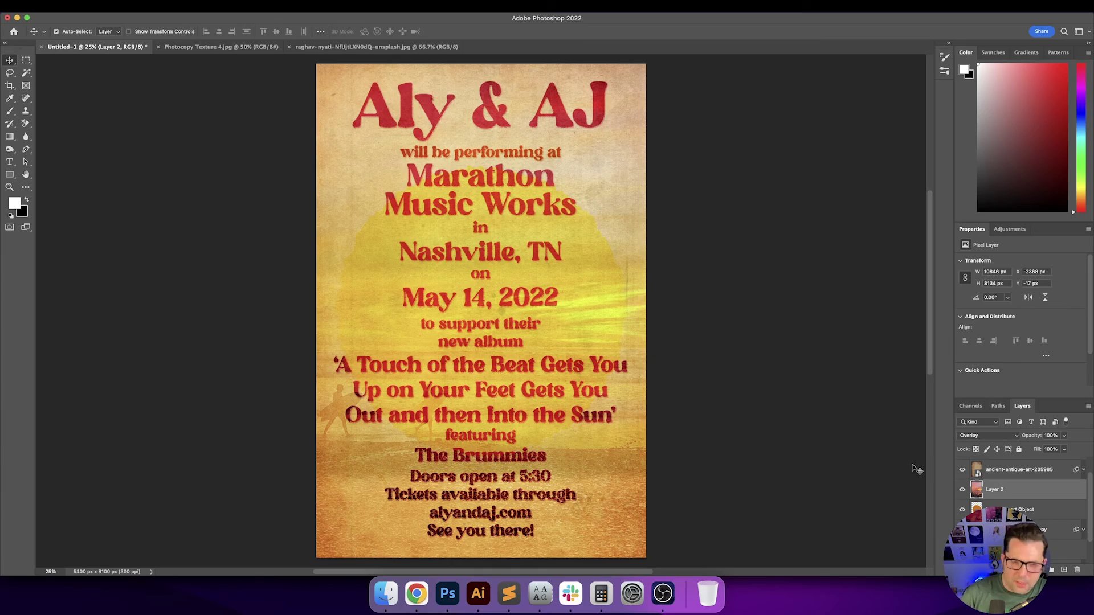
Try brushing white in Overlay mode at 20% flow with a smaller brush over the "Doors open at 5:30" line, and undo it.
key(super+equal)
key(super+equal)
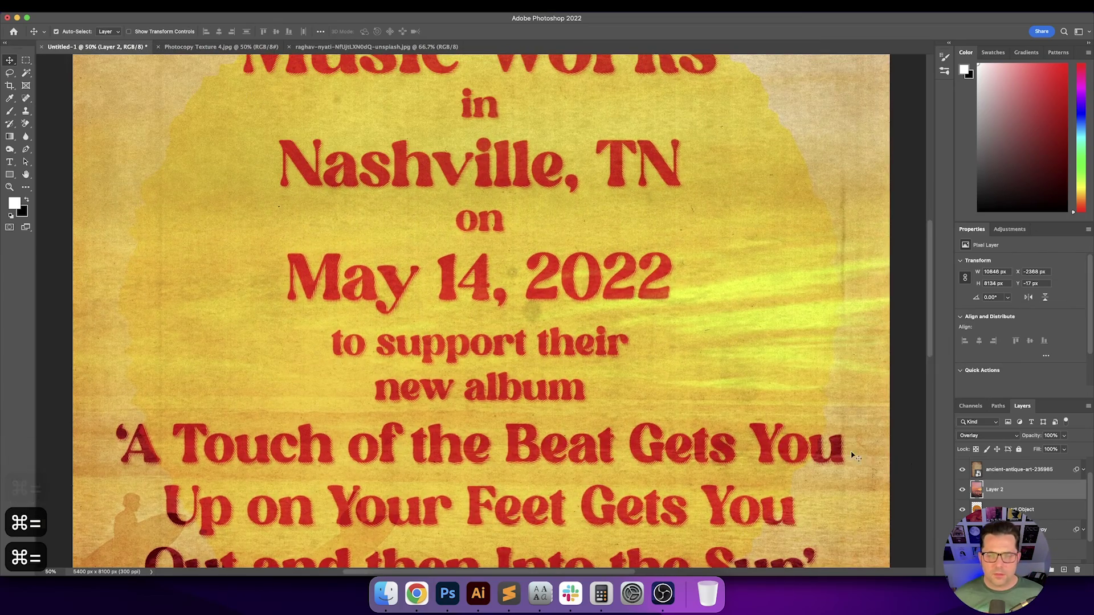
key(super+equal)
key(super+equal)
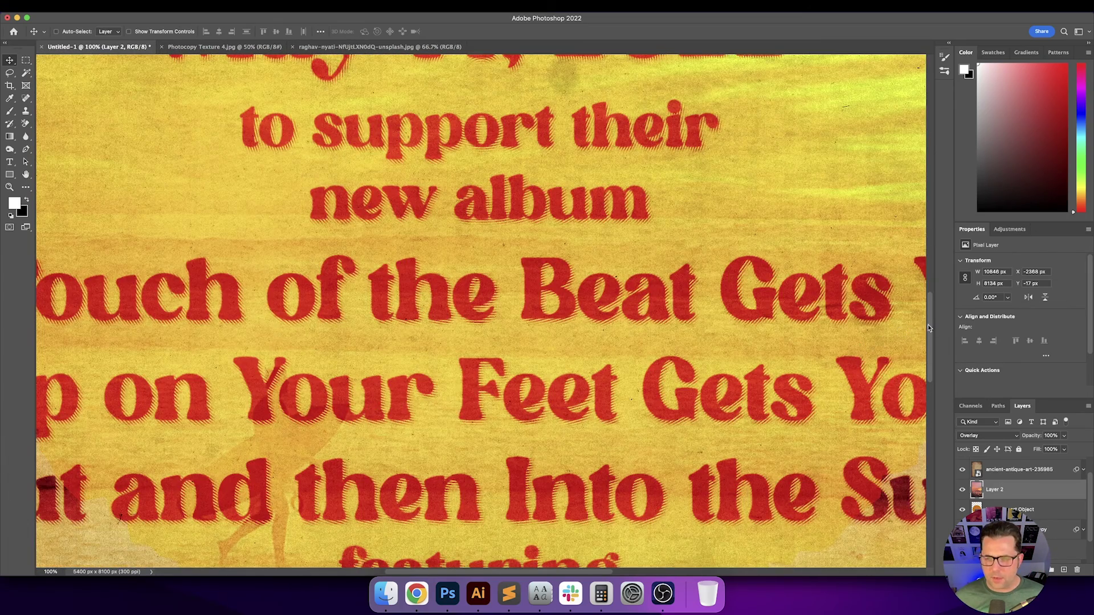
drag(929, 328, 929, 423)
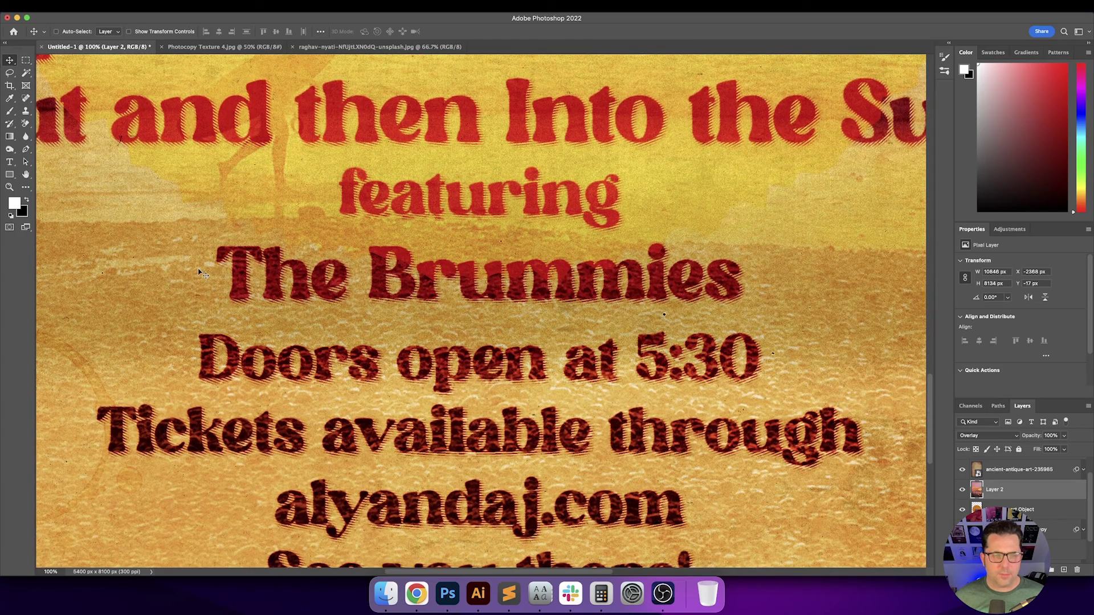
click(10, 110)
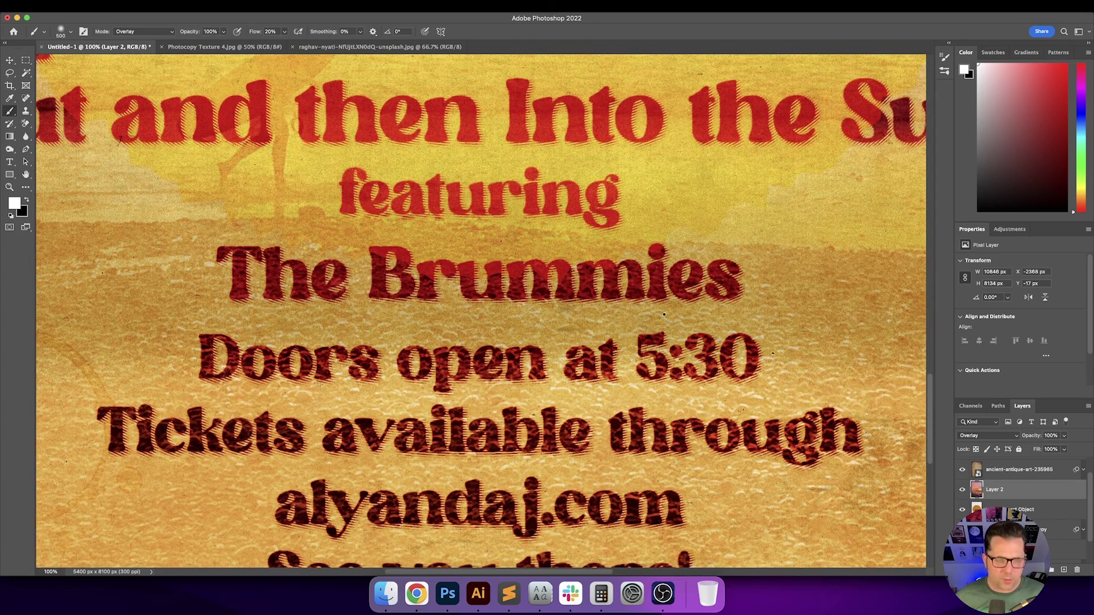
key(bracketleft)
key(bracketleft)
key(bracketleft)
key(bracketleft)
key(bracketleft)
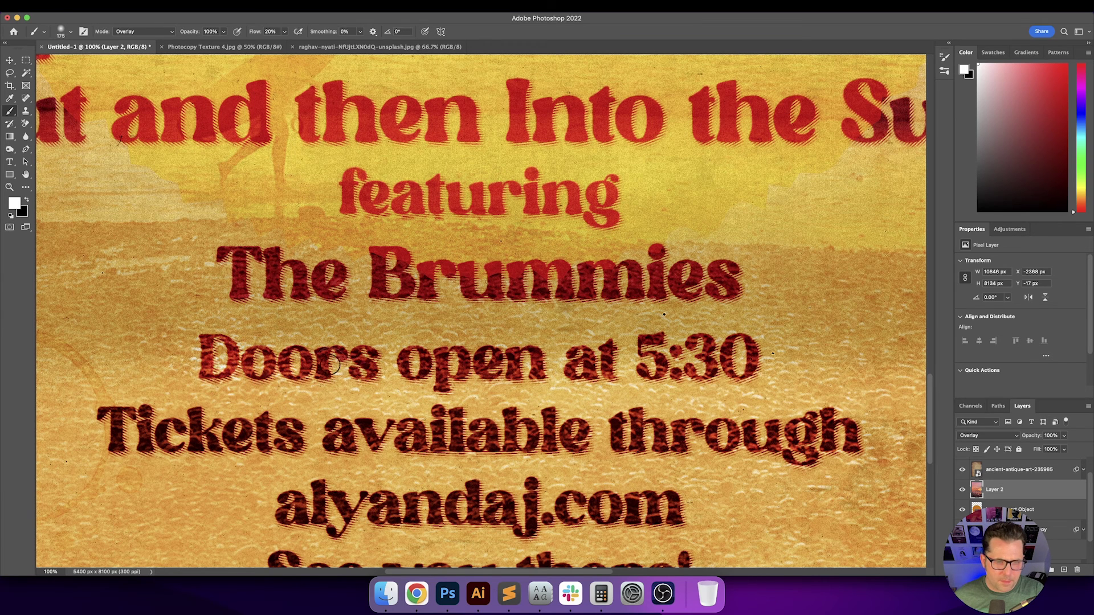
mouse_move(337, 365)
mouse_down()
mouse_move(430, 381)
mouse_move(564, 368)
mouse_up()
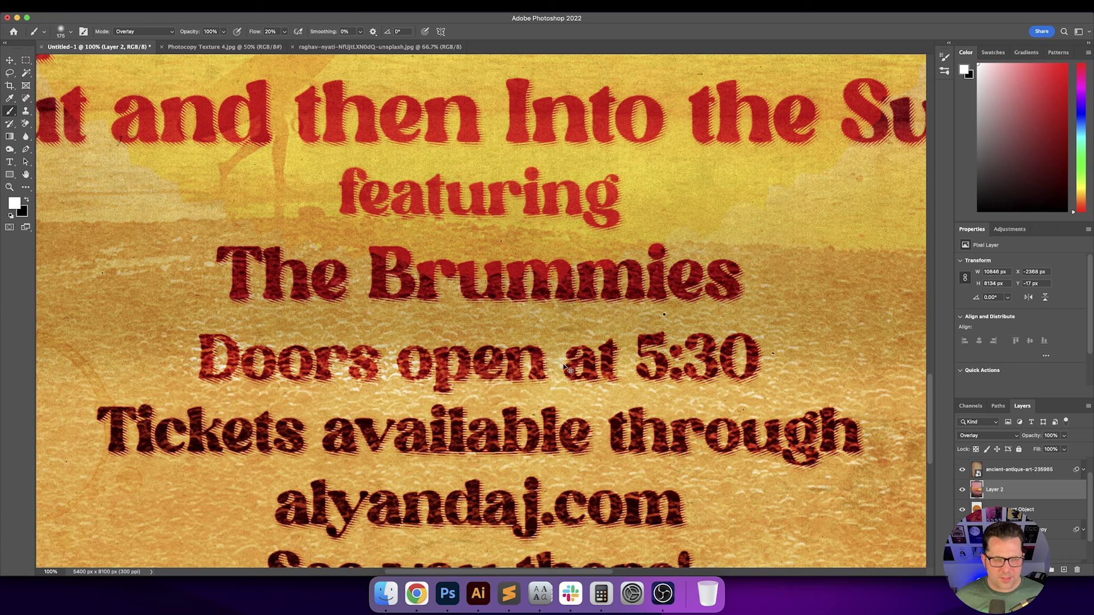
key(super+z)
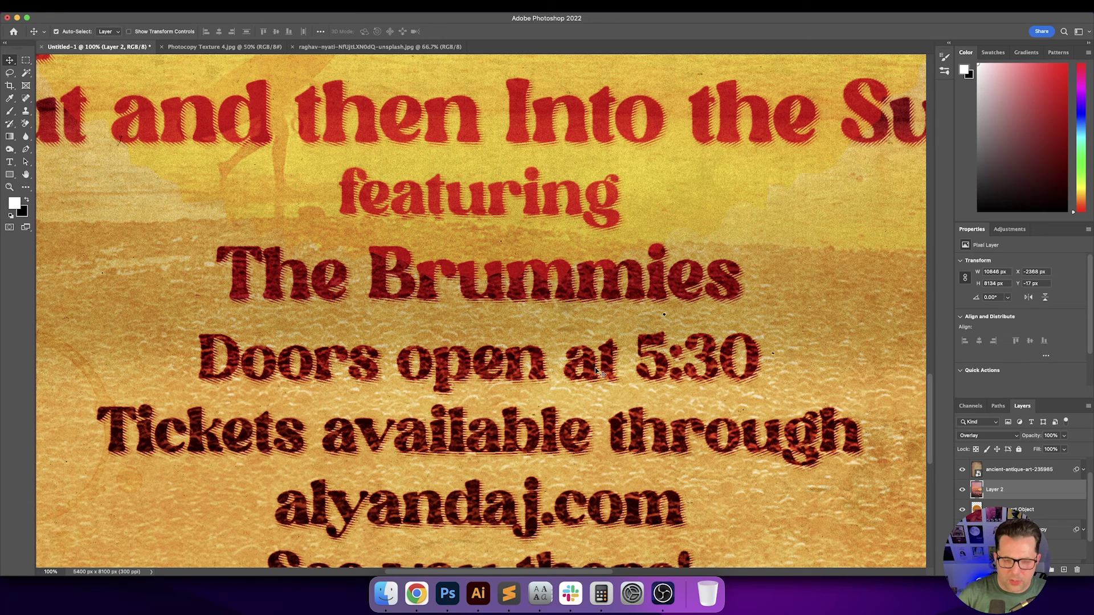
Try lightening the lower text lines with a 700 px white Overlay brush, compare before and after, and undo the brushing.
key(super+0)
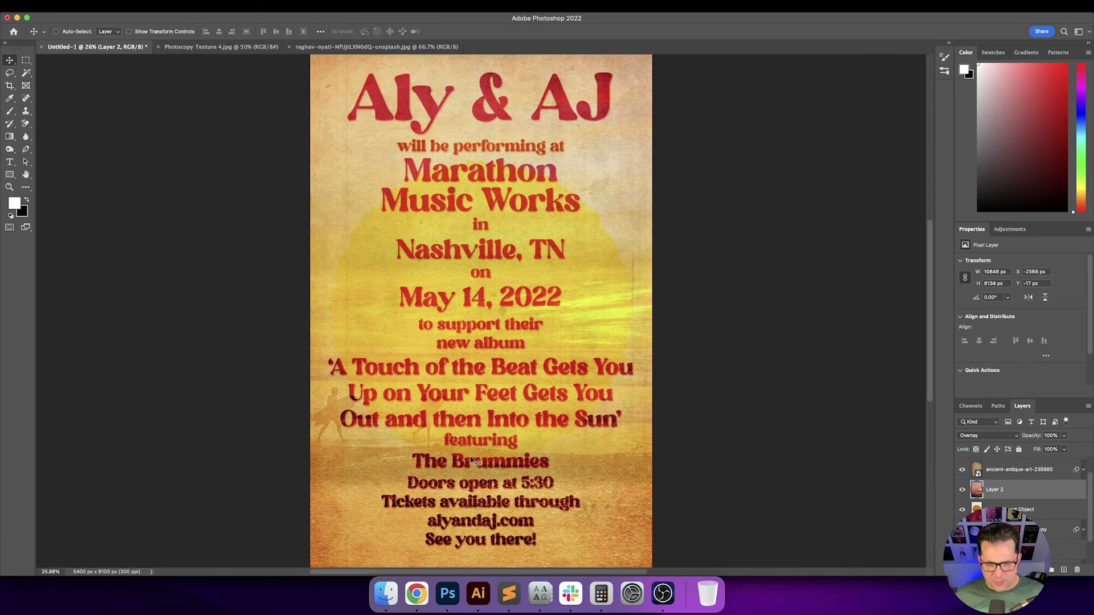
key(b)
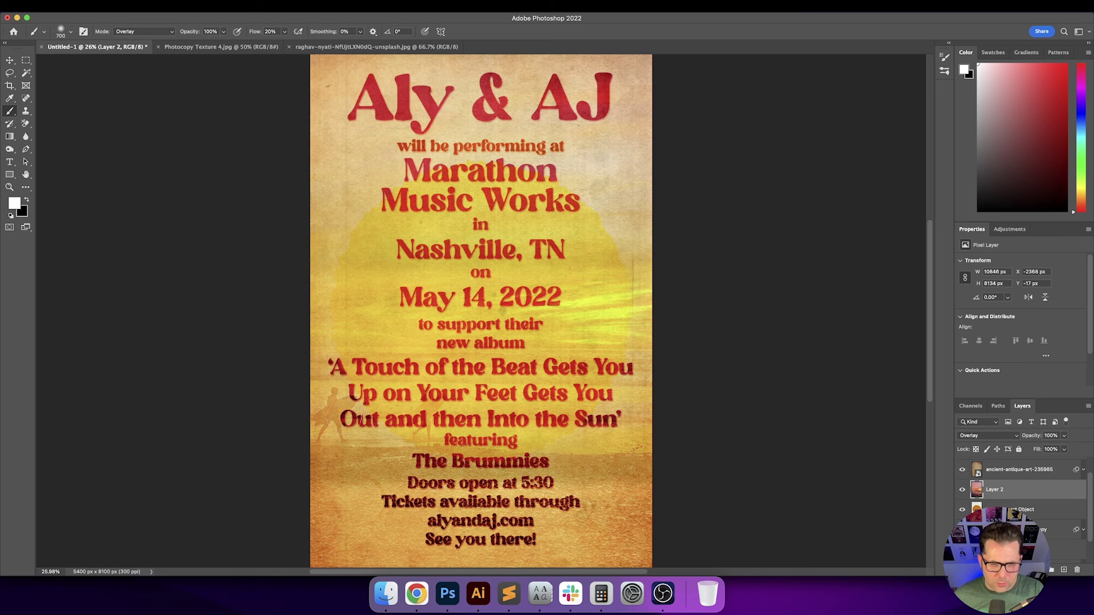
key(bracketright)
key(bracketright)
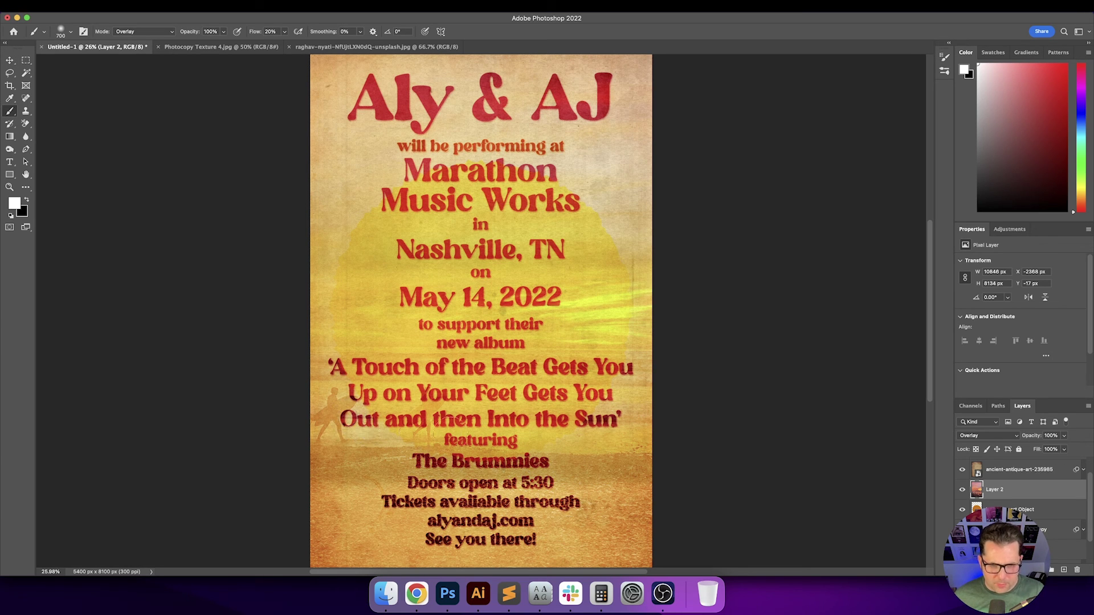
key(super+z)
key(shift+super+z)
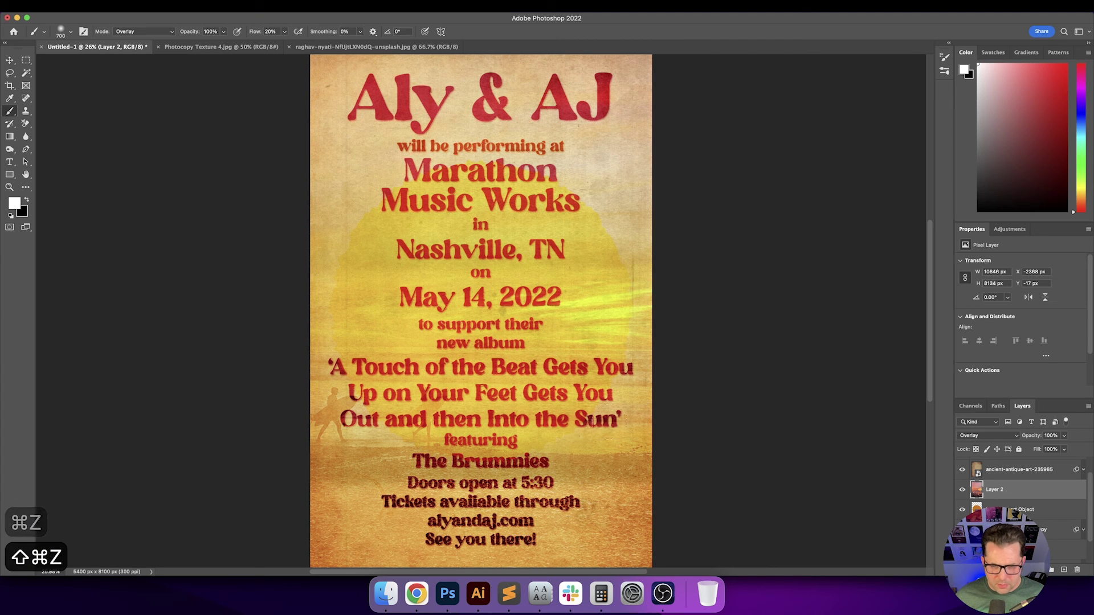
key(super+z)
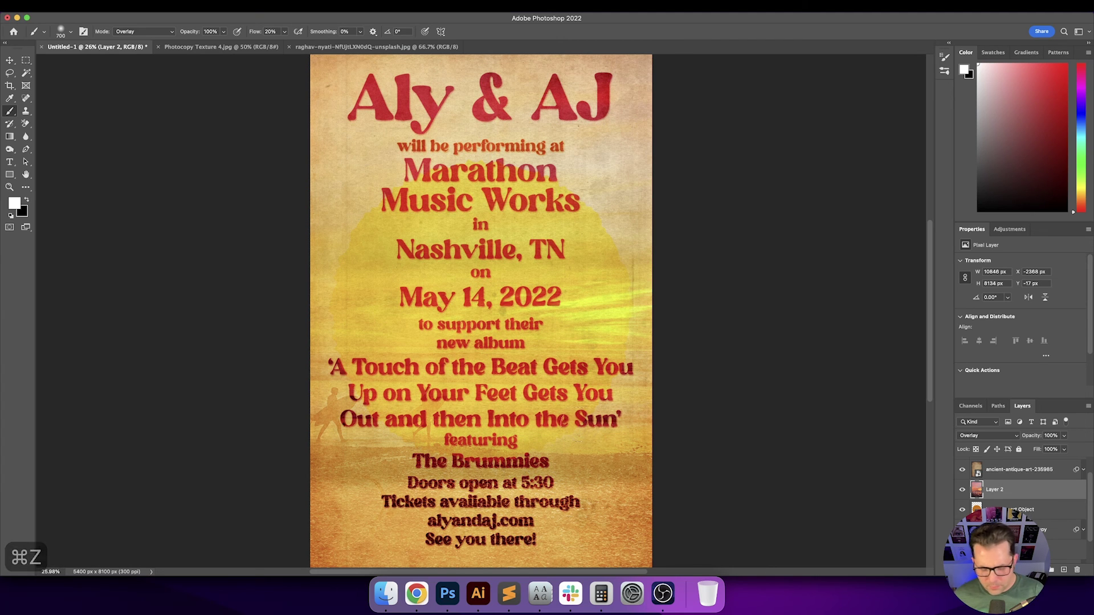
Sample the tan paper colour beside the Marathon Music Works text, try brushing it over the lower text lines, and undo the brushing.
key(i)
click(637, 187)
key(b)
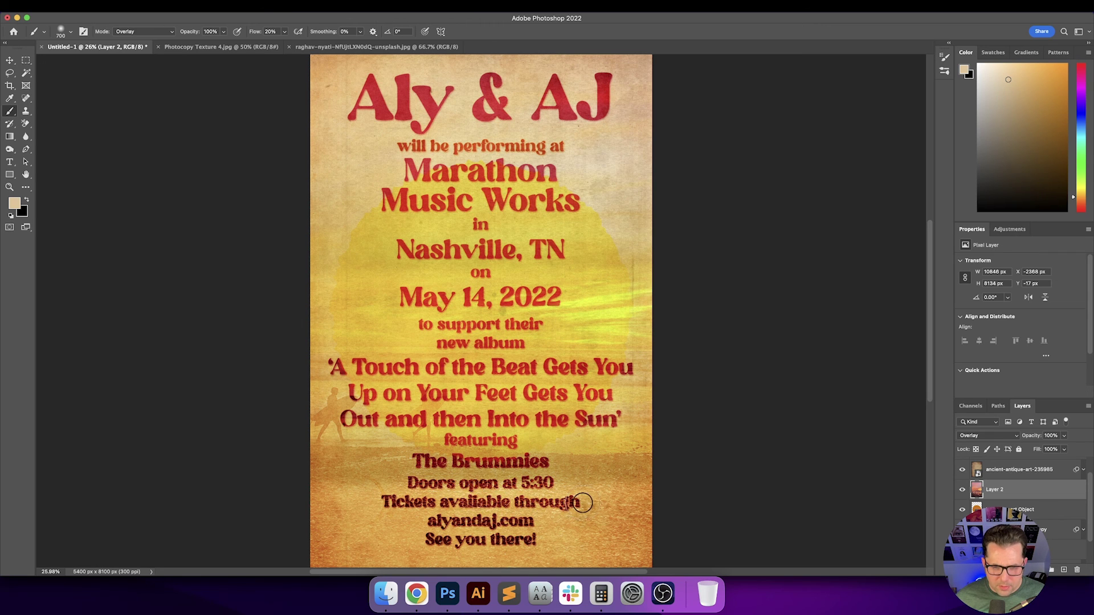
key(super+z)
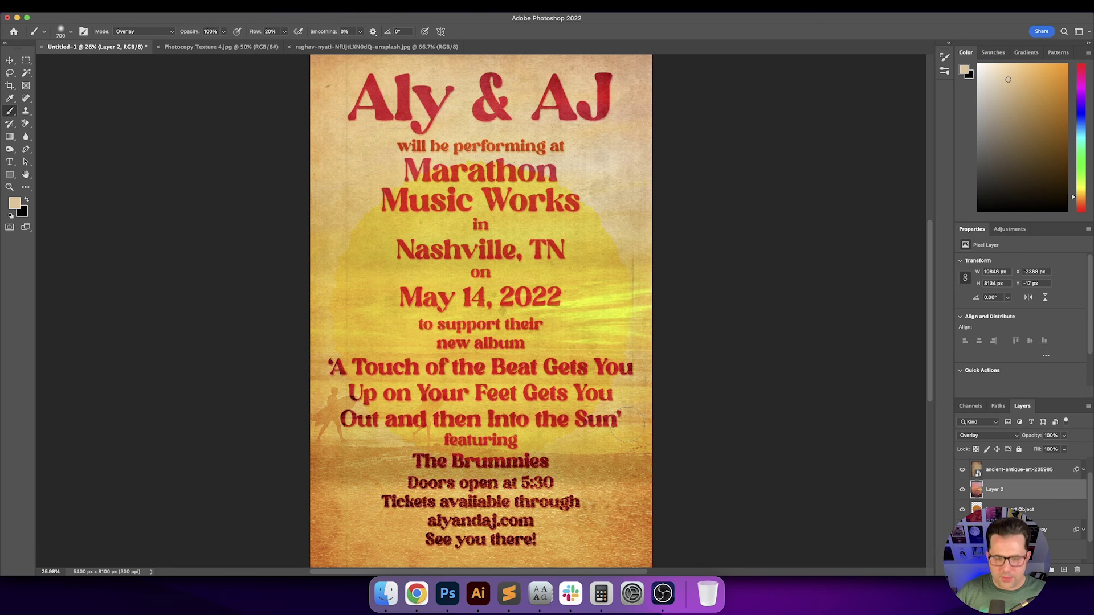
key(v)
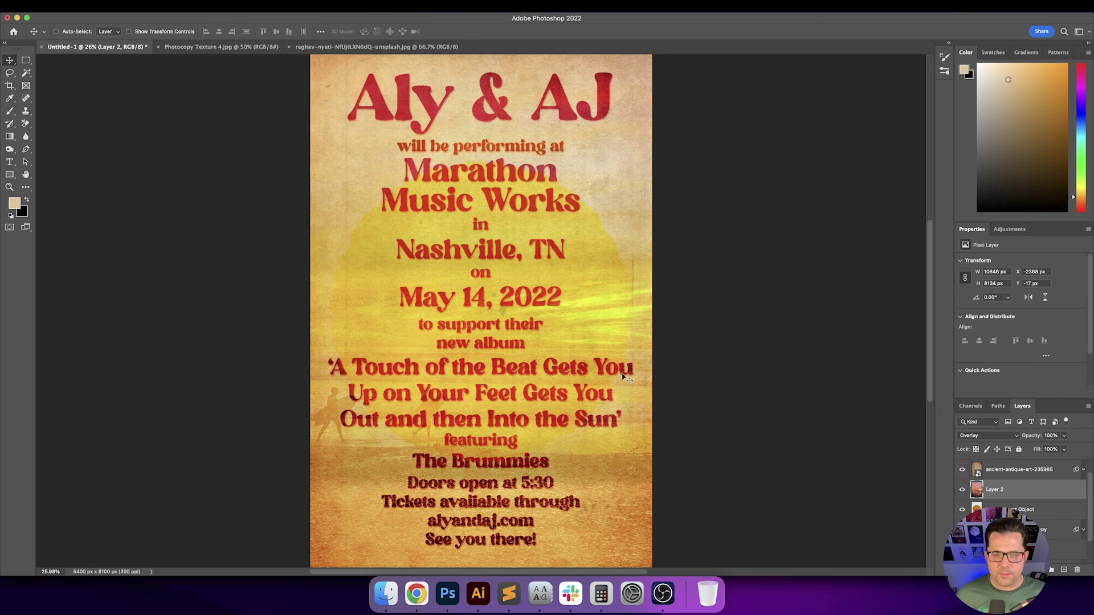
Preview the whole poster in full-screen mode on a black background with some margin around it.
key(f)
key(f)
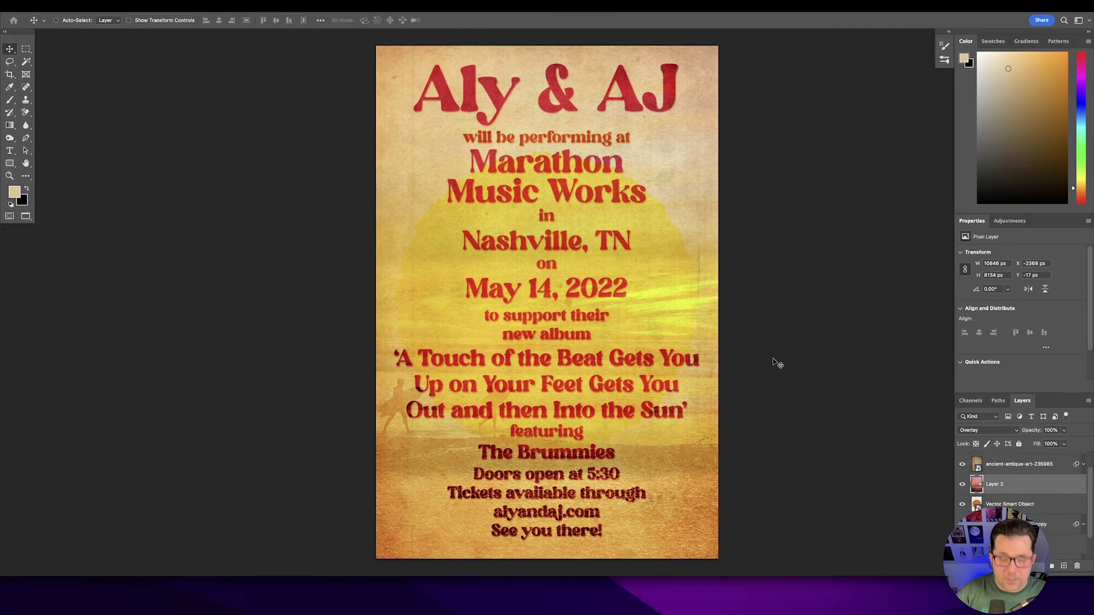
key(super+0)
key(super+minus)
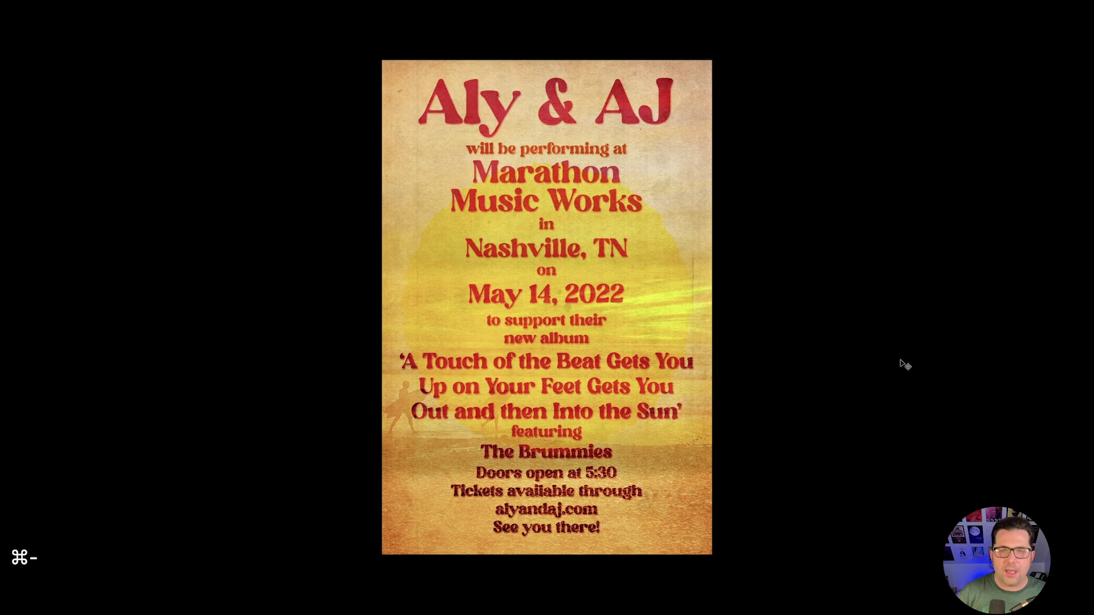